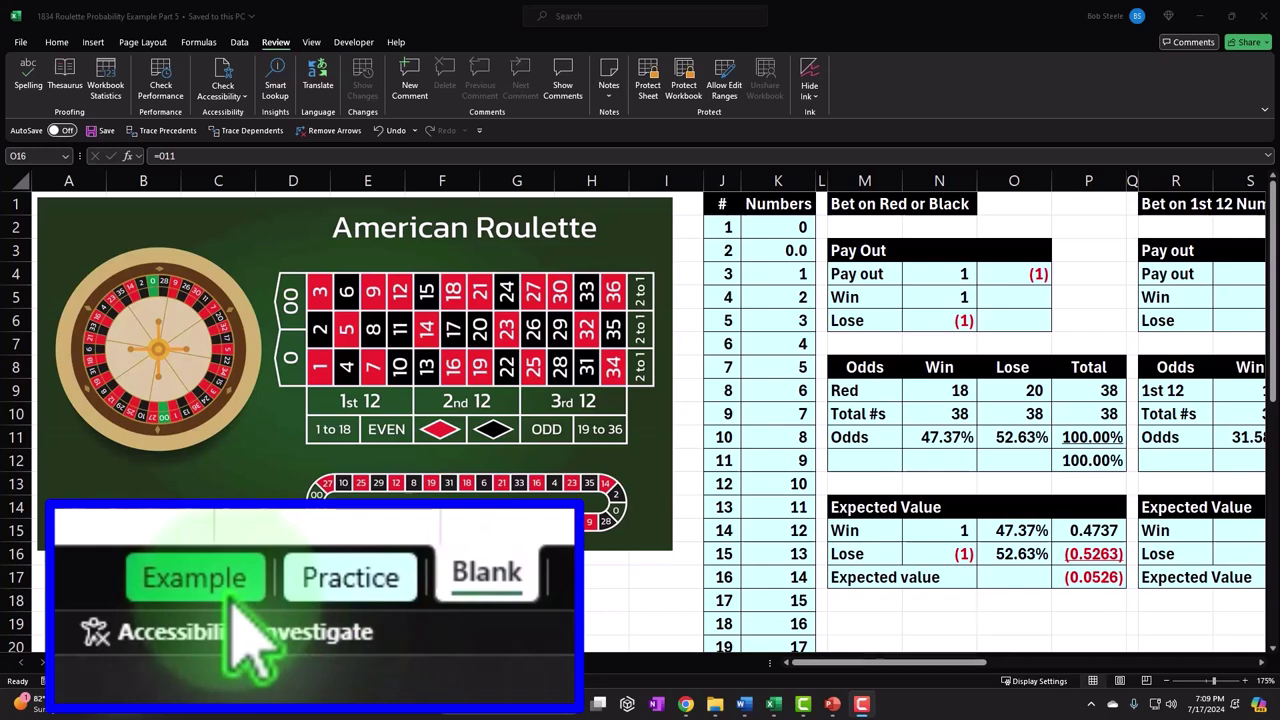
On the Example sheet, return to column A and review the red-or-black expected value of (0.0526).
click(85, 664)
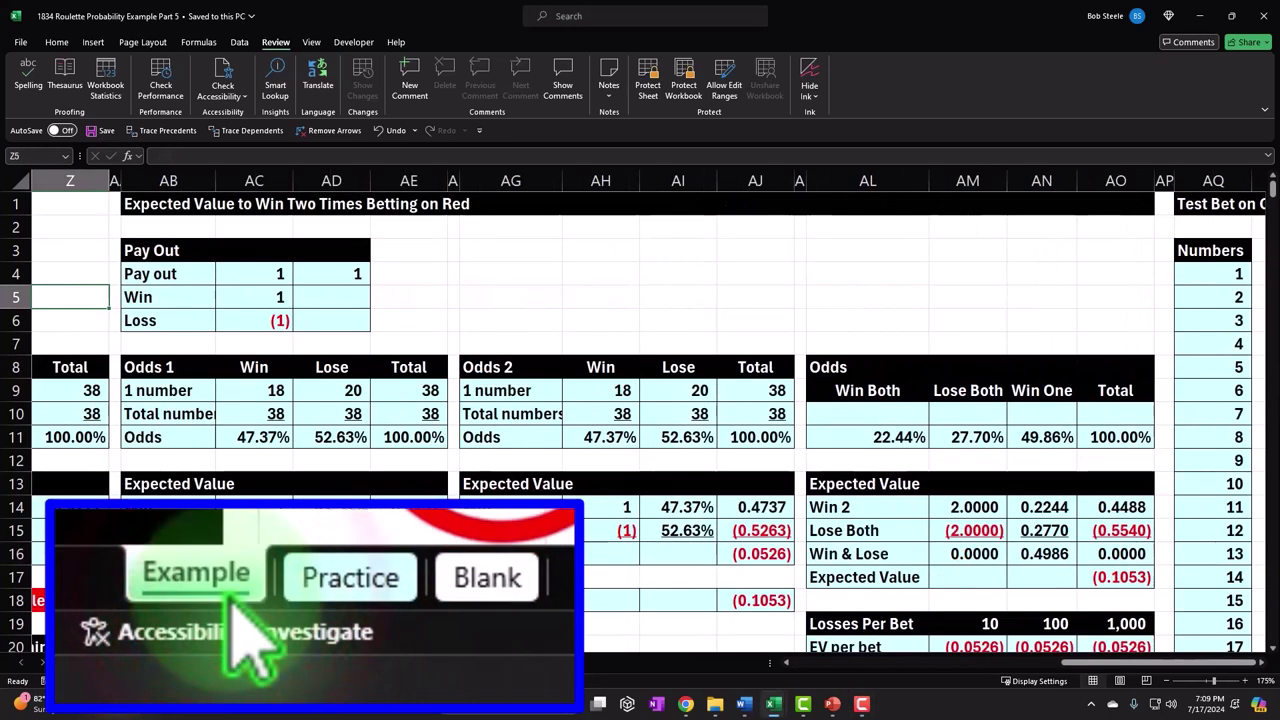
click(202, 597)
key(Left)
key(Left)
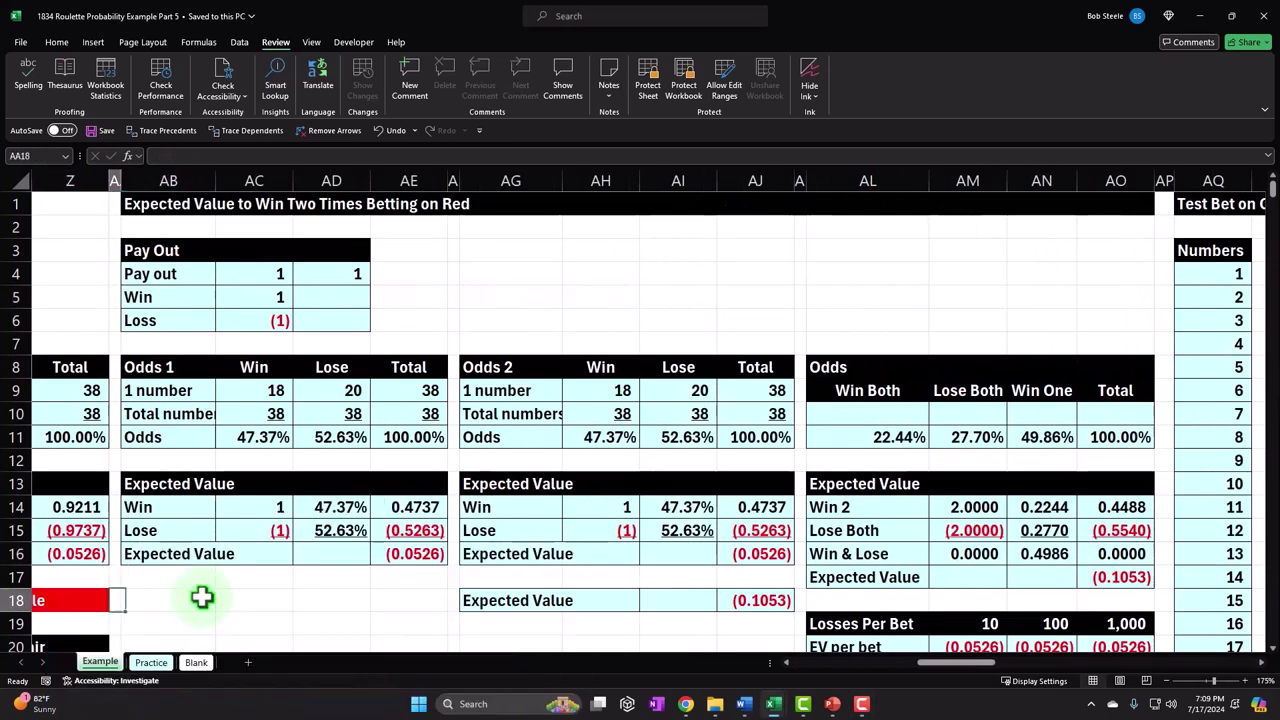
key(Home)
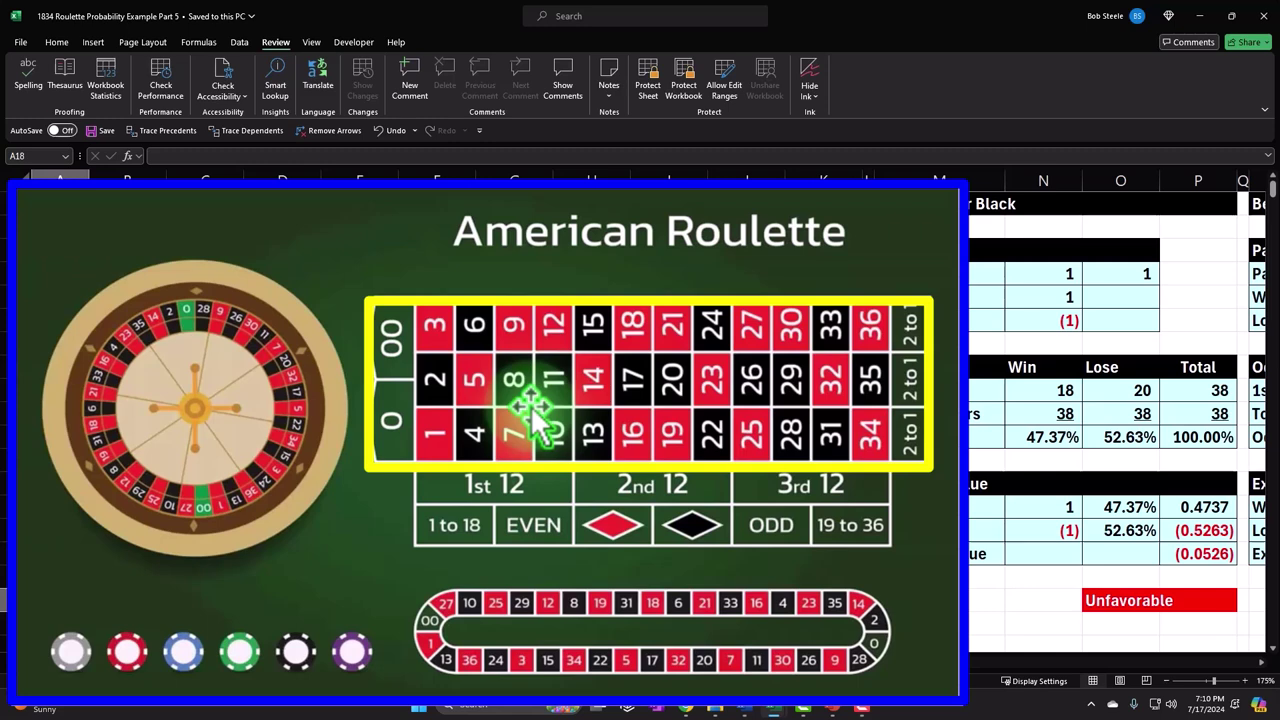
click(1180, 553)
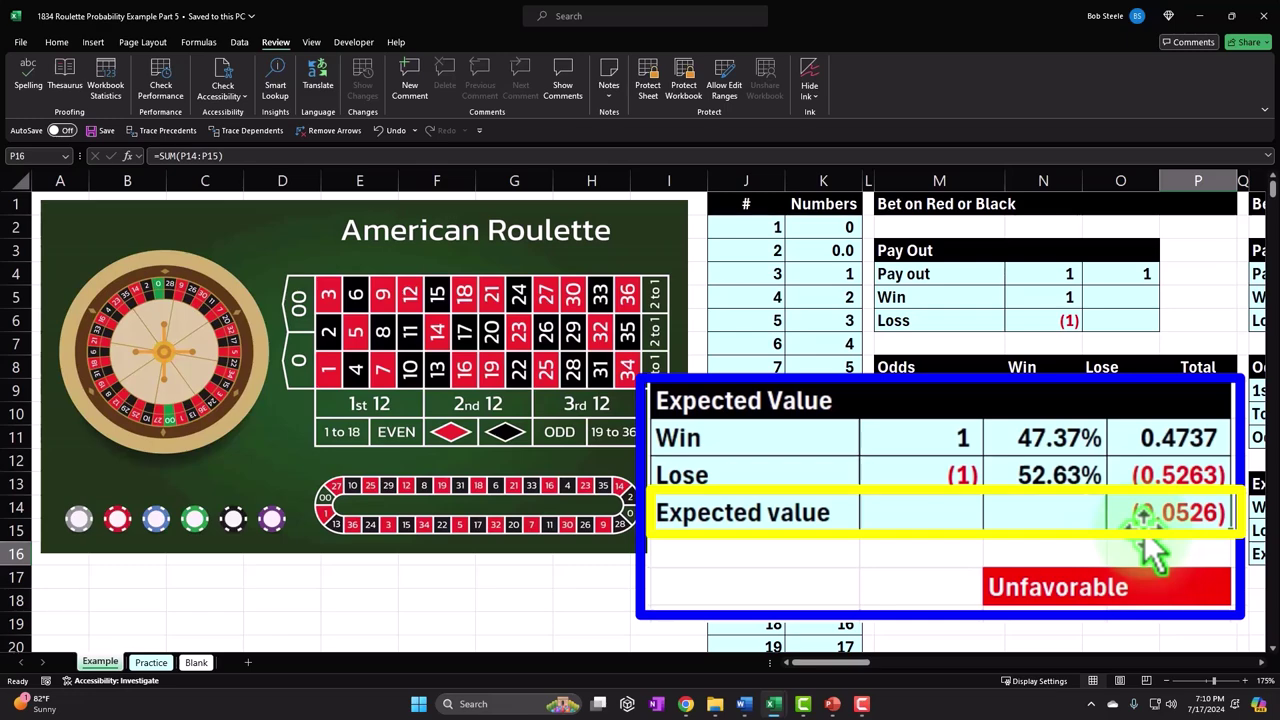
click(1021, 245)
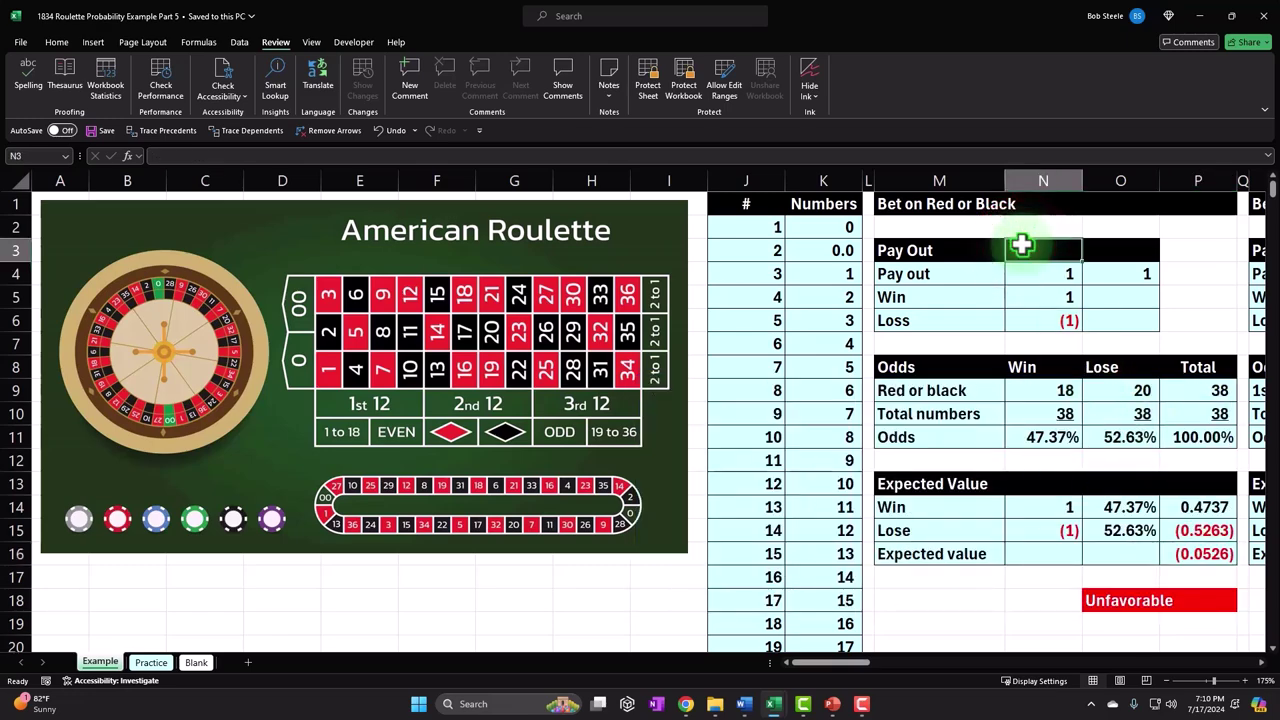
key(Right)
key(Right)
key(Right)
key(Right)
key(Right)
key(Right)
key(Right)
key(Right)
key(Right)
key(Right)
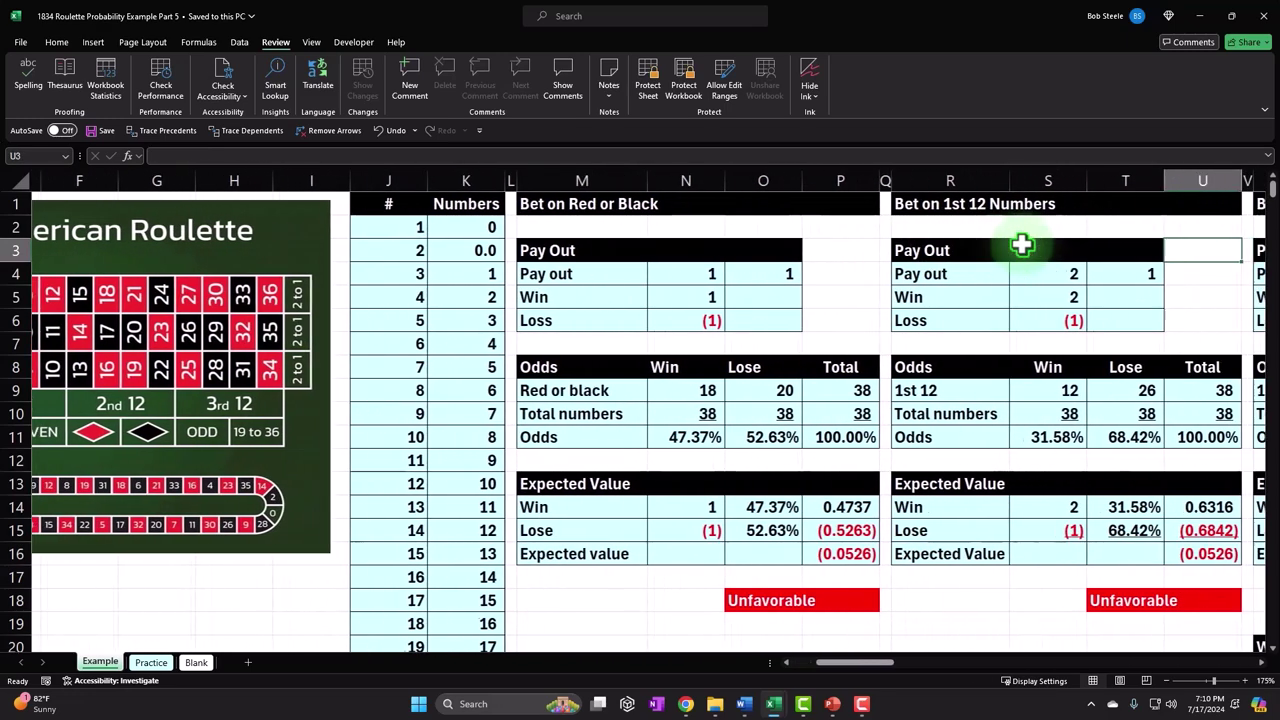
key(Right)
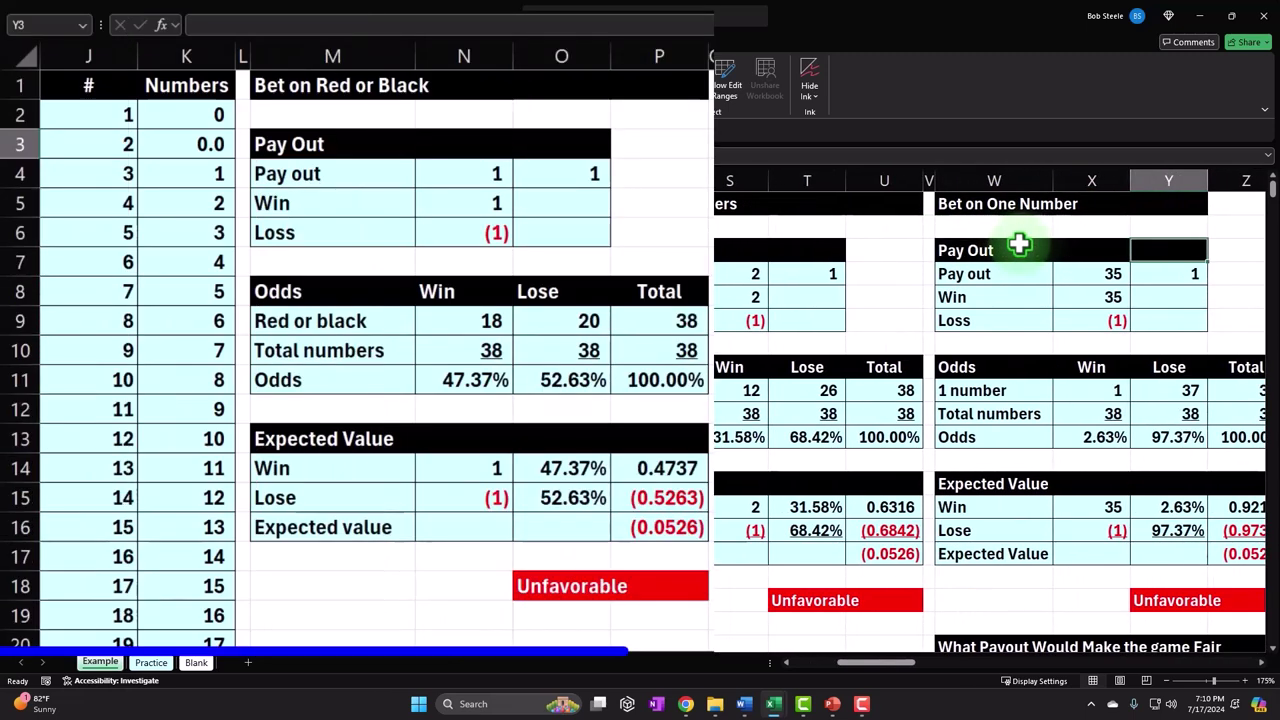
click(333, 91)
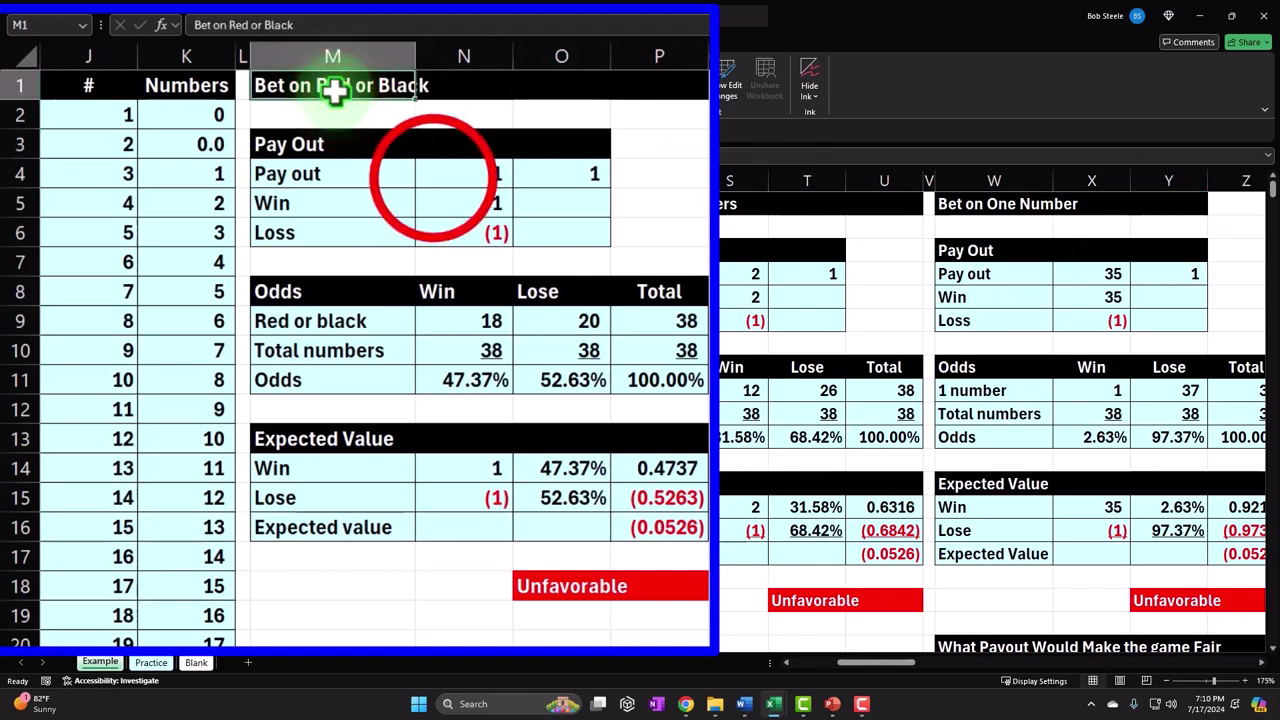
click(433, 177)
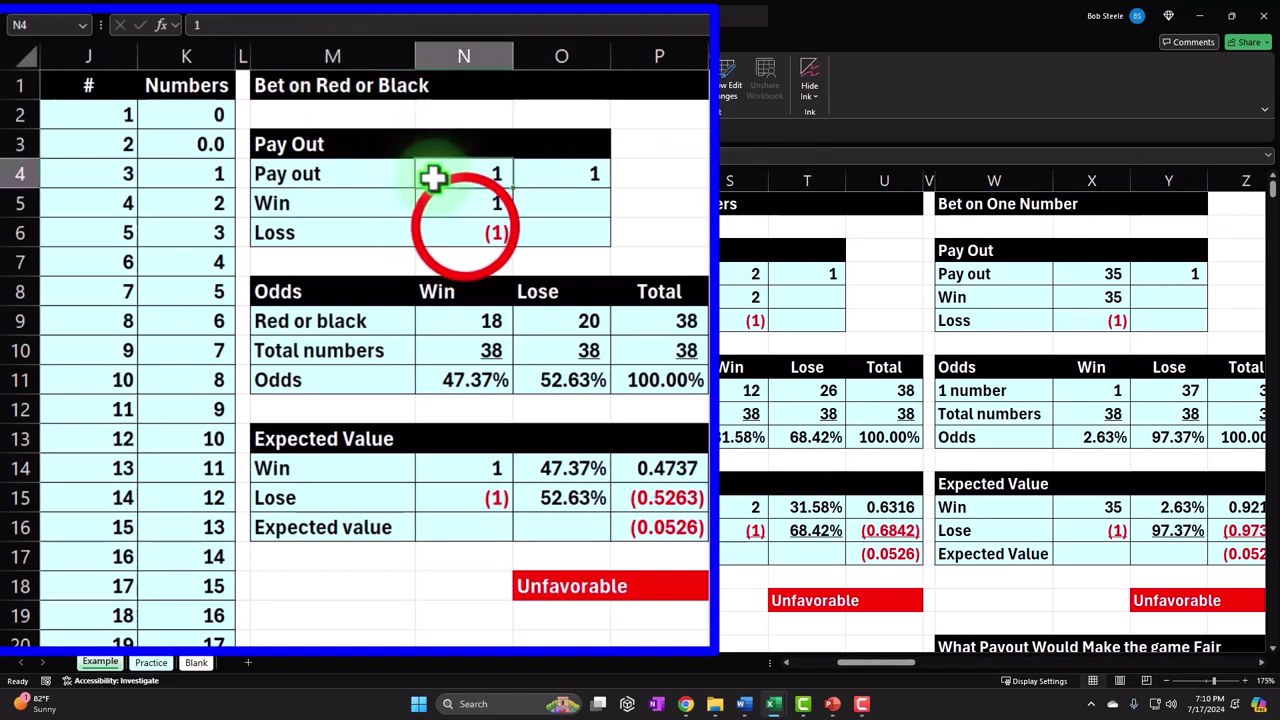
click(465, 229)
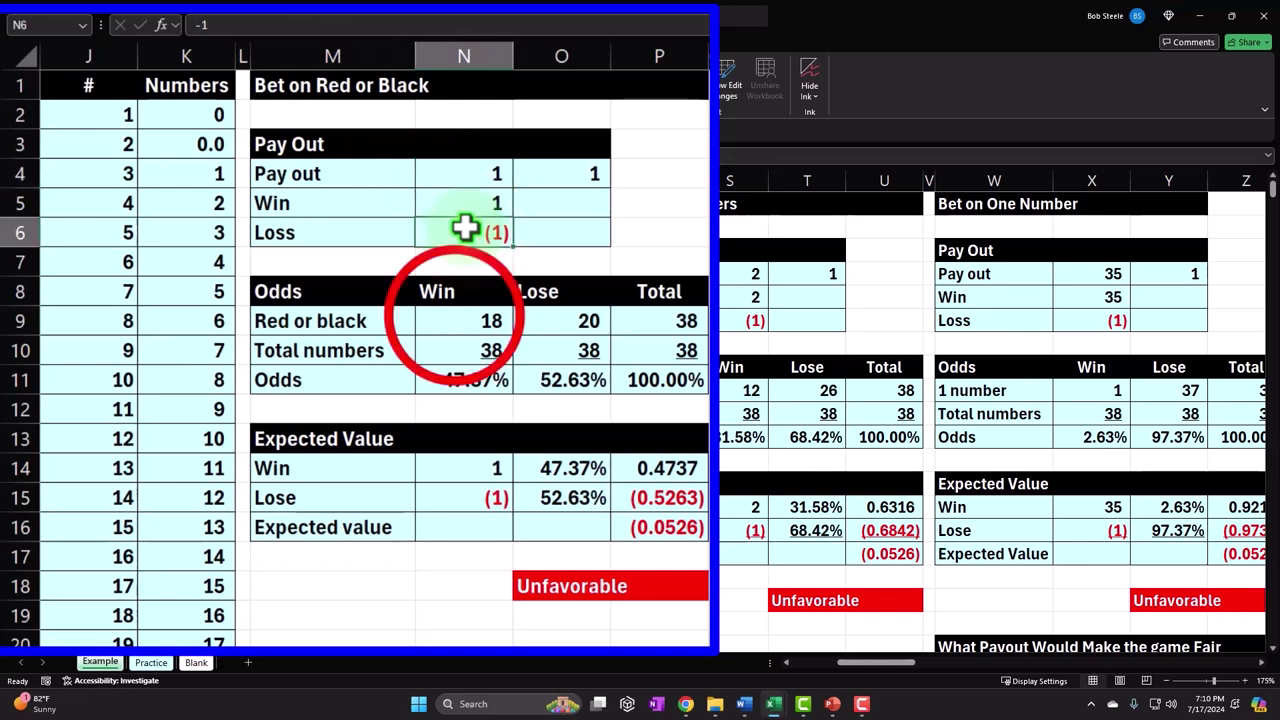
click(457, 315)
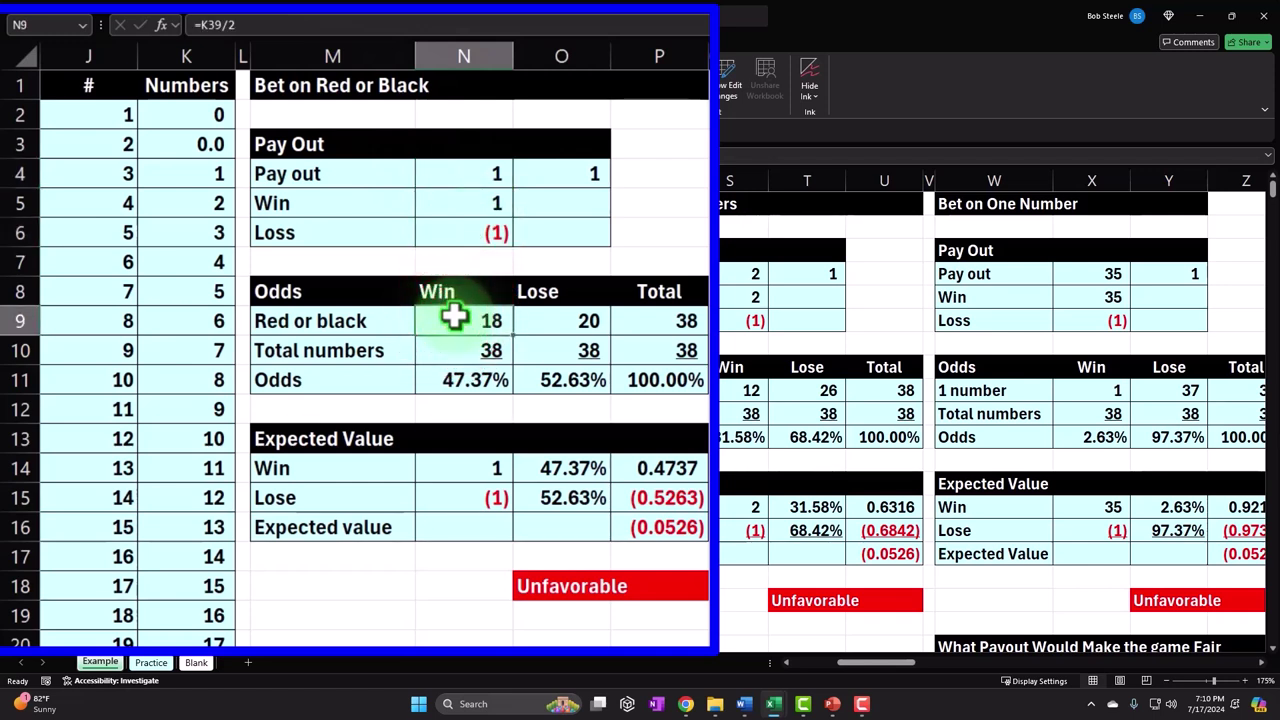
key(Right)
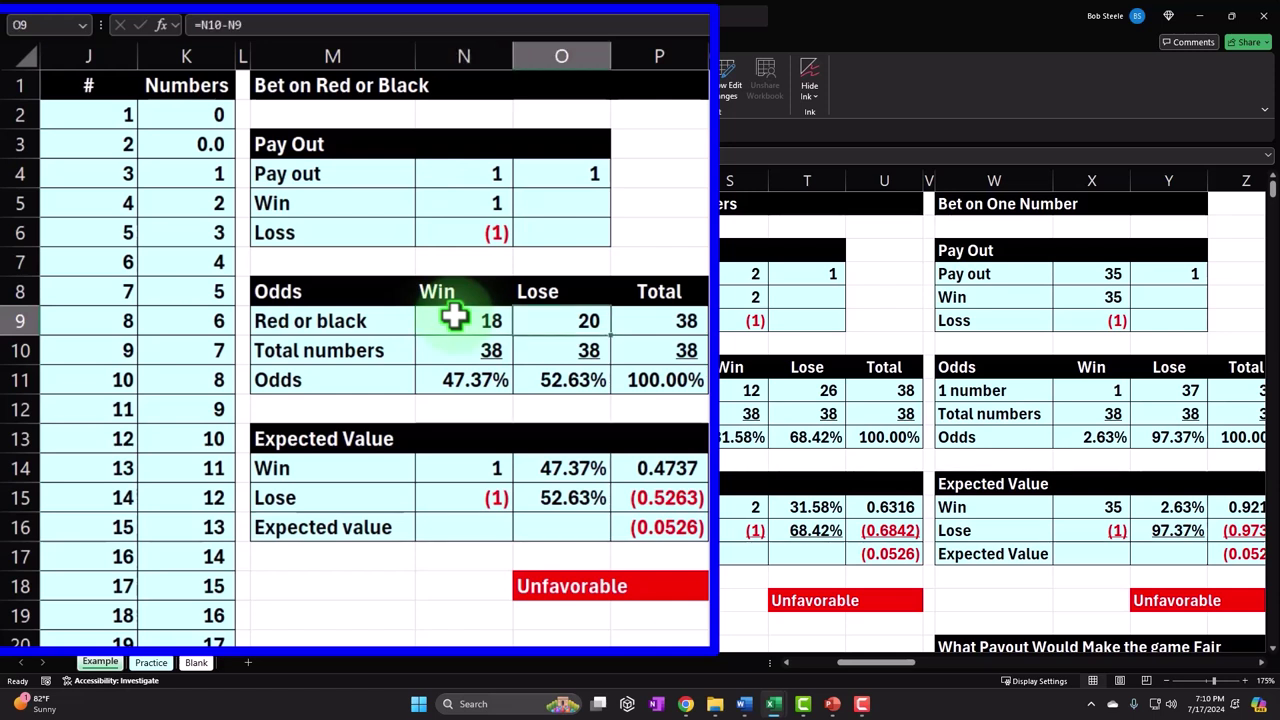
key(Down)
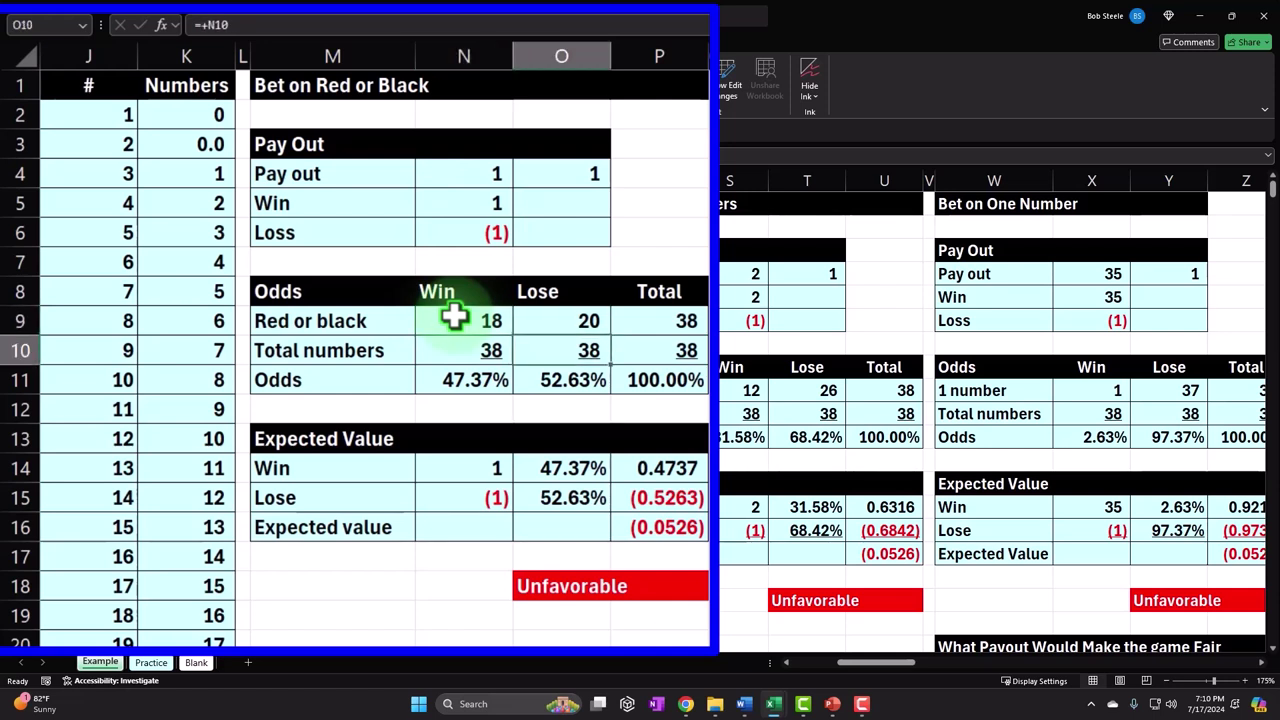
key(Down)
key(Left)
key(Right)
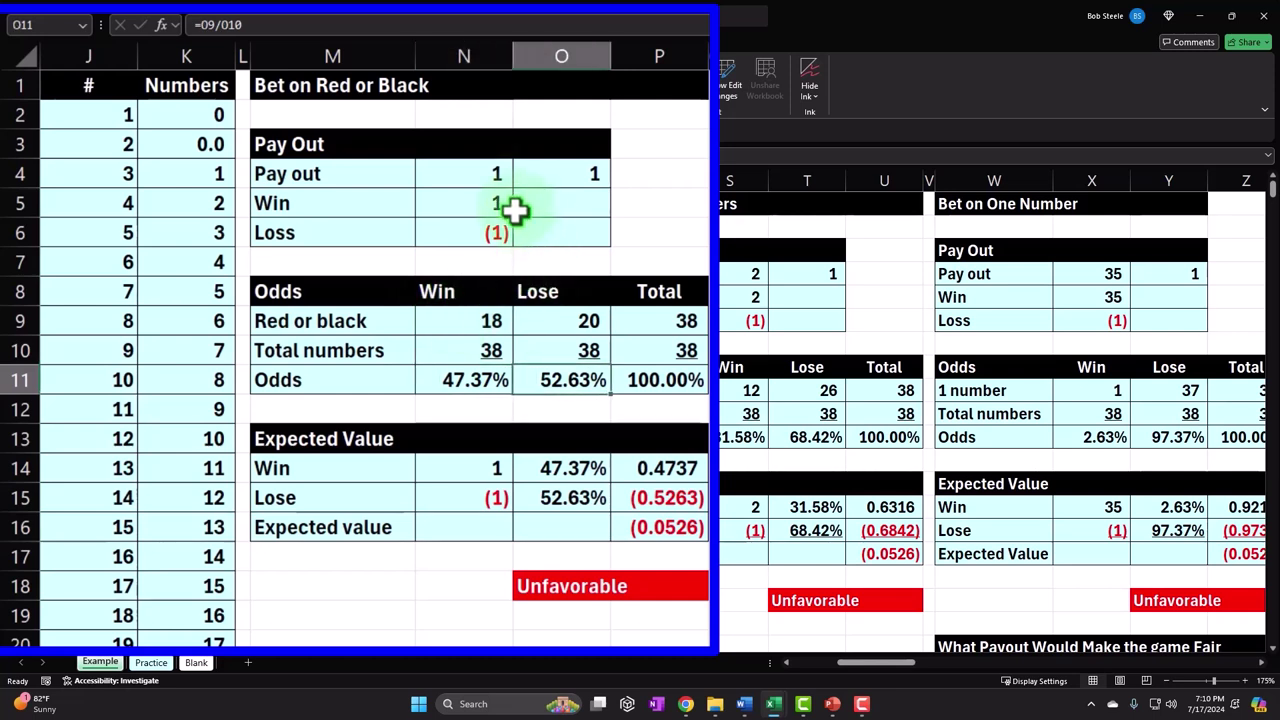
drag(524, 494, 527, 500)
click(481, 517)
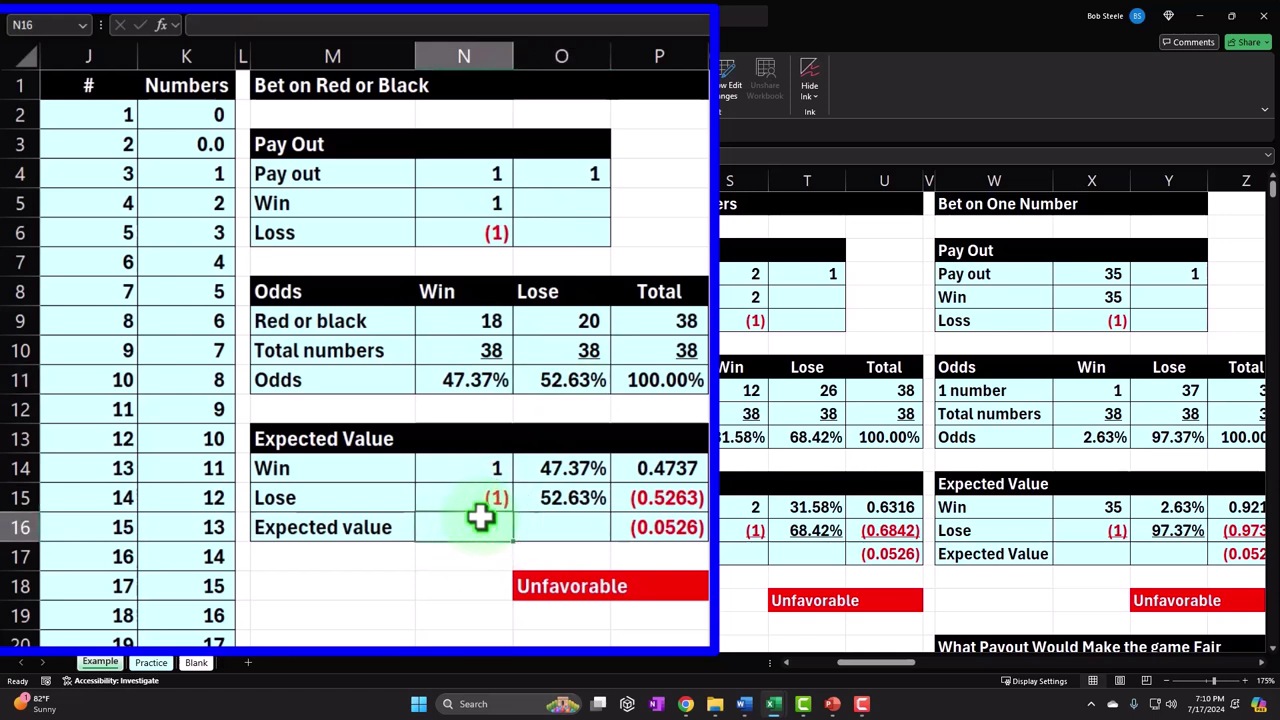
key(Right)
key(Right)
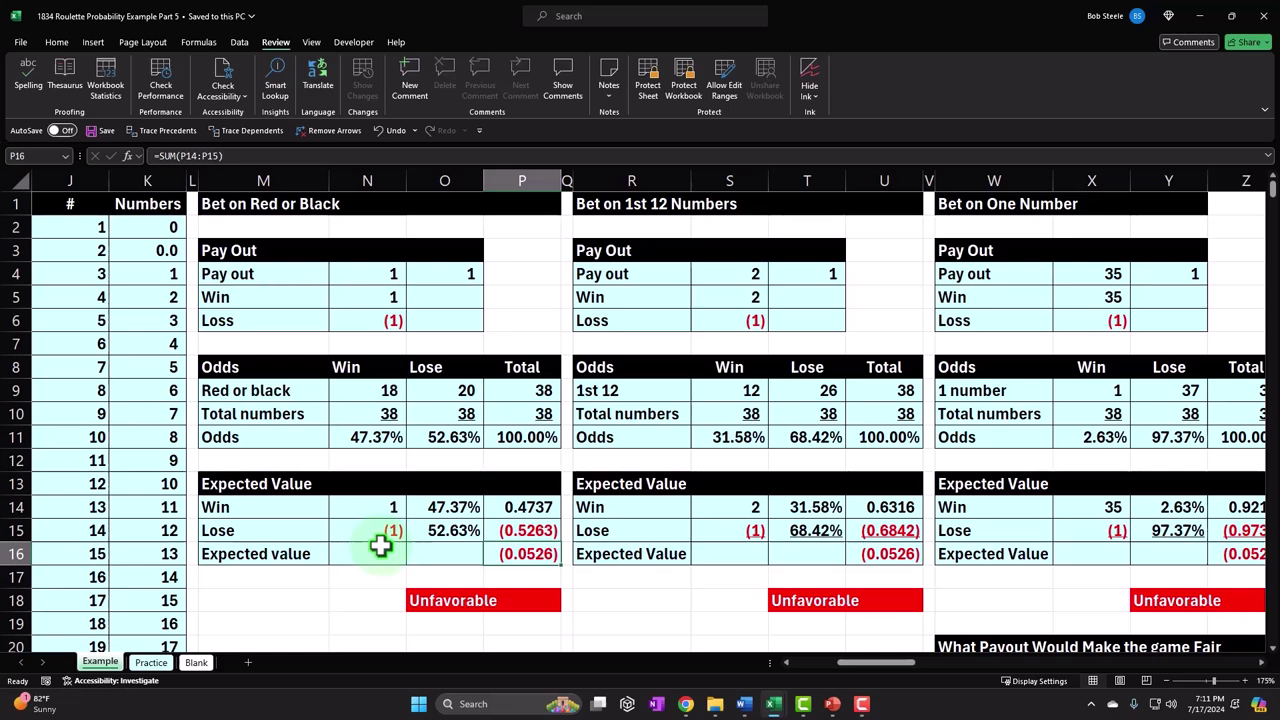
key(Right)
key(Right)
click(571, 63)
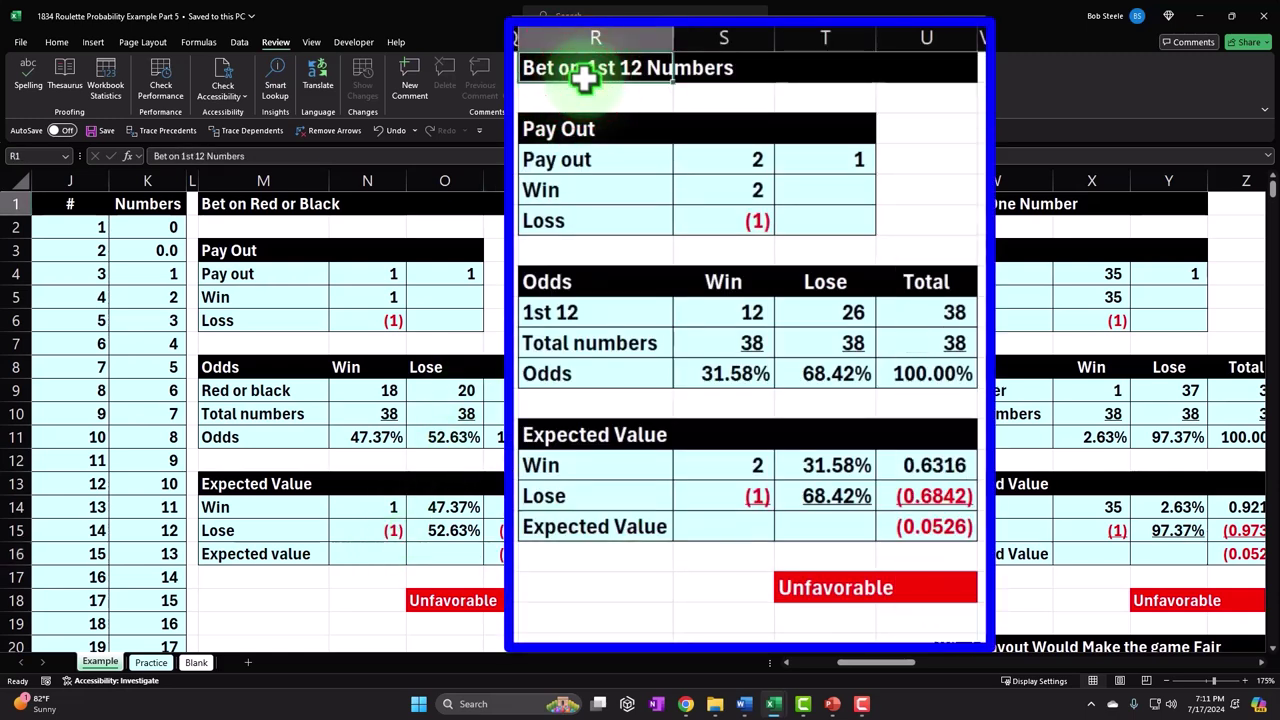
key(Down)
key(Down)
key(Right)
key(Down)
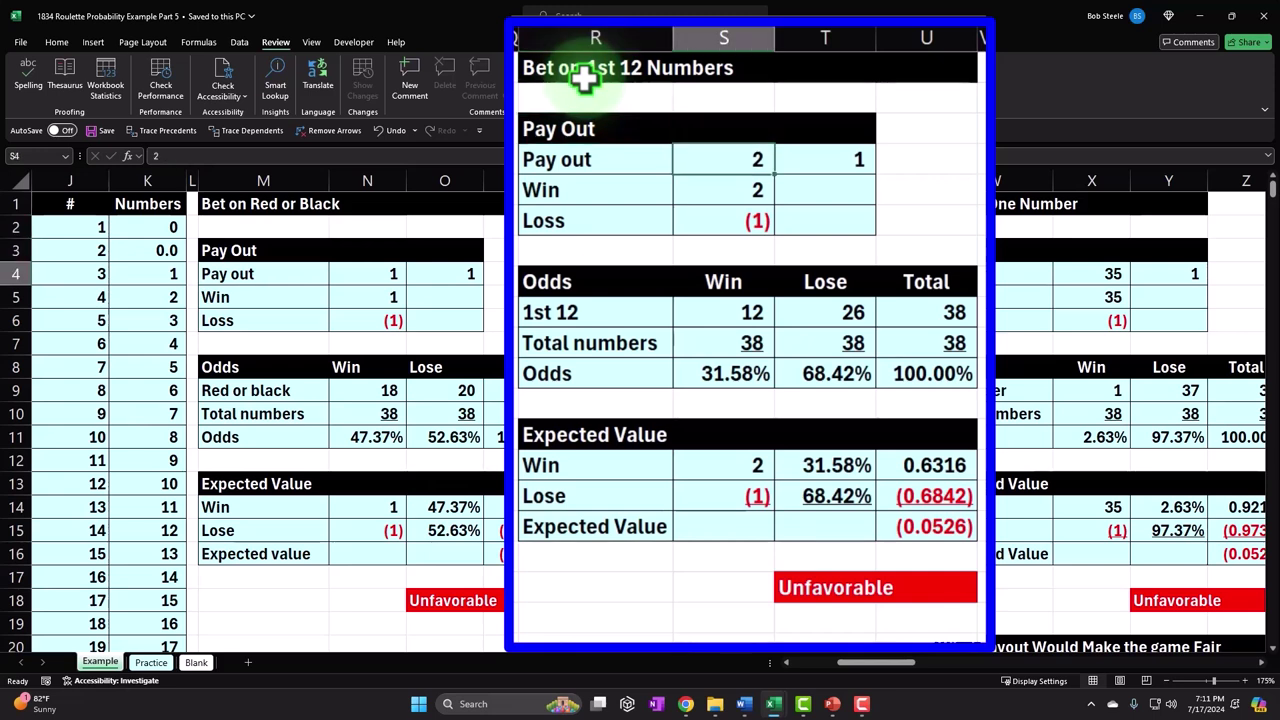
key(Down)
key(Down)
key(Down)
key(Down)
key(Down)
key(Down)
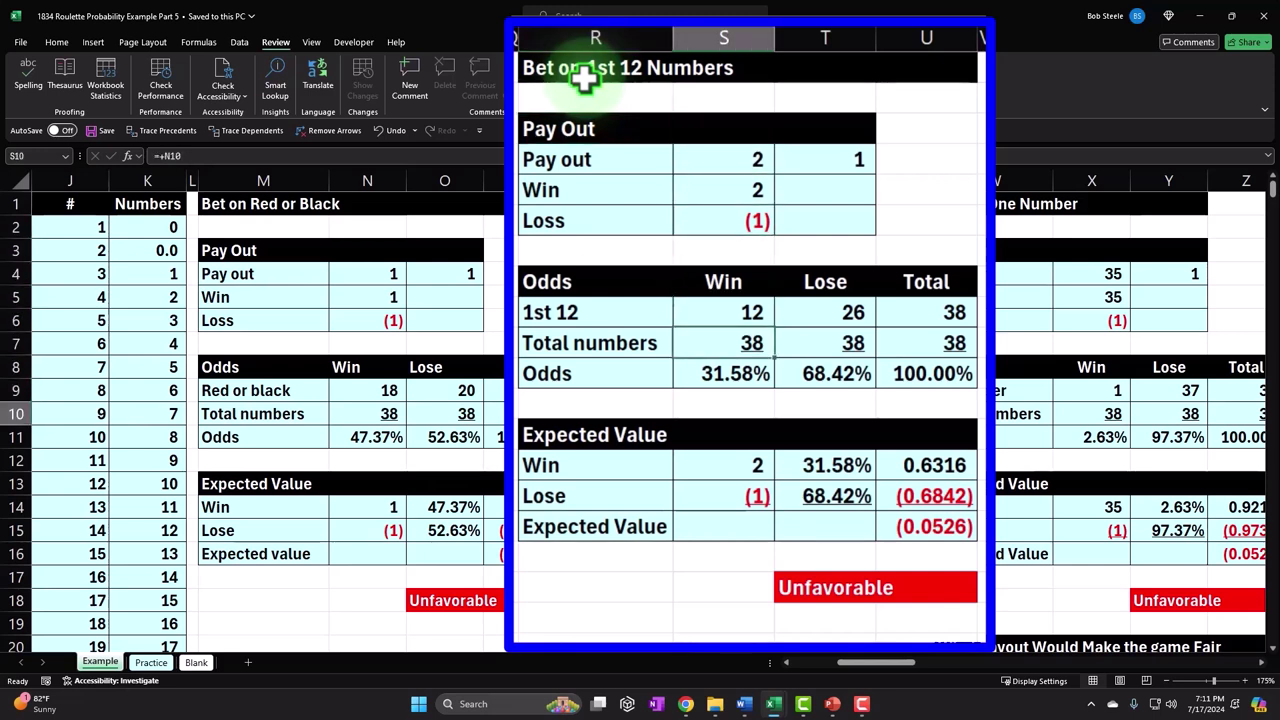
key(Right)
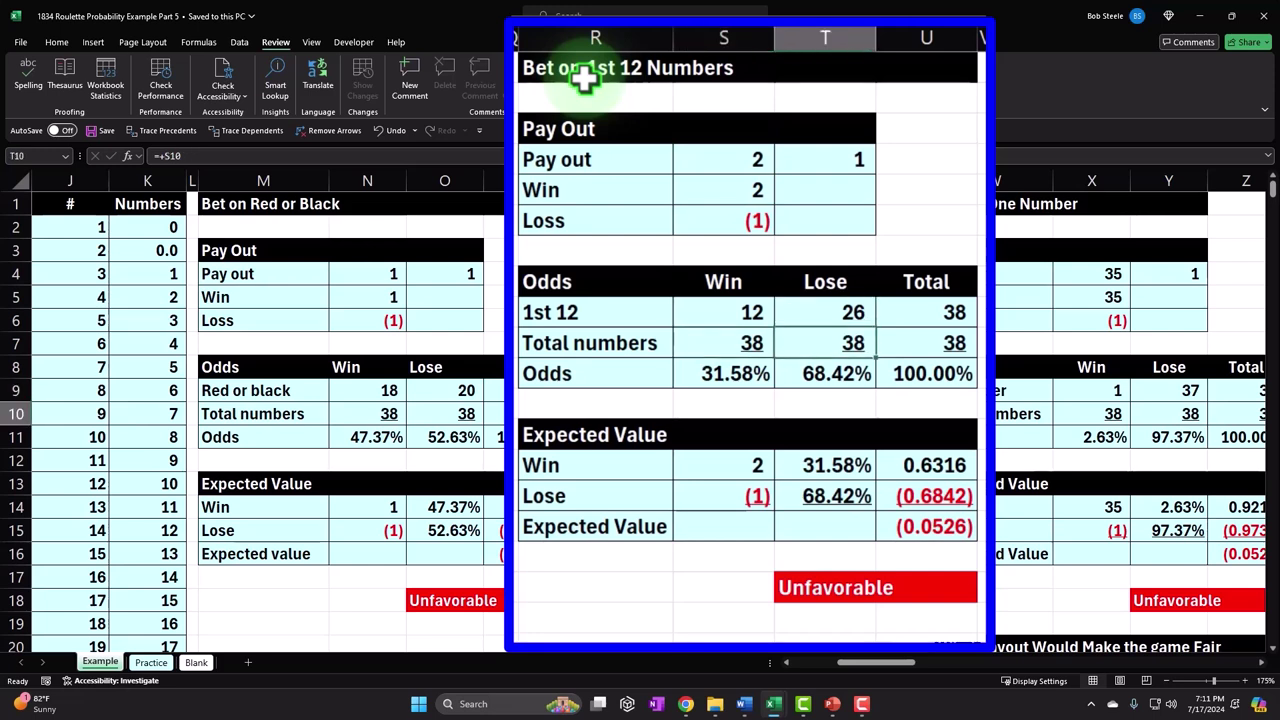
key(Down)
key(Down)
key(Down)
key(Down)
key(Left)
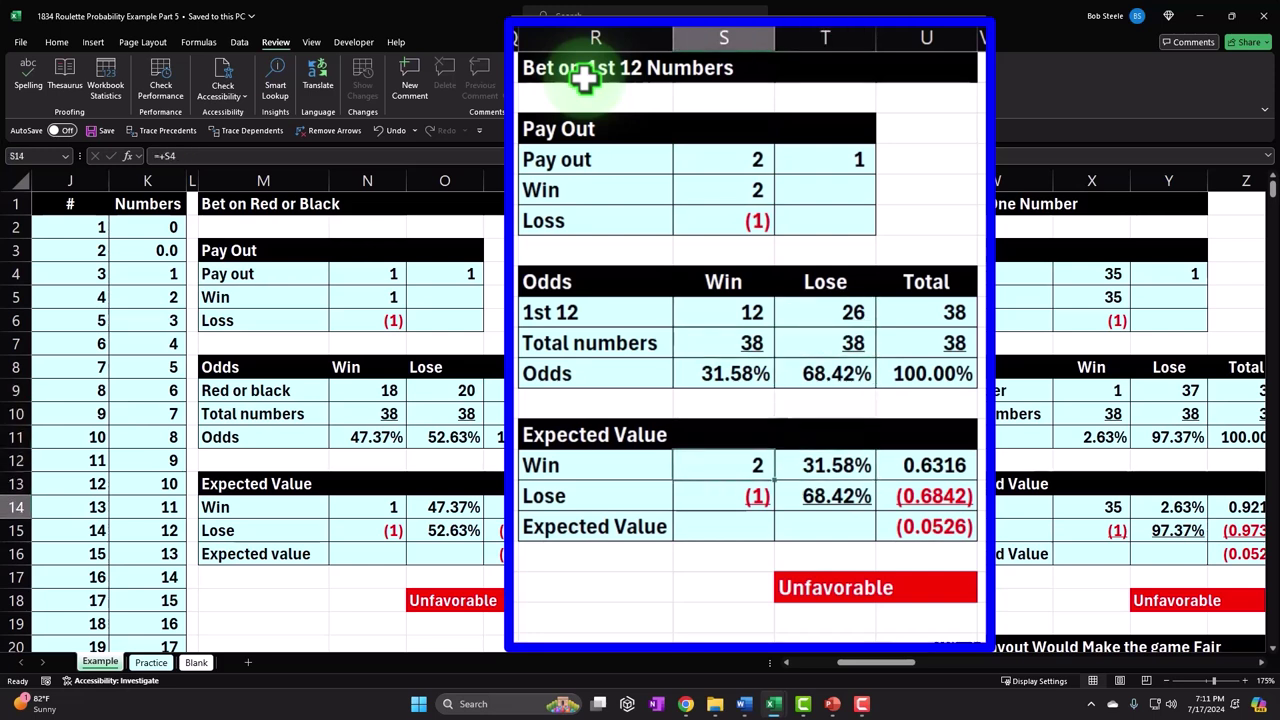
key(Down)
key(Down)
key(Right)
key(Right)
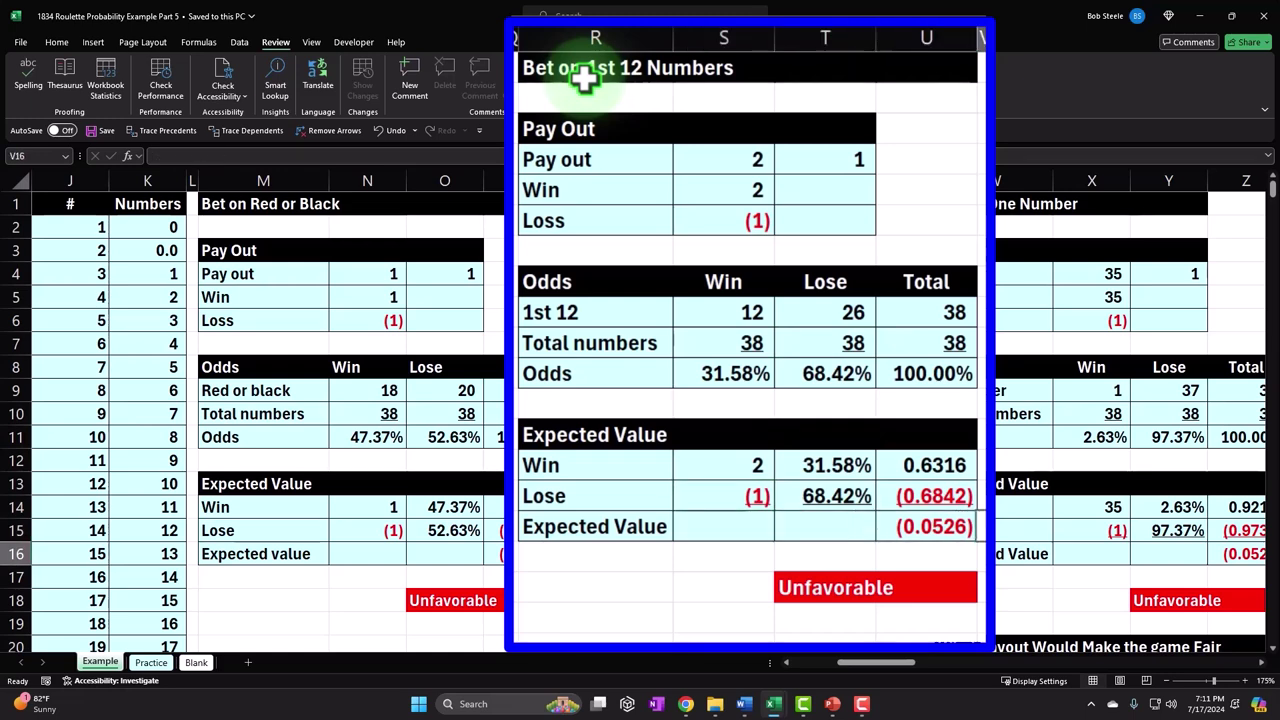
key(Right)
key(Right)
key(Right)
key(Right)
key(Right)
key(Right)
key(Up)
key(Up)
key(Up)
key(Up)
key(Up)
key(Up)
key(Up)
key(Up)
key(Up)
key(Left)
key(Left)
key(Left)
key(Up)
key(Up)
key(Up)
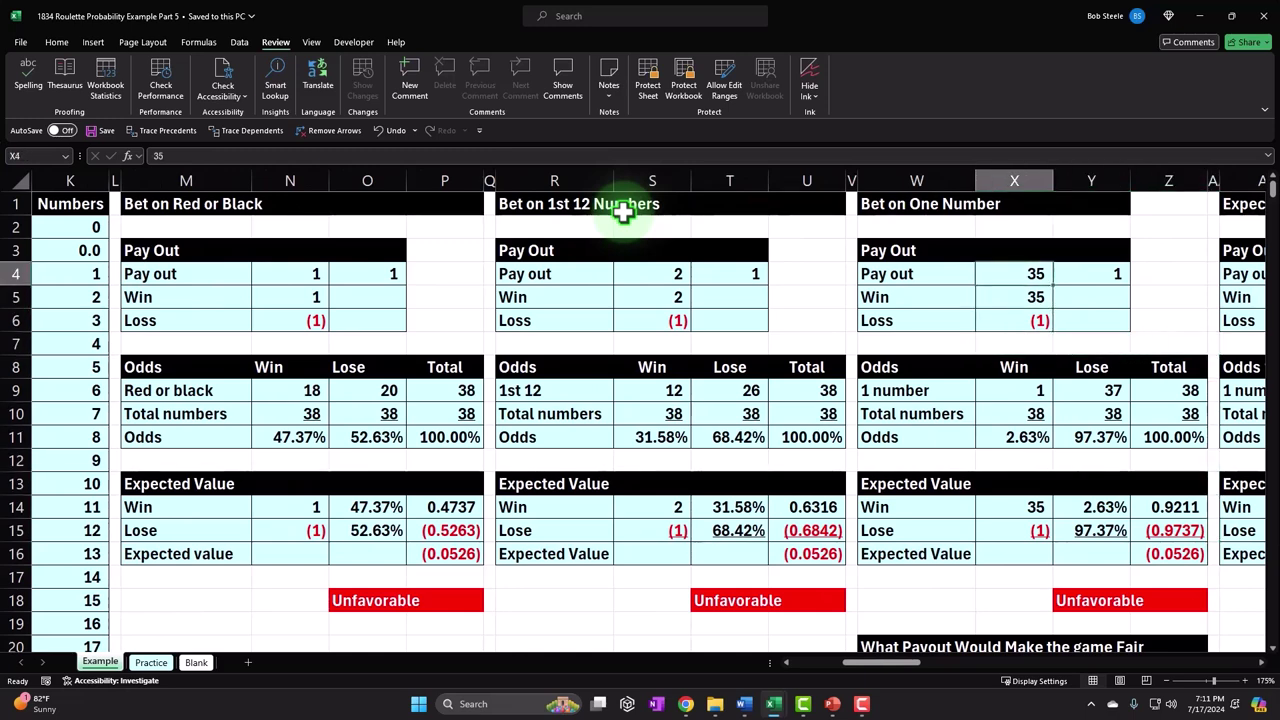
key(Down)
key(Down)
key(Down)
key(Down)
key(Down)
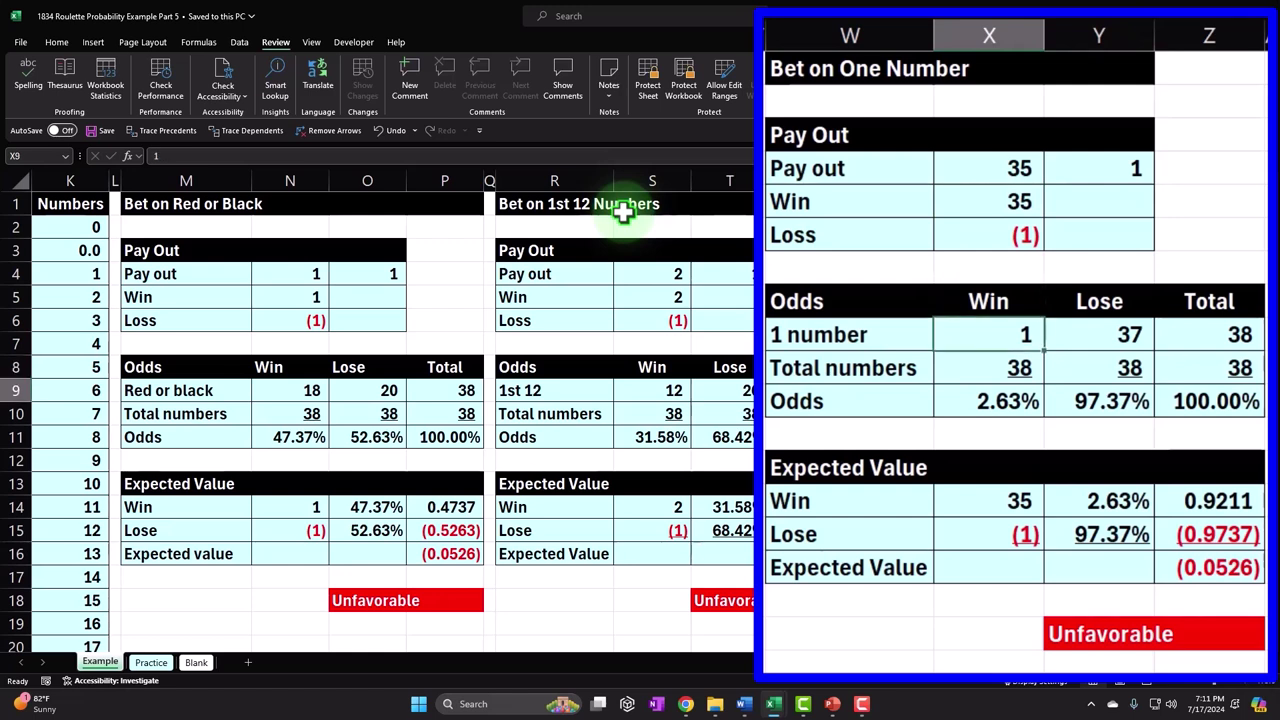
key(Right)
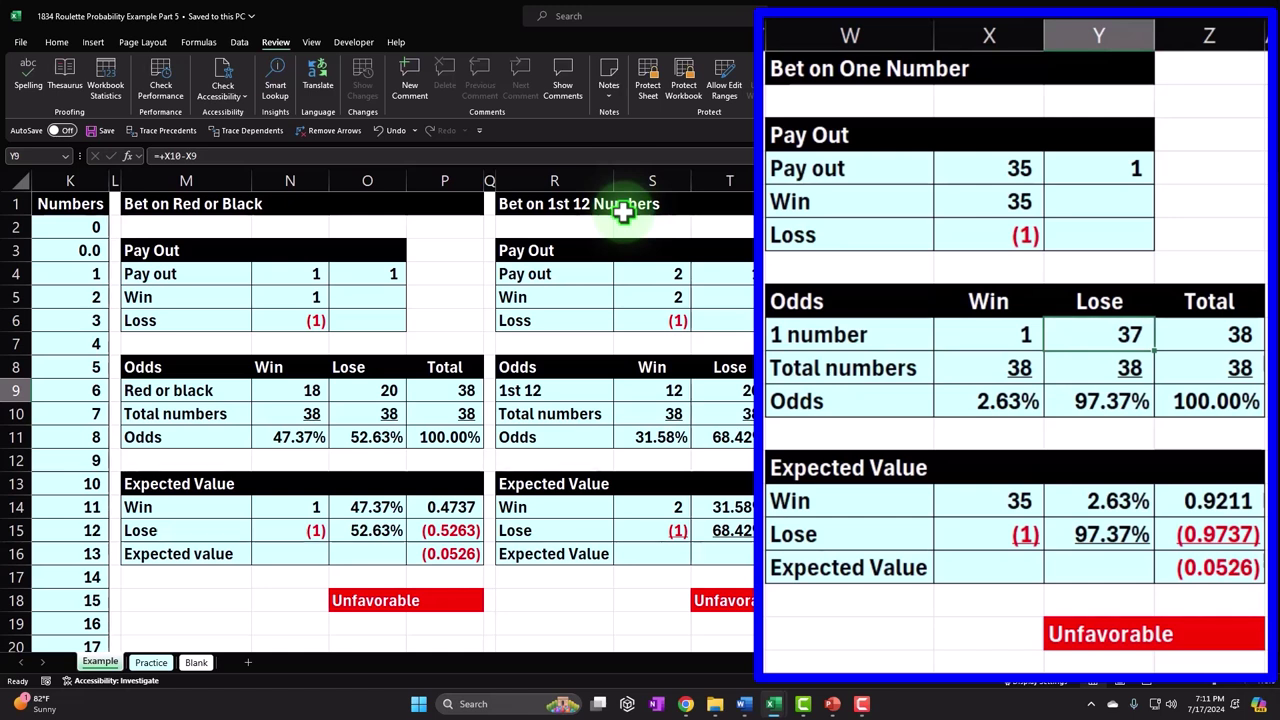
key(Down)
key(Down)
key(Down)
key(Down)
key(Down)
key(Down)
key(Down)
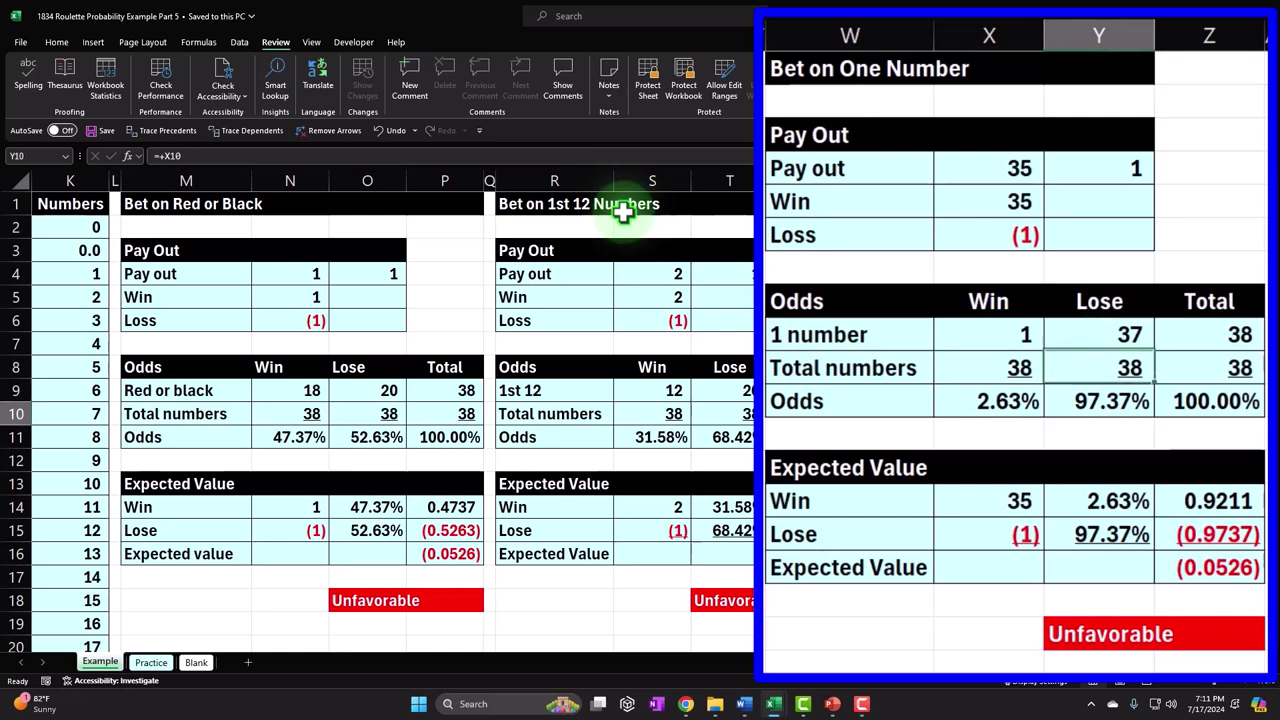
key(Right)
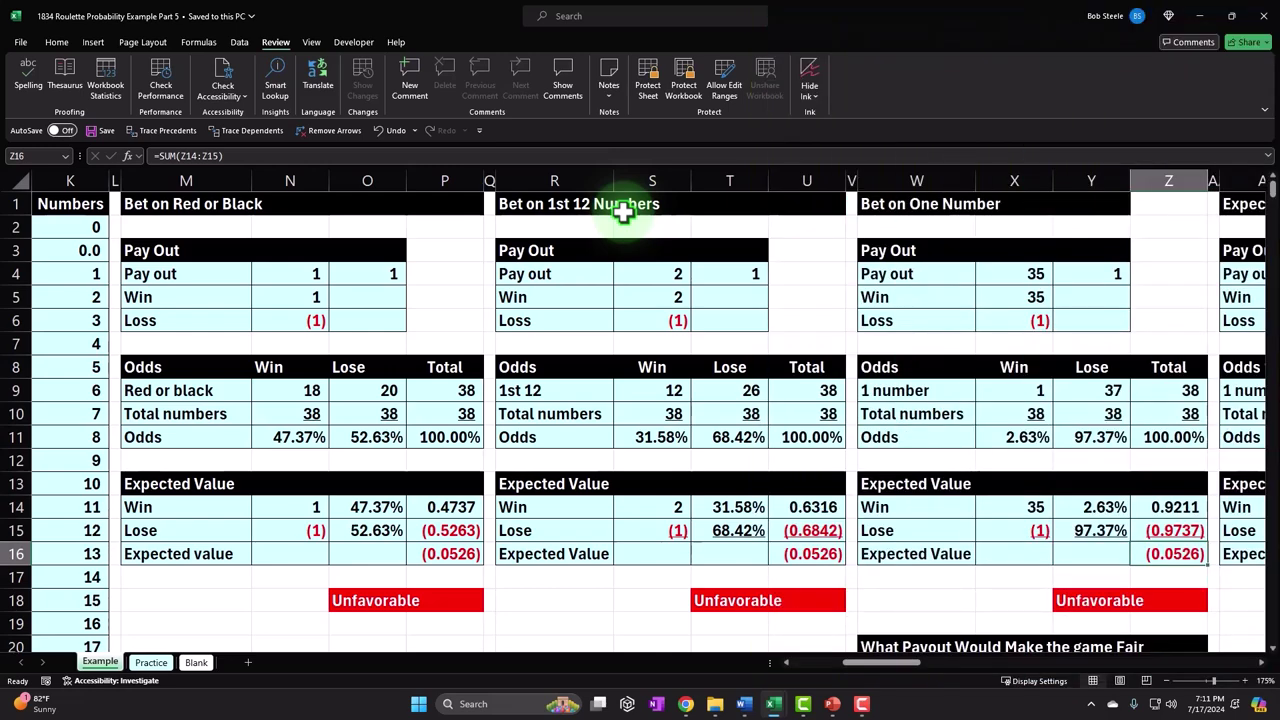
key(Right)
key(Right)
key(Right)
key(Right)
key(Right)
key(Right)
key(Right)
key(Right)
key(Right)
key(Right)
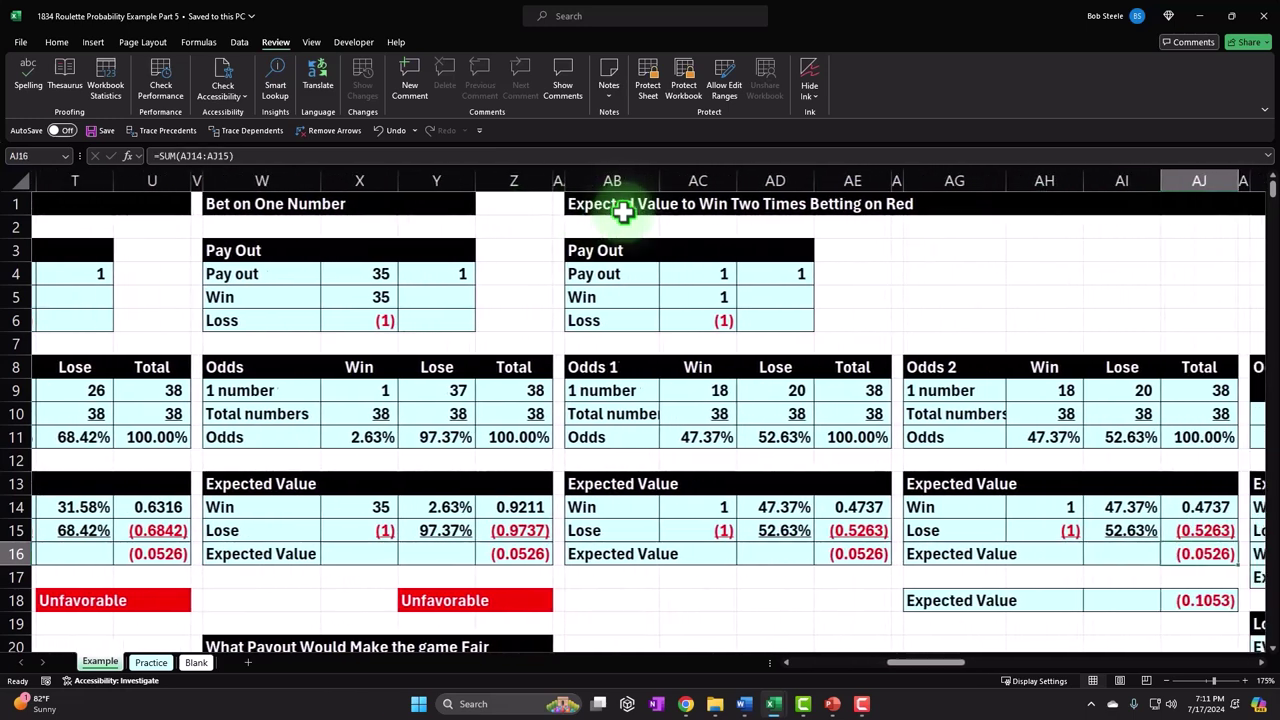
key(Right)
key(Right)
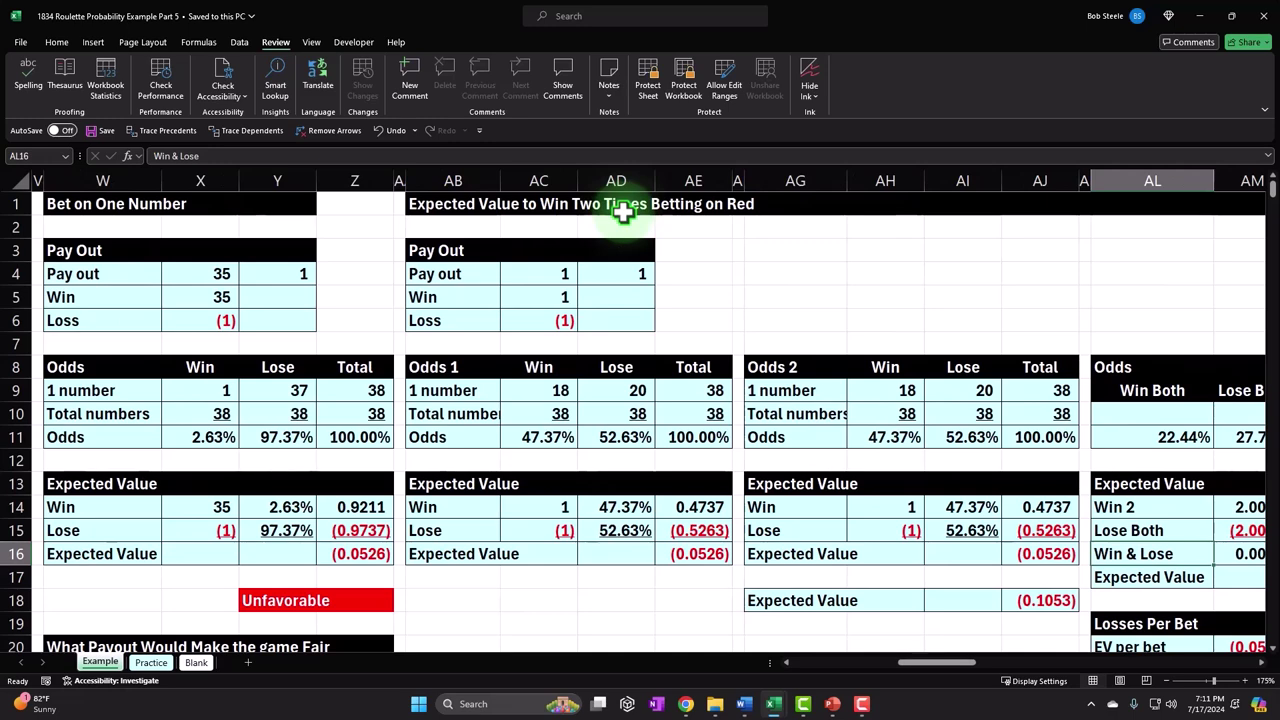
key(Right)
key(Right)
key(Right)
key(Right)
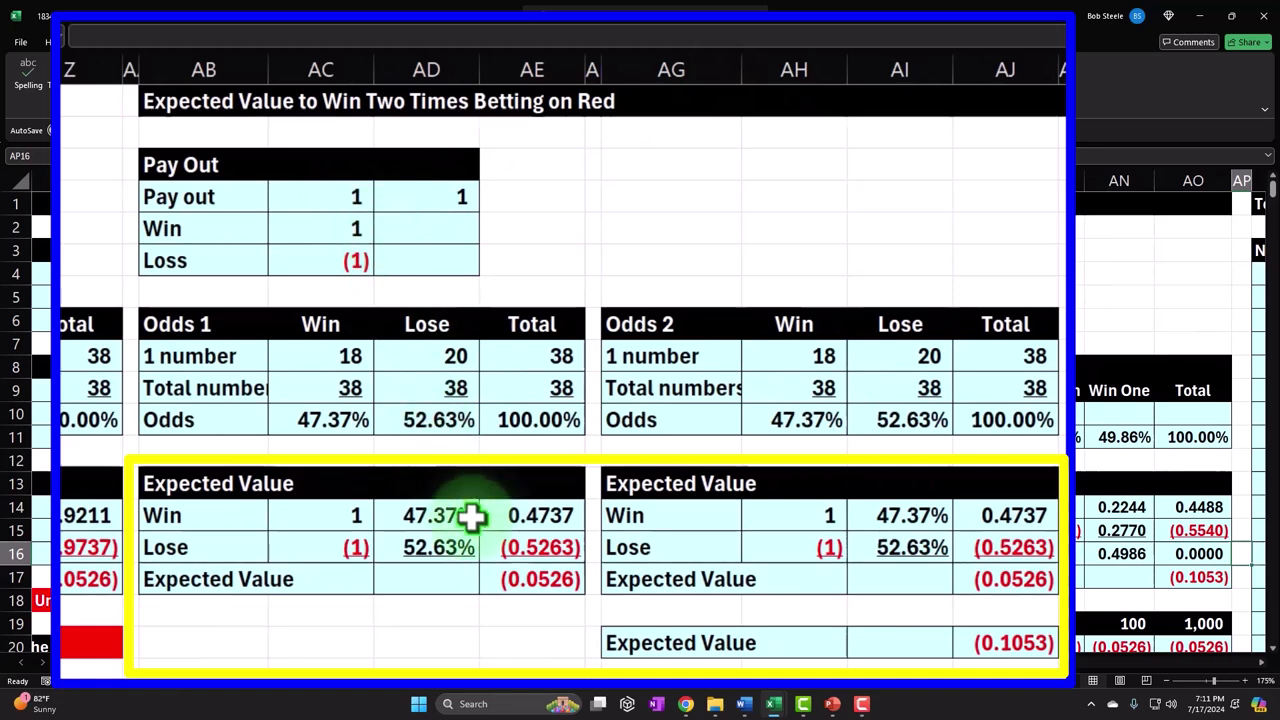
click(515, 587)
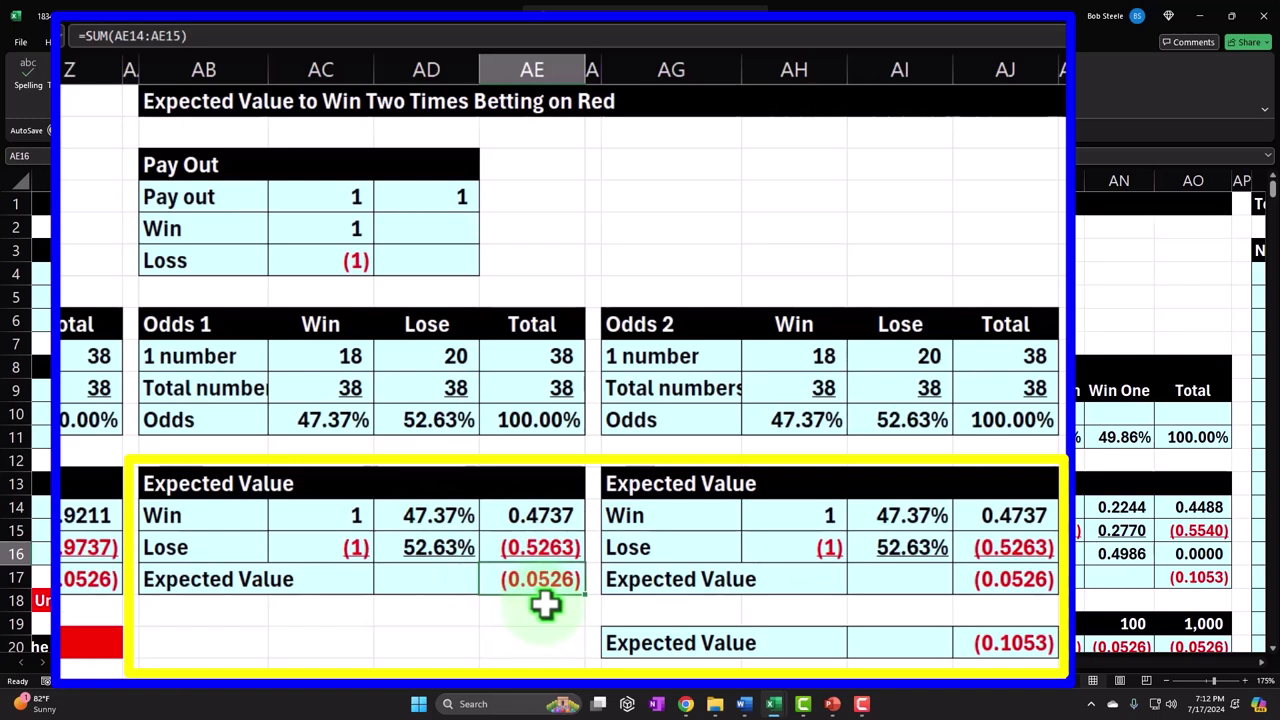
click(974, 647)
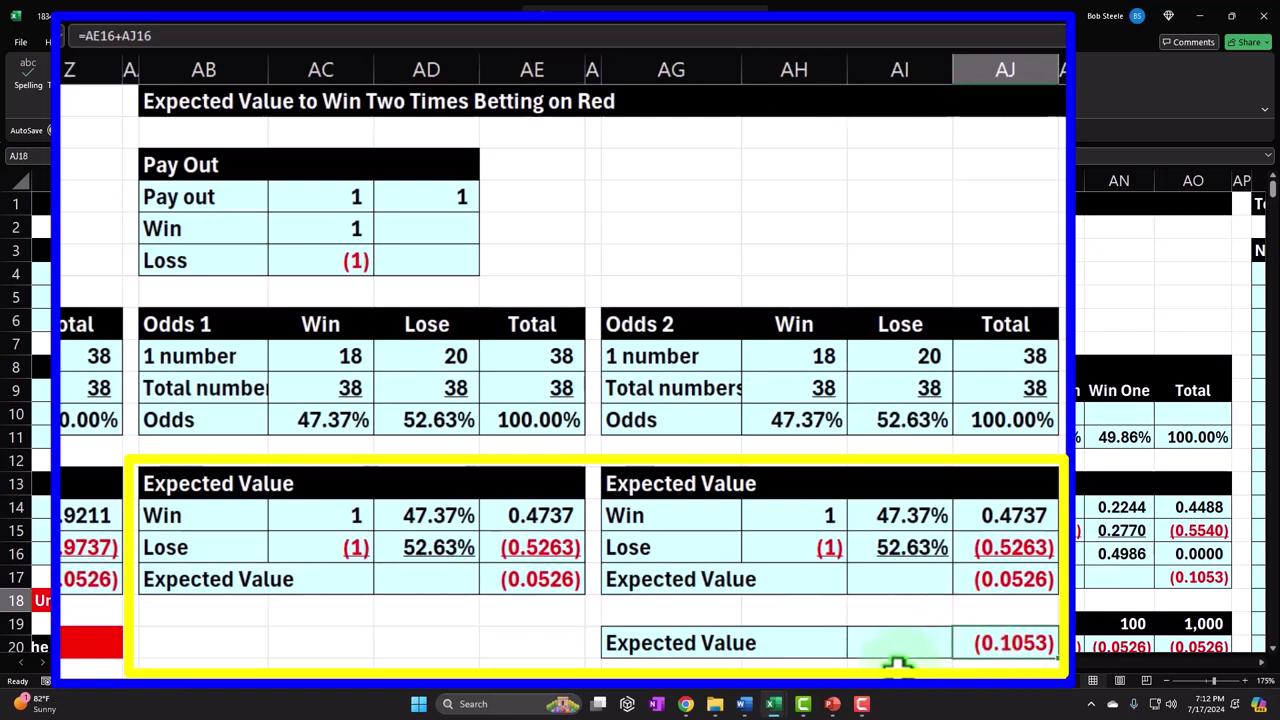
click(1030, 270)
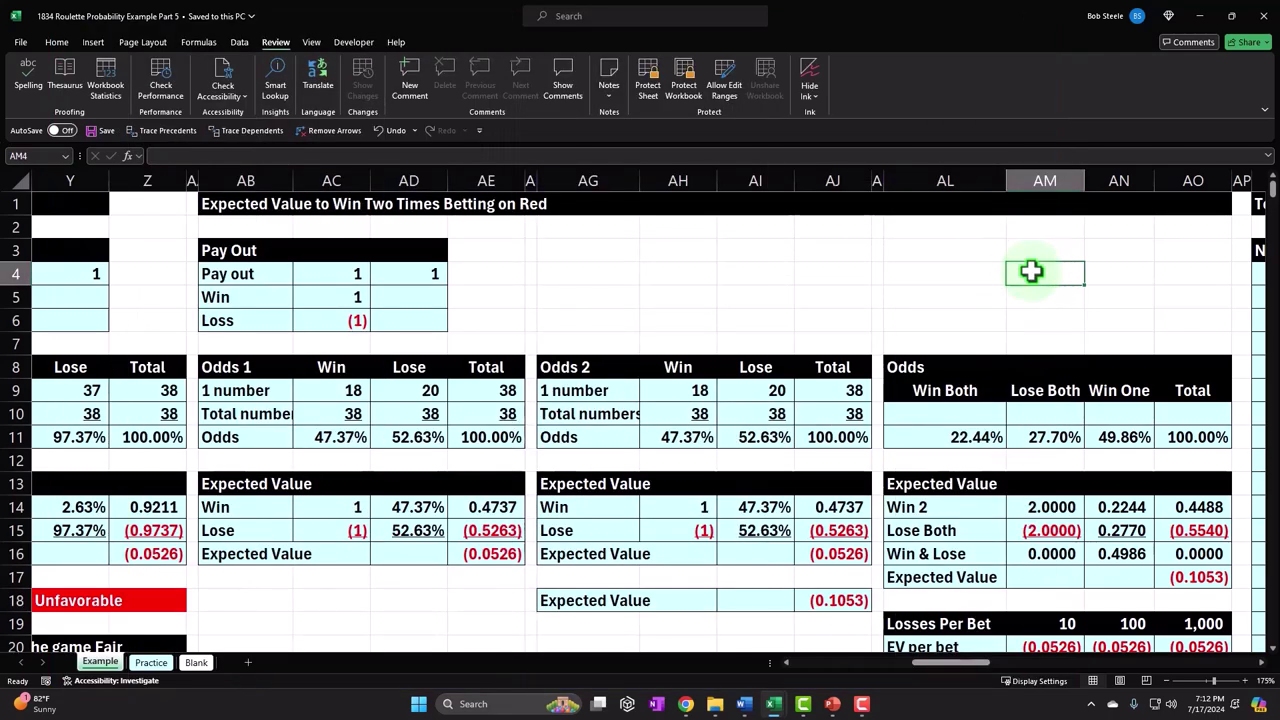
key(Right)
key(Right)
key(Right)
key(Right)
key(Right)
key(Right)
key(Right)
key(Right)
key(Right)
key(Right)
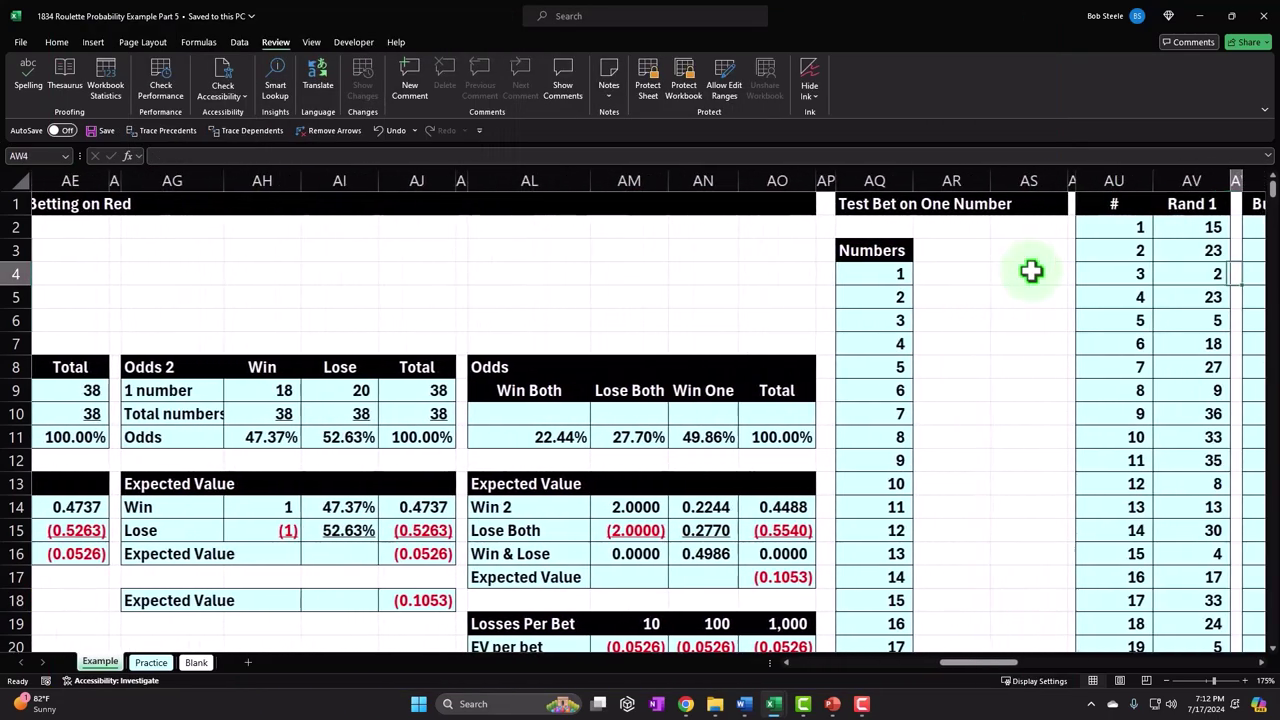
key(Right)
key(Right)
key(Right)
key(Right)
key(Right)
key(Right)
key(Right)
key(Right)
key(Right)
key(Right)
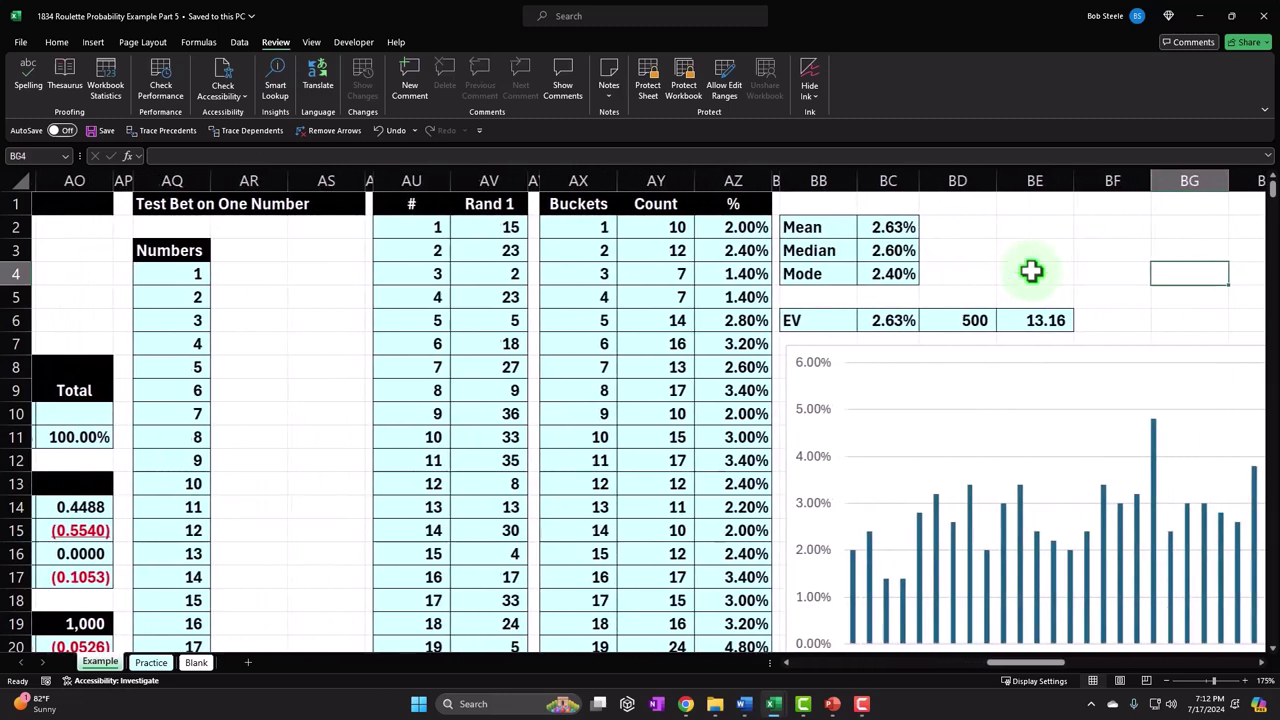
key(Right)
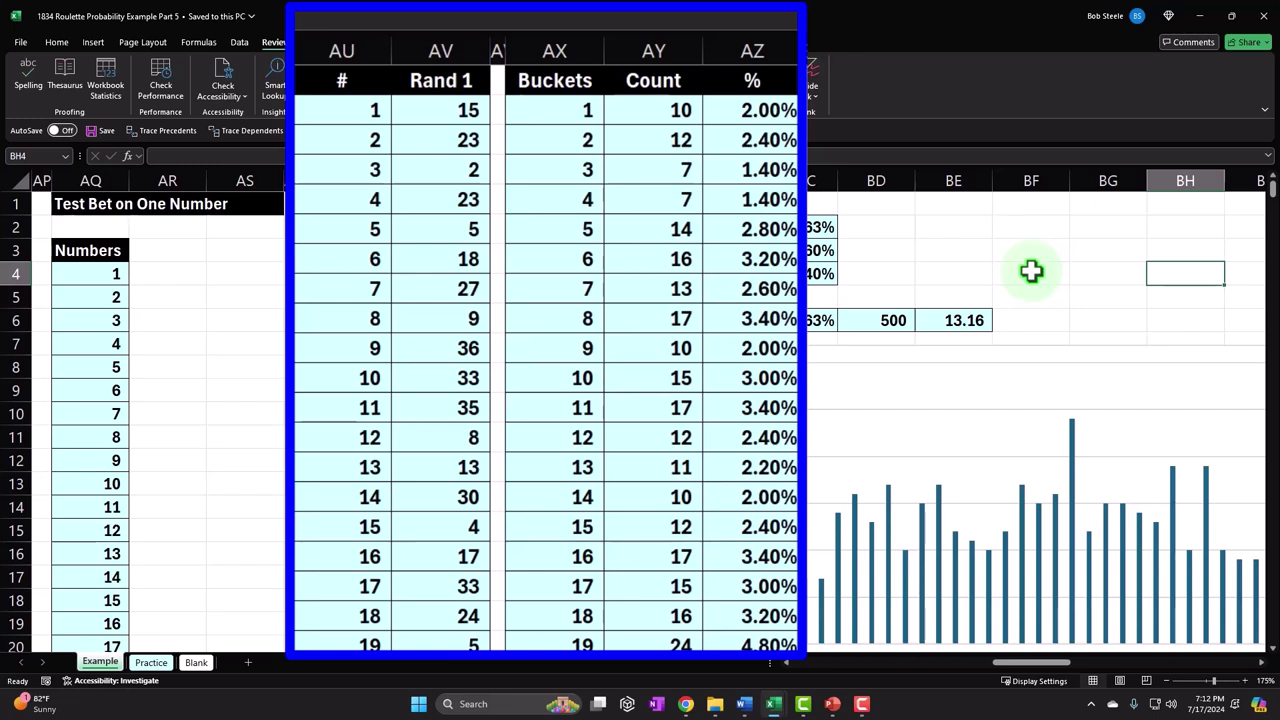
click(463, 197)
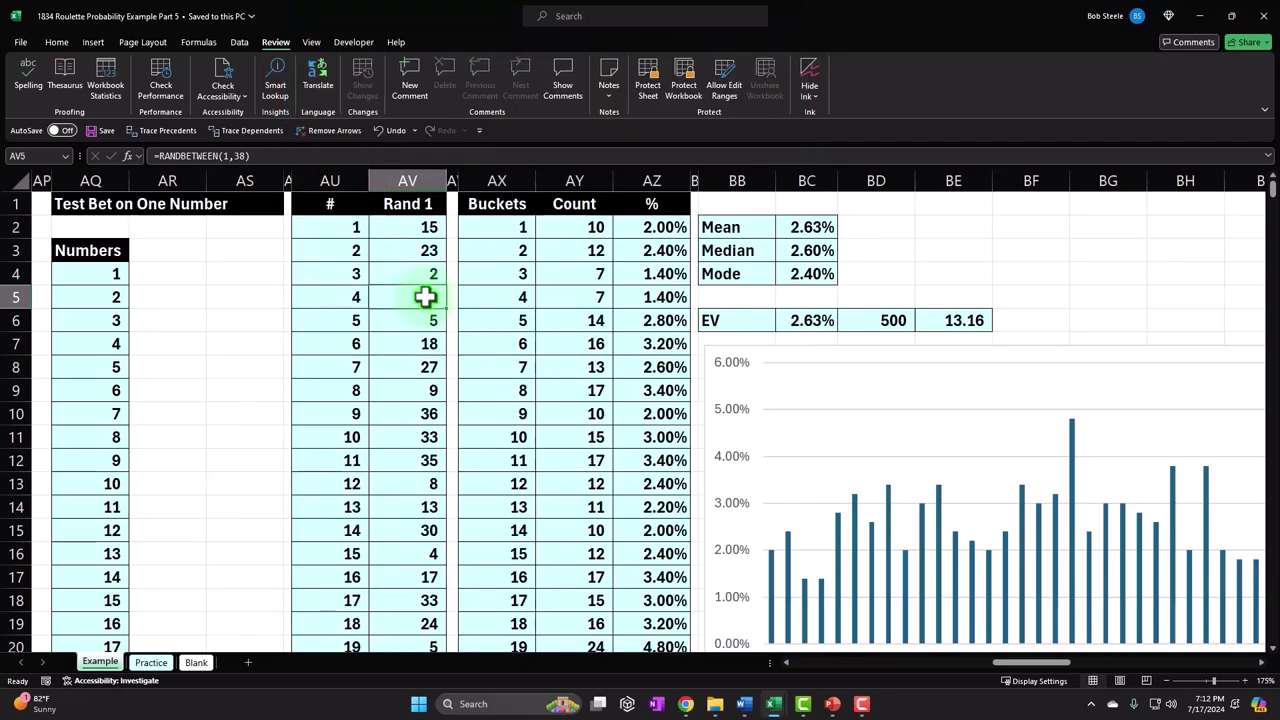
drag(1030, 662, 820, 662)
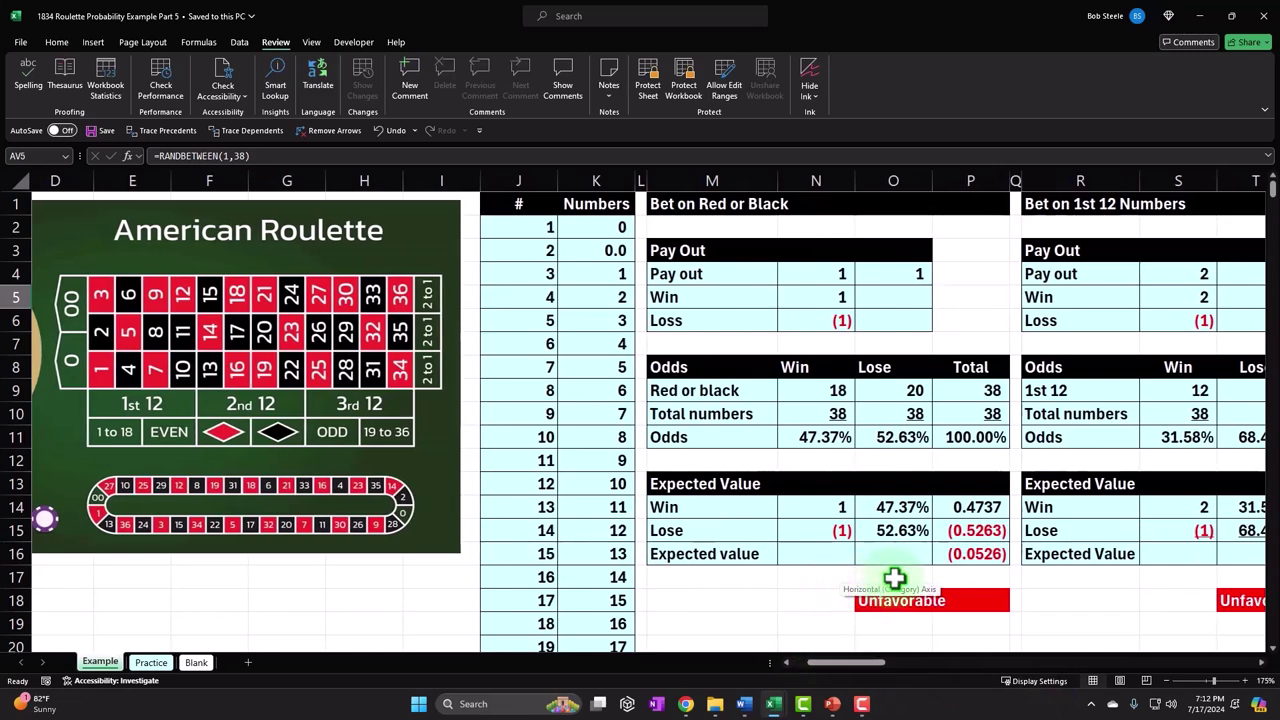
Check the one-number expected value sum, then go to the Blank sheet's empty columns past the Odds block.
drag(857, 665, 935, 672)
click(730, 553)
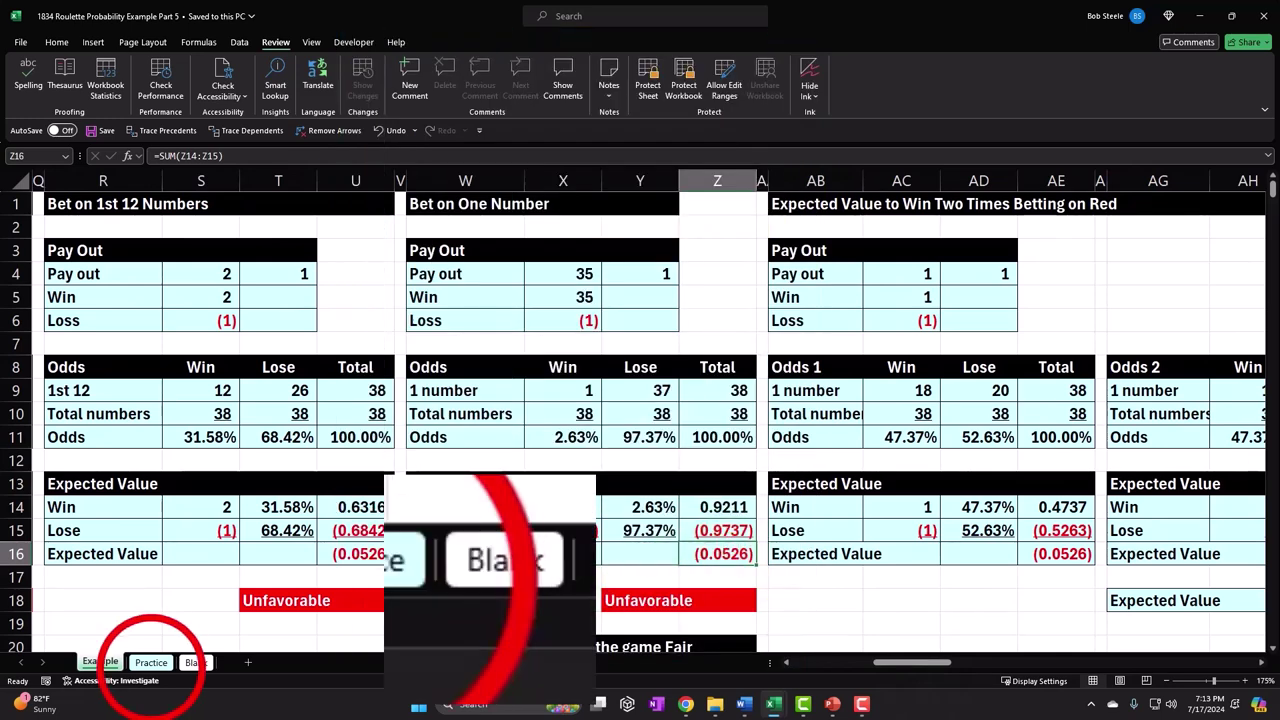
click(150, 663)
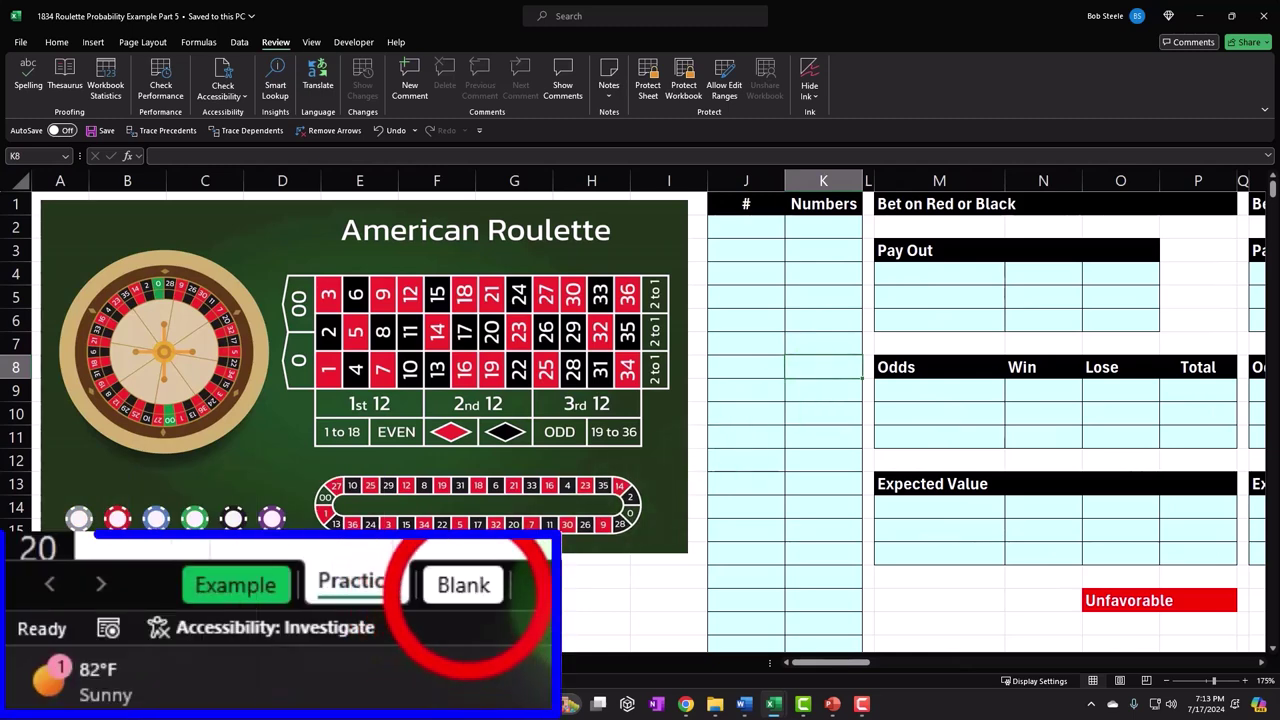
click(196, 662)
click(840, 252)
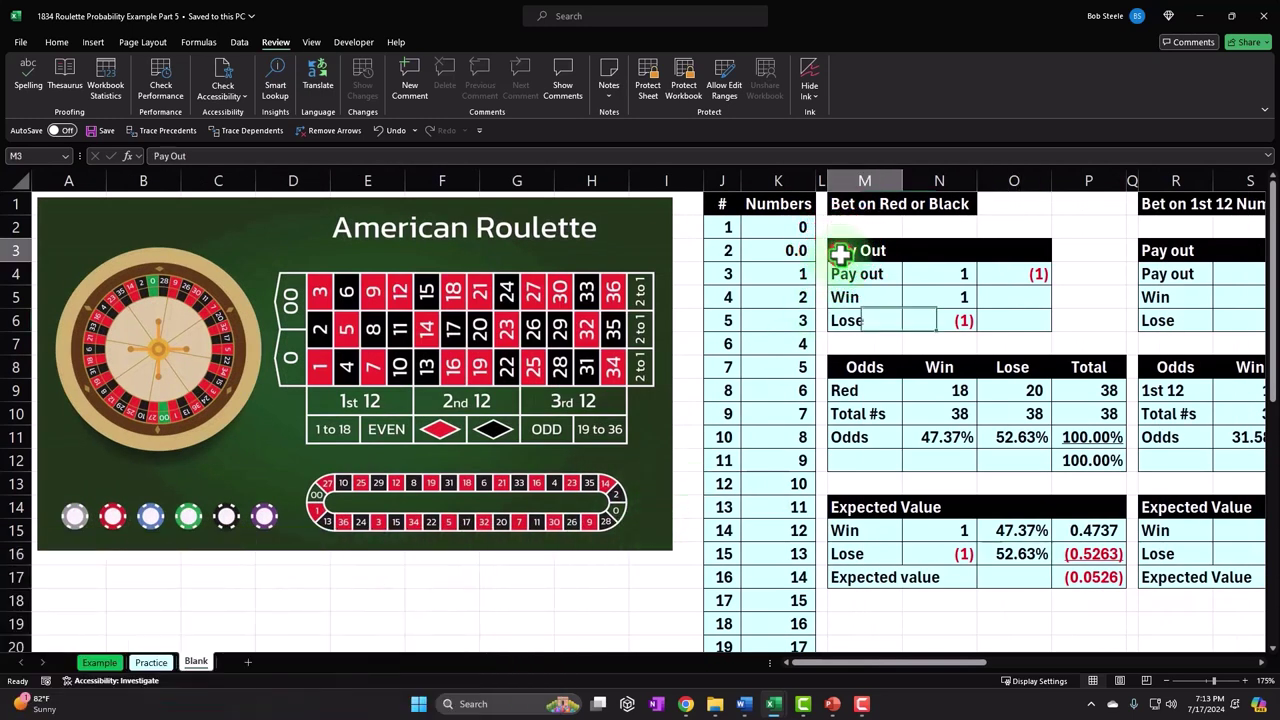
key(Right)
key(Right)
key(Right)
key(Right)
key(Right)
key(Right)
key(Right)
key(Right)
key(Right)
key(Right)
key(Right)
key(Right)
key(Right)
key(Right)
key(Right)
key(Right)
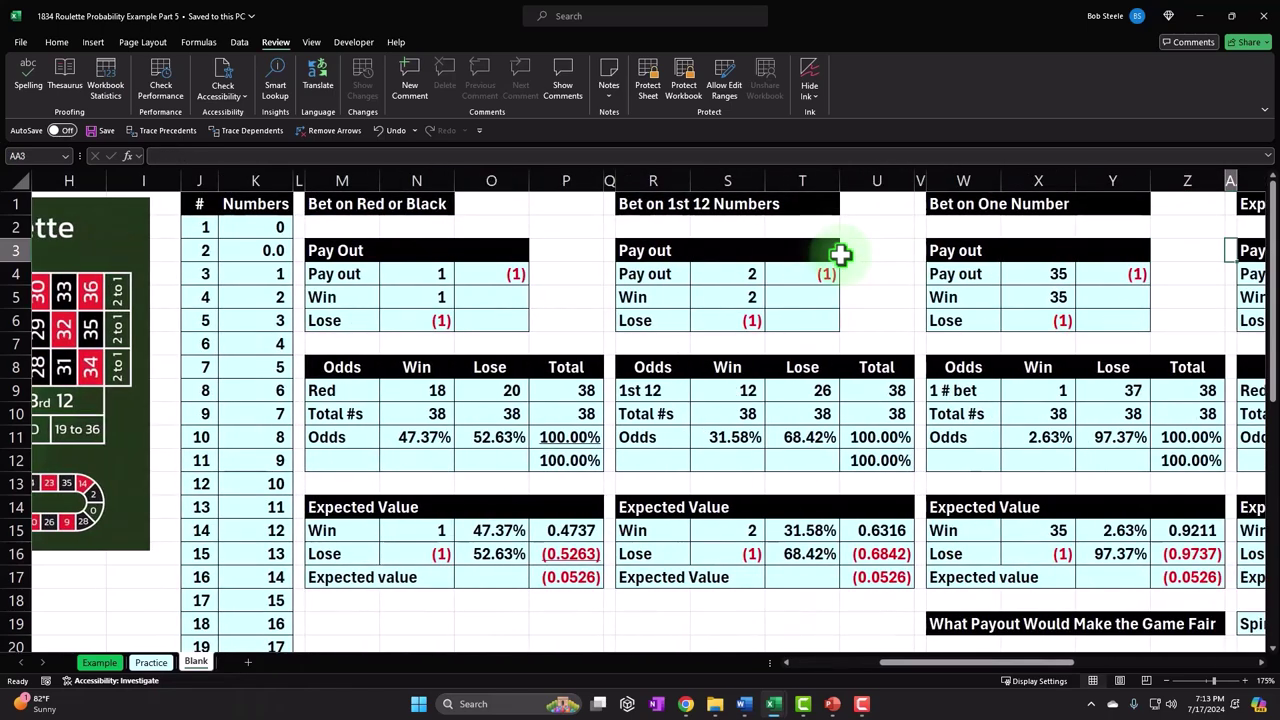
key(Right)
key(Right)
key(Right)
key(Right)
key(Right)
key(Right)
key(Right)
key(Right)
key(Right)
key(Right)
key(Right)
key(Right)
key(Right)
key(Right)
key(Right)
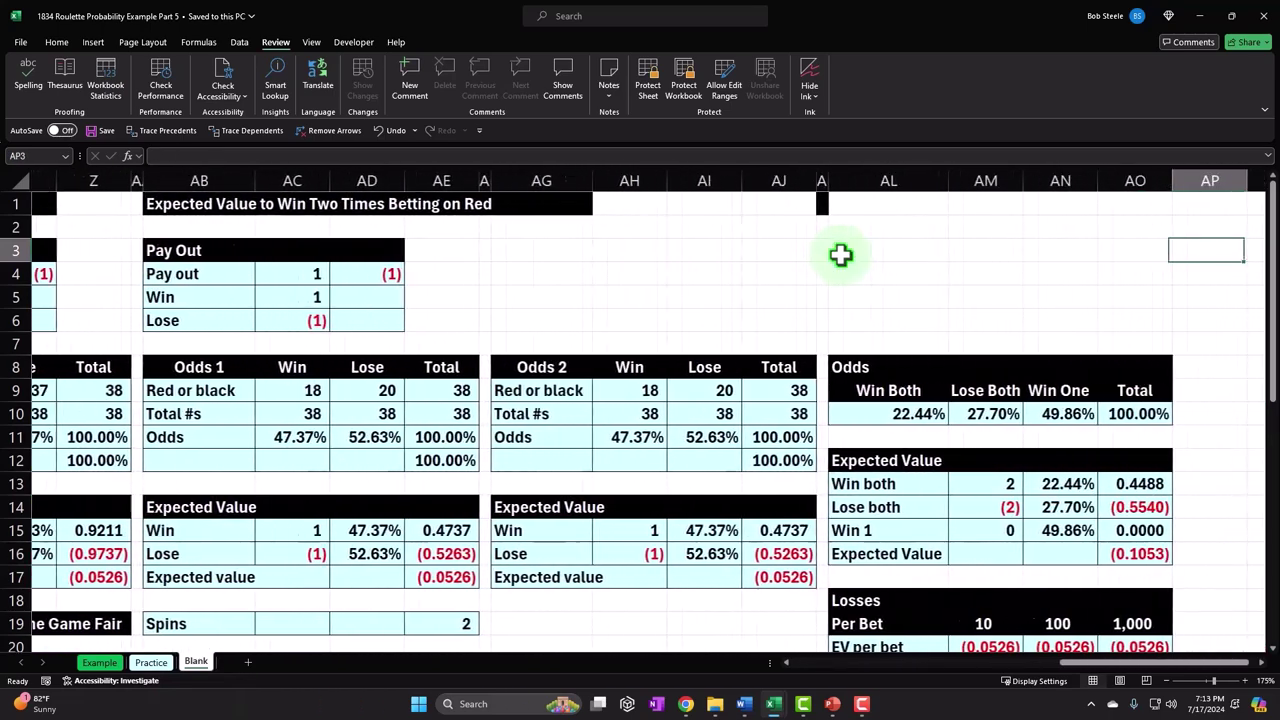
key(Right)
key(Right)
key(Right)
key(Right)
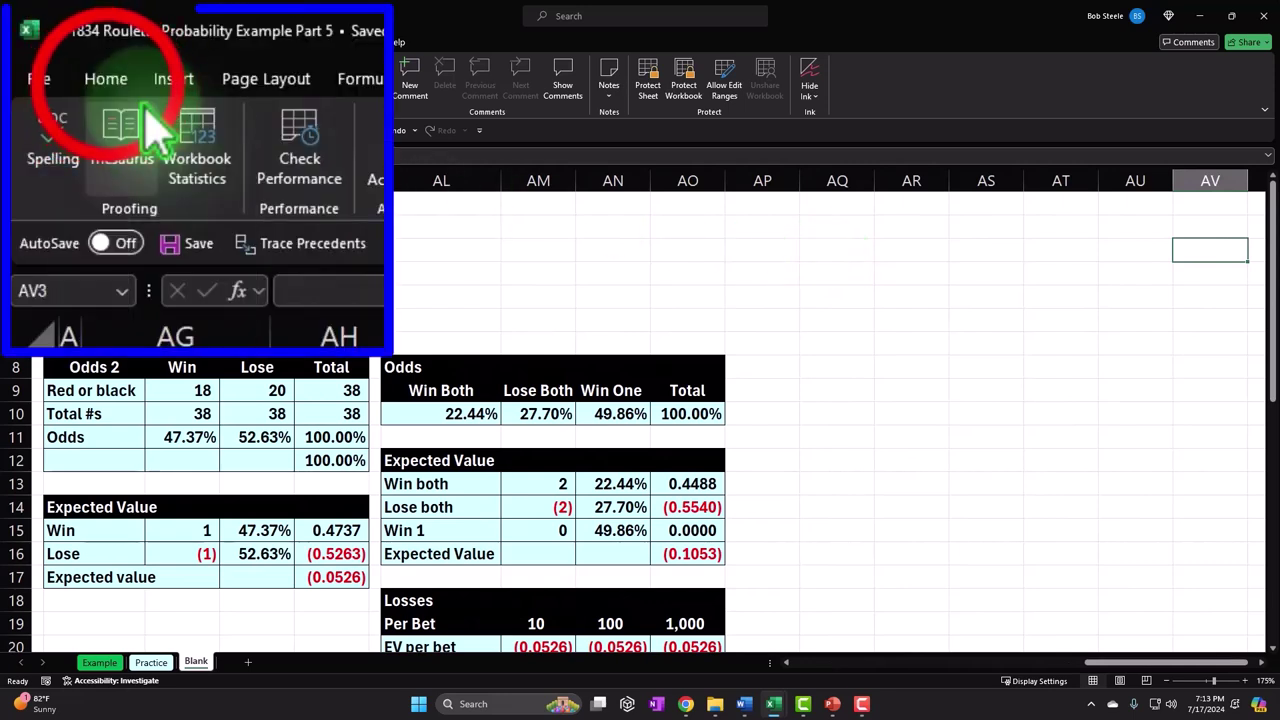
Make column AP a narrow divider matching column AK's formatting.
click(56, 42)
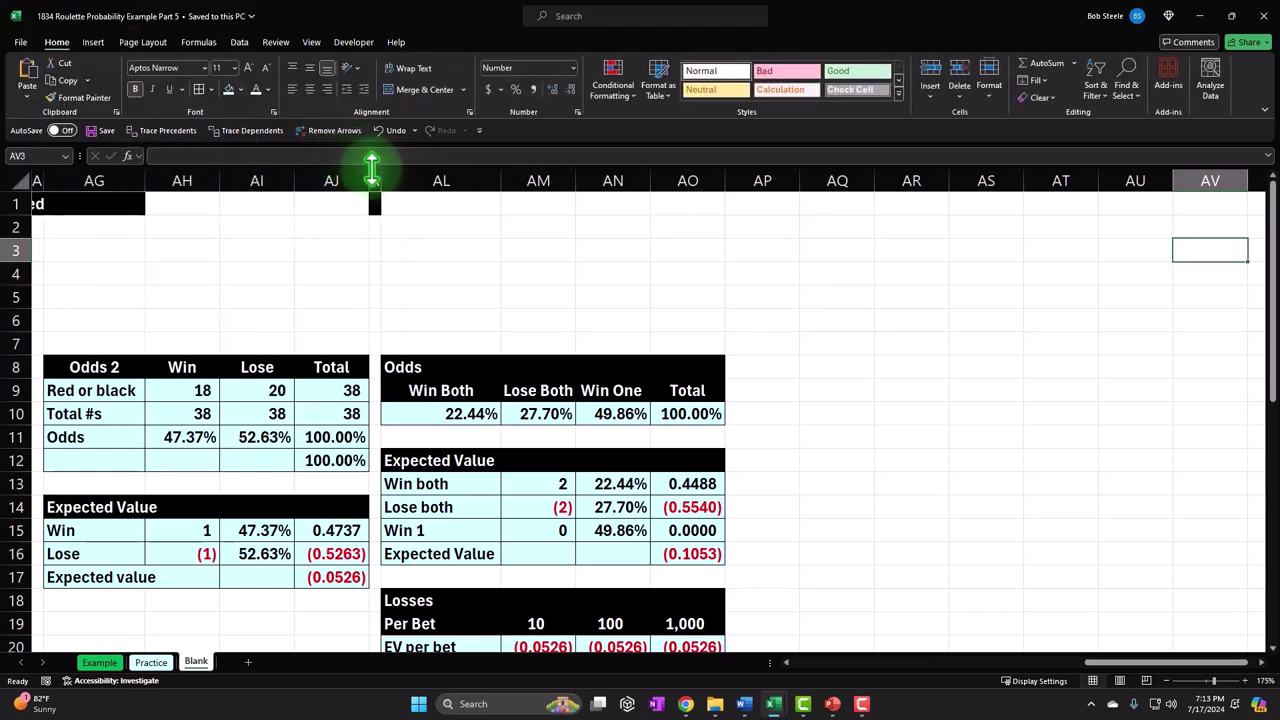
click(375, 181)
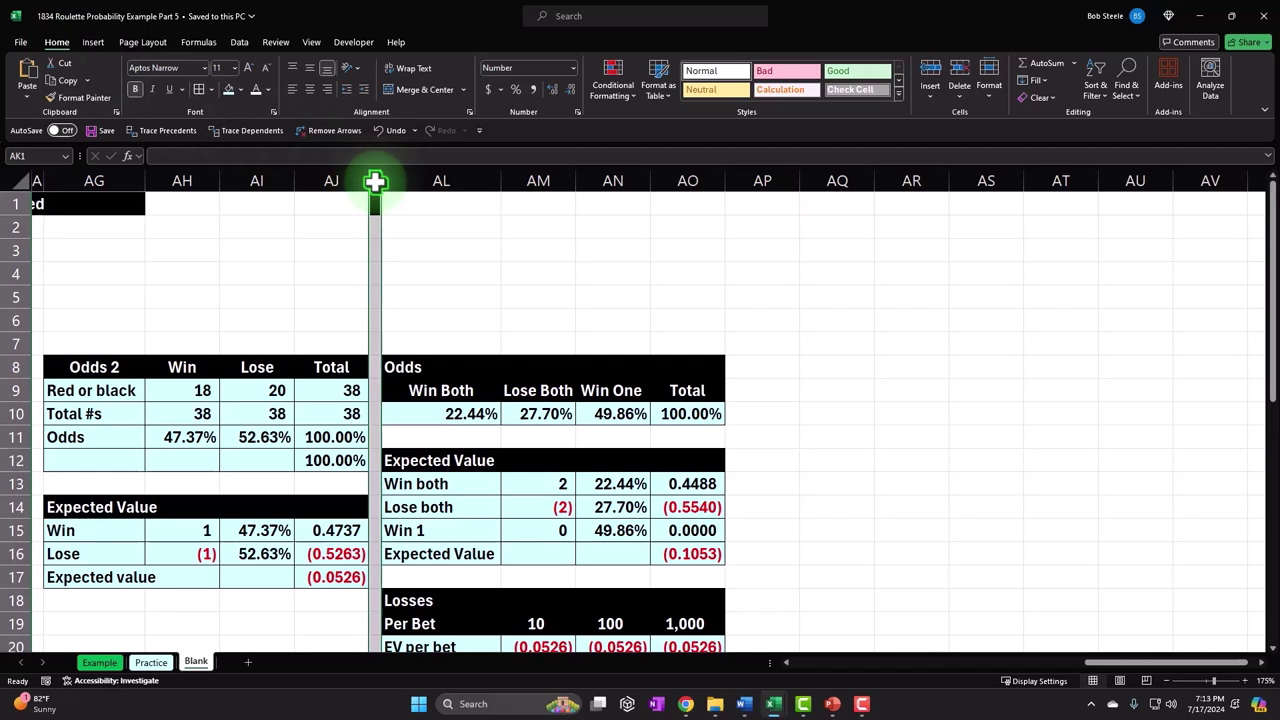
click(178, 178)
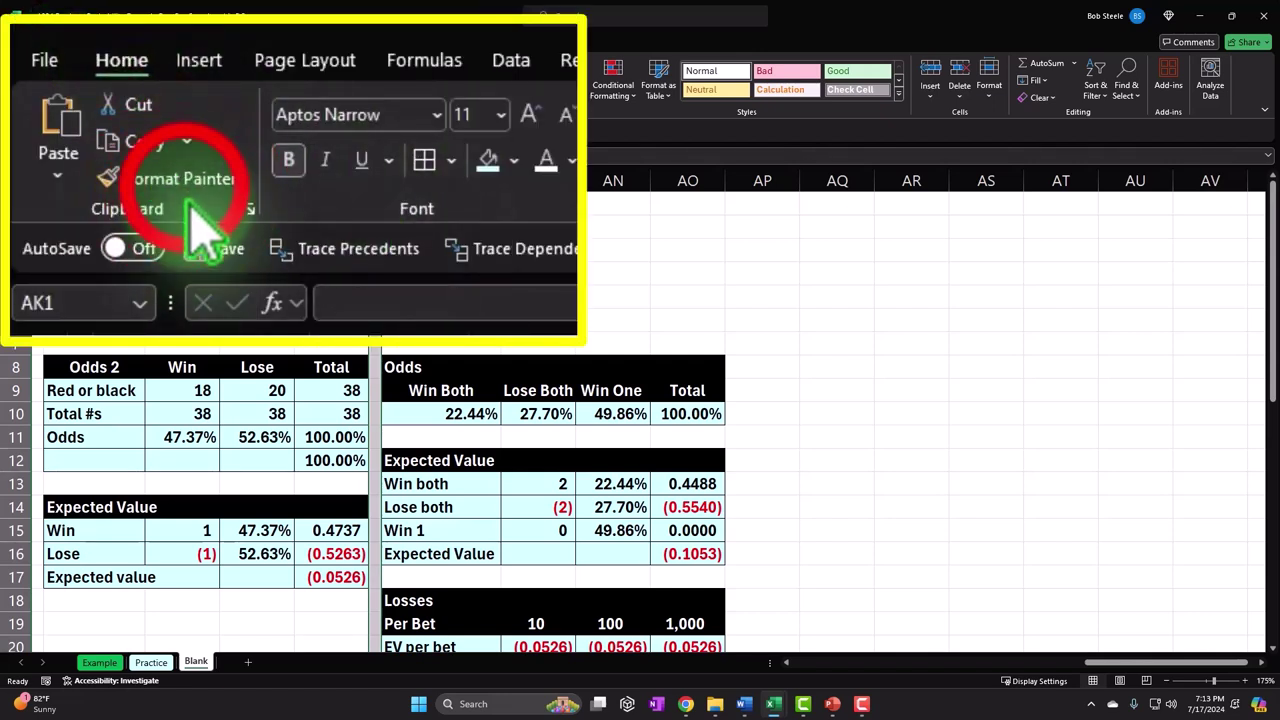
click(765, 182)
Enter the title 'Test Bet on One Number' in AQ1 and copy AP2's formatting to AQ6.
click(768, 199)
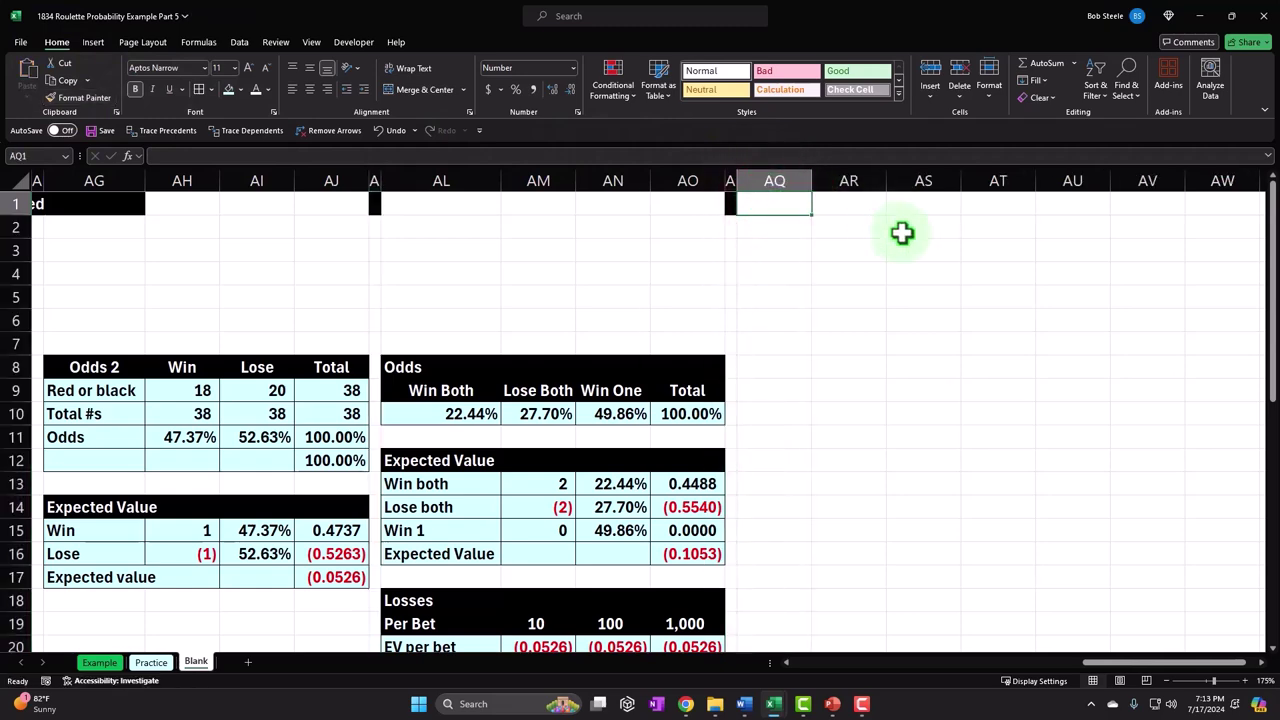
text(Test )
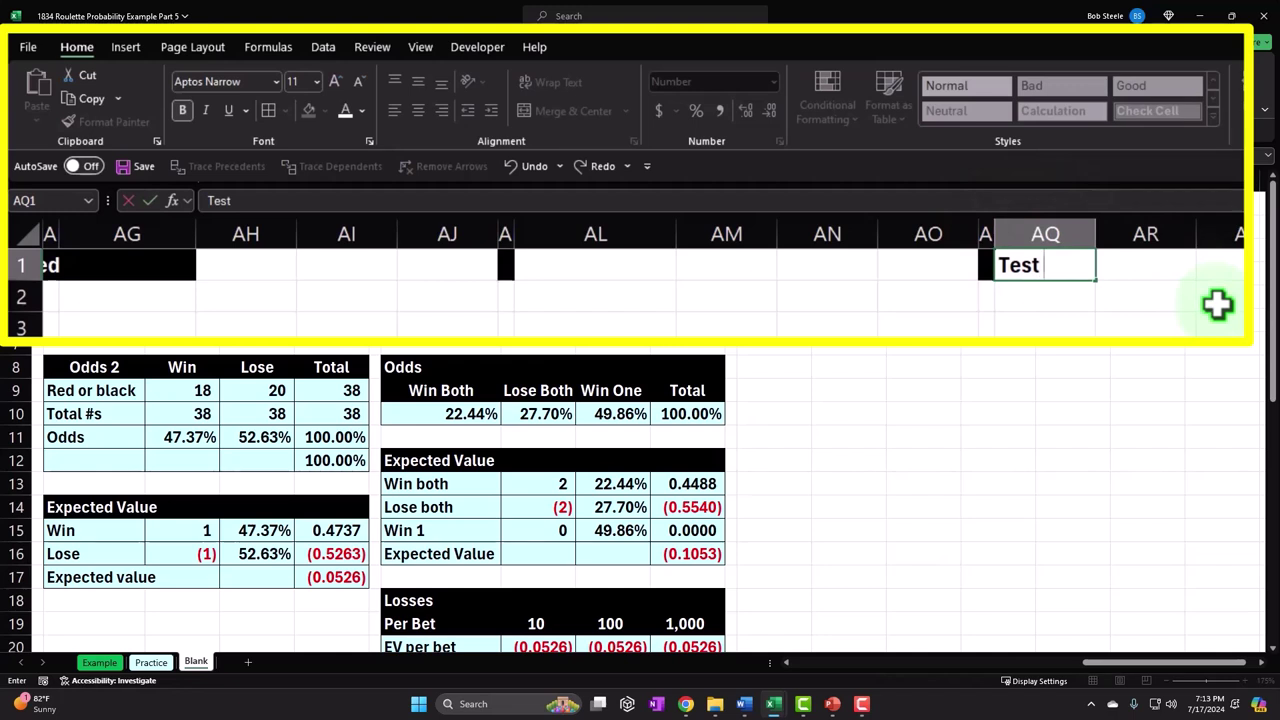
text(Bet)
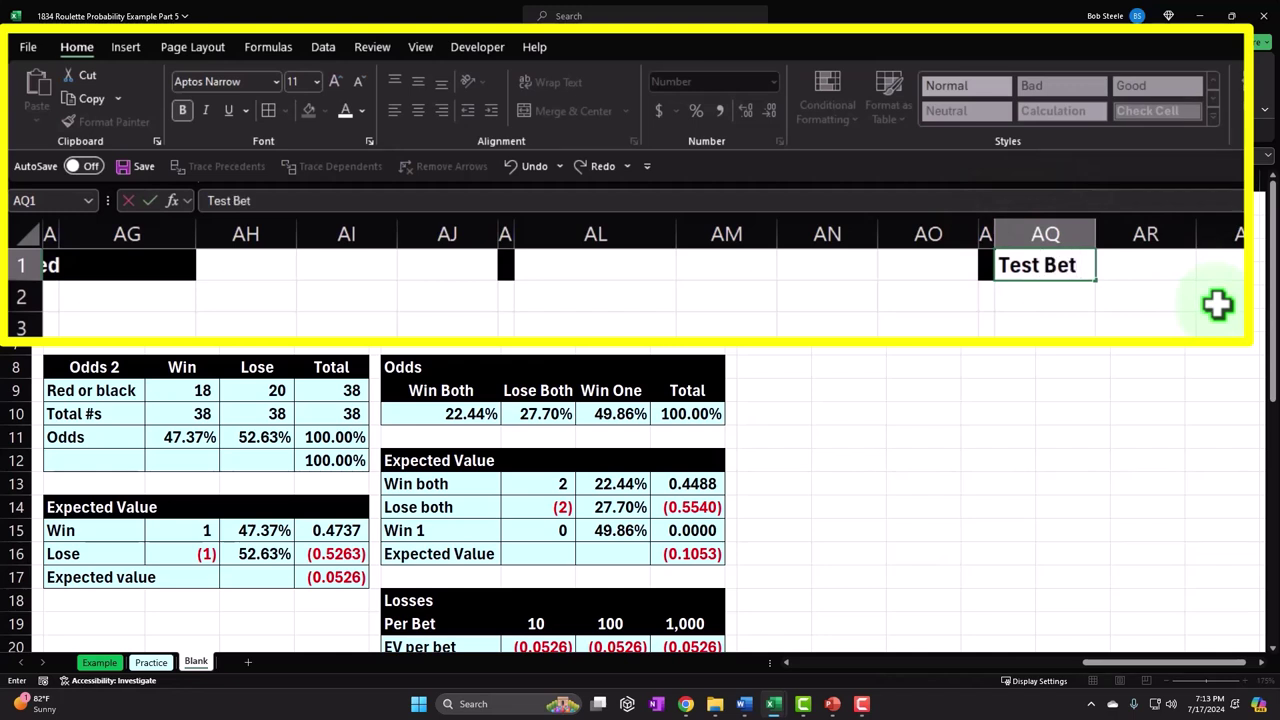
text( on One)
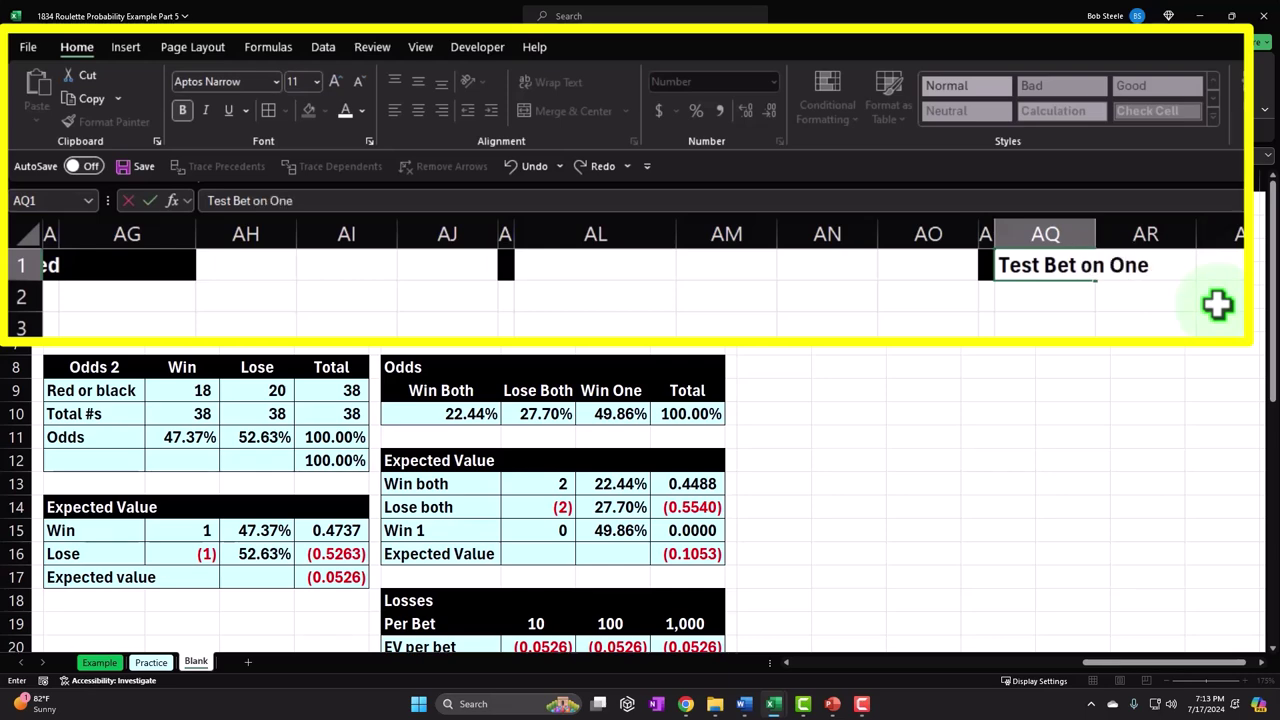
text( Number)
click(903, 230)
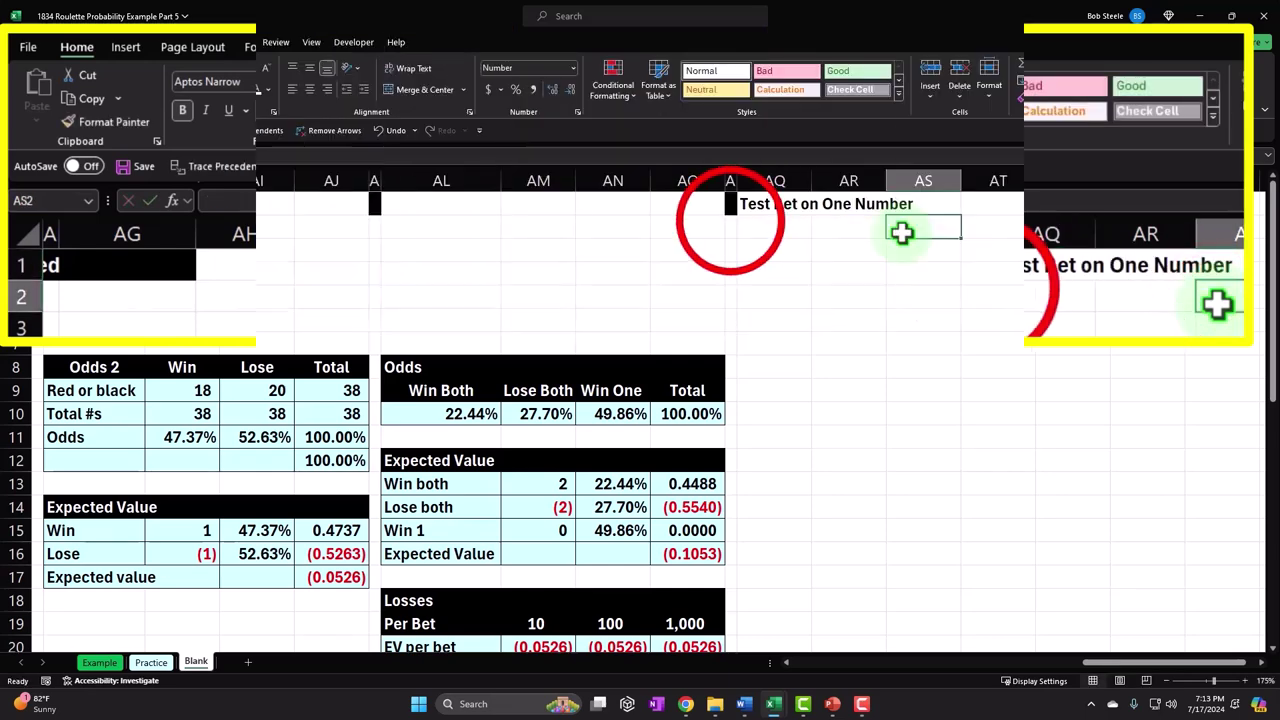
click(731, 222)
click(66, 97)
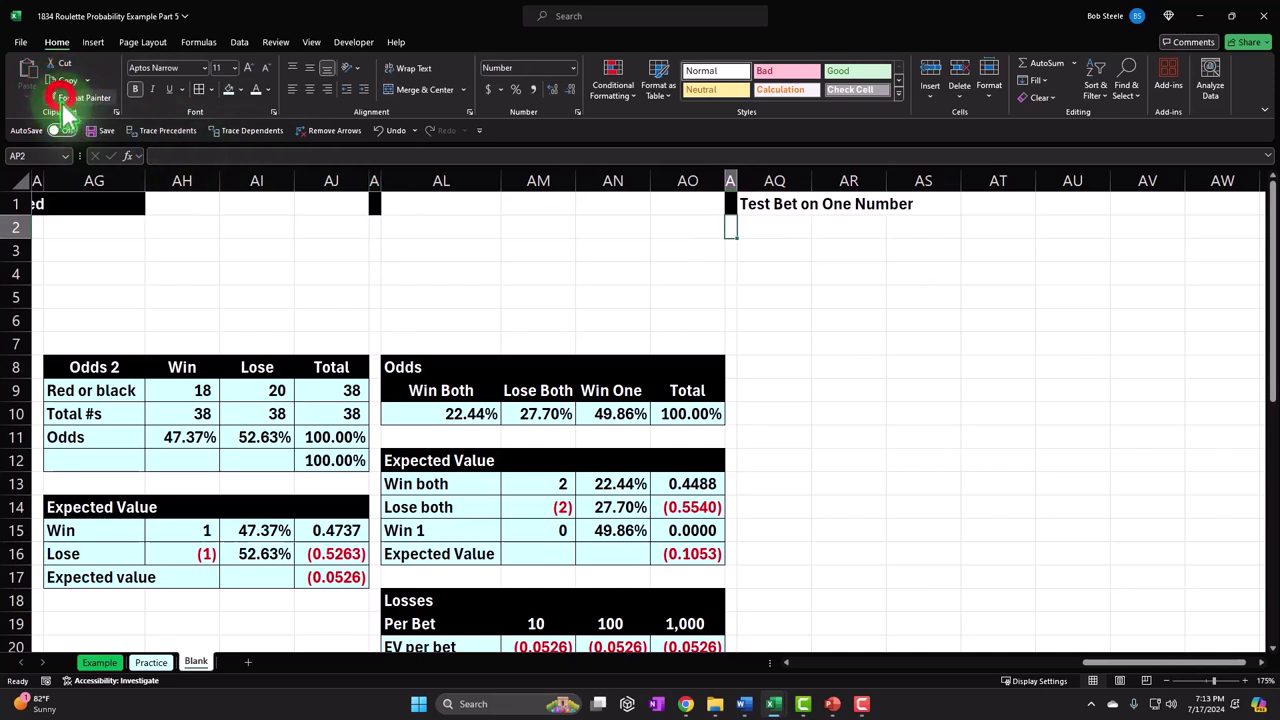
click(770, 321)
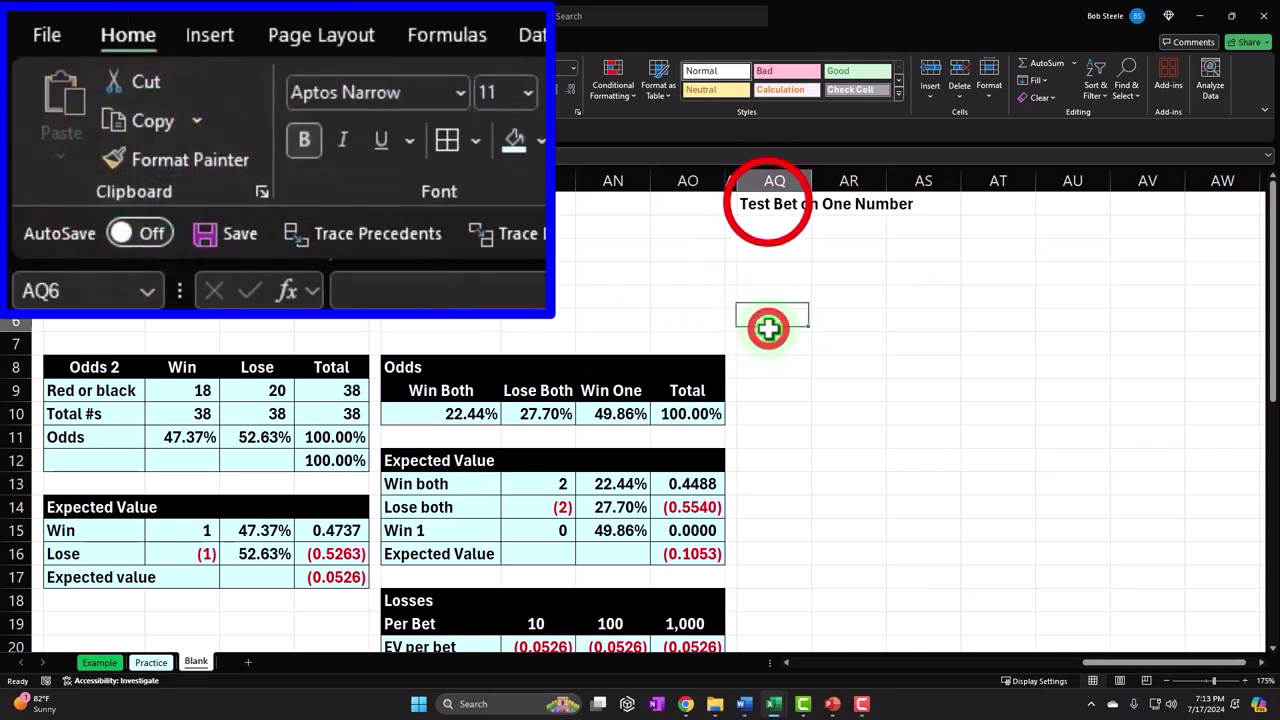
Format AQ1:AT1 as a title bar with black fill and white text.
drag(767, 204, 971, 206)
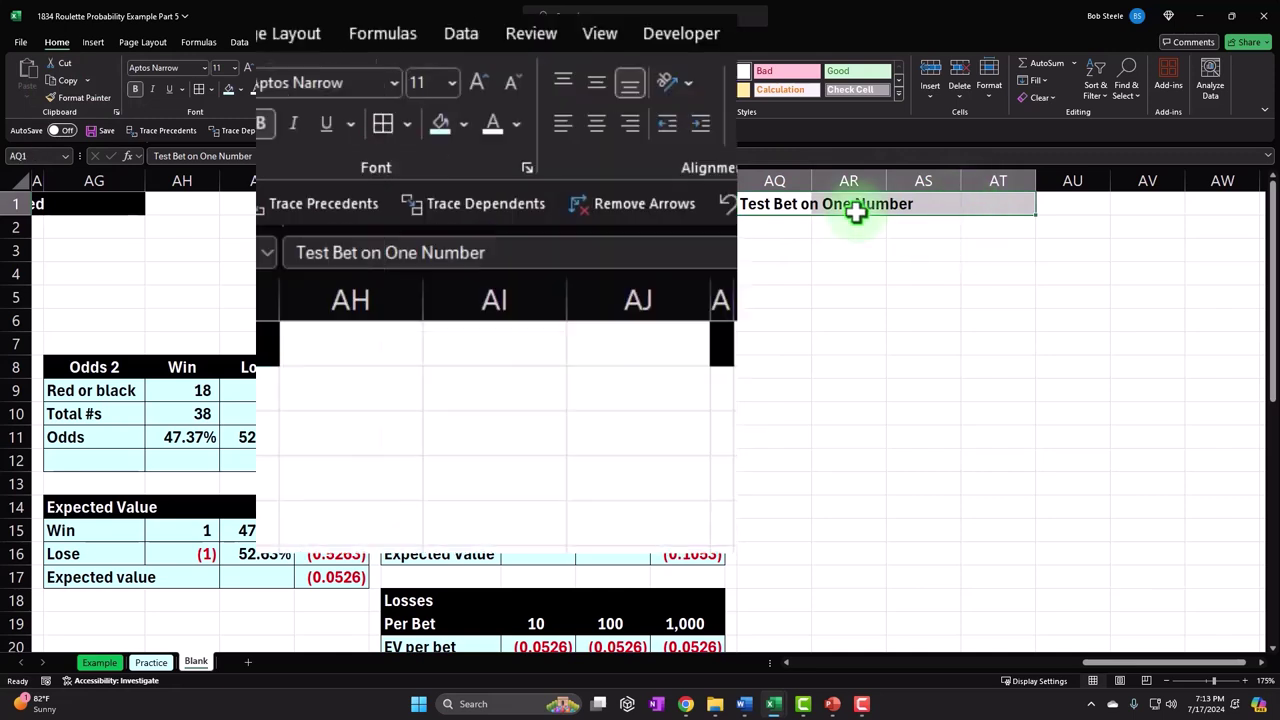
click(238, 89)
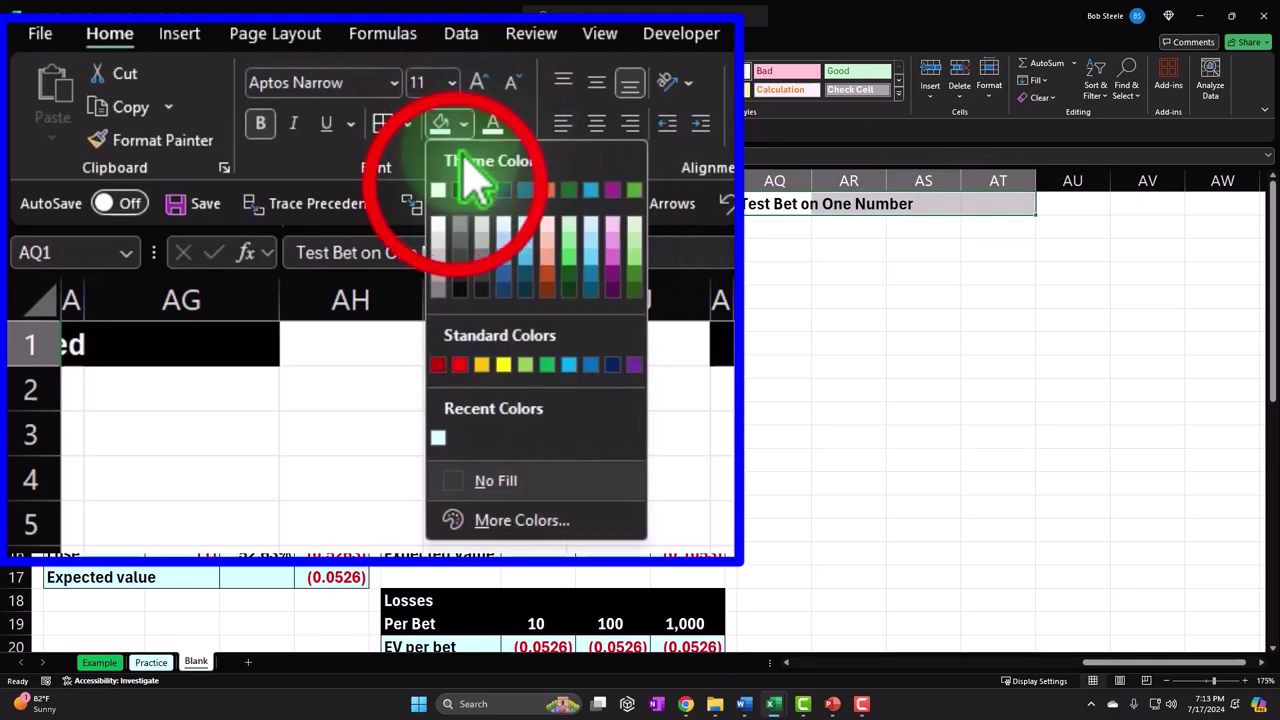
click(460, 189)
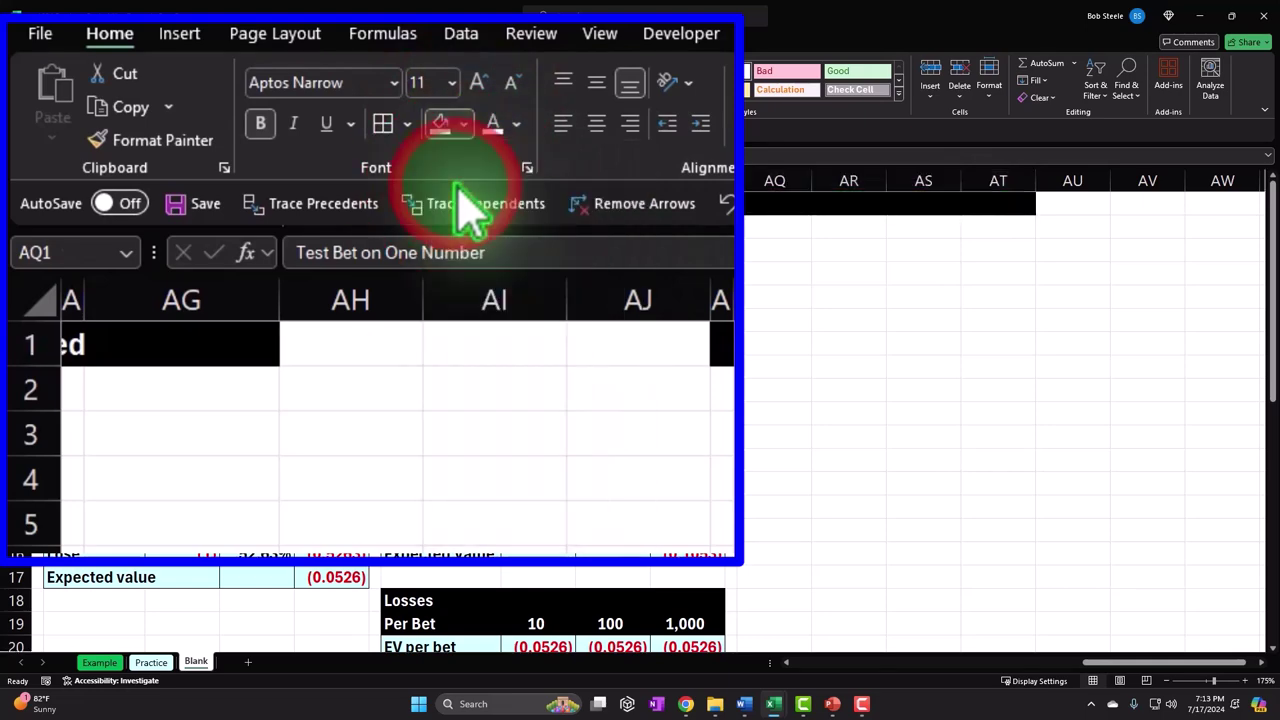
click(495, 124)
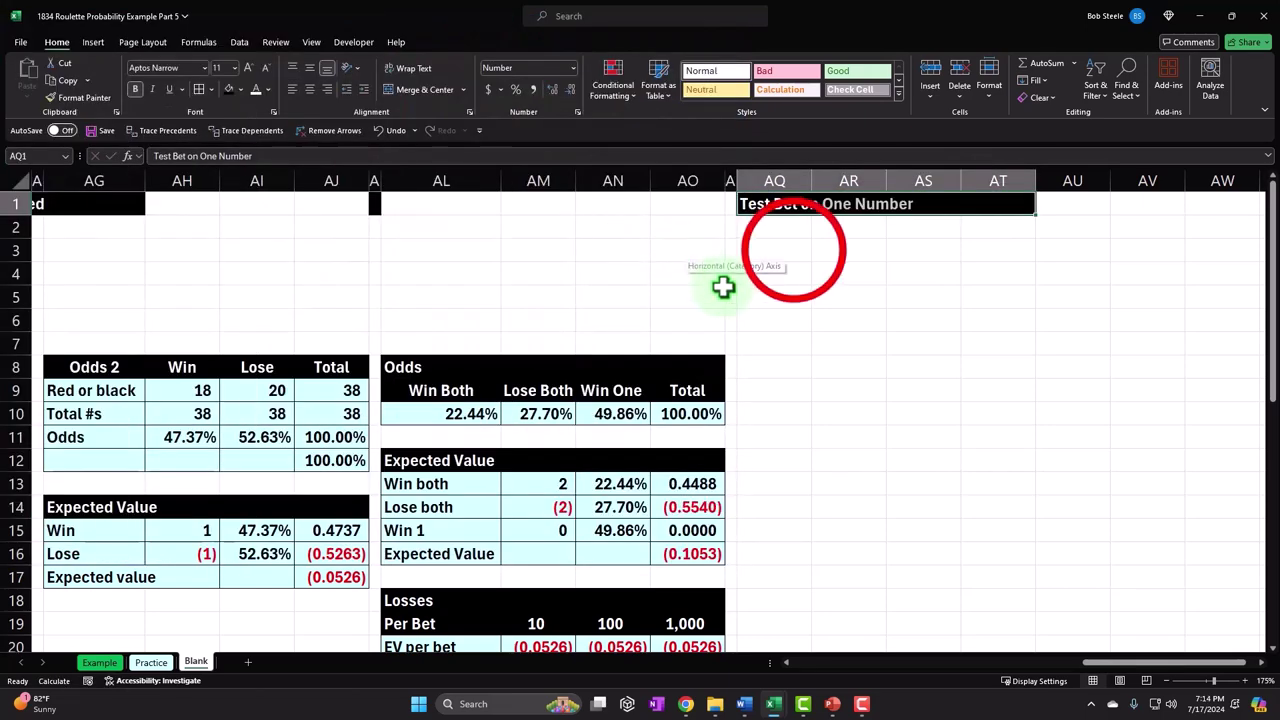
click(794, 250)
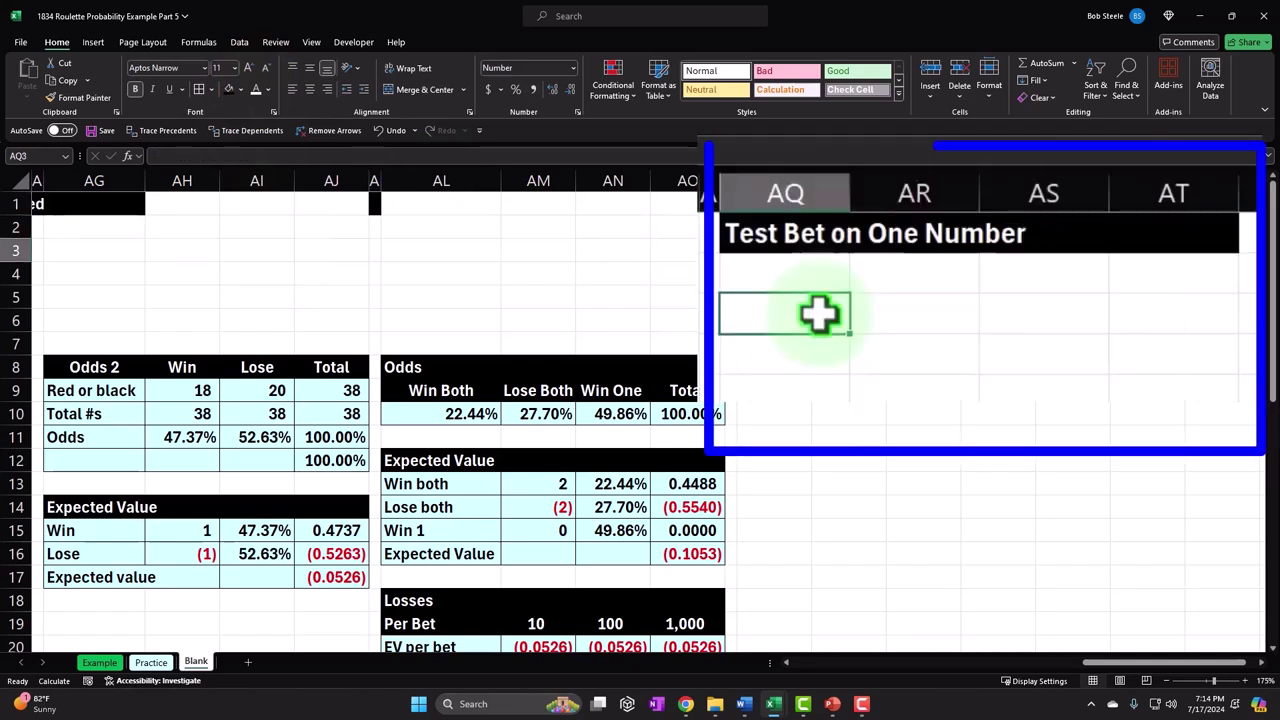
Add a 'Numbers' header in AQ3 with black fill and white text.
text(Numbers)
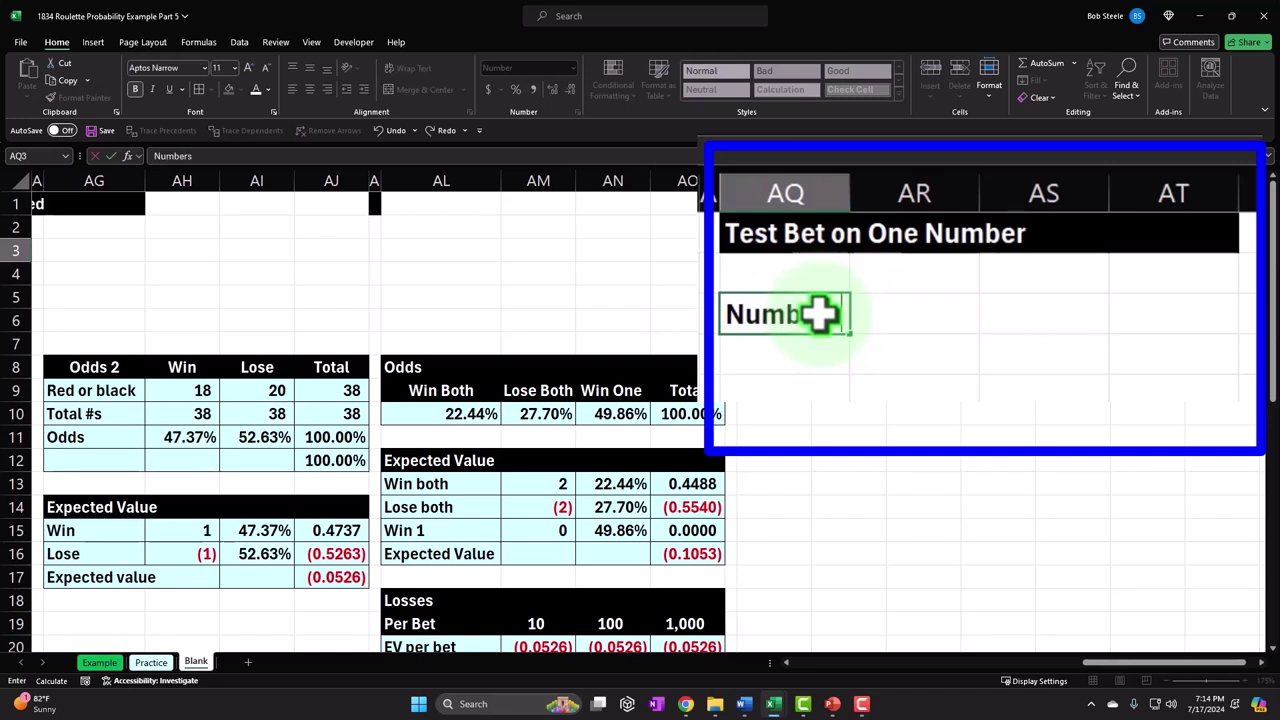
key(Return)
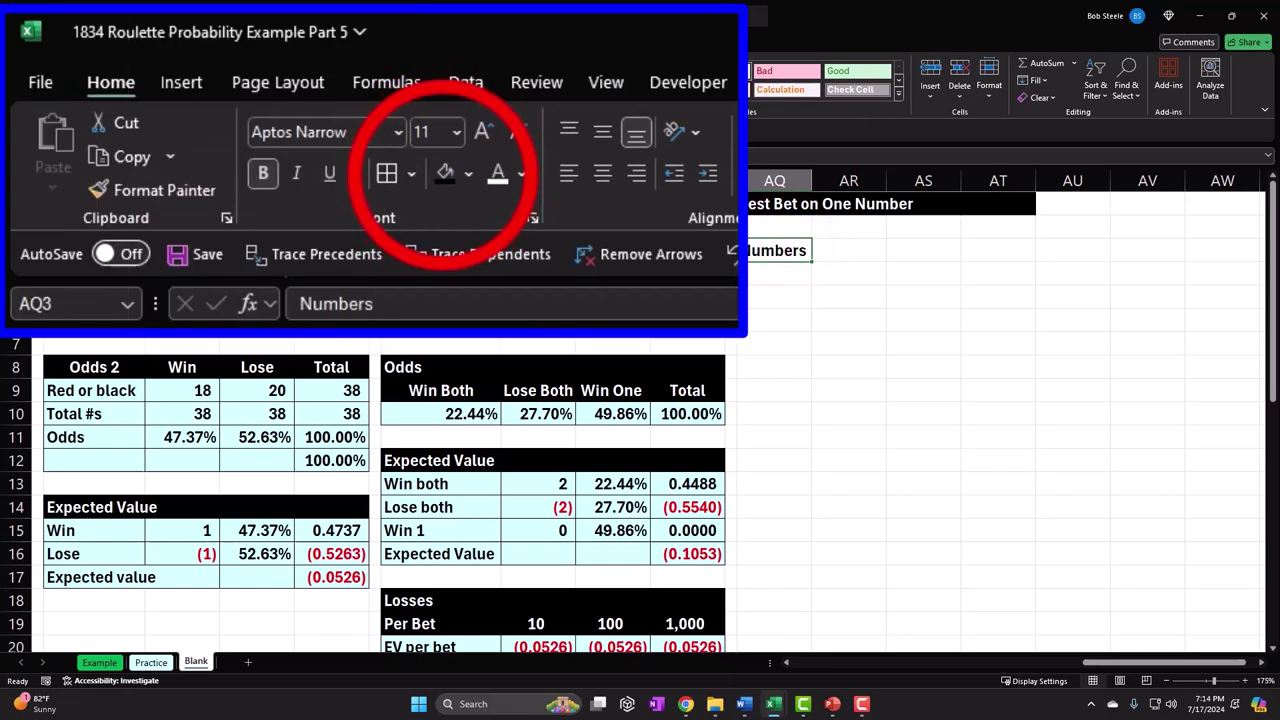
click(228, 89)
click(256, 89)
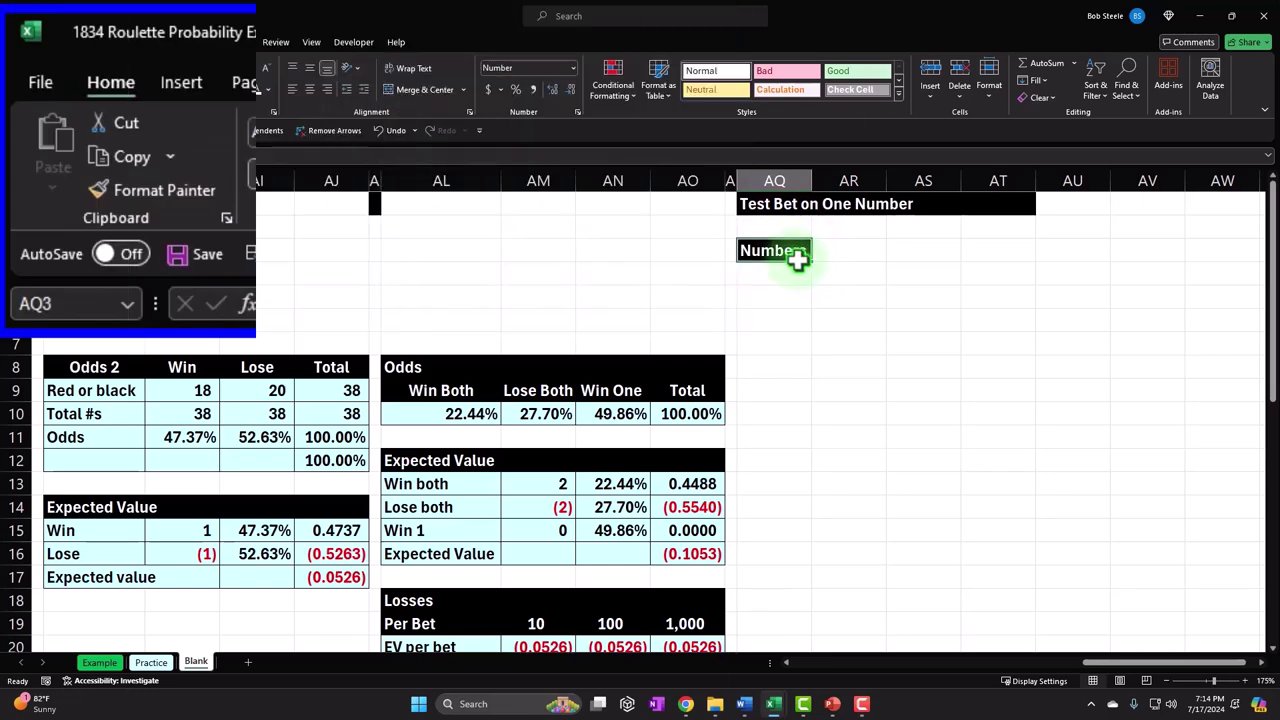
click(797, 263)
List the numbers 1 through 36 below the header, followed by two 0 entries.
key(Return)
text(2)
drag(806, 149, 841, 599)
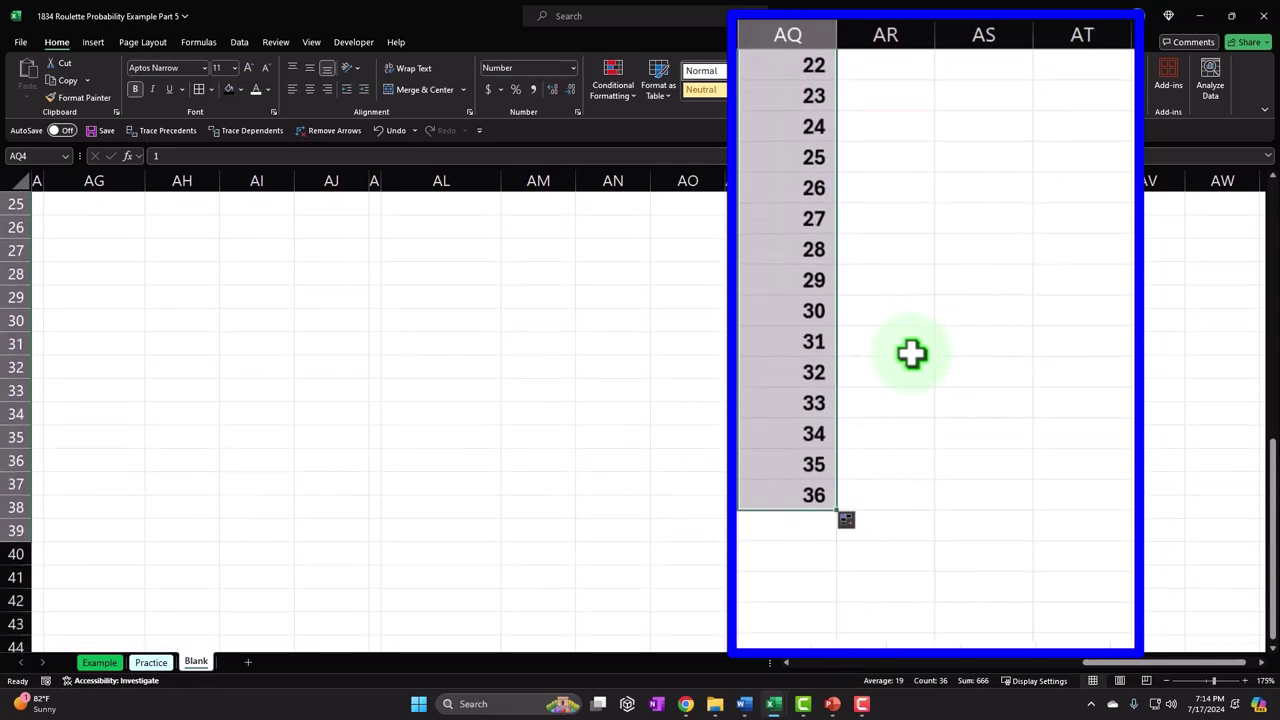
click(808, 530)
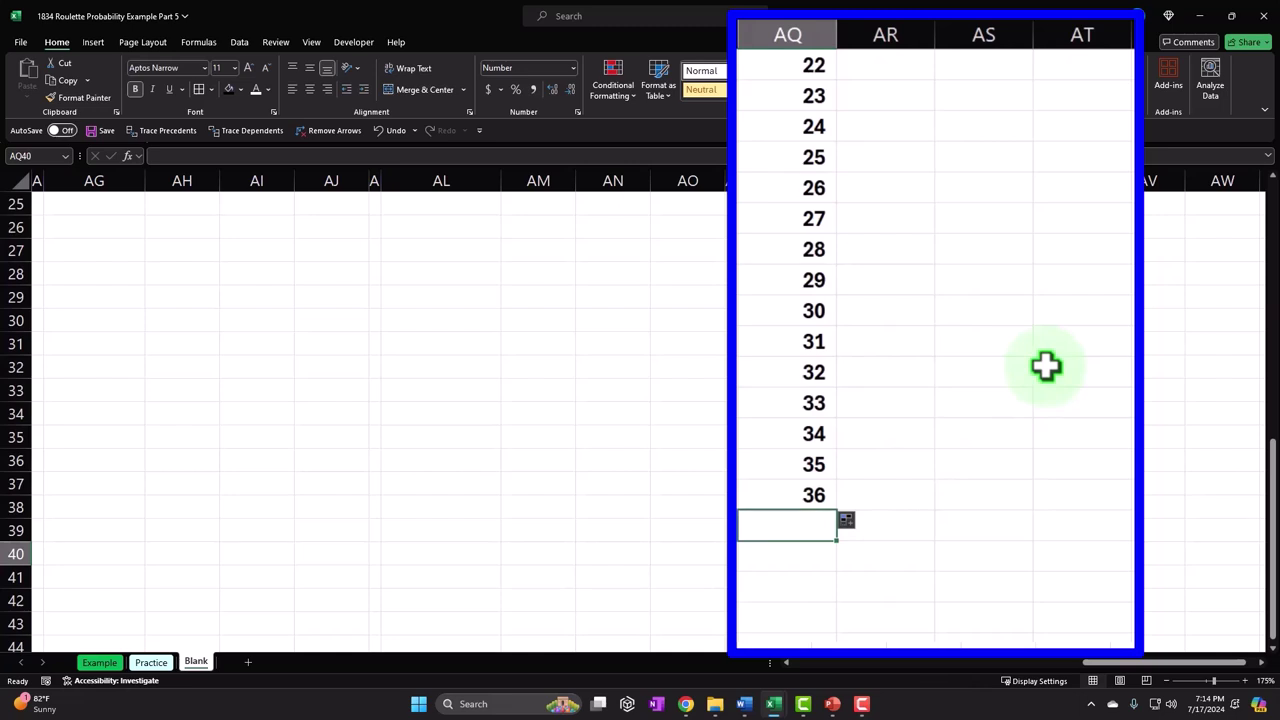
text(0)
key(Return)
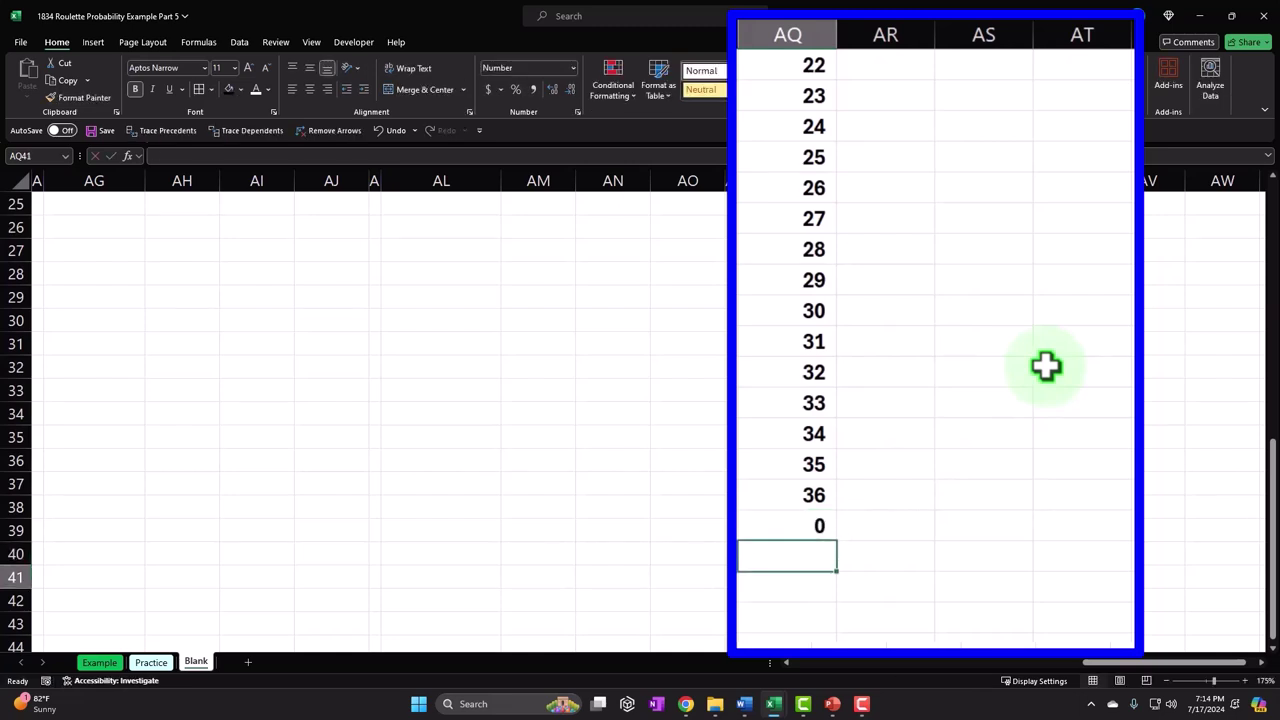
text(0)
key(Return)
key(Up)
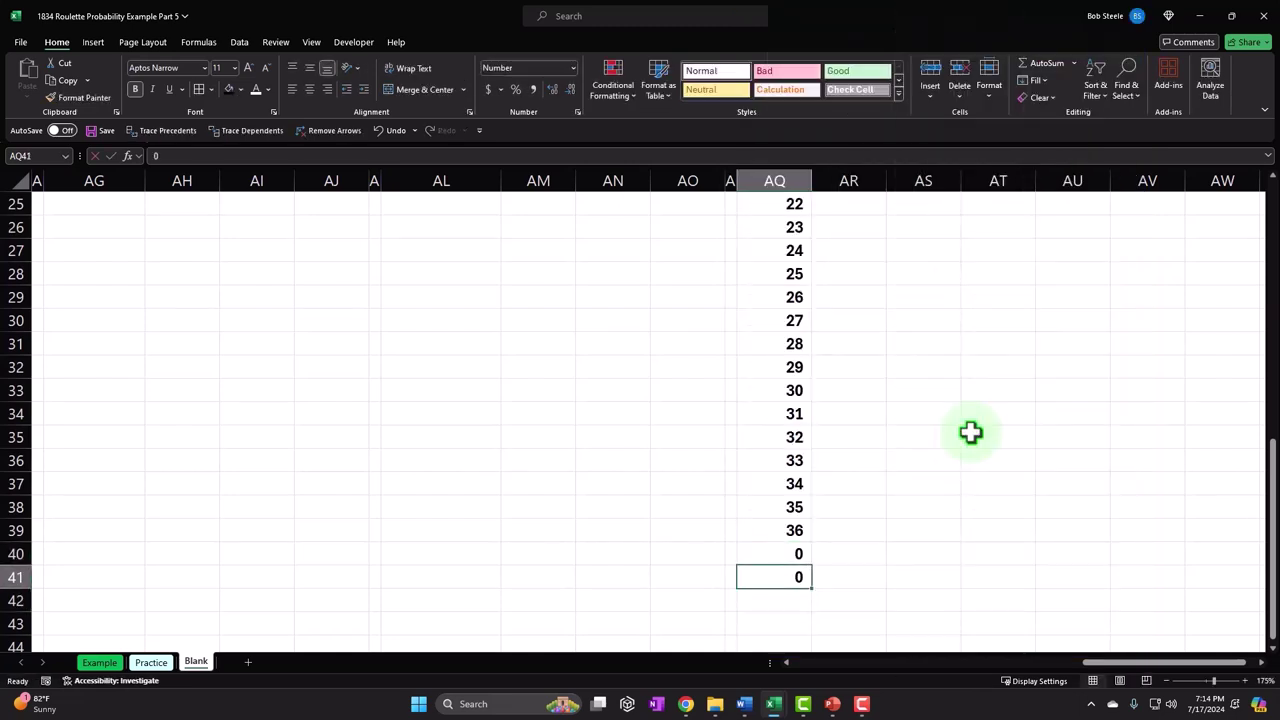
Enter .01 in the second zero cell and add decimal places to it.
click(377, 158)
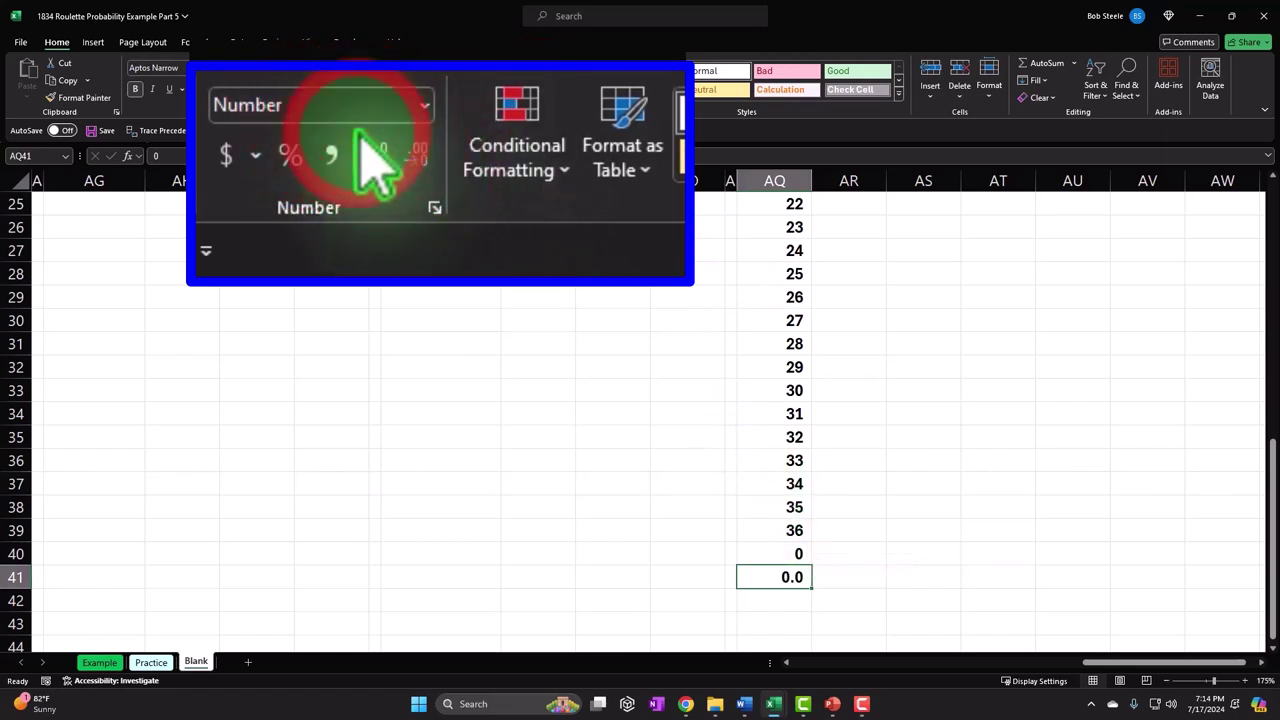
click(552, 89)
double_click(809, 578)
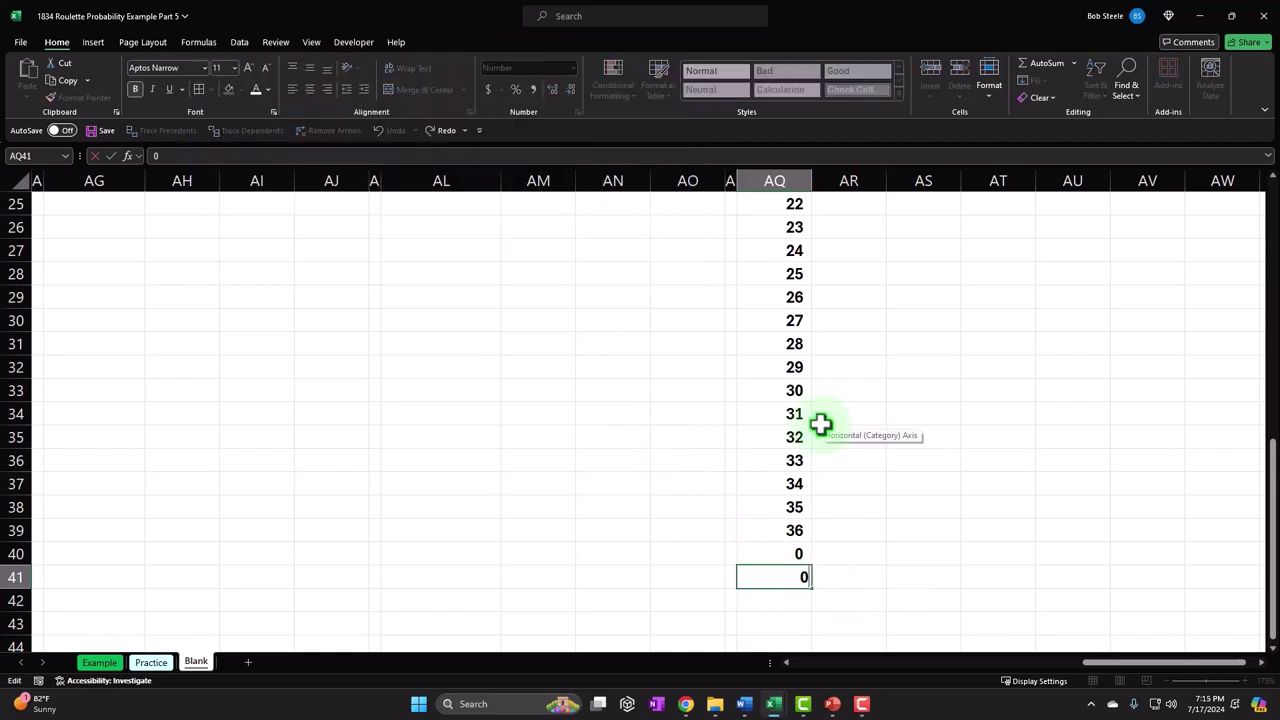
text(.01)
key(ctrl+Return)
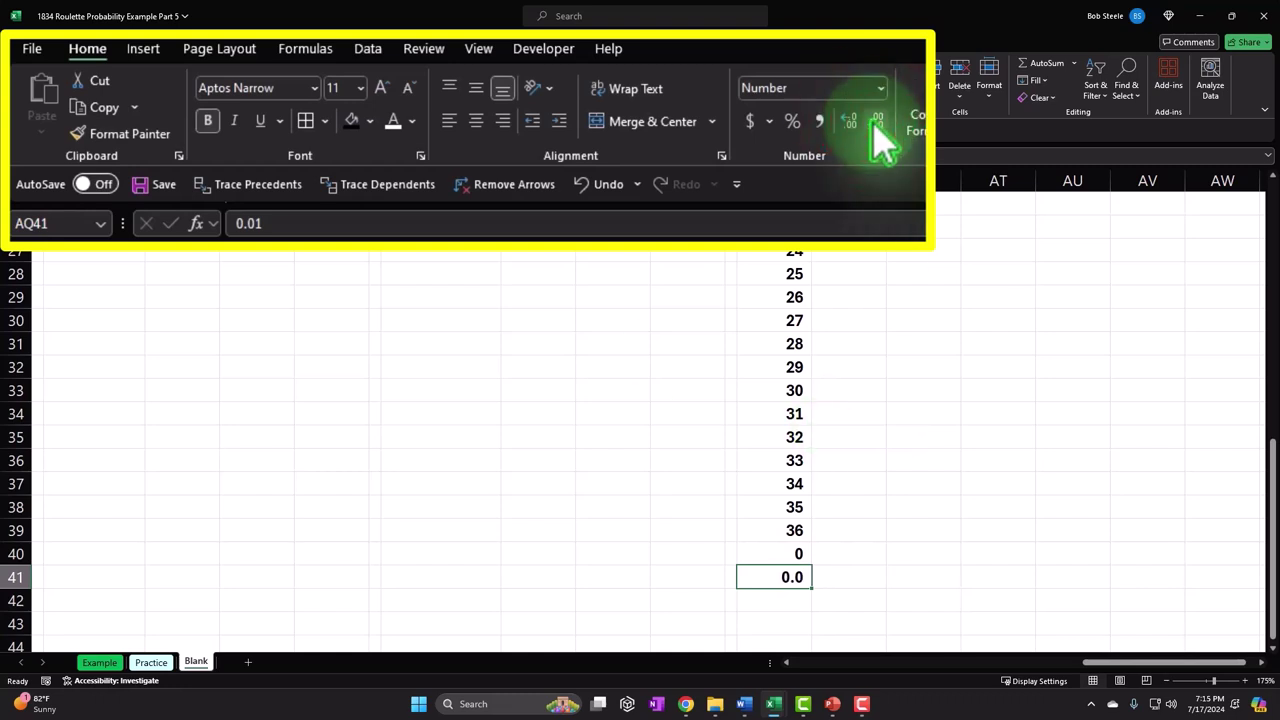
Fill both zero cells light green.
click(776, 550)
drag(771, 562, 790, 578)
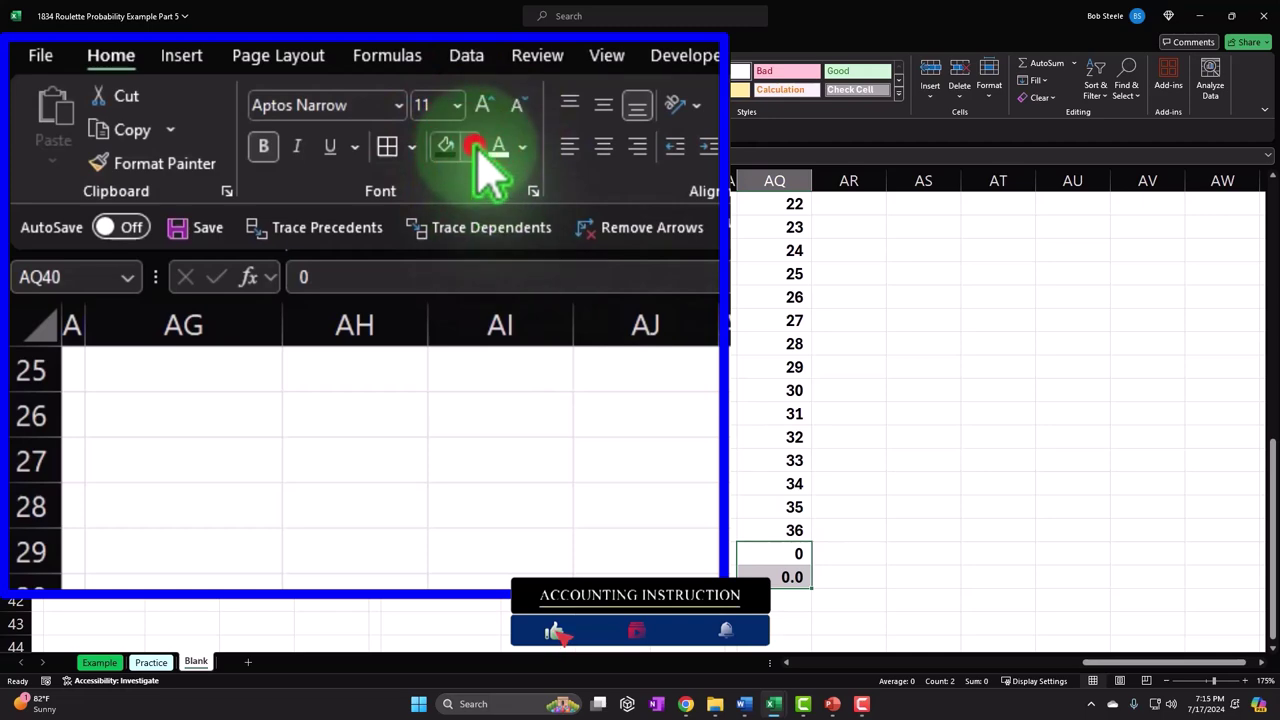
click(470, 147)
click(530, 391)
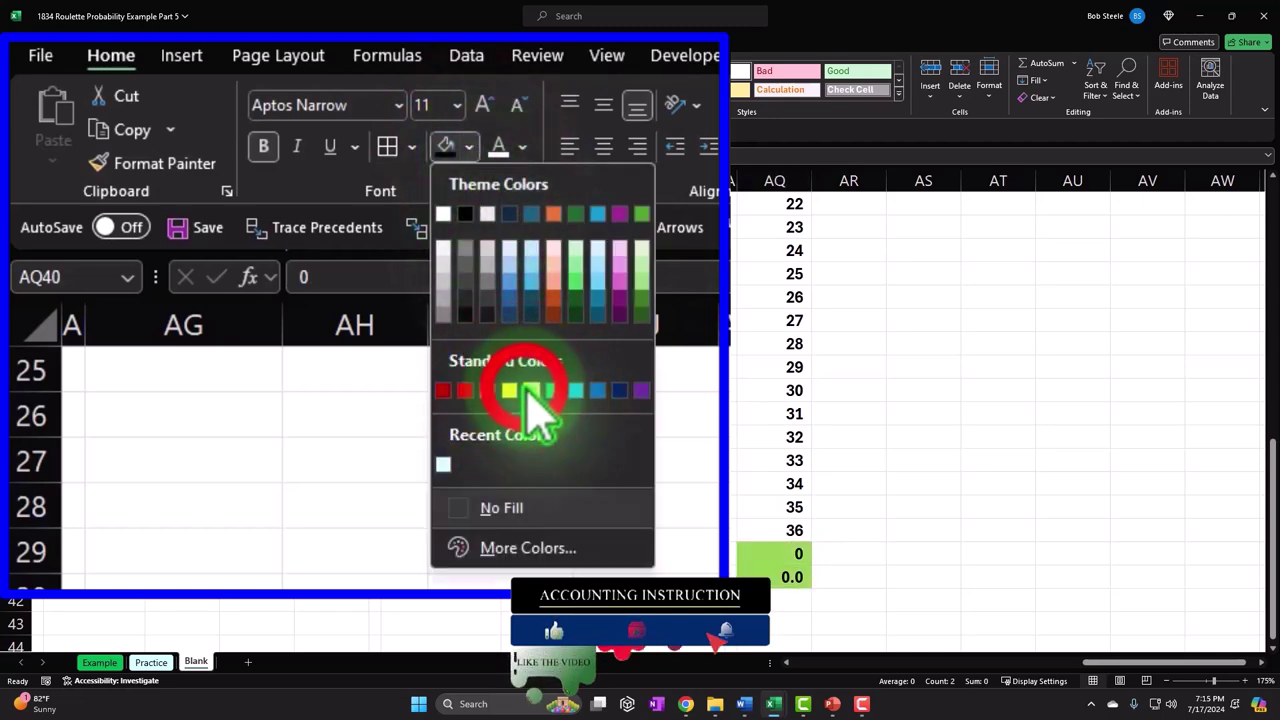
Fill the numbers 1 to 36 in AQ4:AQ39 light blue.
click(794, 530)
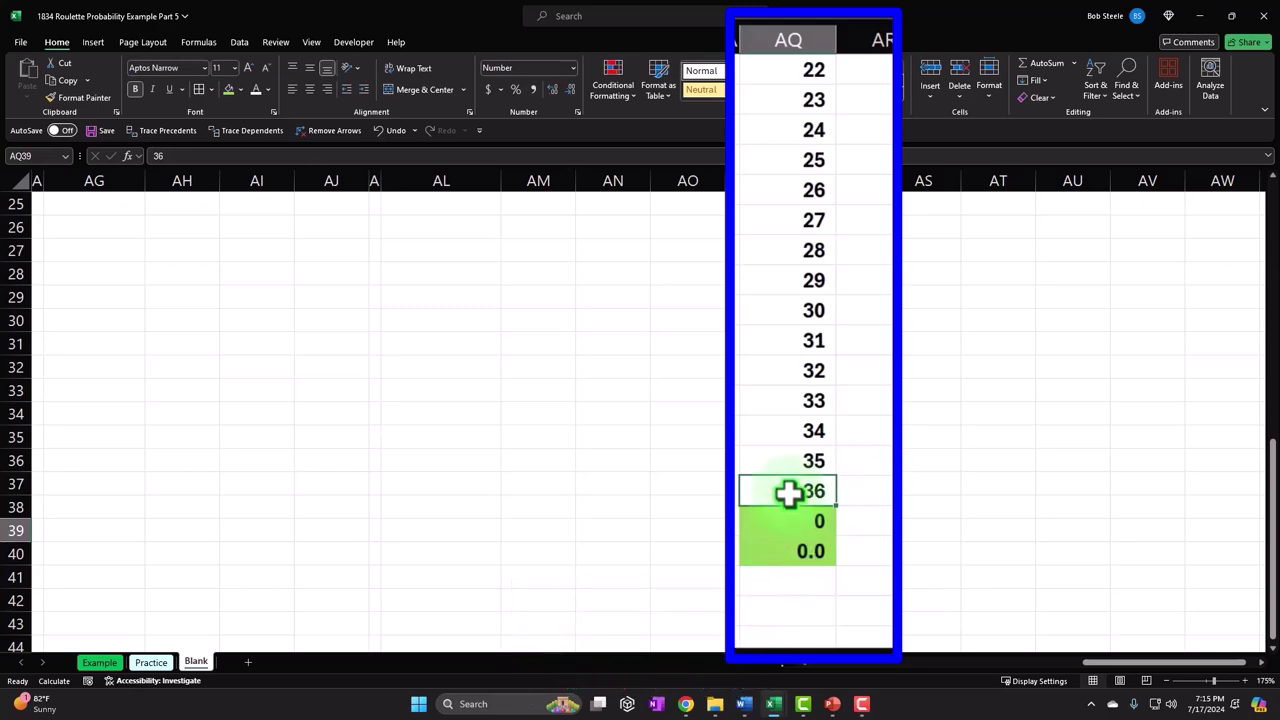
drag(789, 492, 752, 146)
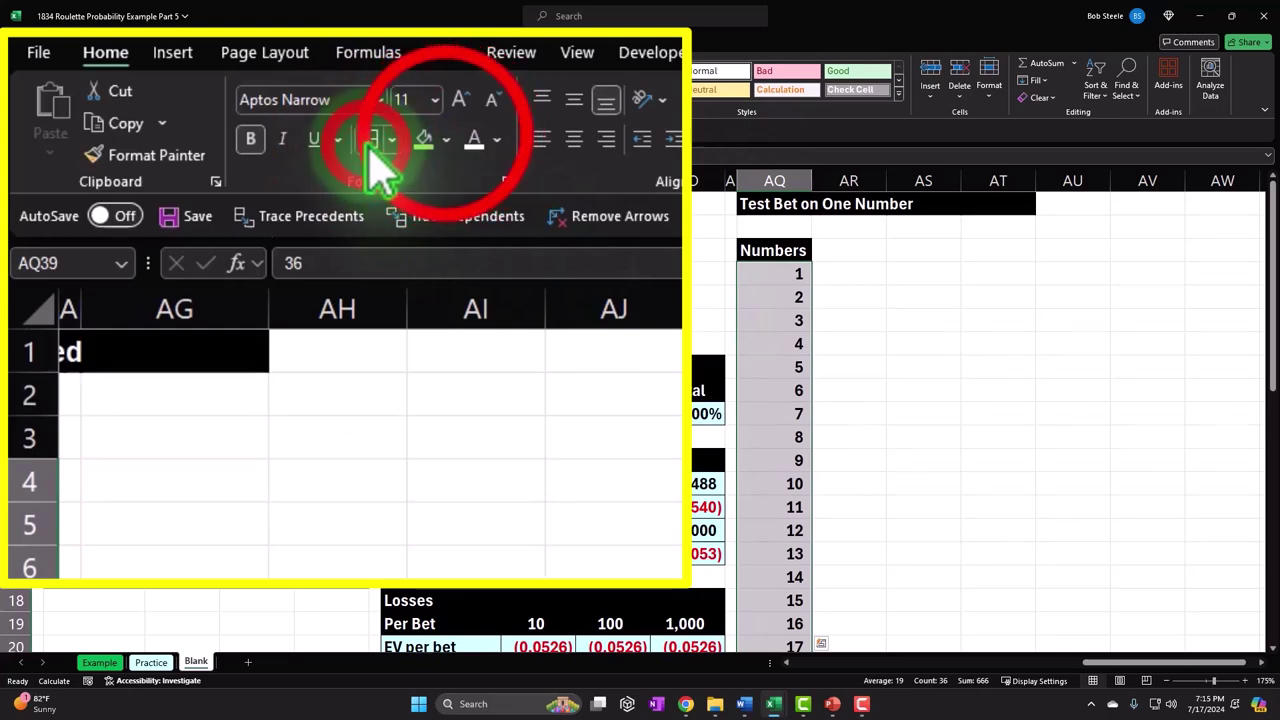
click(440, 140)
click(420, 445)
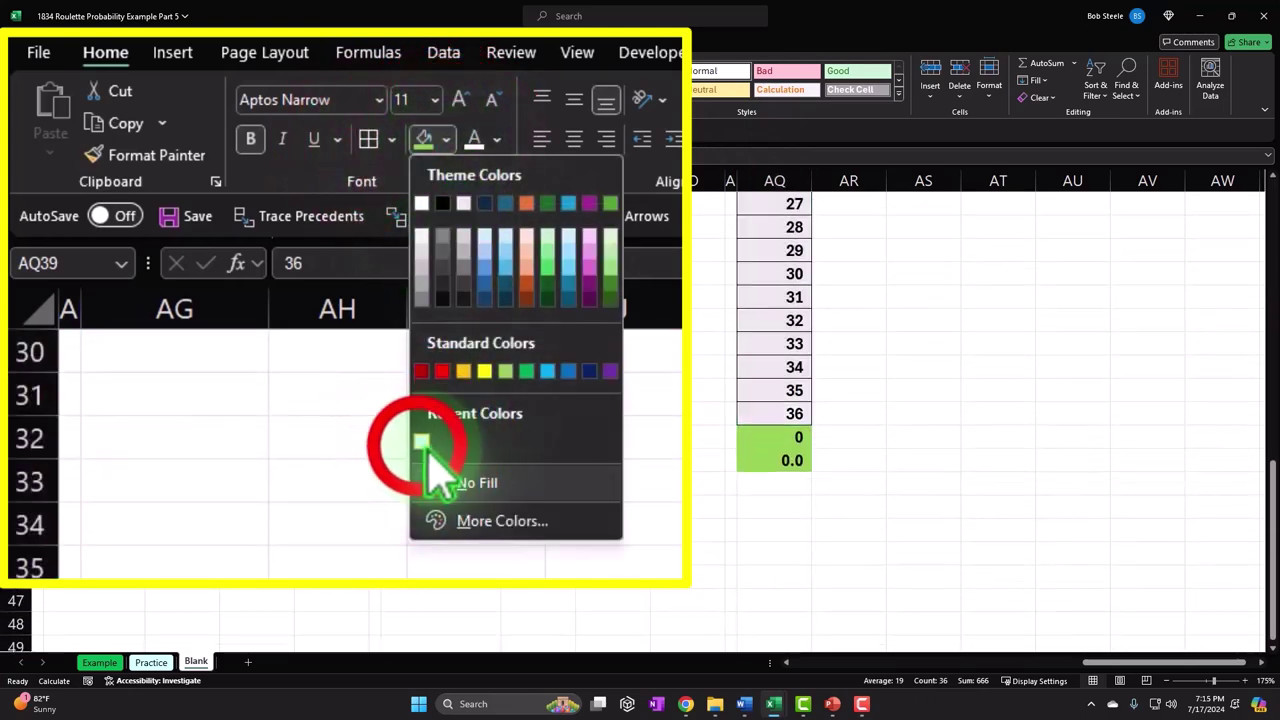
drag(786, 437, 791, 455)
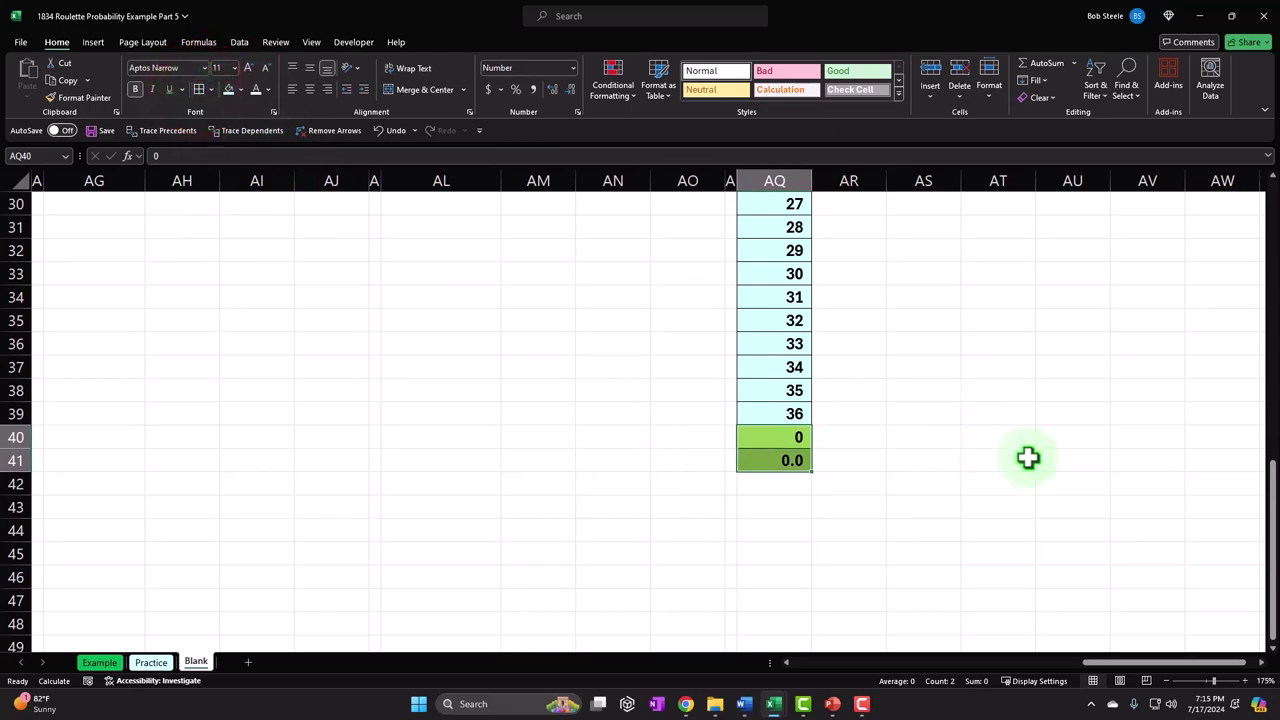
Give column AT the same narrow width as column AP.
scroll(1028, 457, up, 10)
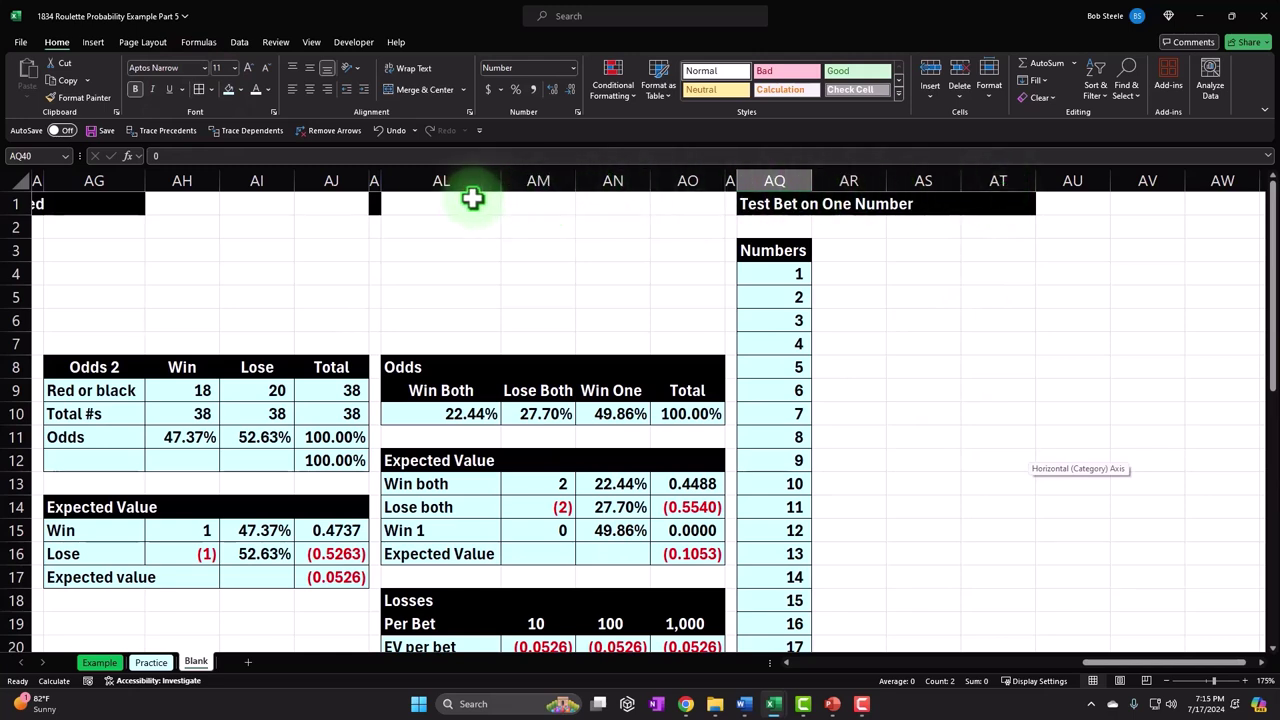
click(733, 178)
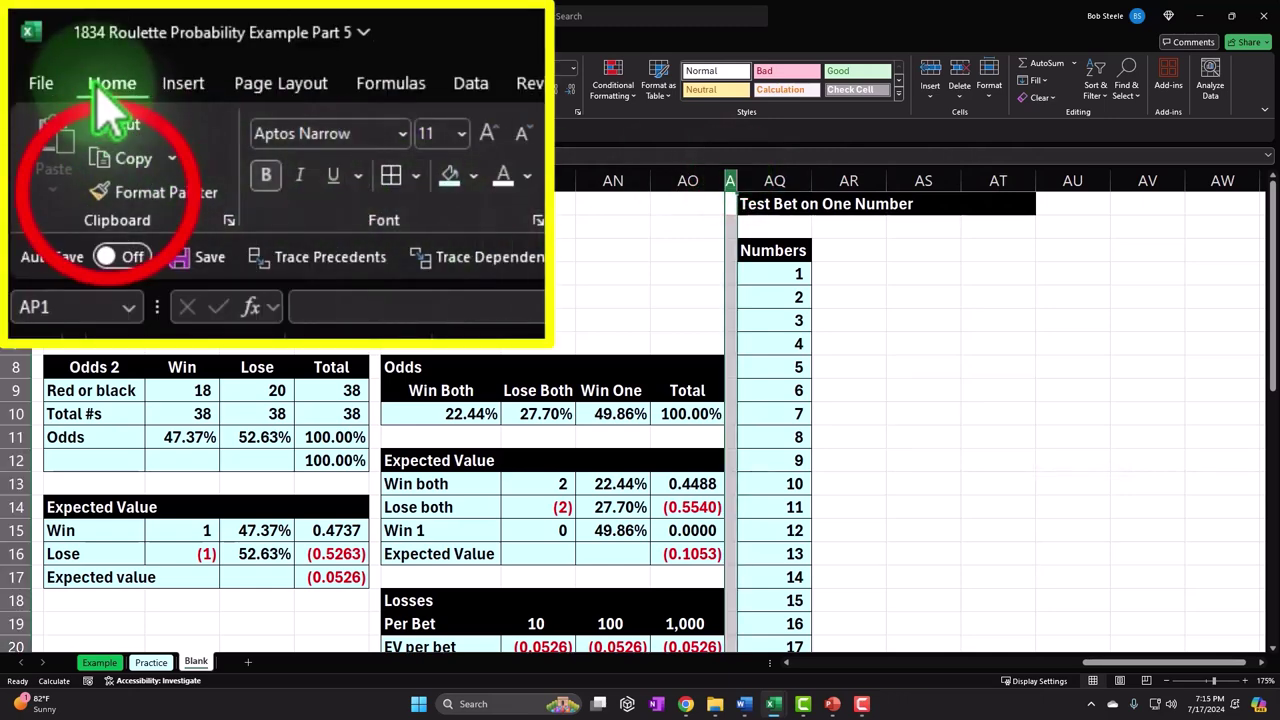
click(114, 190)
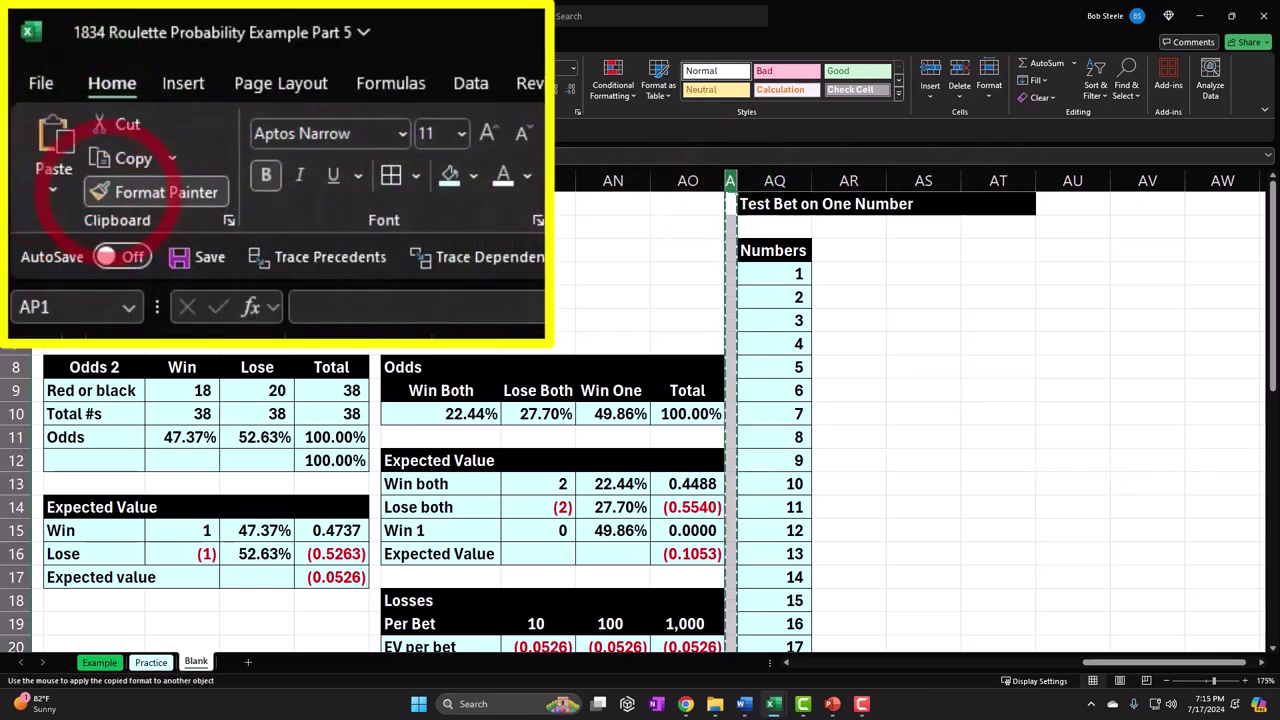
click(995, 183)
Type the headers '# Spins' in AU1 and 'Rand' in AV1.
click(995, 204)
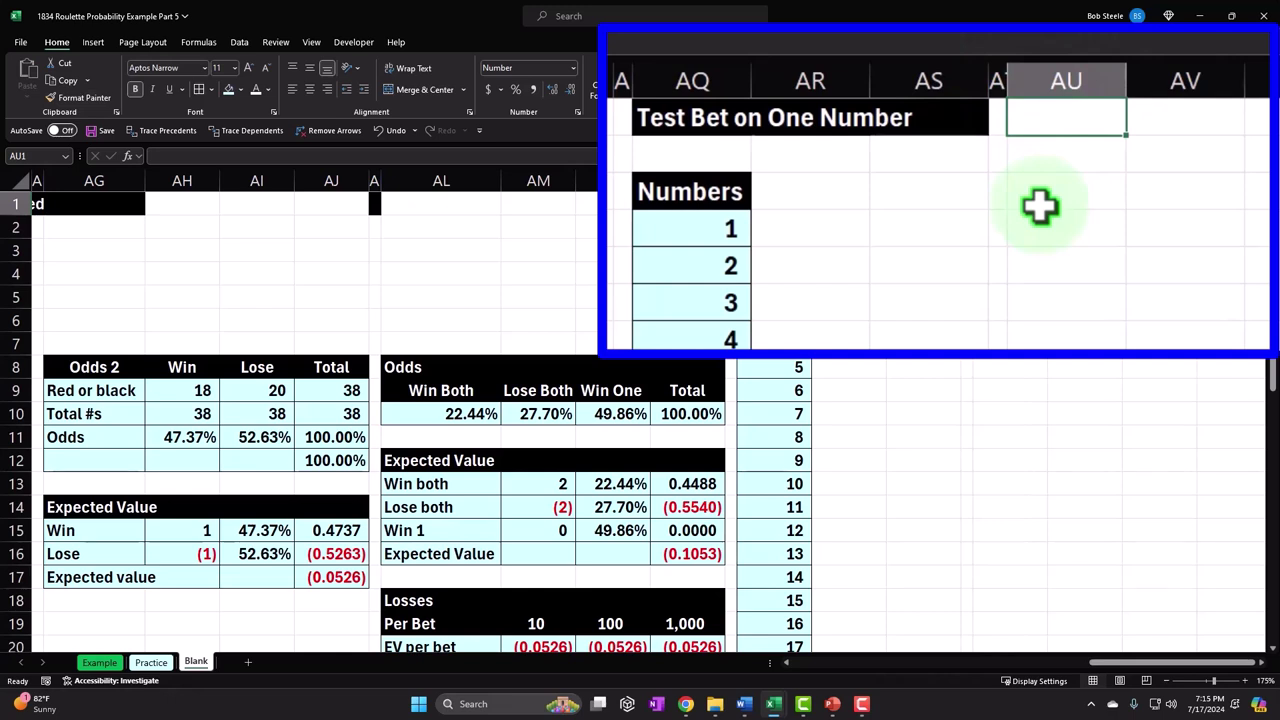
text(# Spins)
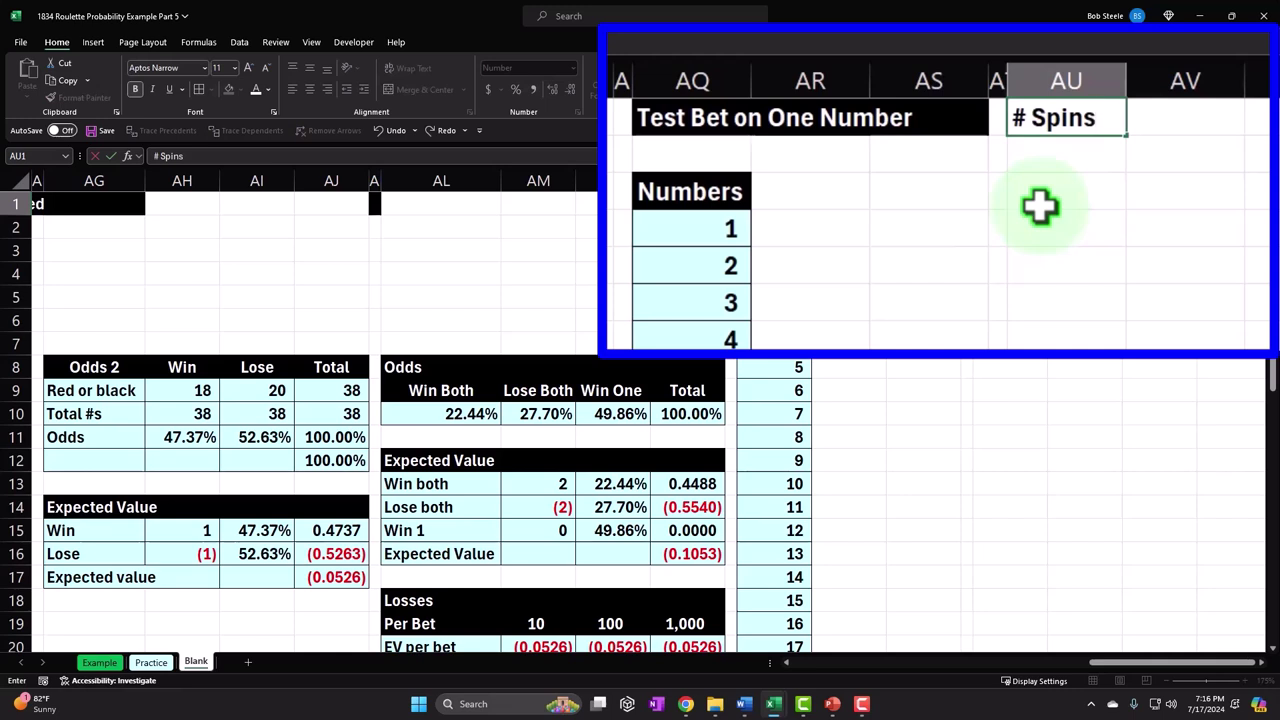
key(Return)
key(Right)
key(Up)
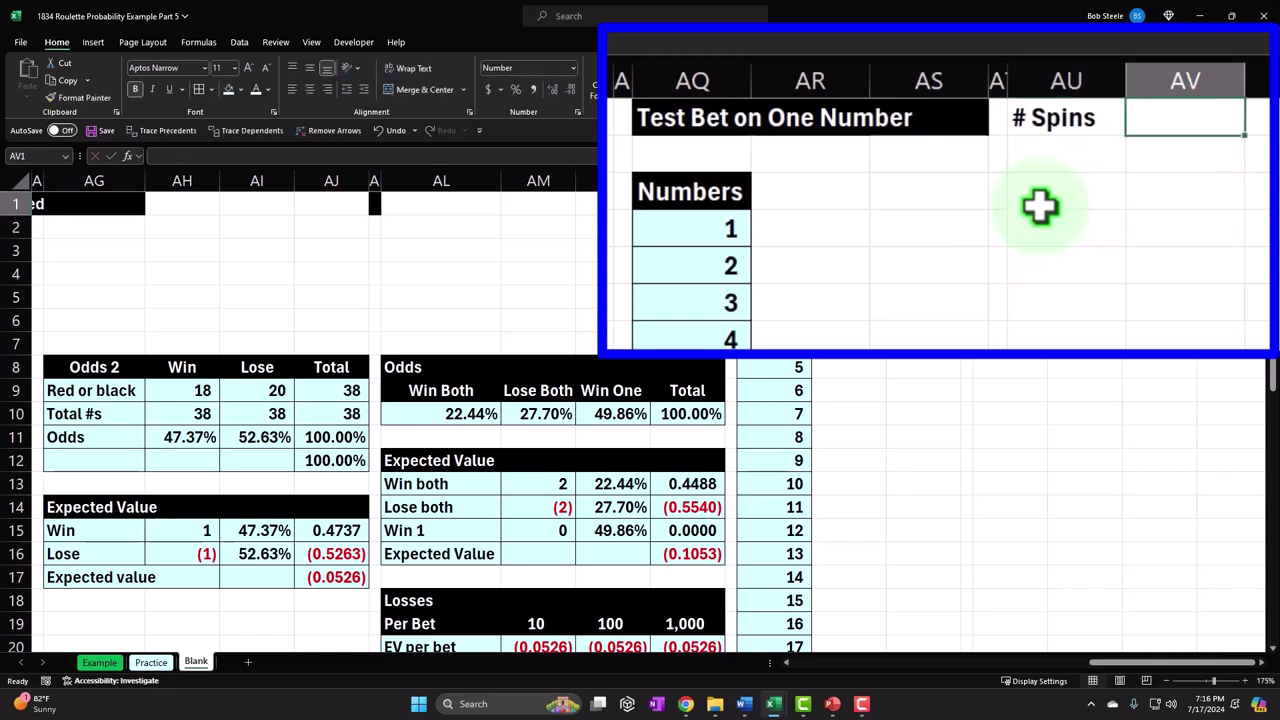
text(Rand)
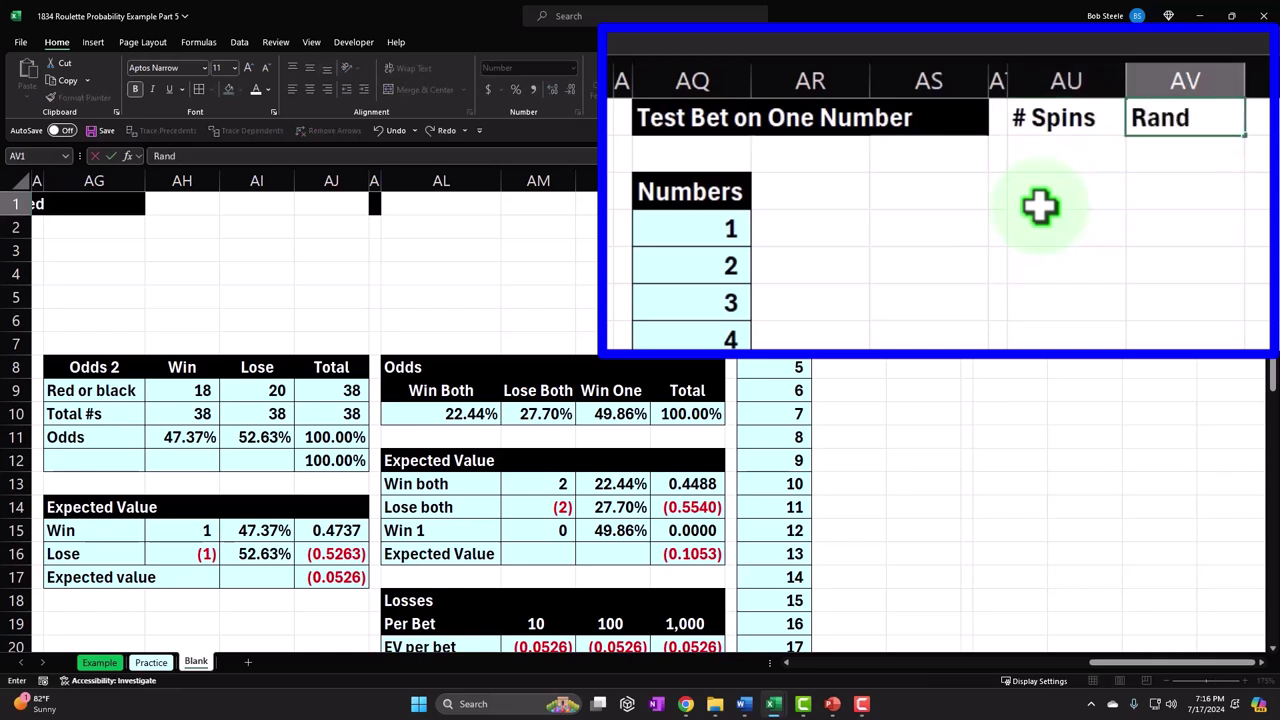
Fill the # Spins and Rand headers in AU1:AV1 black and centre them.
key(Return)
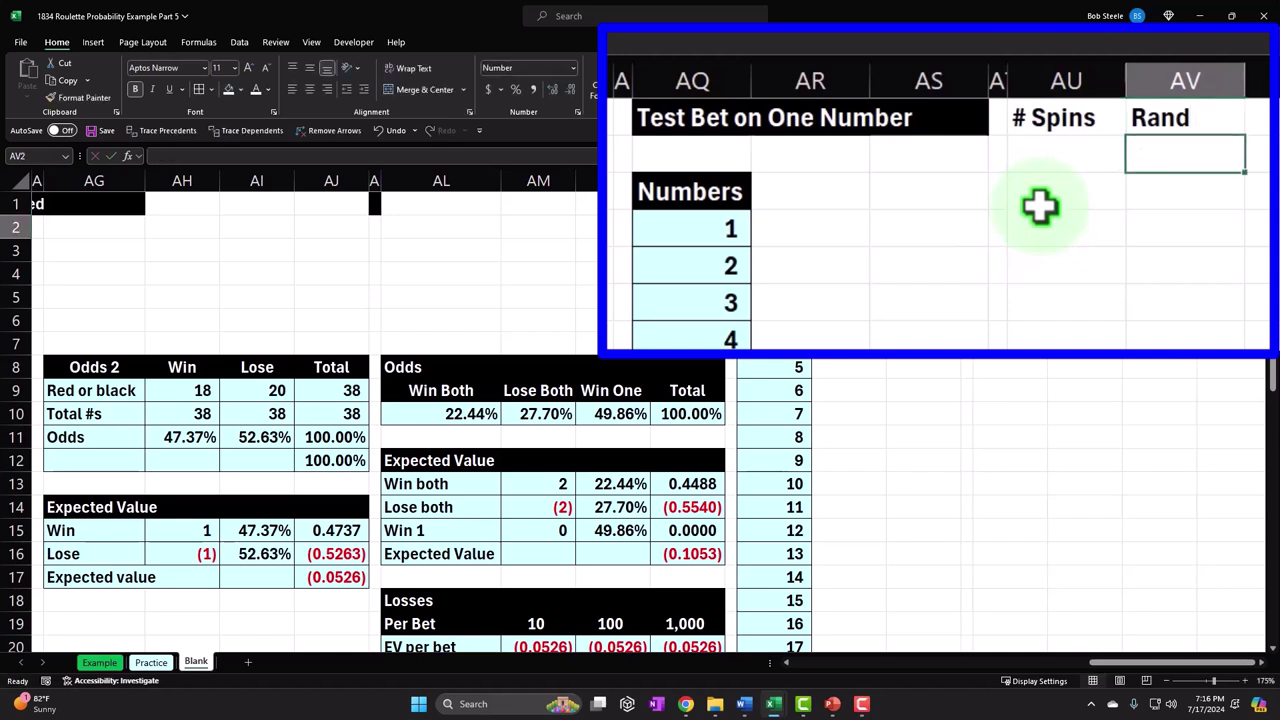
drag(1066, 110, 1053, 197)
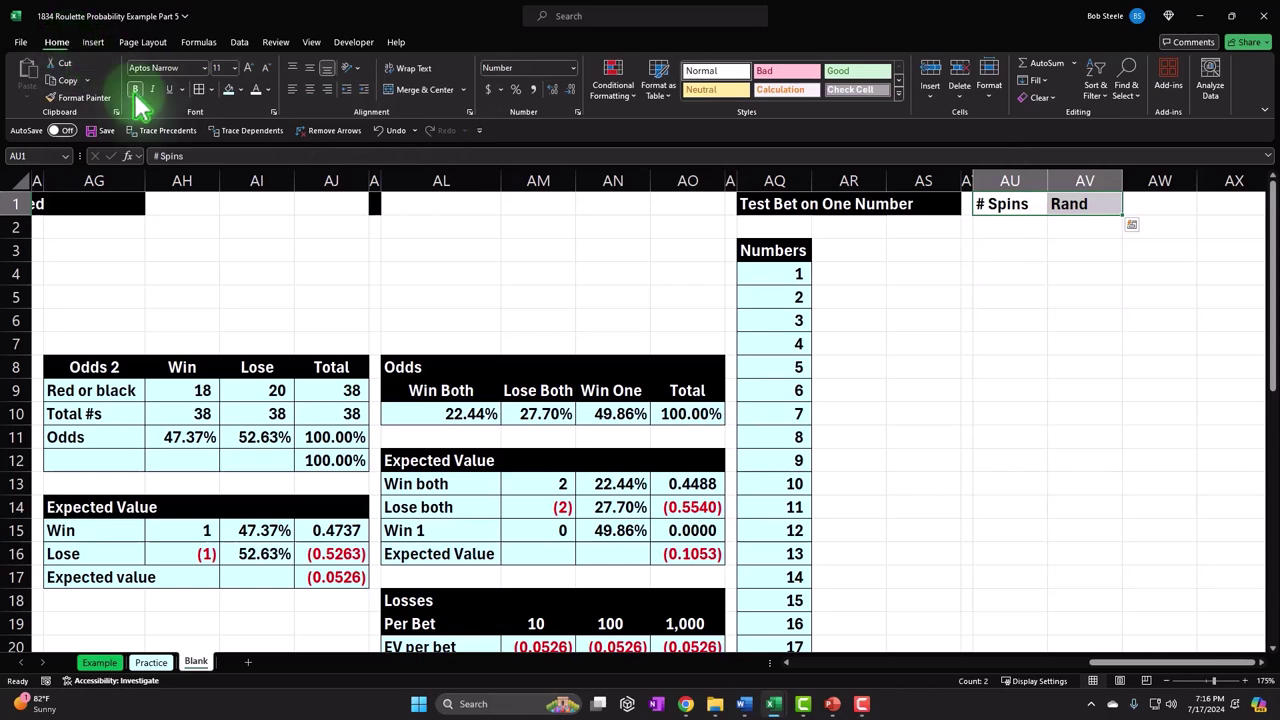
click(441, 121)
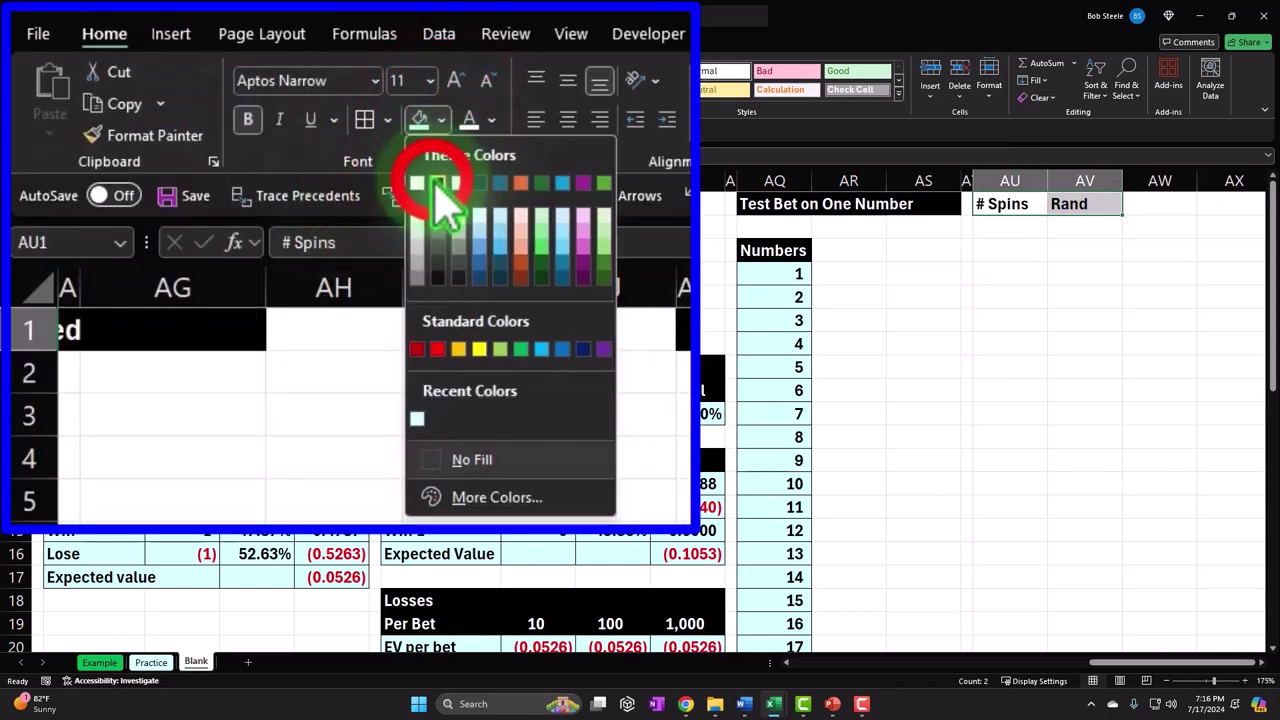
click(438, 184)
click(567, 119)
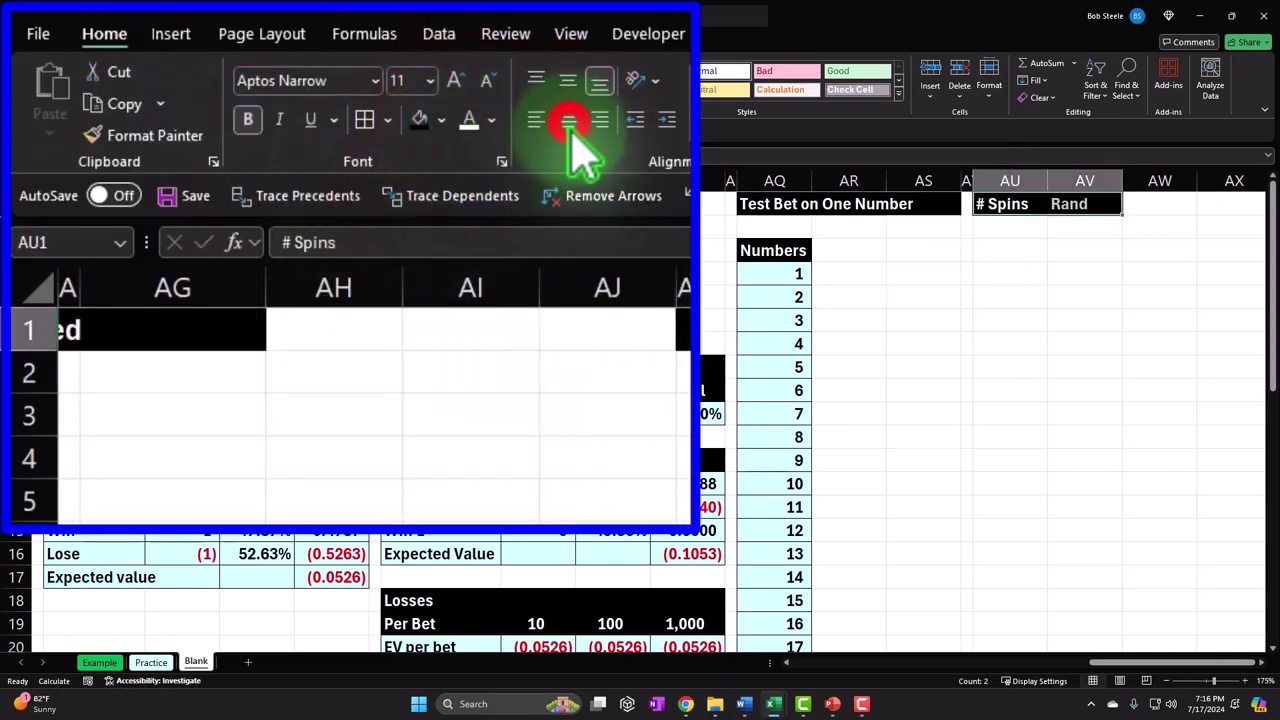
click(997, 228)
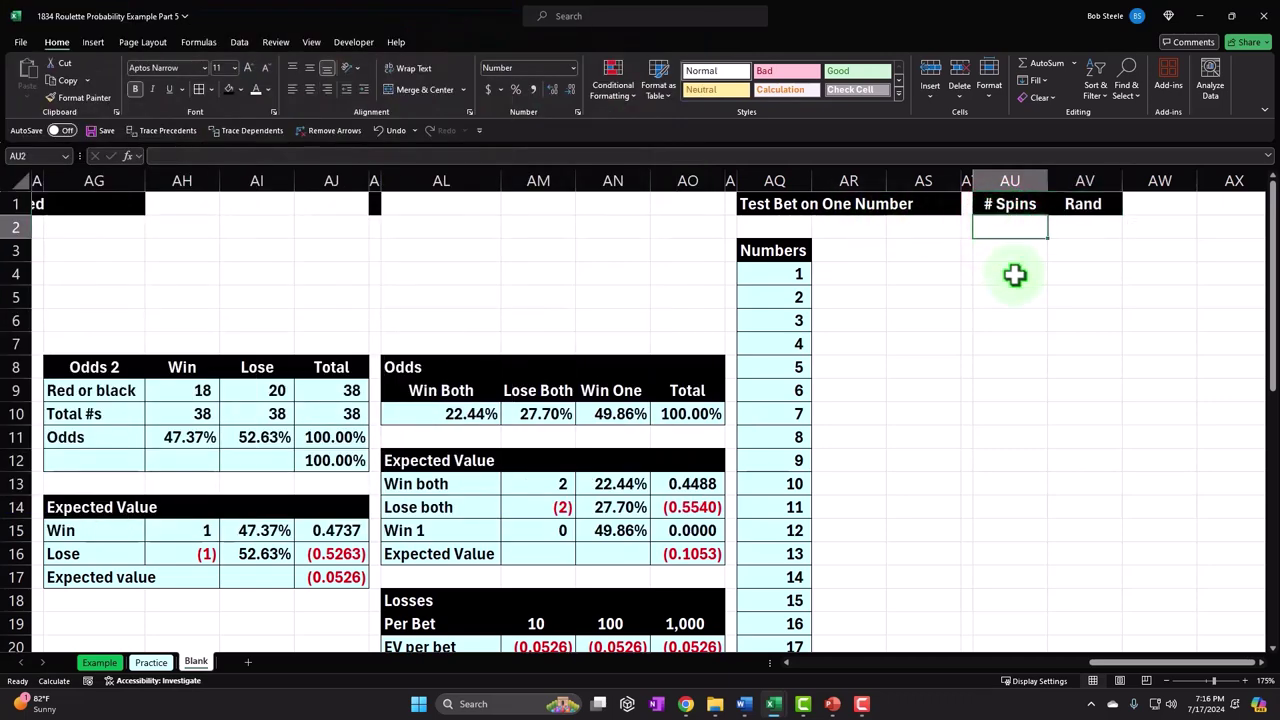
Number the spins 1 through 500 down column AU using a fill series.
text(1)
key(Return)
text(2)
key(Return)
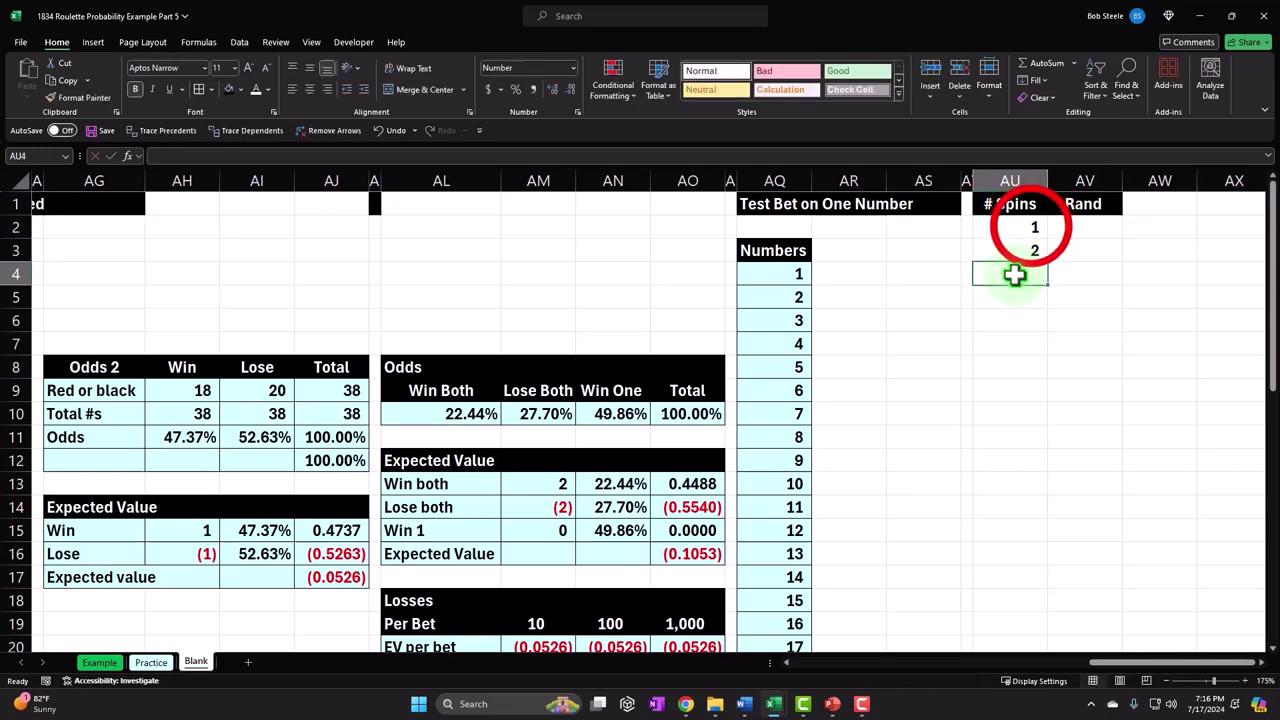
drag(1028, 127, 1063, 577)
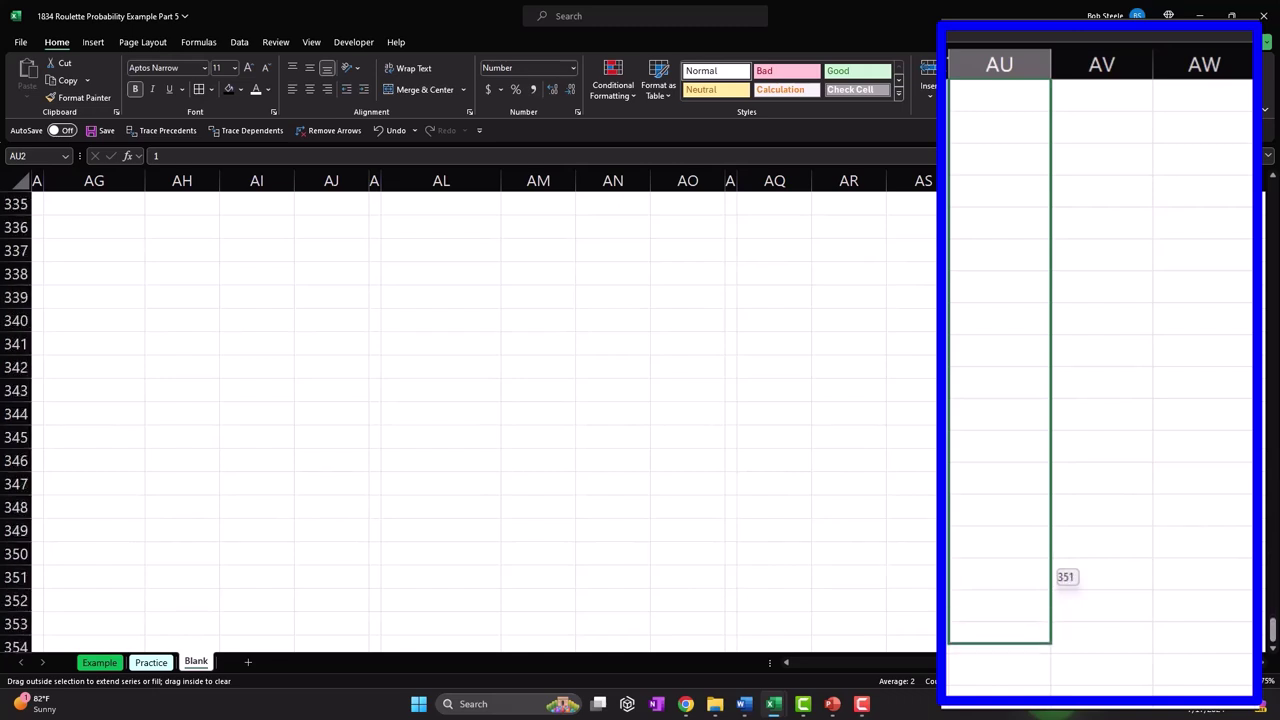
mouse_move(1063, 577)
mouse_down()
mouse_move(1038, 690)
mouse_move(1028, 473)
mouse_up()
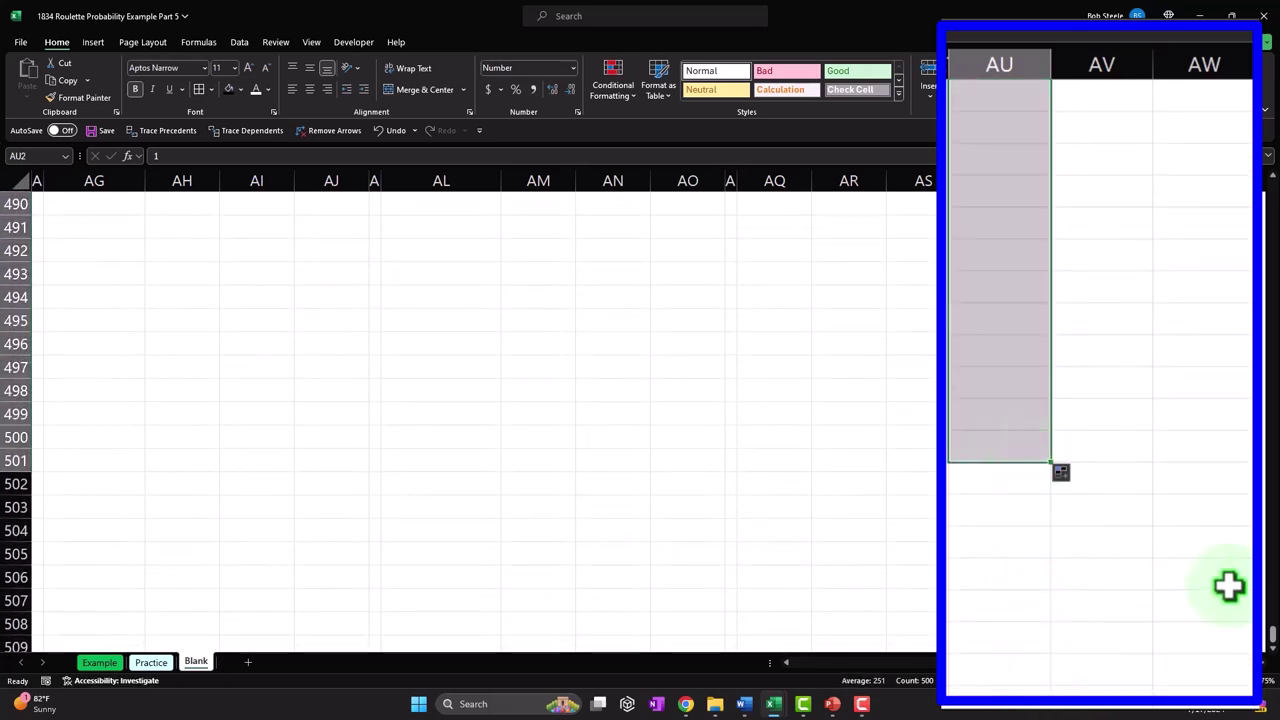
drag(1272, 634, 1272, 190)
click(1089, 125)
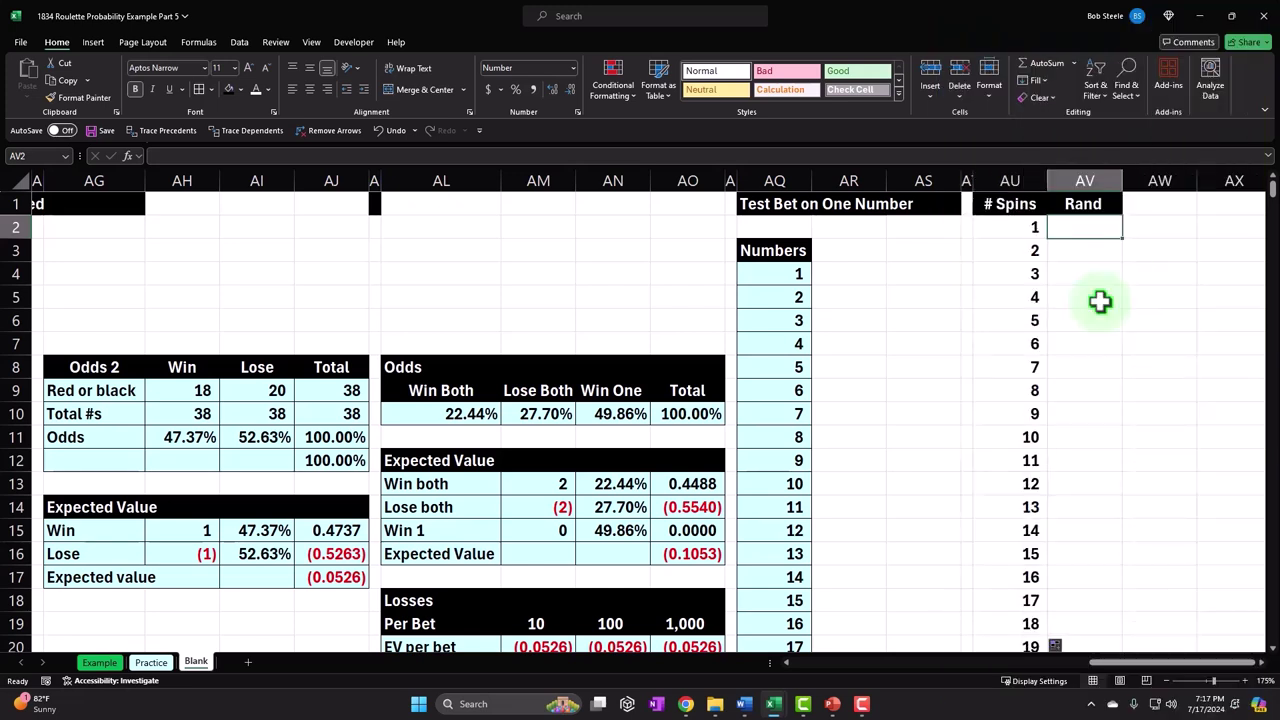
Enter =RANDBETWEEN(1,38) in the first Rand cell.
text(=rand)
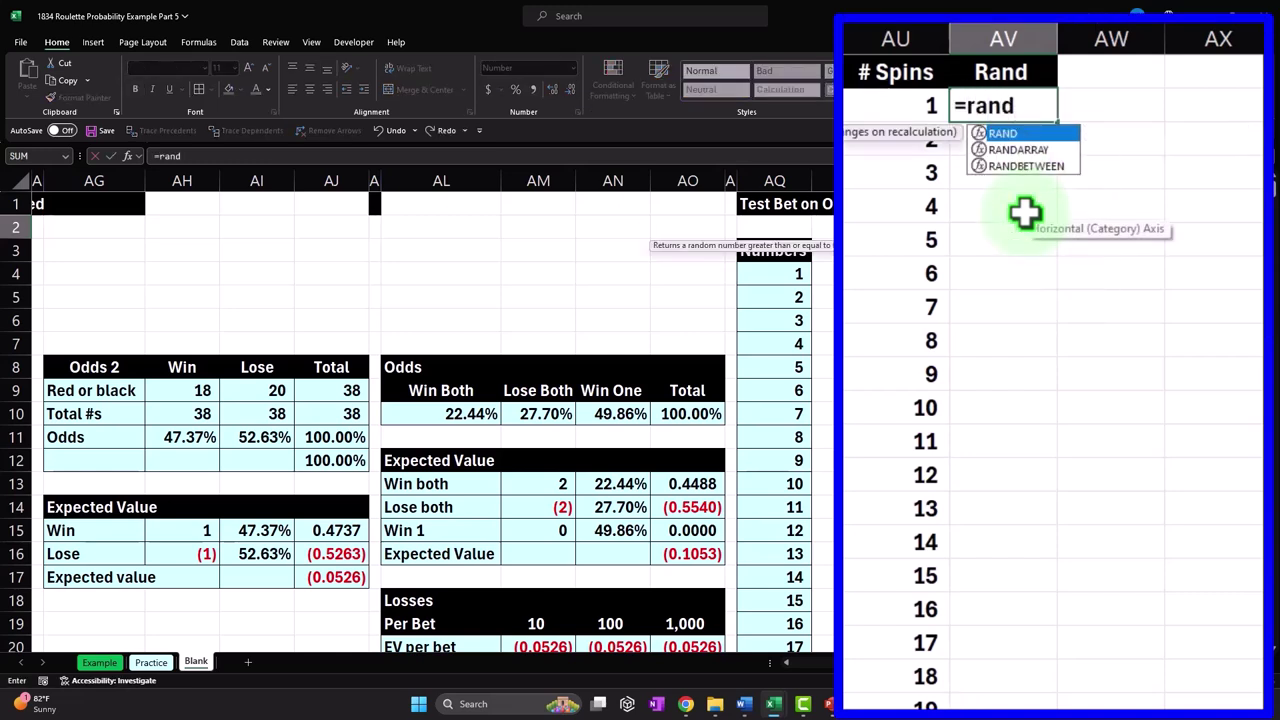
click(1001, 165)
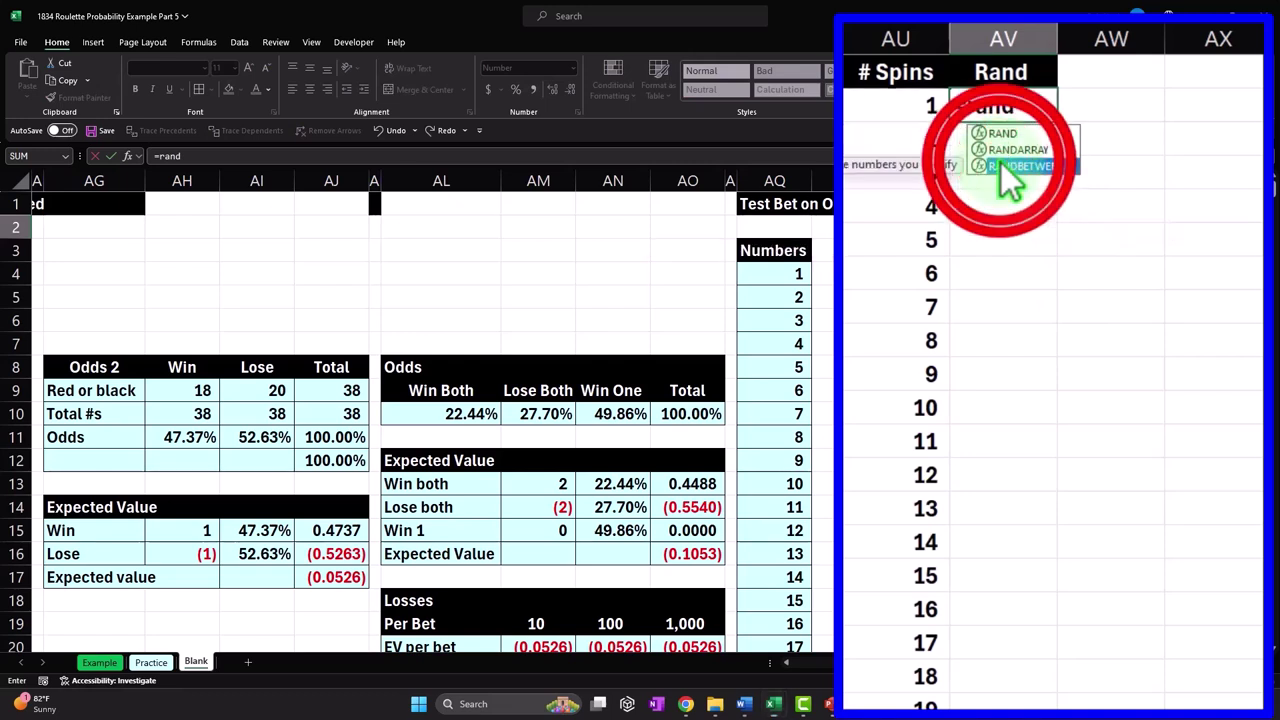
double_click(1001, 163)
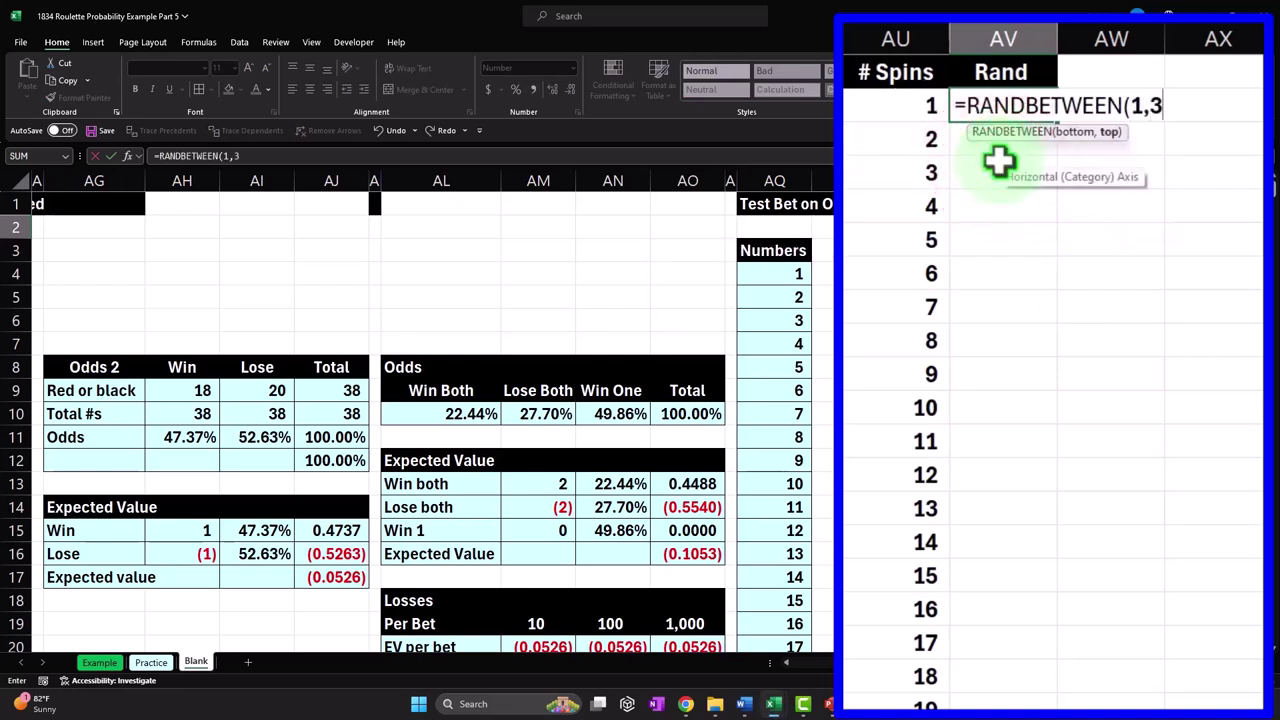
text(1,38))
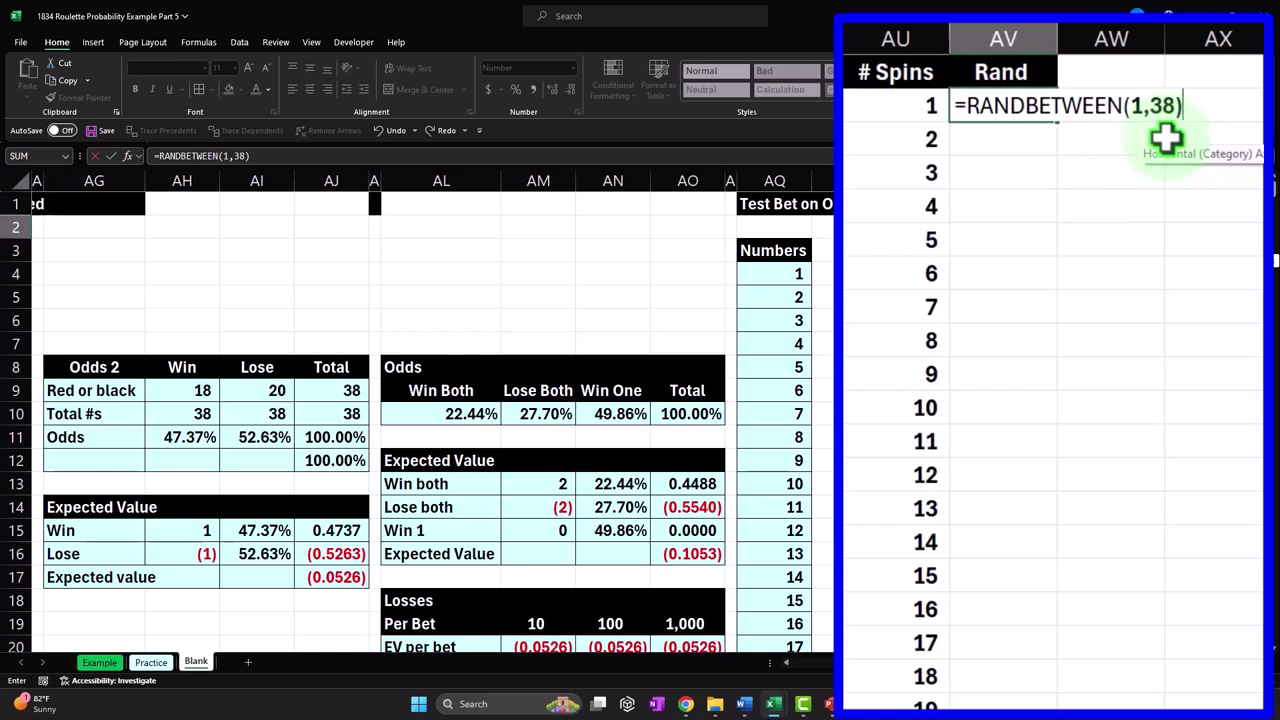
key(Return)
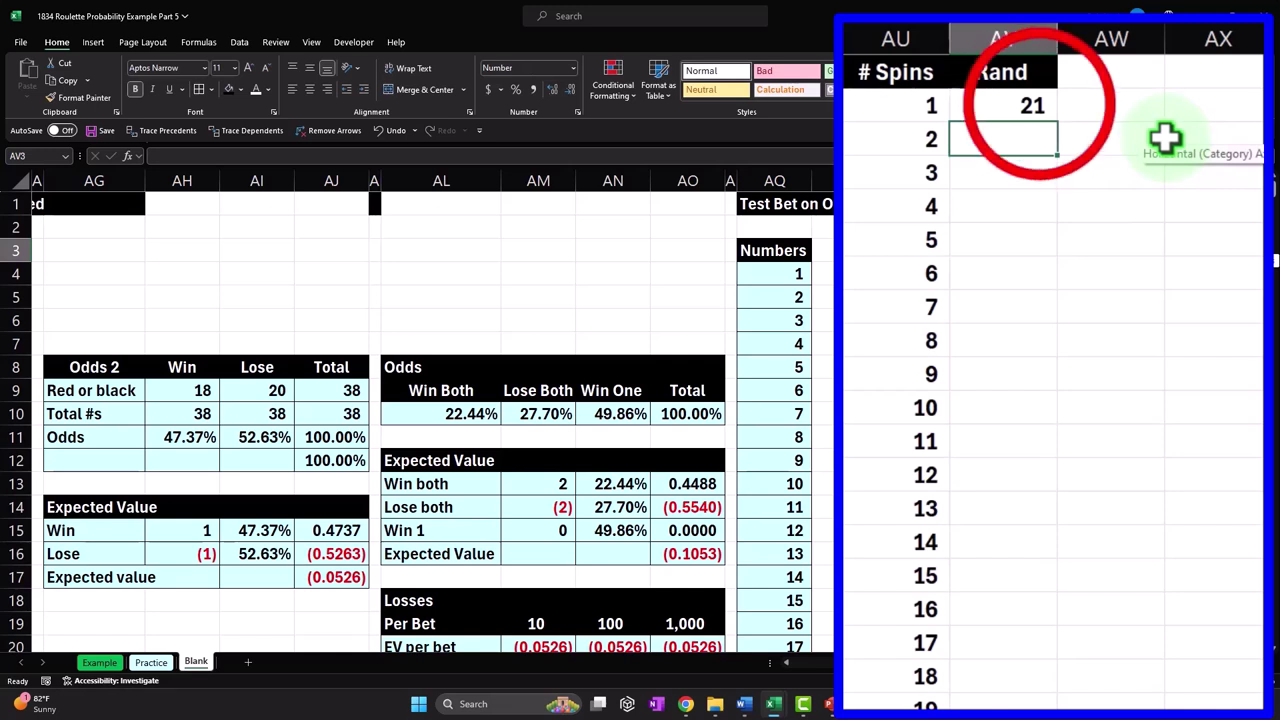
Fill the RANDBETWEEN formula down all 500 spin rows and verify the last rows.
double_click(1037, 104)
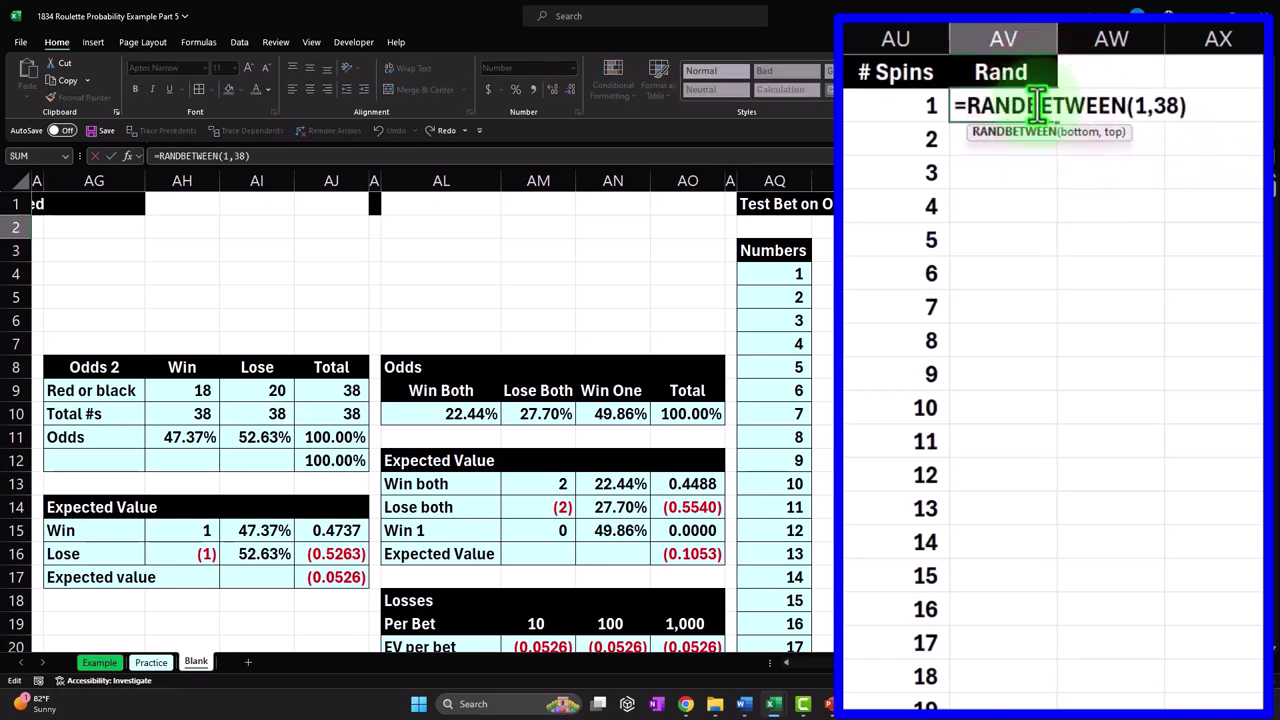
key(Return)
click(1045, 115)
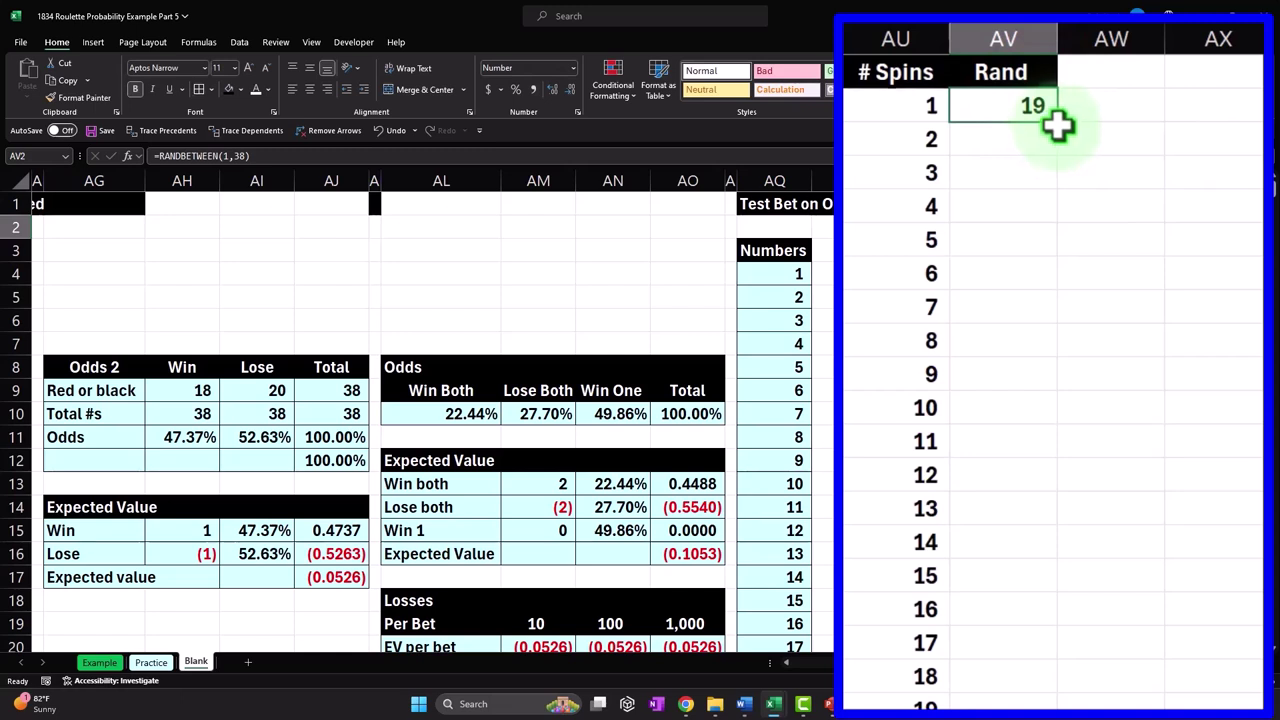
double_click(1057, 124)
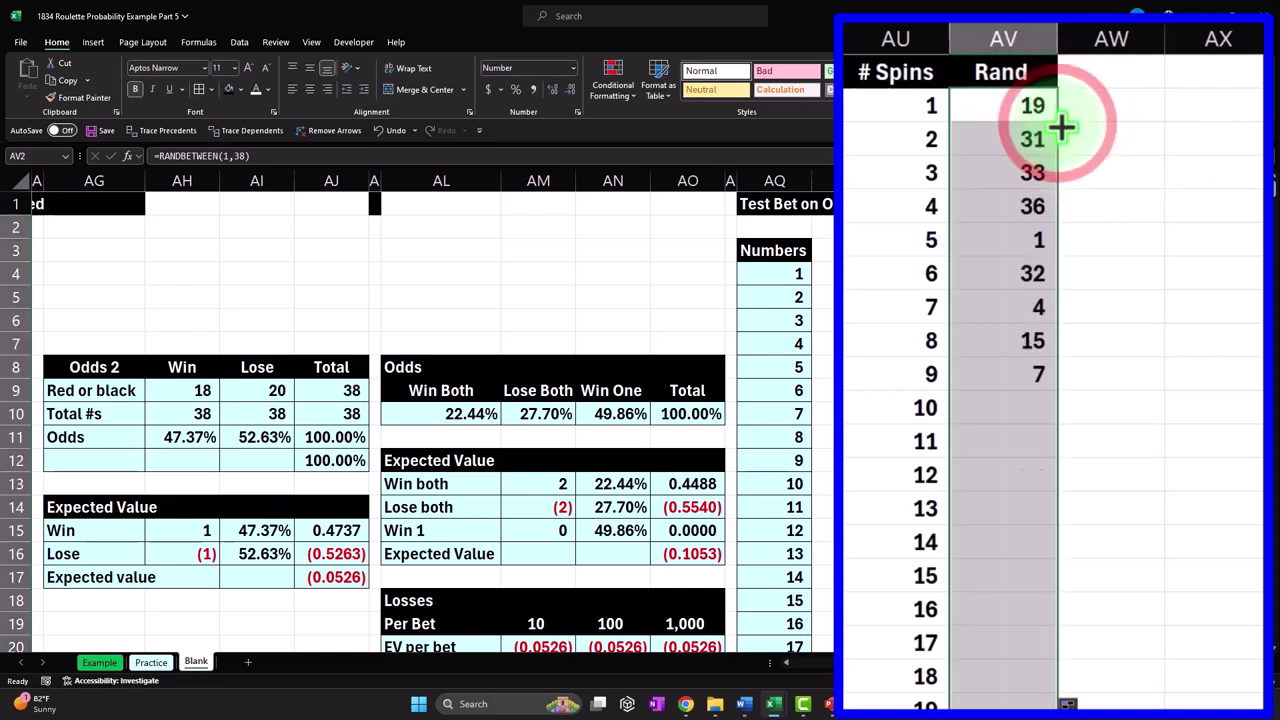
click(1060, 126)
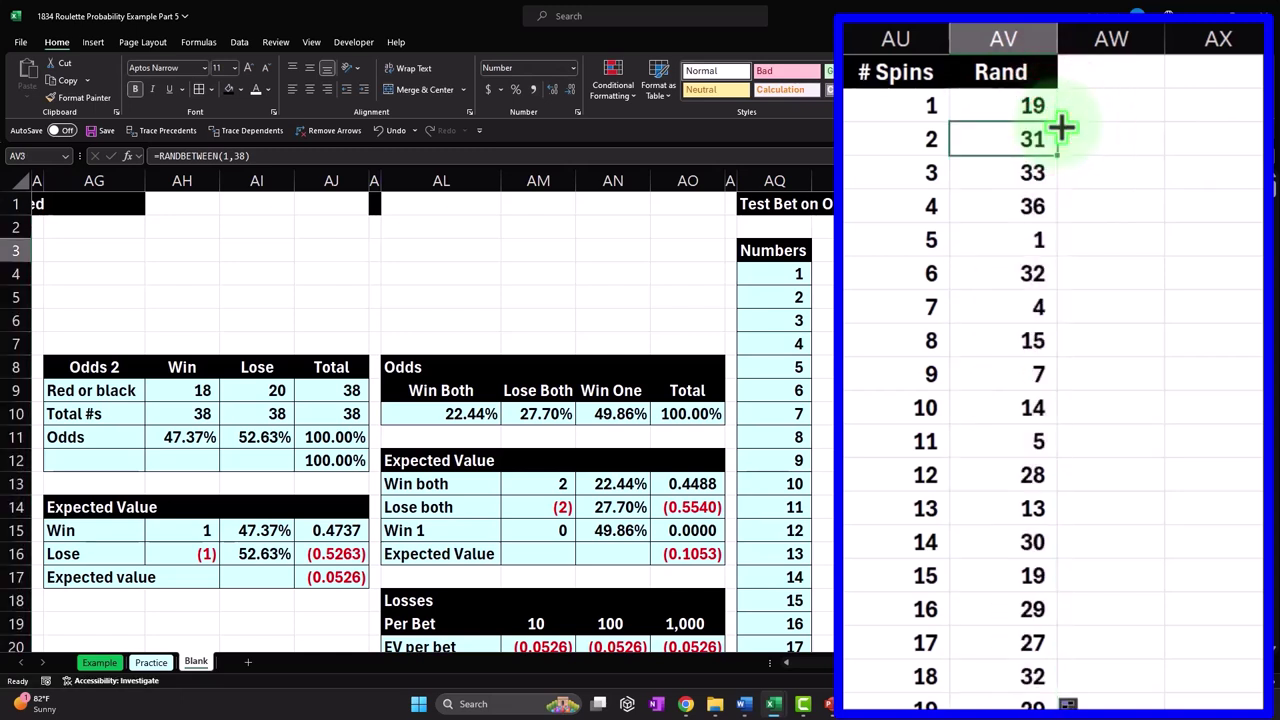
key(ctrl+shift+Down)
click(1043, 576)
double_click(1043, 576)
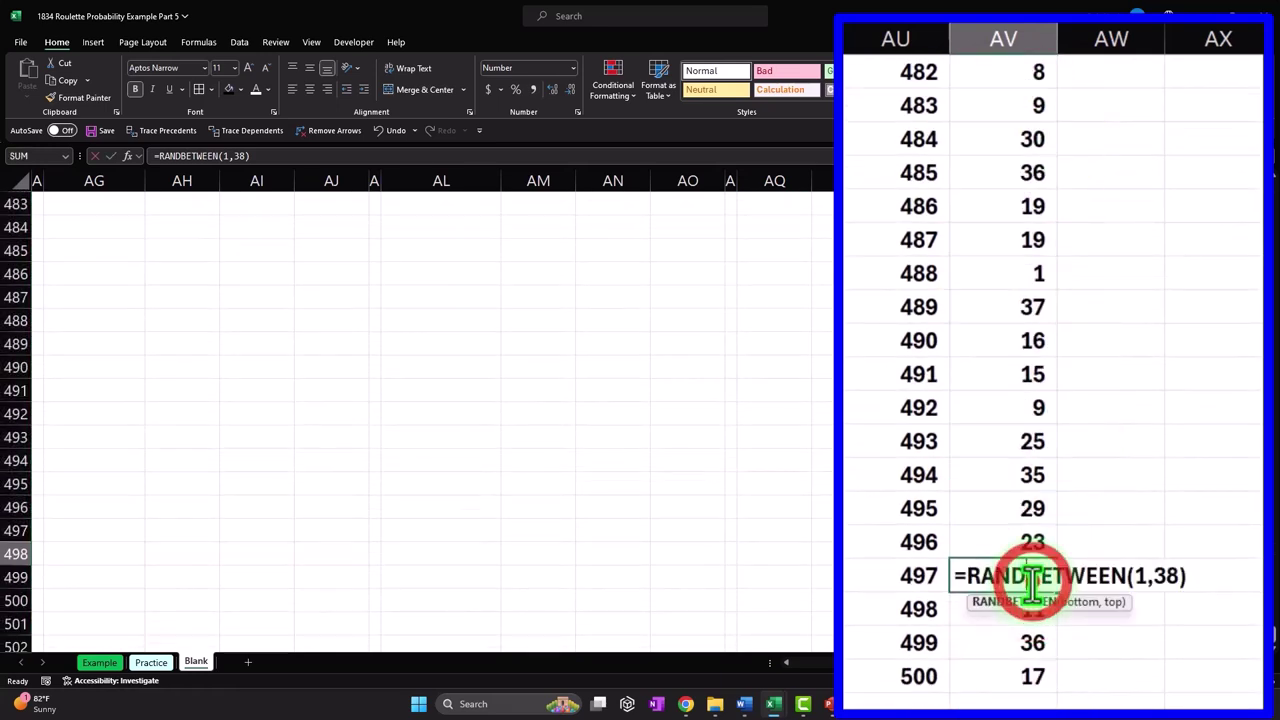
key(Return)
drag(1248, 655, 1273, 195)
click(1100, 203)
key(ctrl+shift+Down)
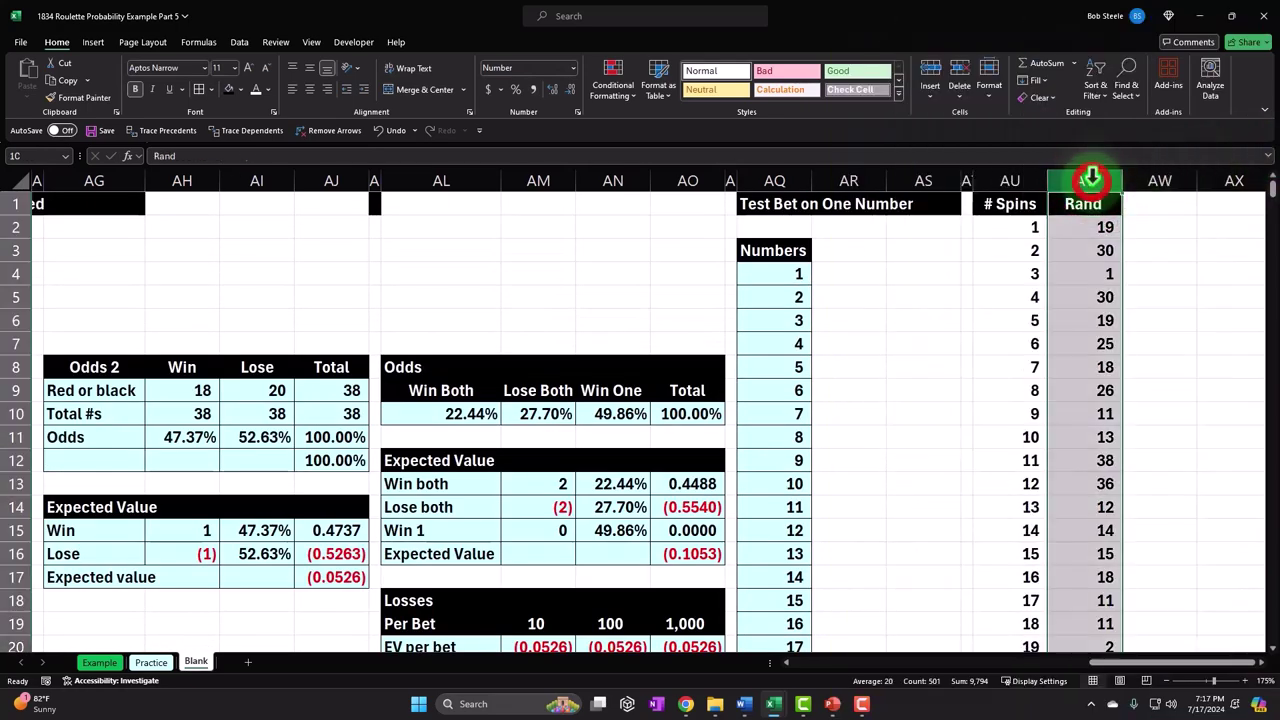
key(ctrl+c)
right_click(1168, 201)
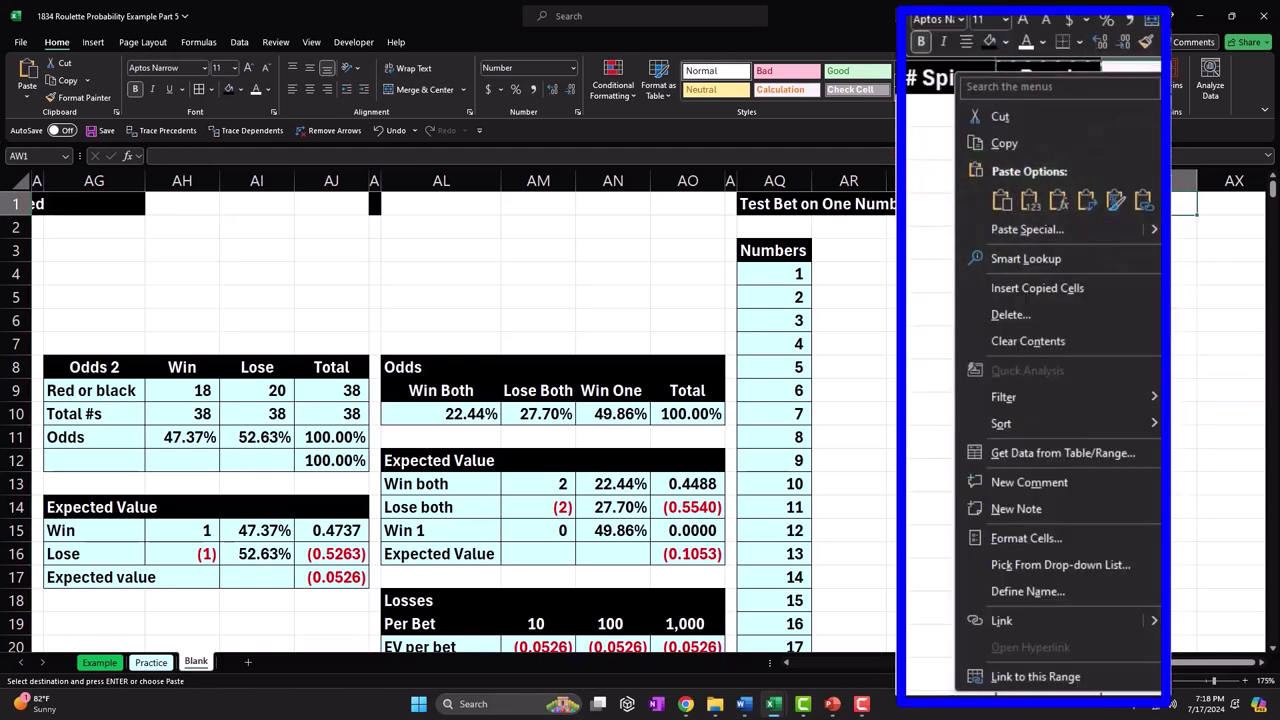
key(Escape)
key(F9)
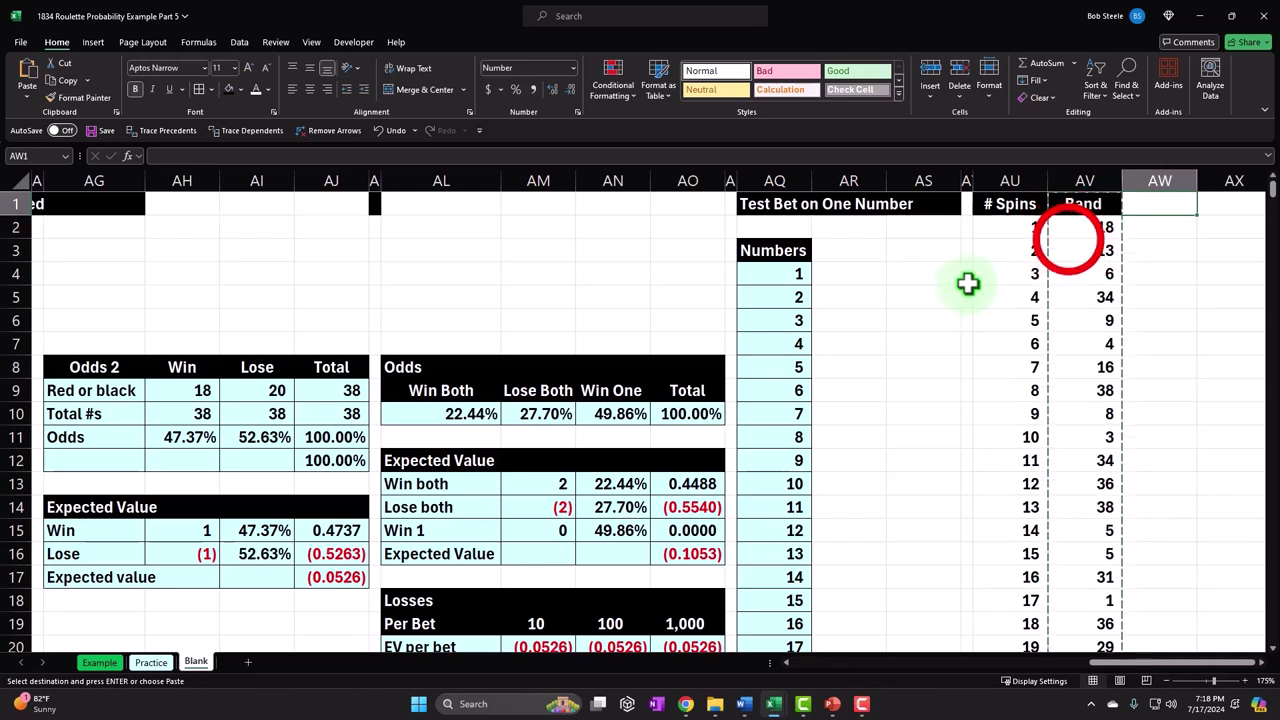
click(1068, 242)
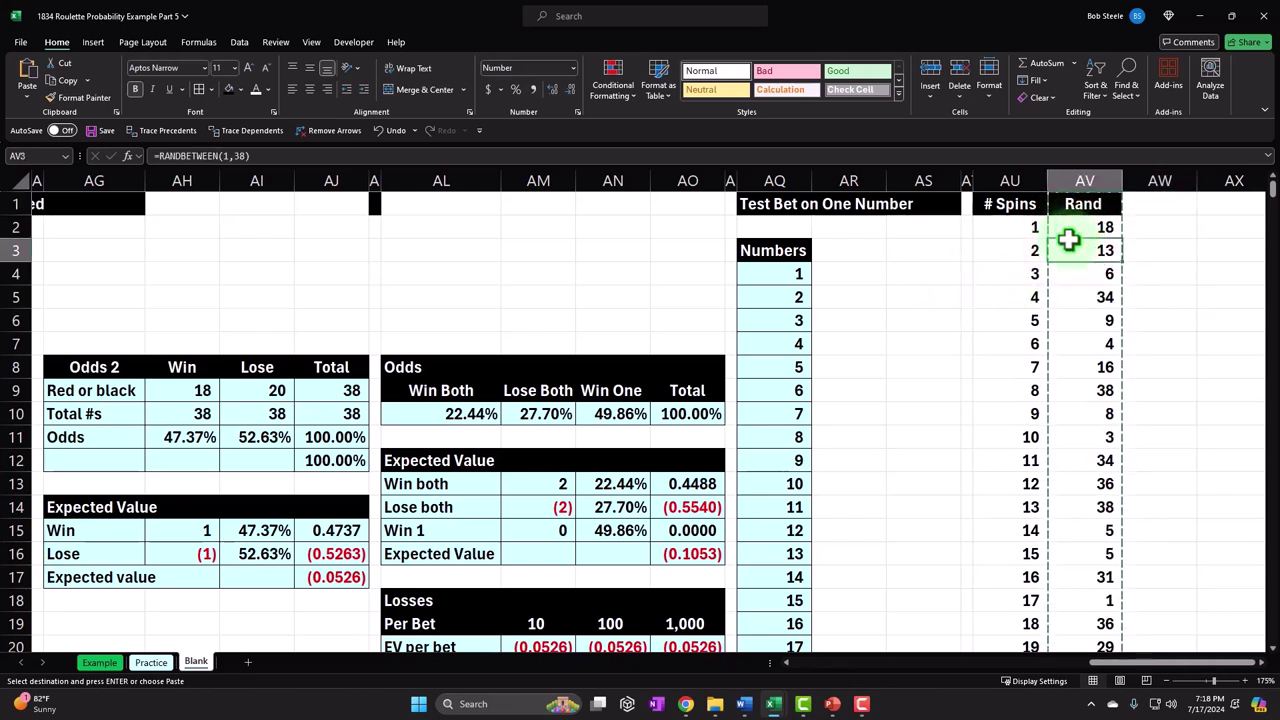
key(Right)
key(Right)
key(Right)
key(Right)
key(Right)
key(Right)
key(Right)
drag(630, 228, 629, 249)
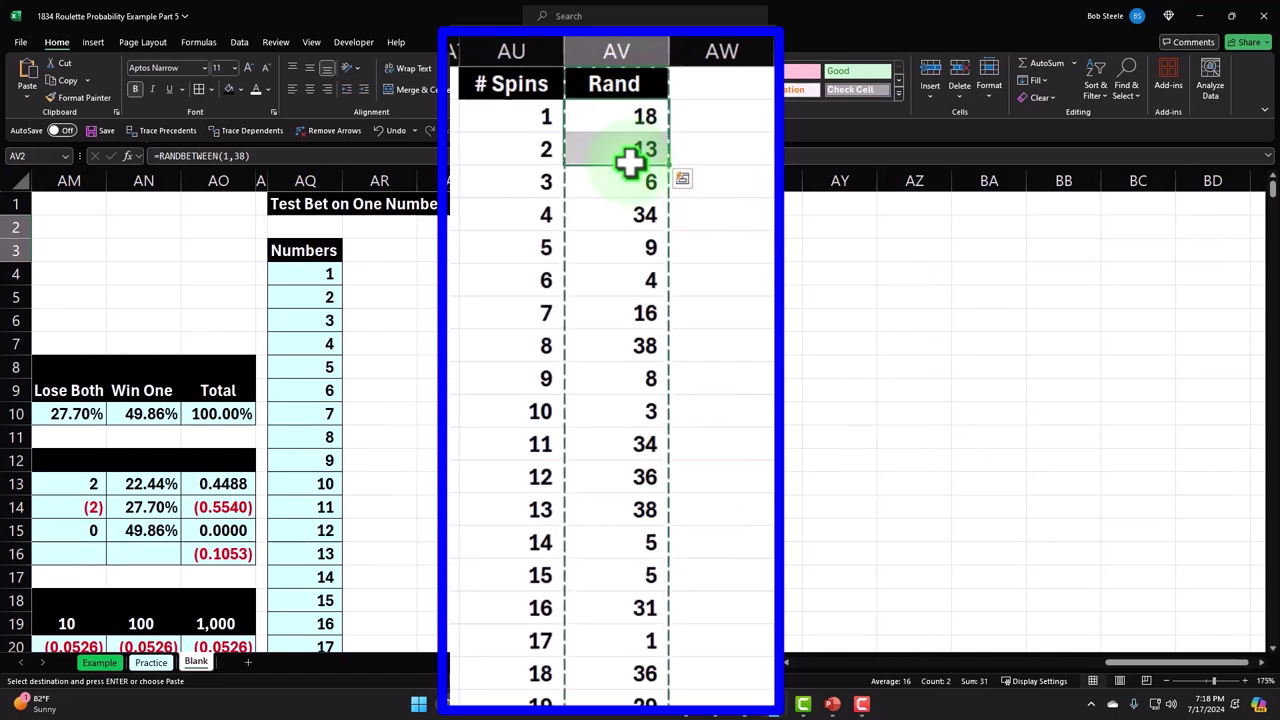
click(625, 120)
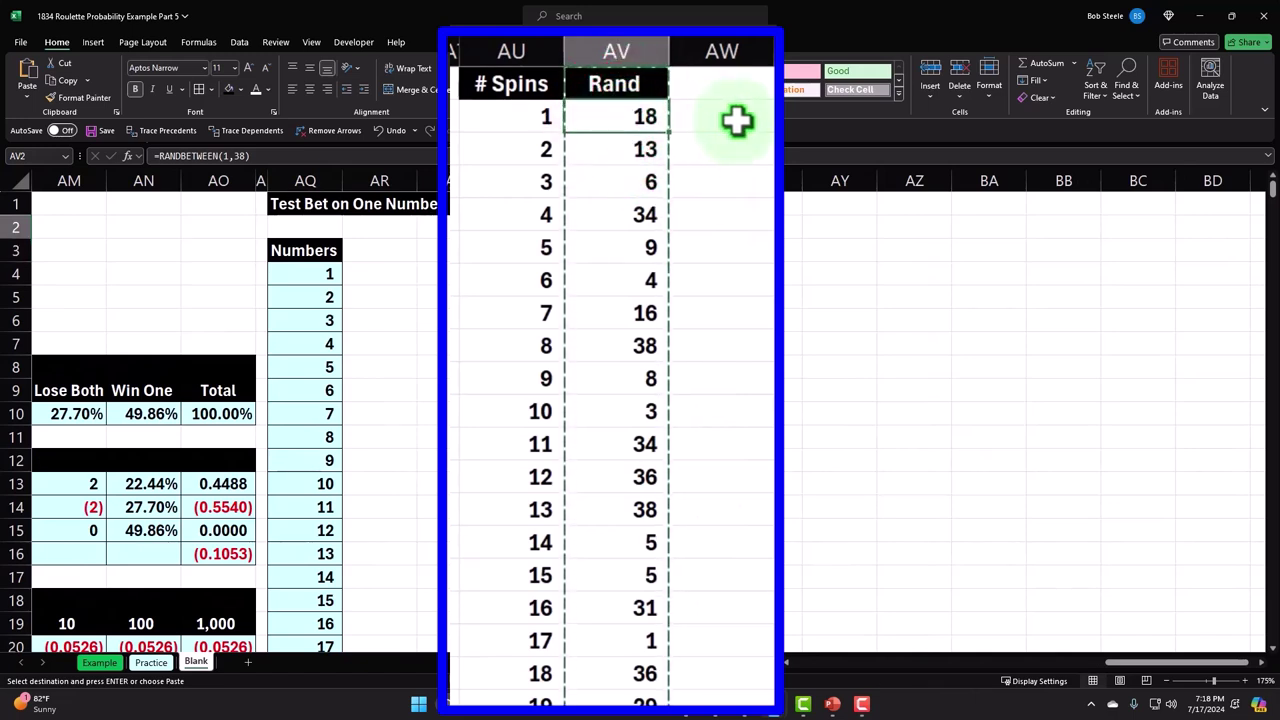
key(Down)
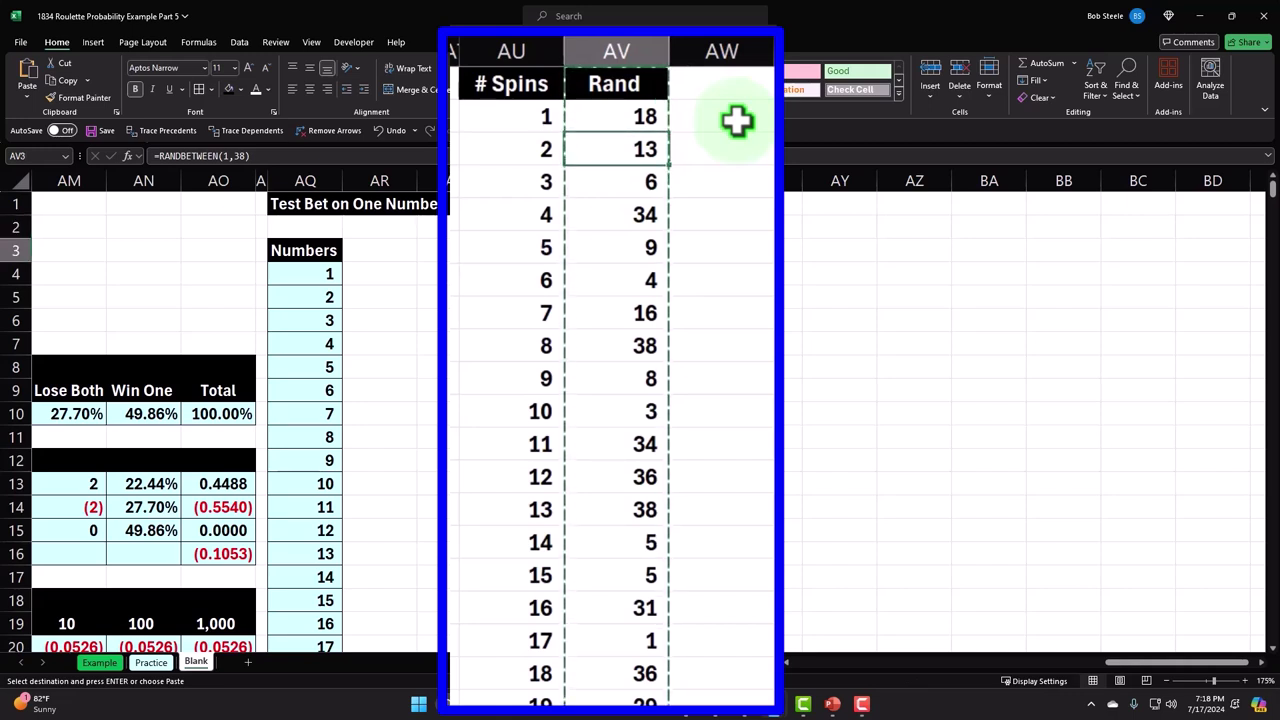
key(Down)
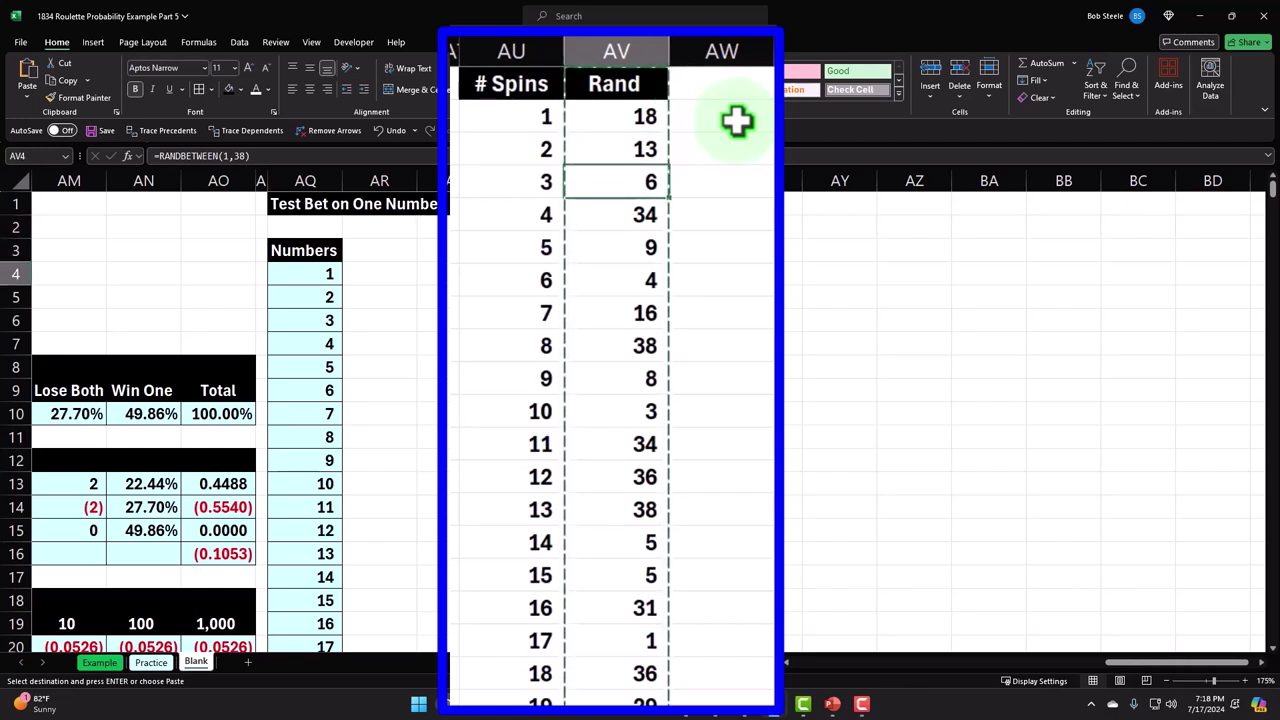
key(Down)
key(Down)
key(Down)
key(Down)
key(Down)
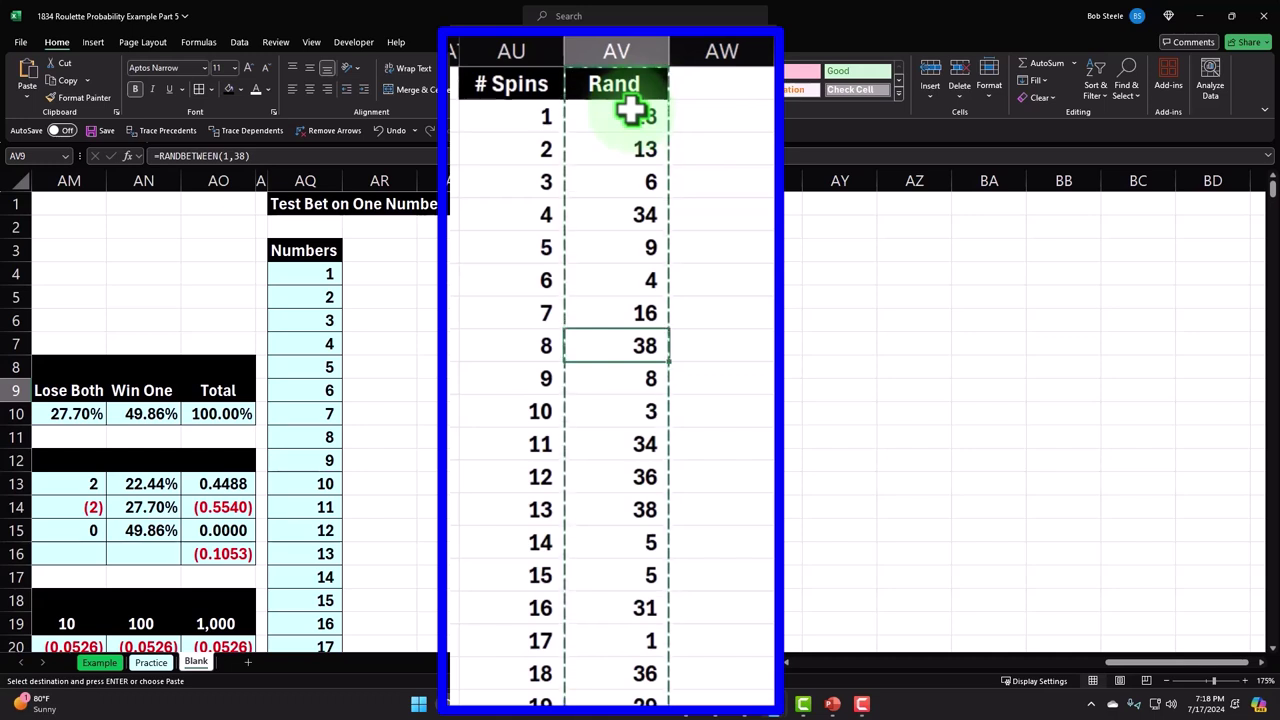
Make column AW a narrow spacer matching column AT.
click(499, 179)
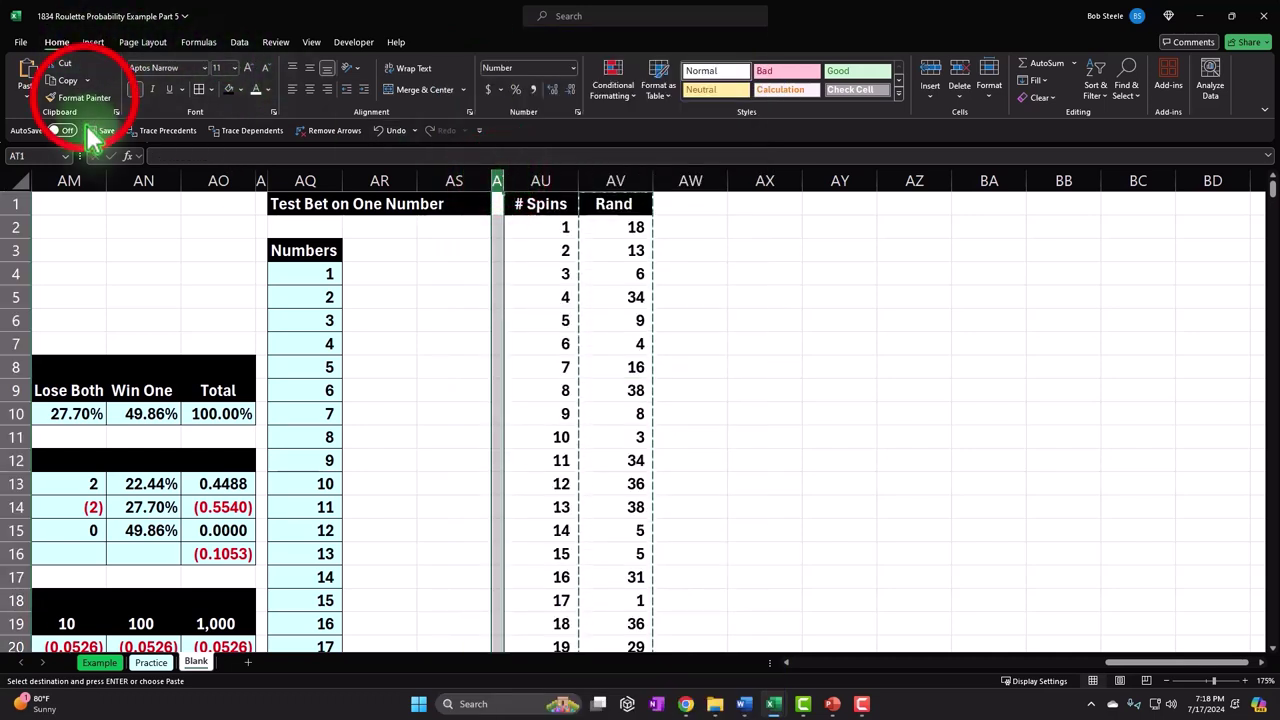
click(84, 97)
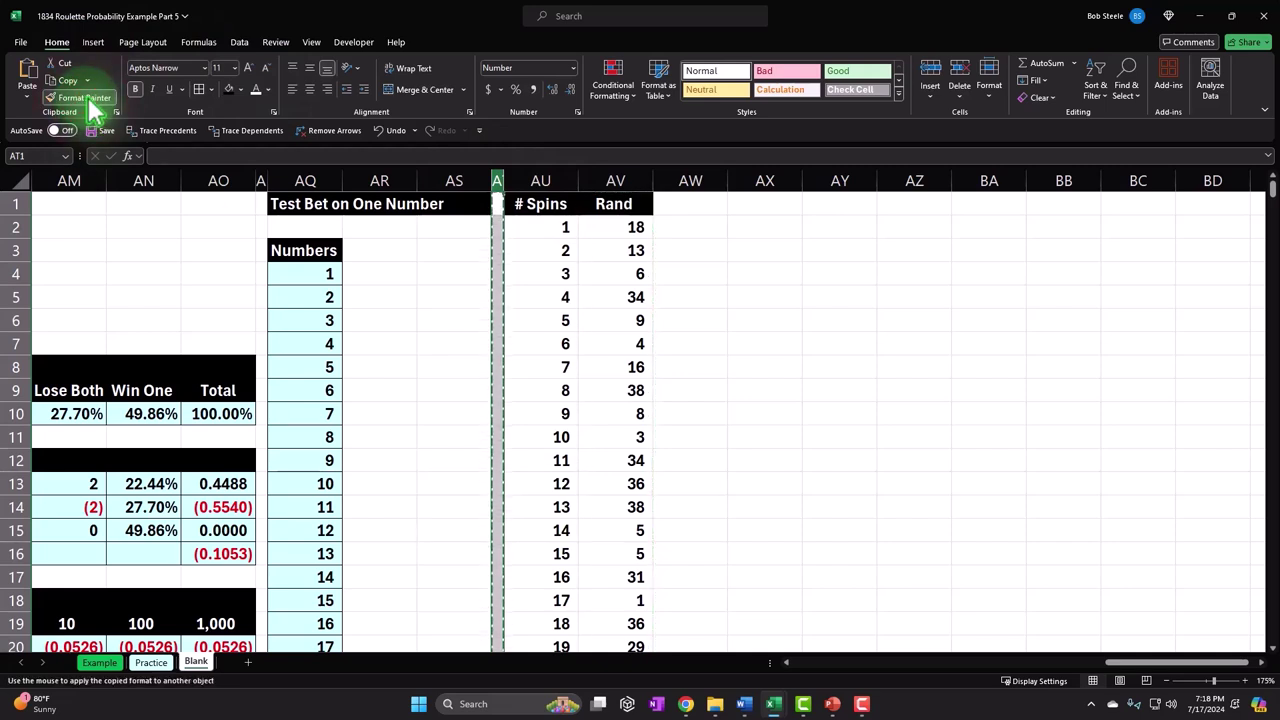
click(691, 179)
Type the headers Buckets, Count and % in AX1:AZ1.
click(698, 207)
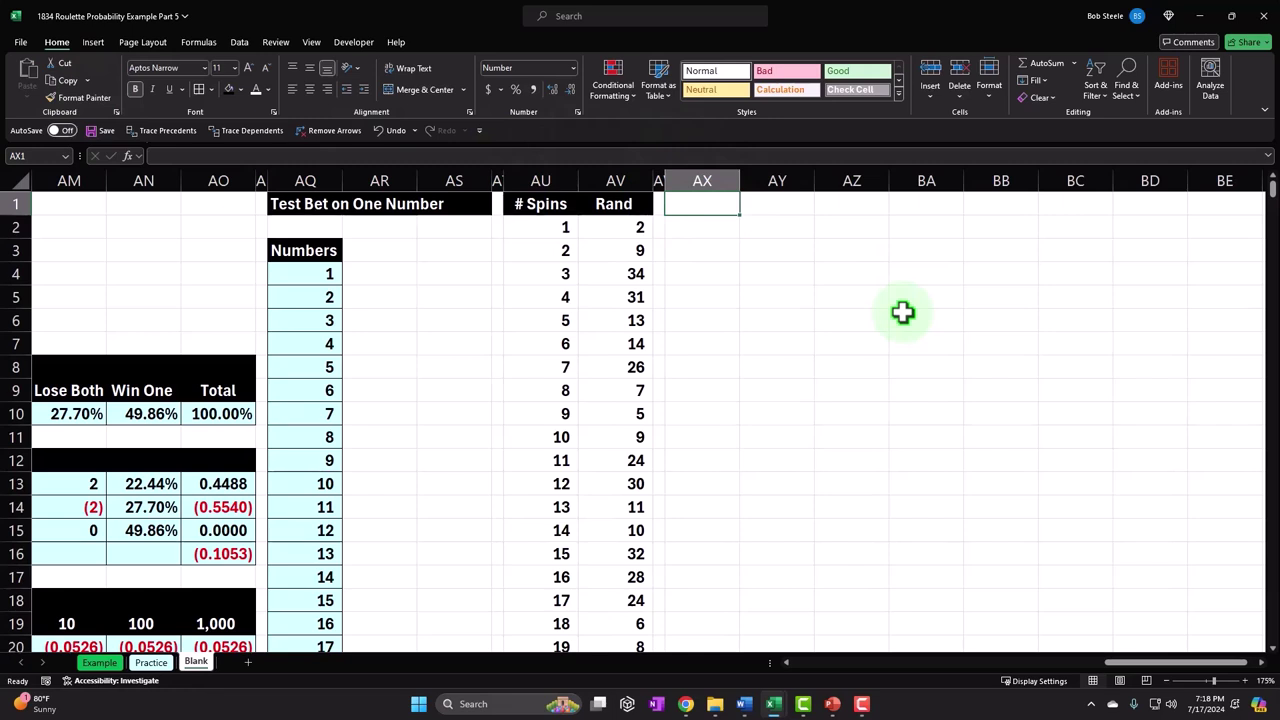
text(#)
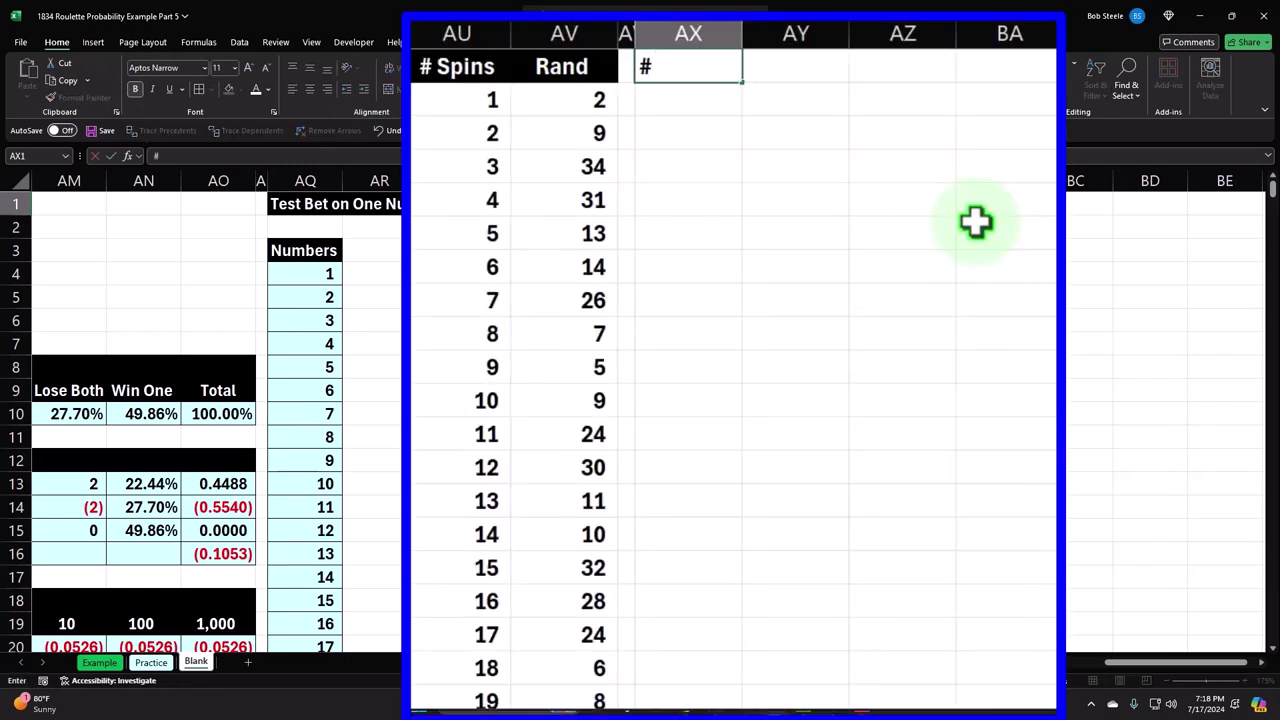
key(BackSpace)
text(Buckets)
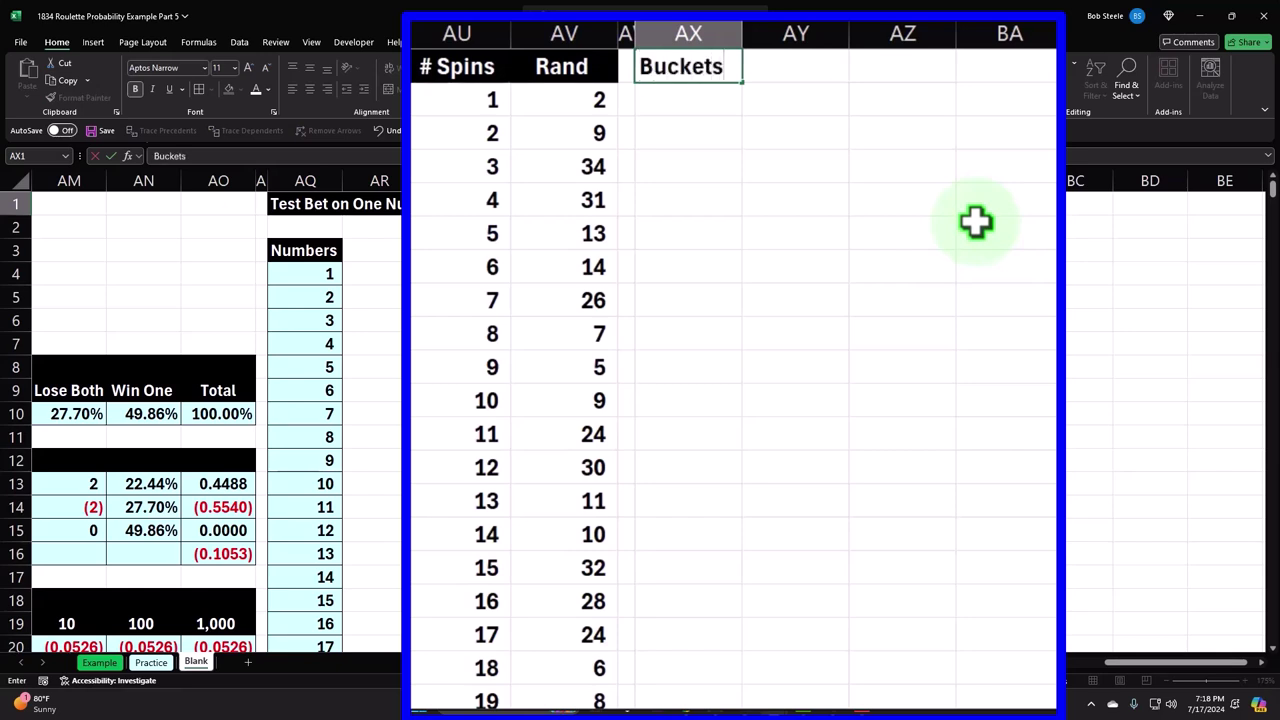
key(Return)
key(Up)
key(Right)
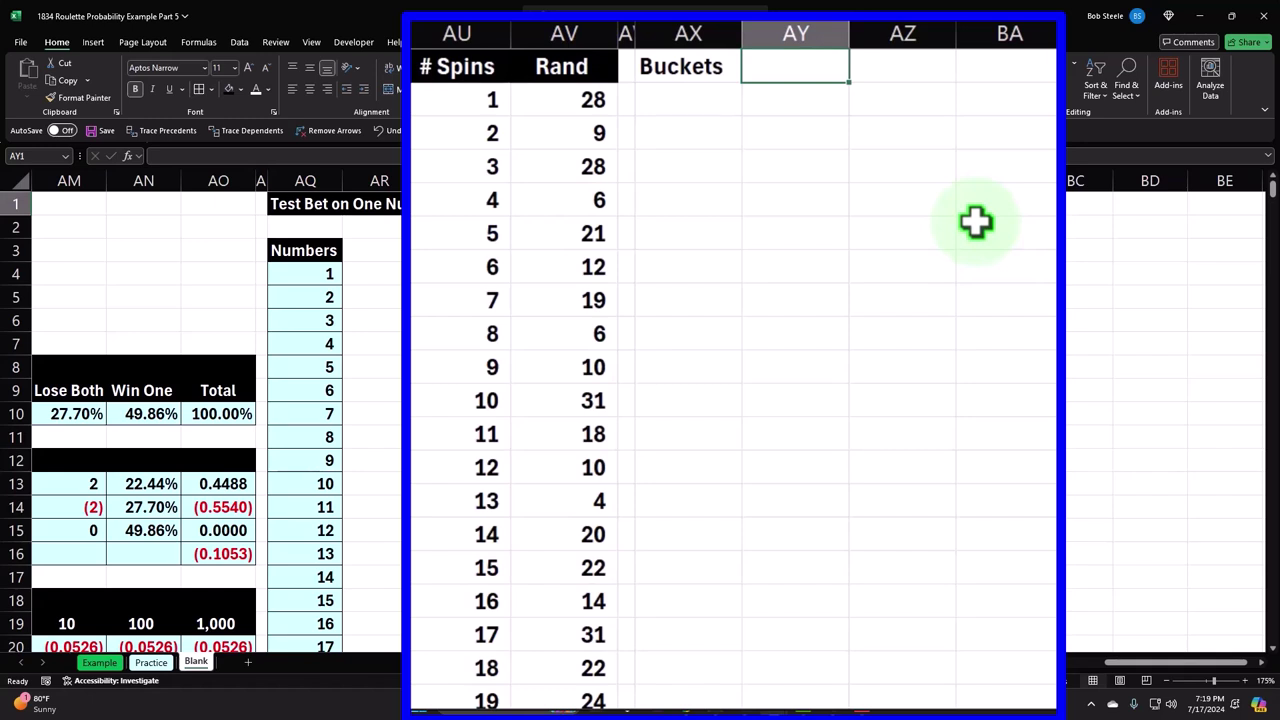
text(Count)
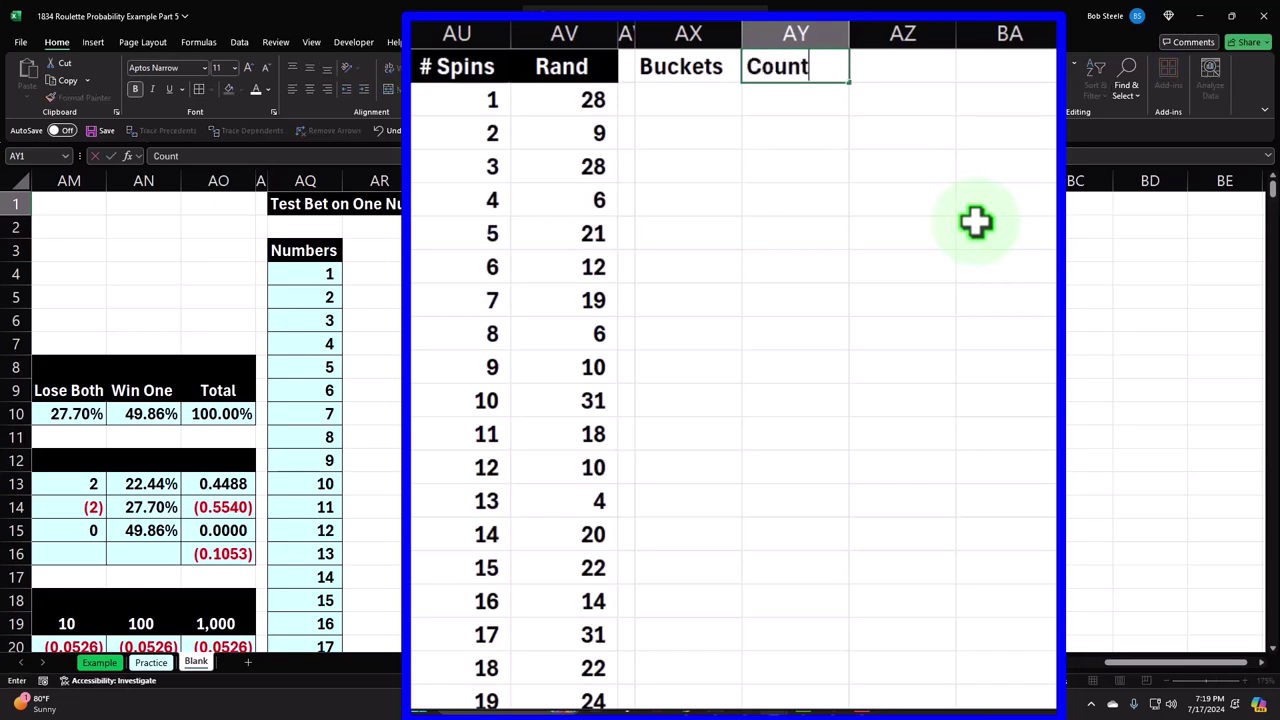
key(Tab)
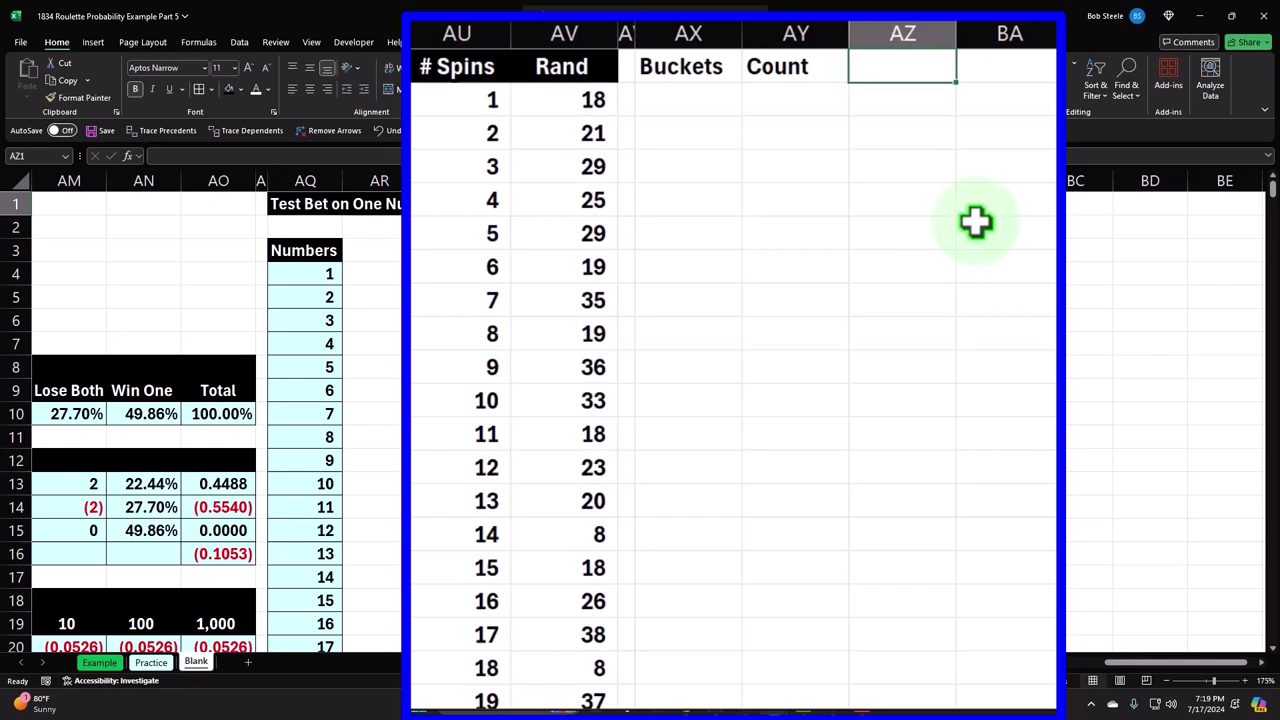
text(%)
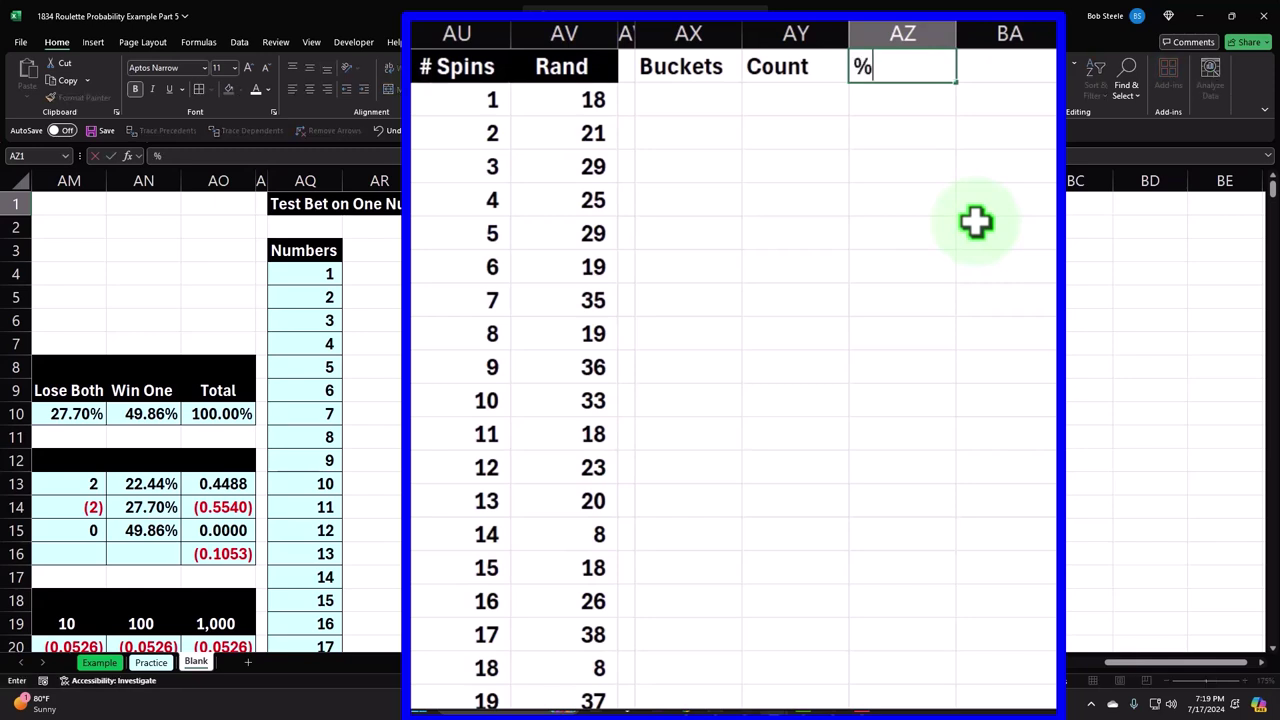
key(ctrl+Return)
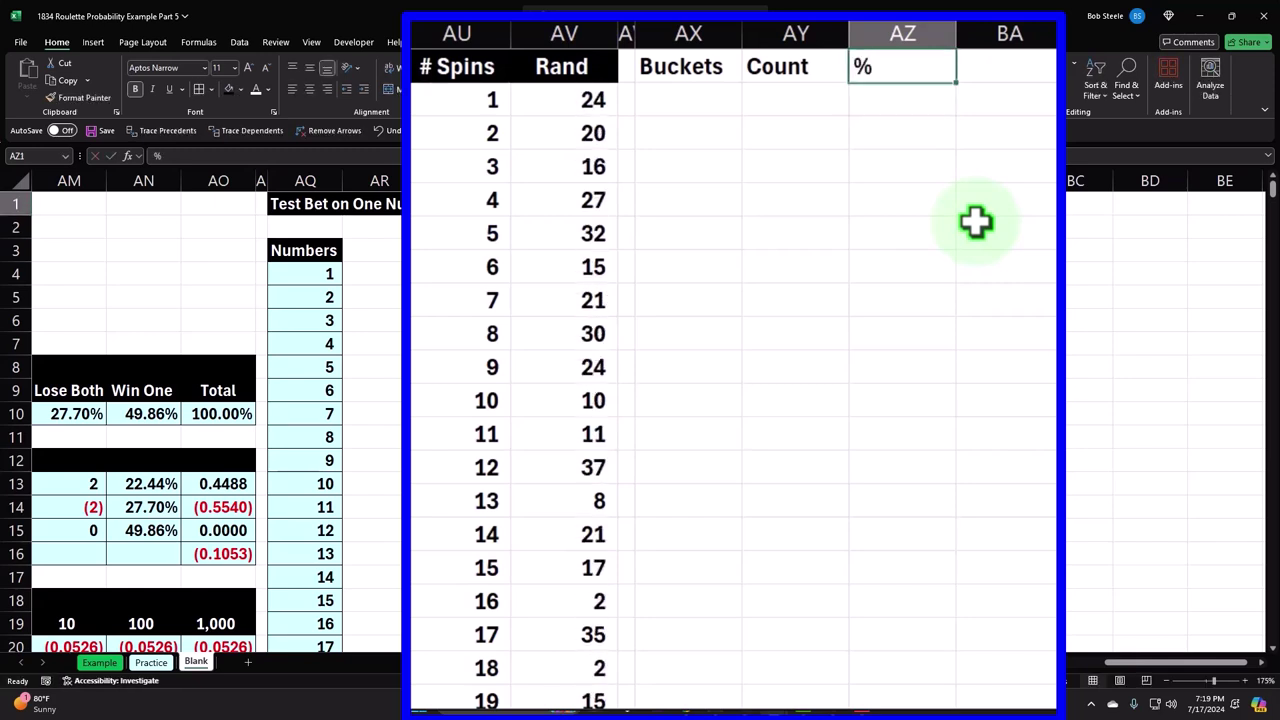
Fill the Buckets, Count and % headers black.
key(shift+Left)
key(shift+Left)
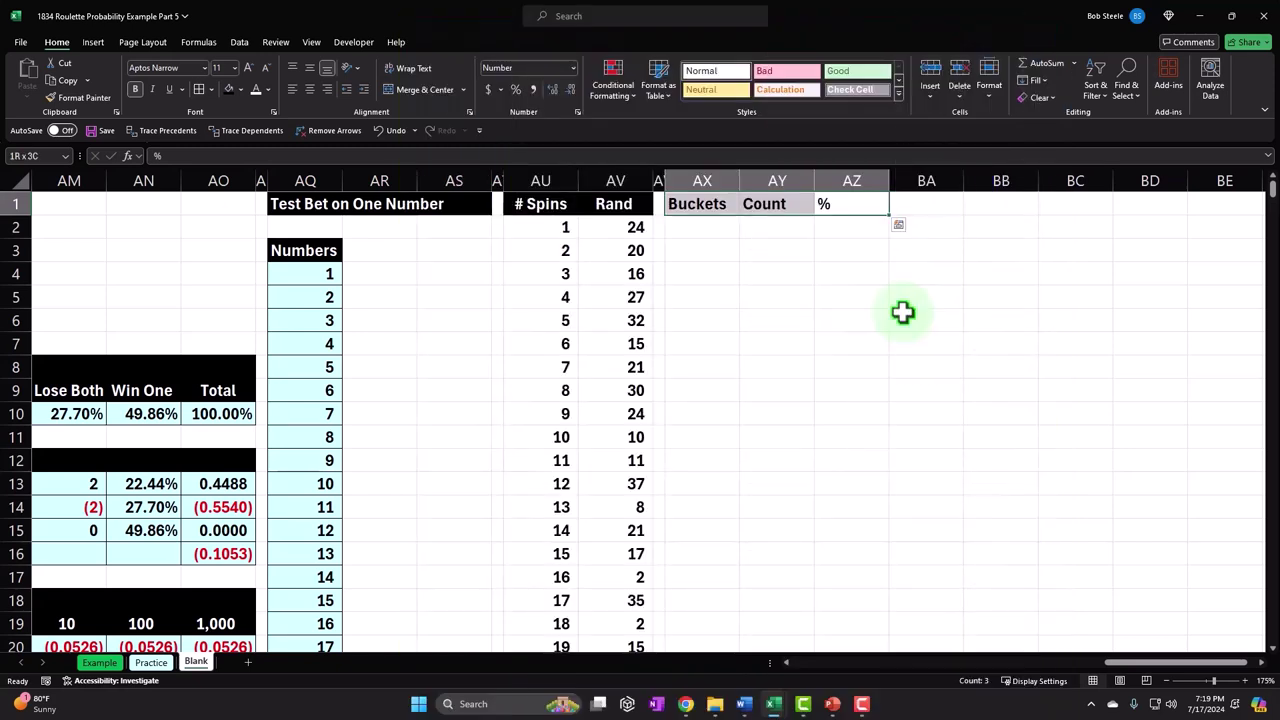
click(190, 118)
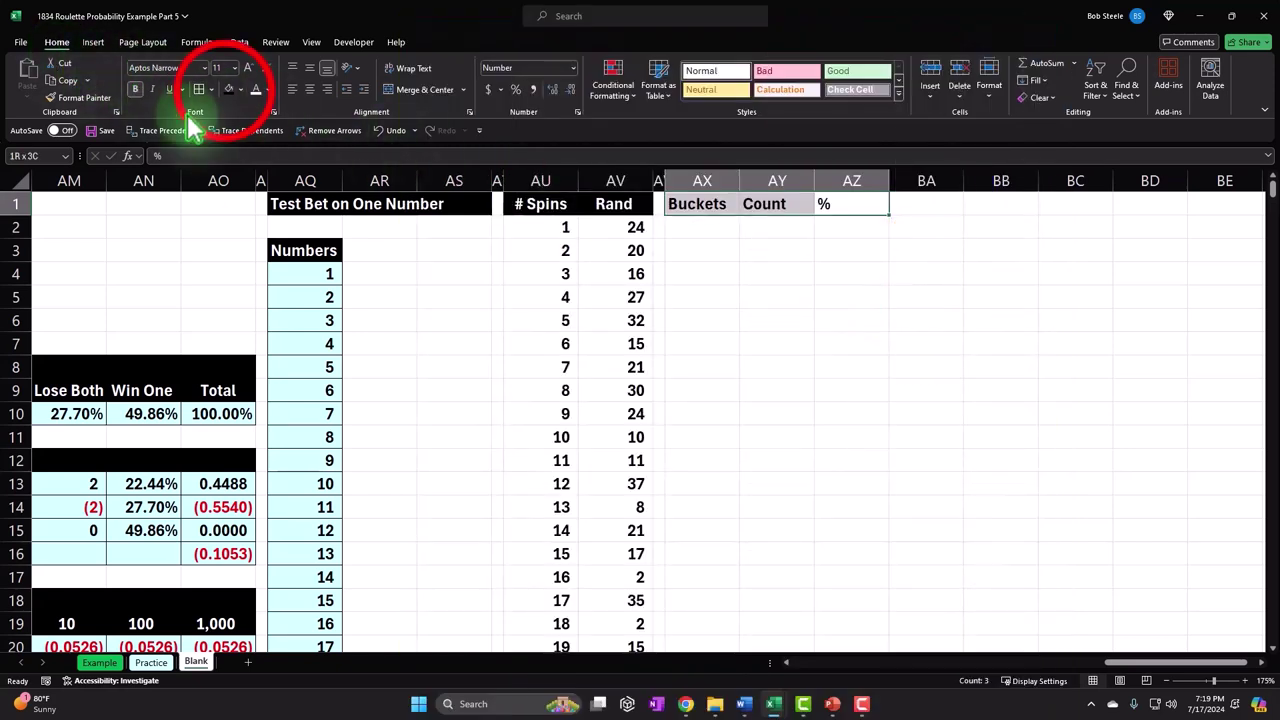
click(229, 88)
Make the Buckets, Count and % headers white and centered.
click(255, 88)
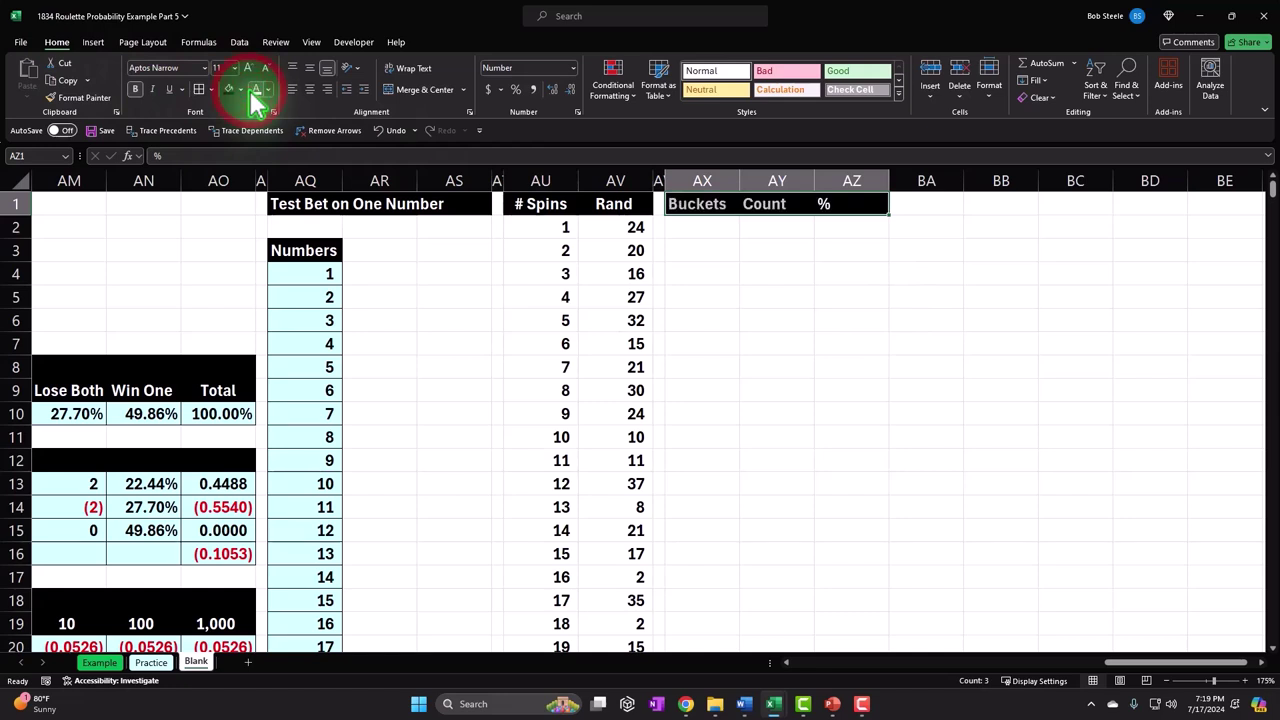
click(309, 89)
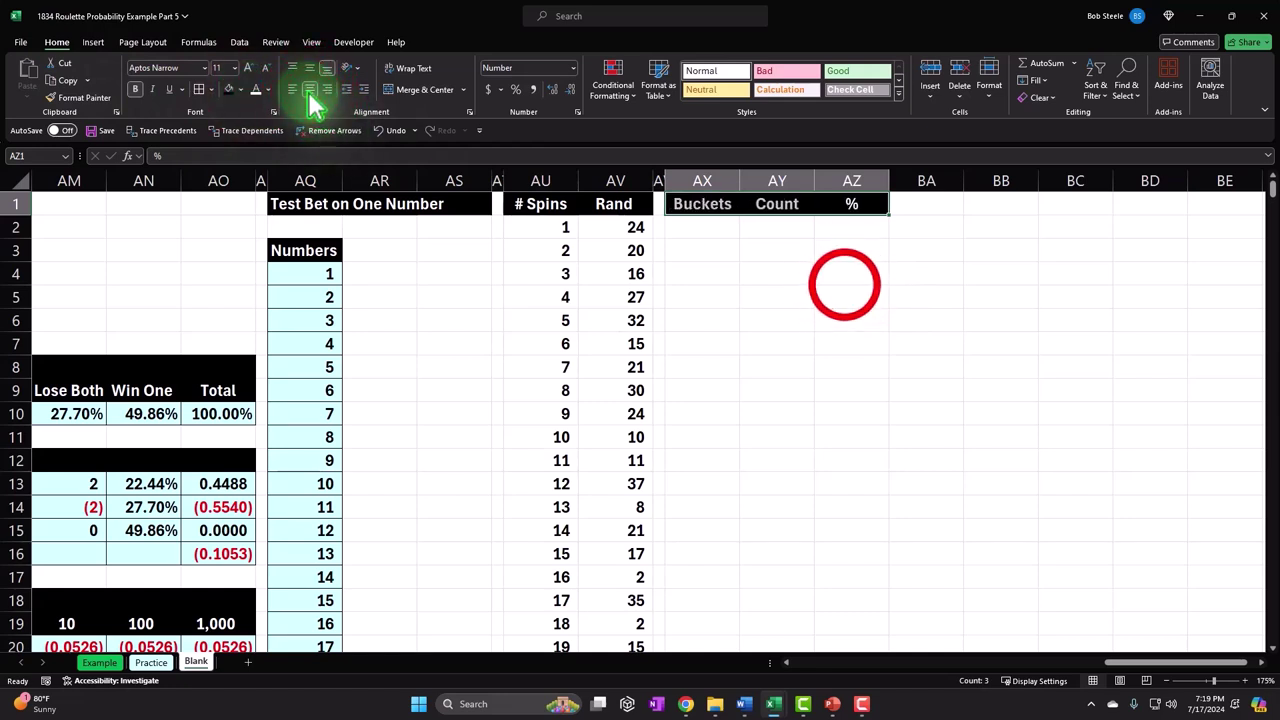
click(840, 286)
Number the Buckets column from 1 through 38 by entering 1 and 2 and filling down.
click(711, 232)
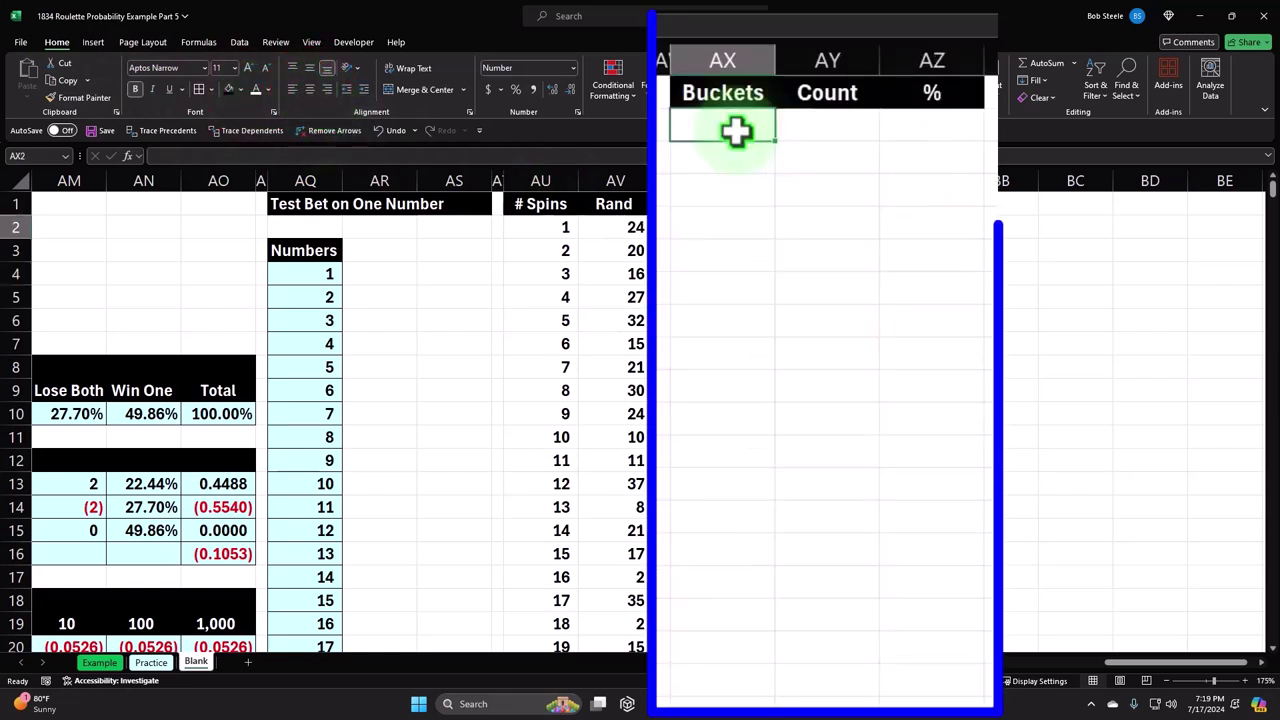
text(1)
key(Return)
text(2)
key(Return)
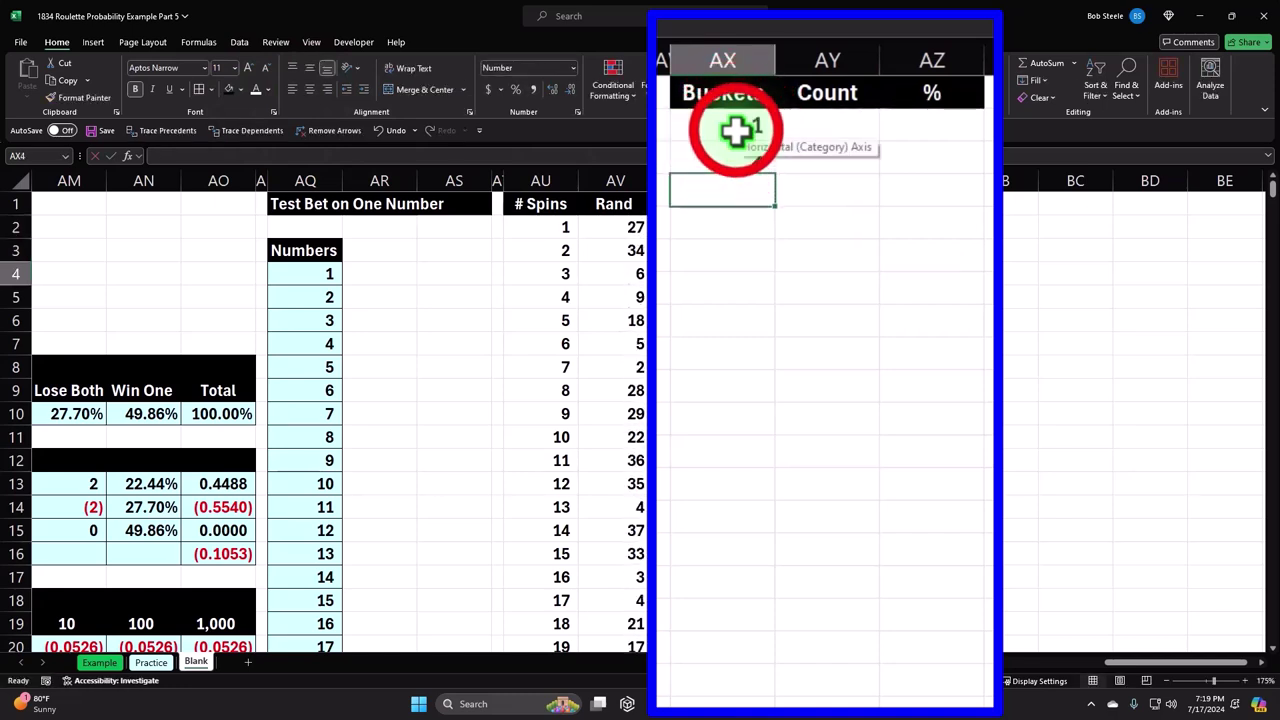
drag(737, 129, 759, 403)
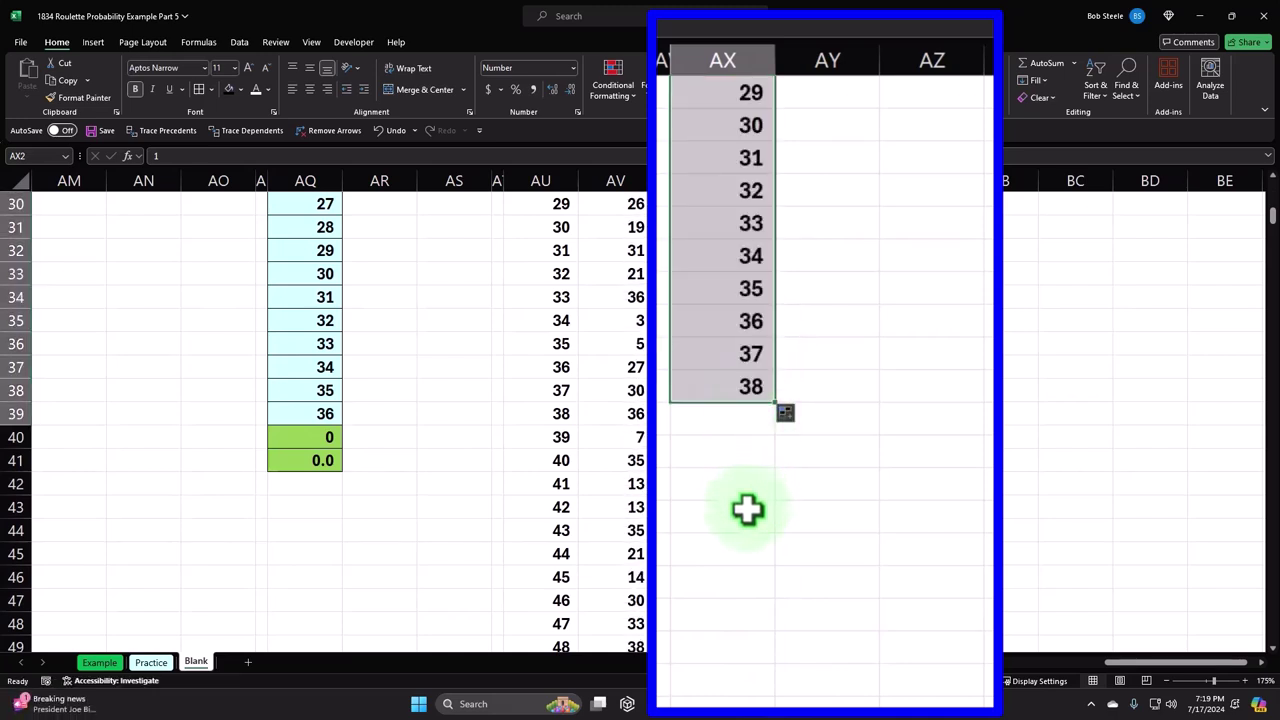
Shade buckets 37 and 38 light green.
drag(737, 357, 735, 396)
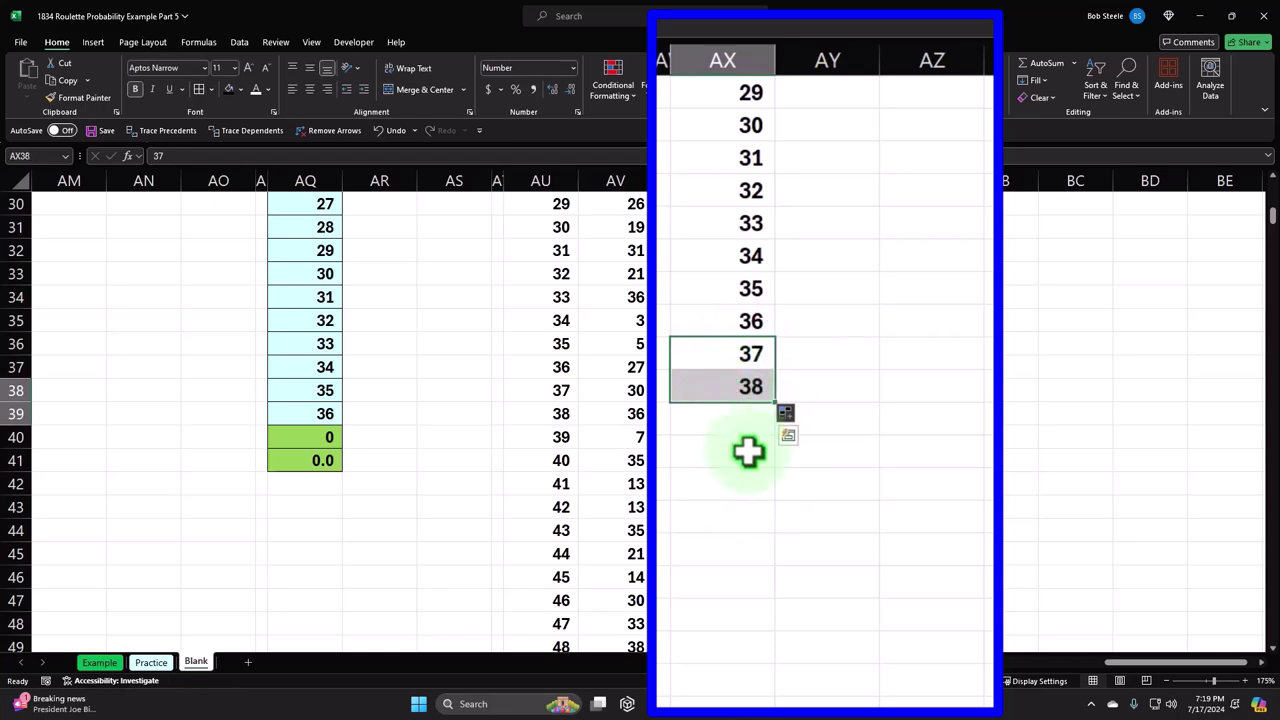
click(737, 322)
scroll(713, 371, up, 10)
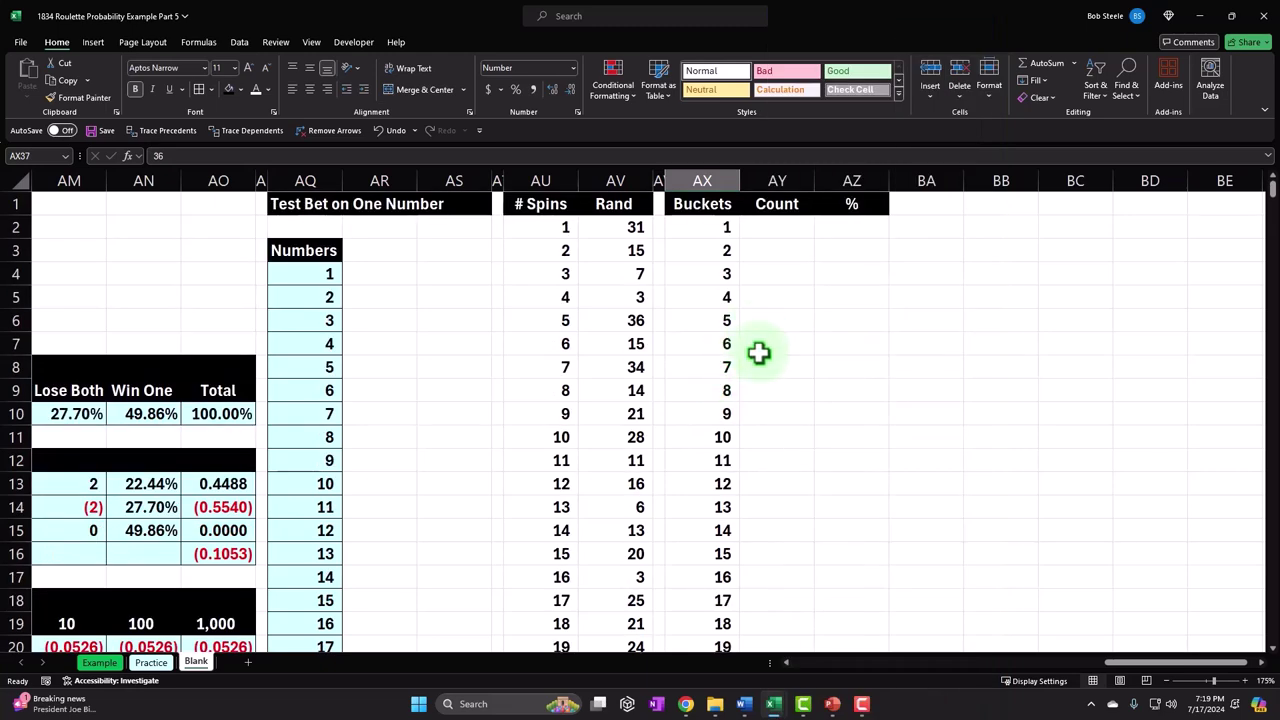
scroll(760, 360, down, 7)
drag(722, 577, 722, 600)
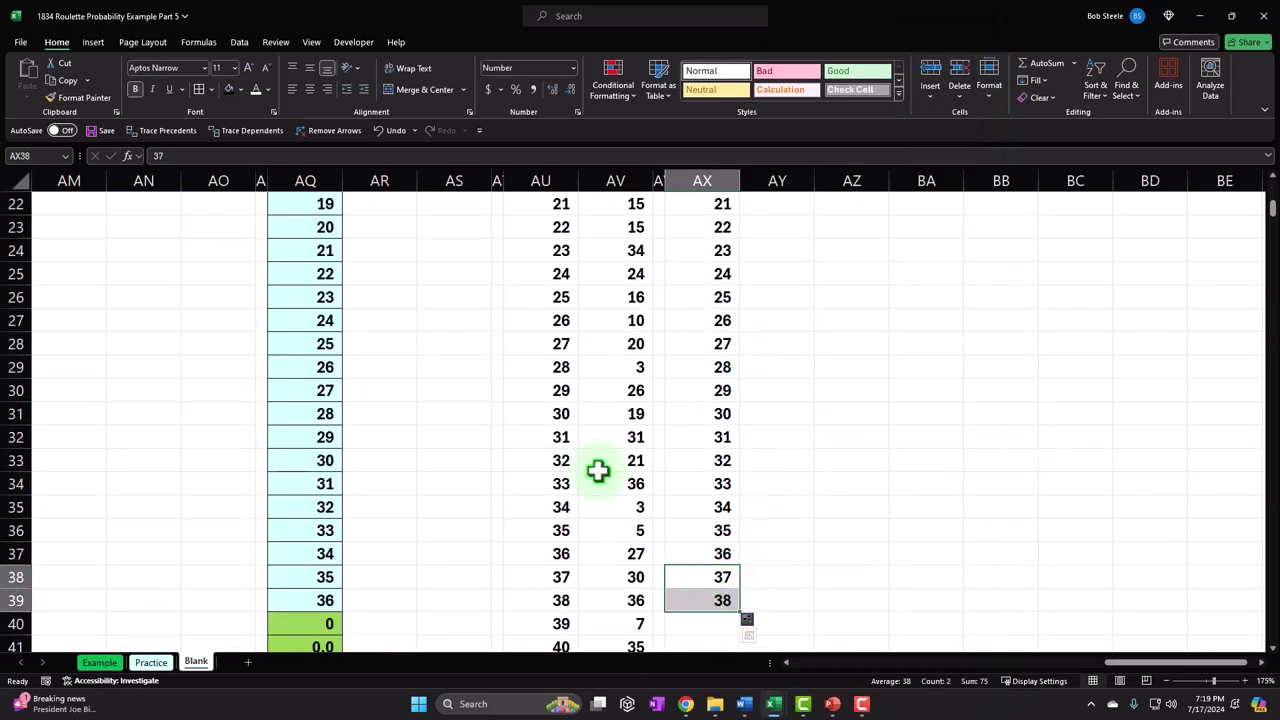
click(491, 155)
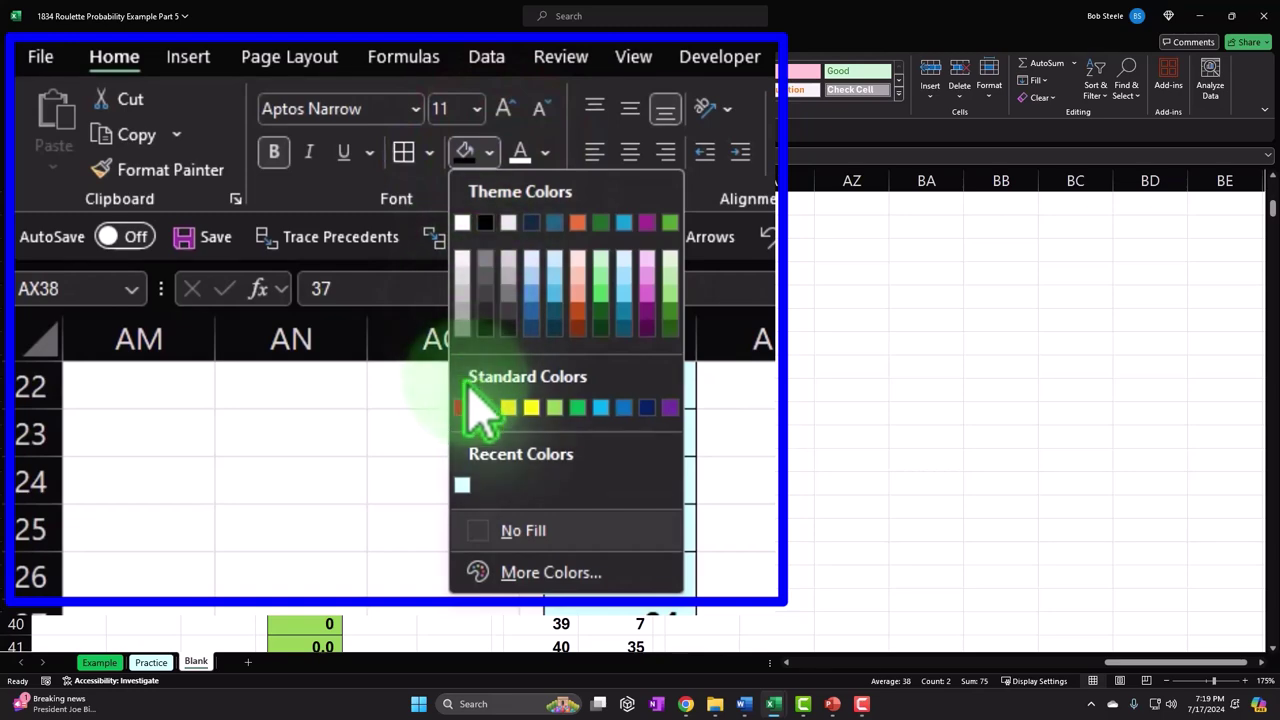
click(565, 410)
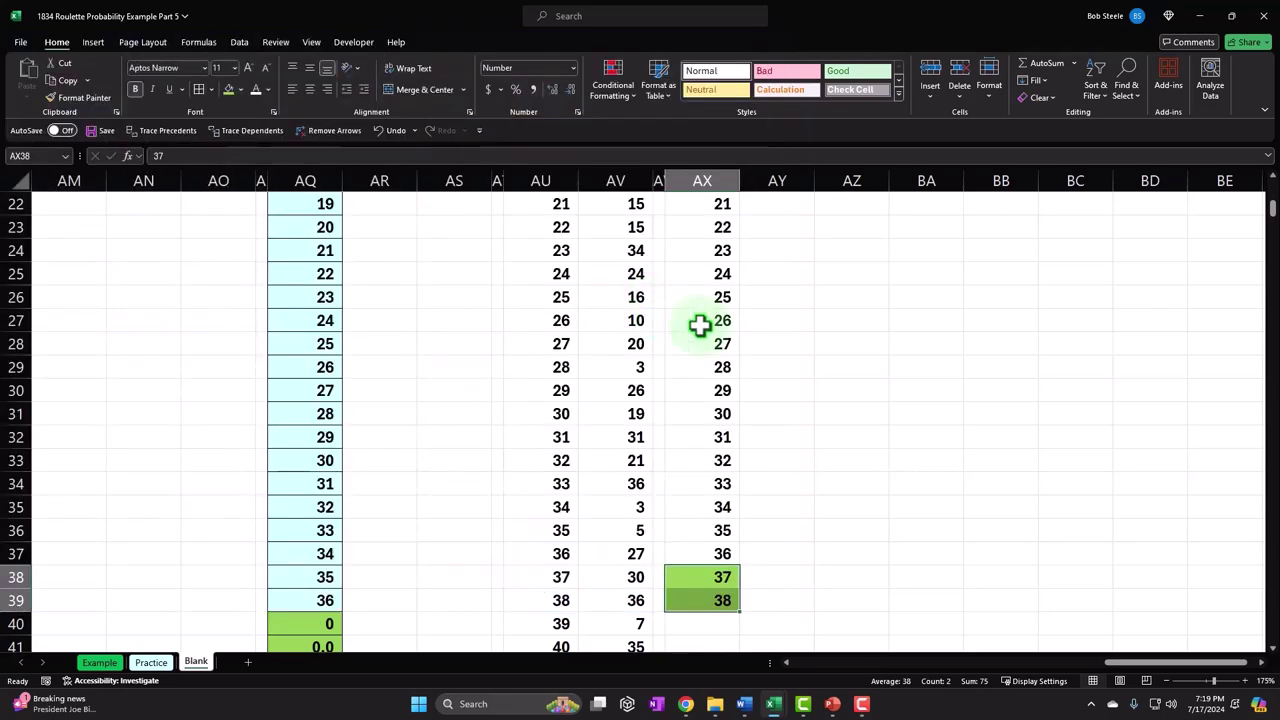
scroll(677, 314, up, 7)
click(770, 228)
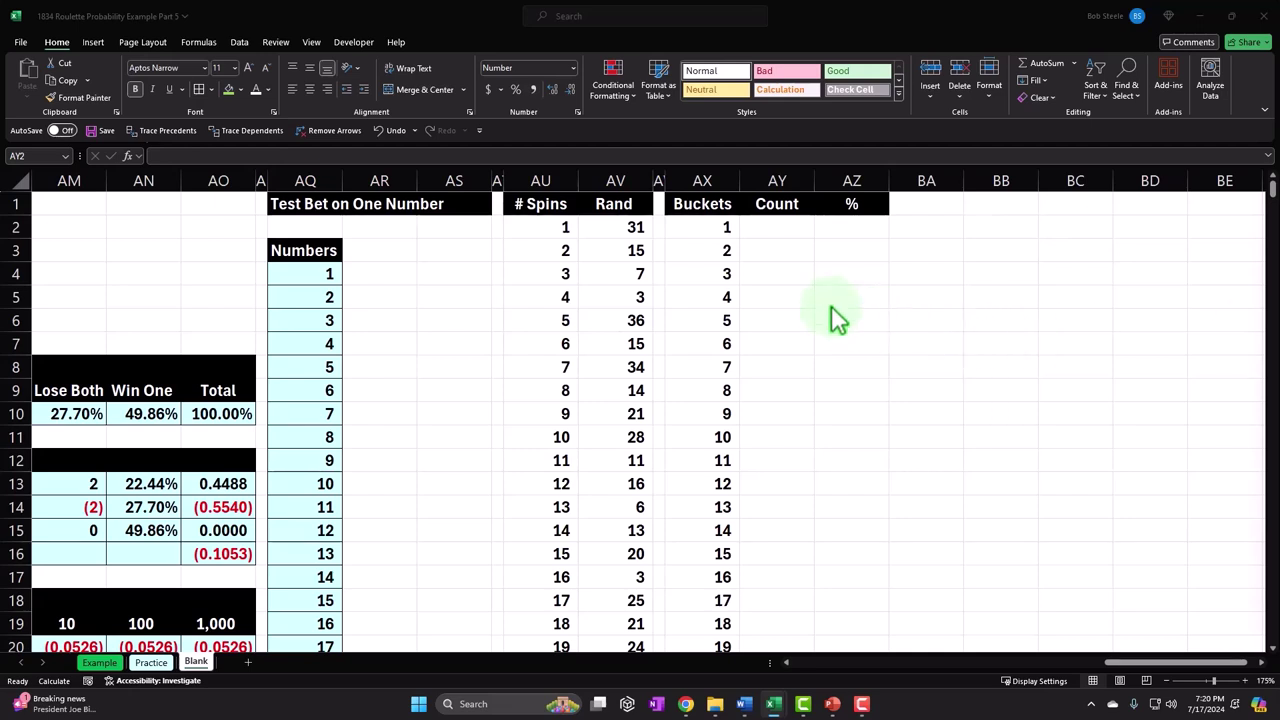
Enter =COUNTIF($AV$2:$AV$501,AX2) as bucket 1's count in AY2, giving 14.
click(849, 97)
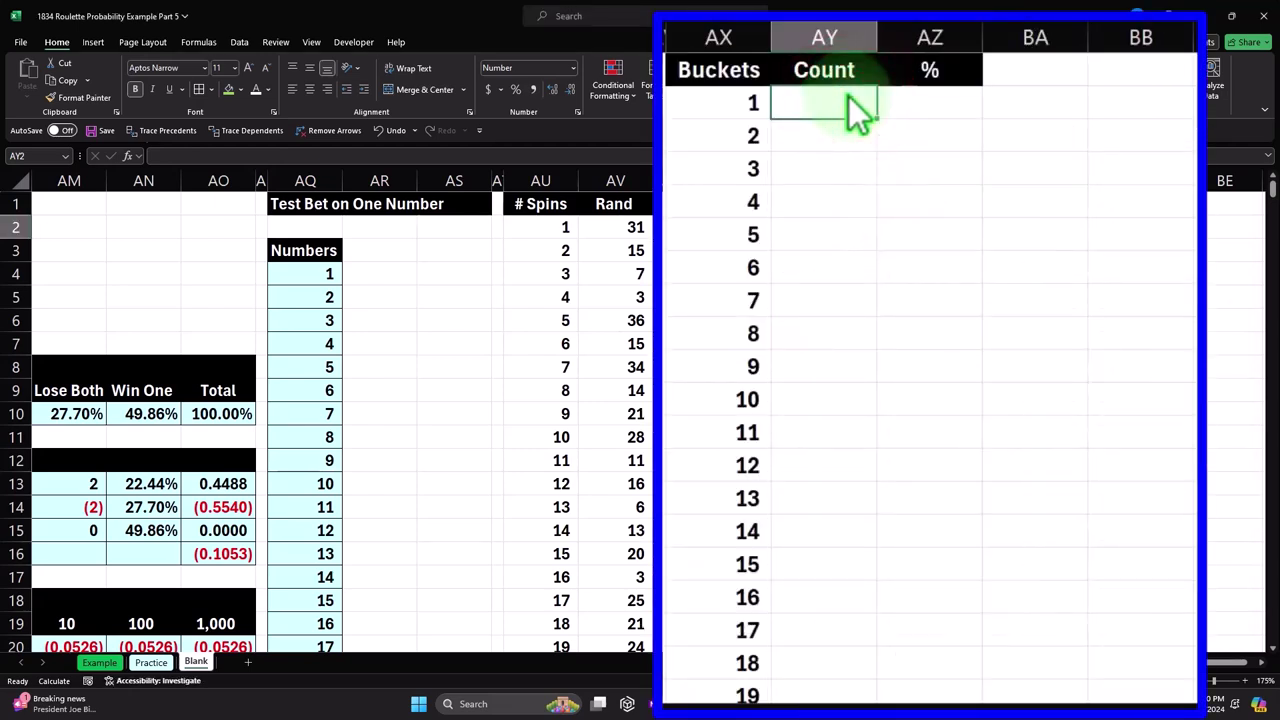
text(=count)
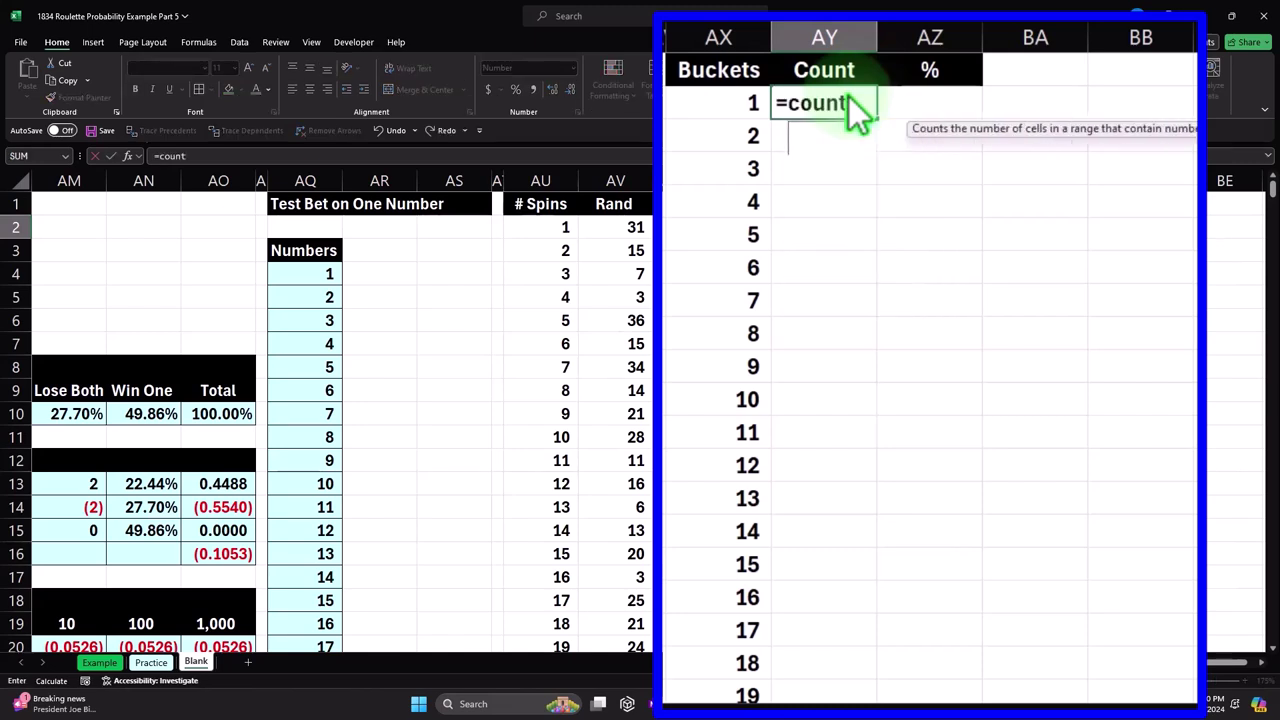
text(if)
key(Tab)
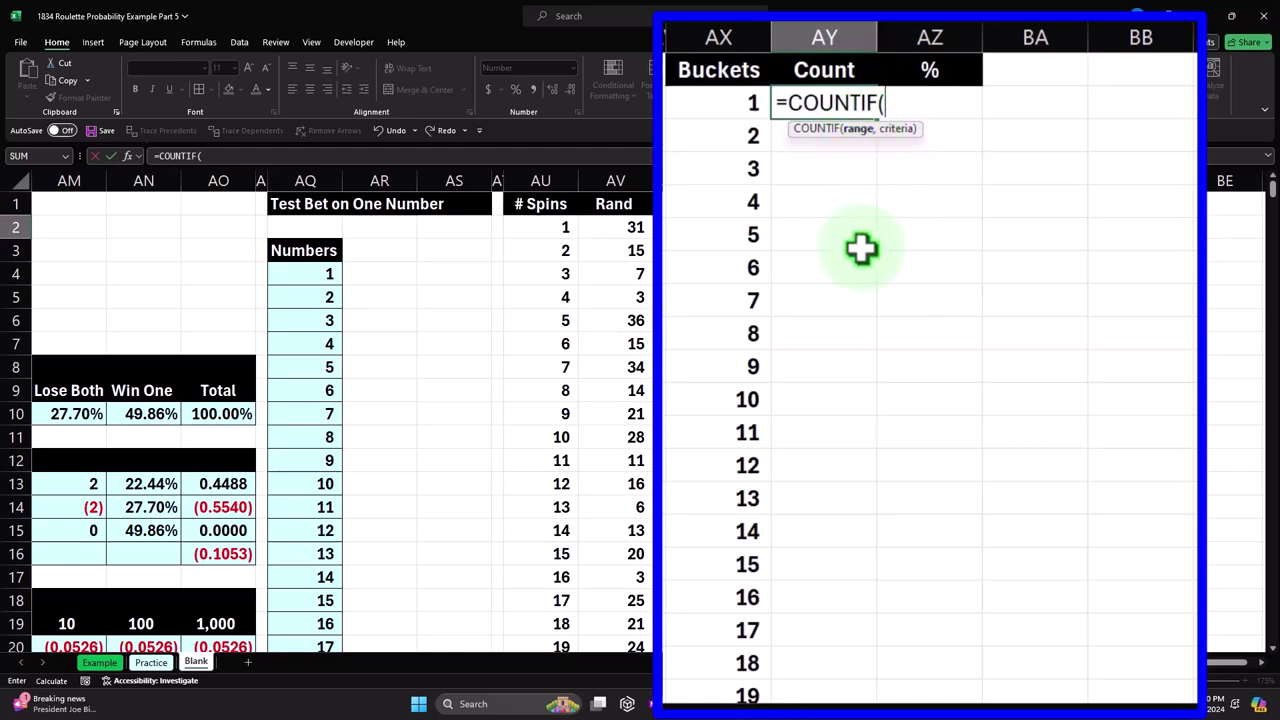
key(Left)
key(Left)
key(Left)
key(Down)
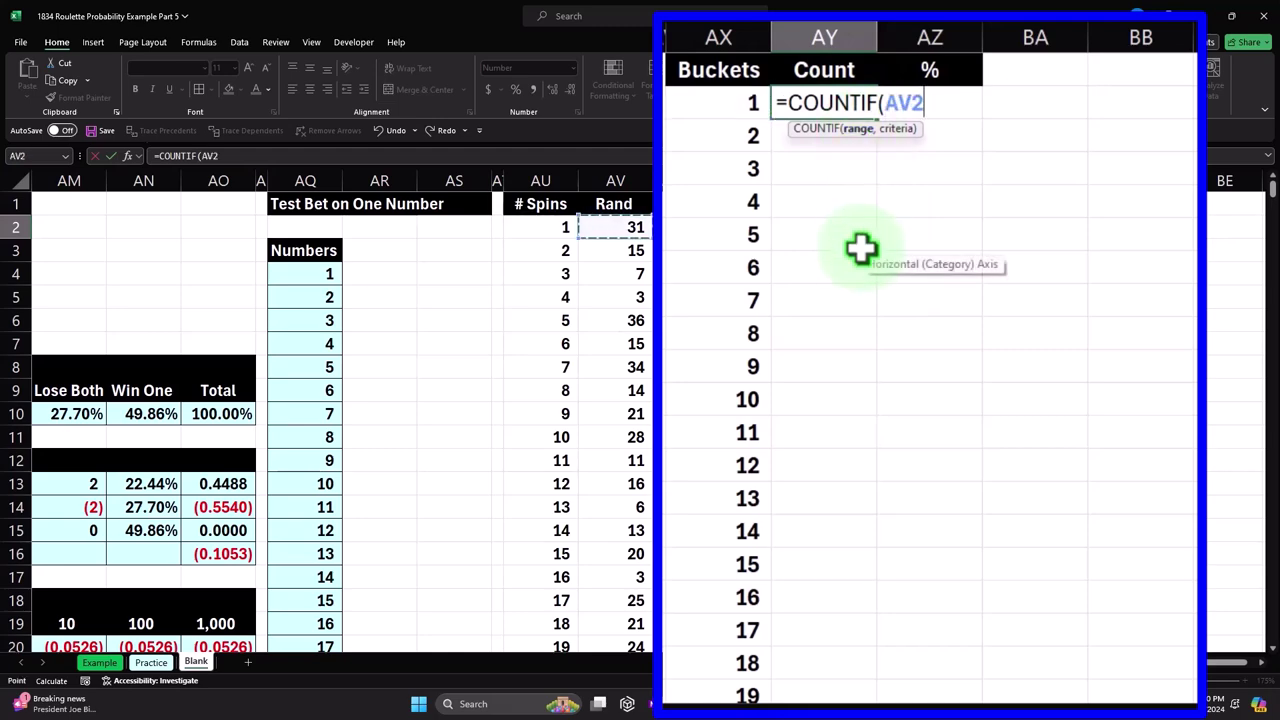
key(ctrl+shift+Down)
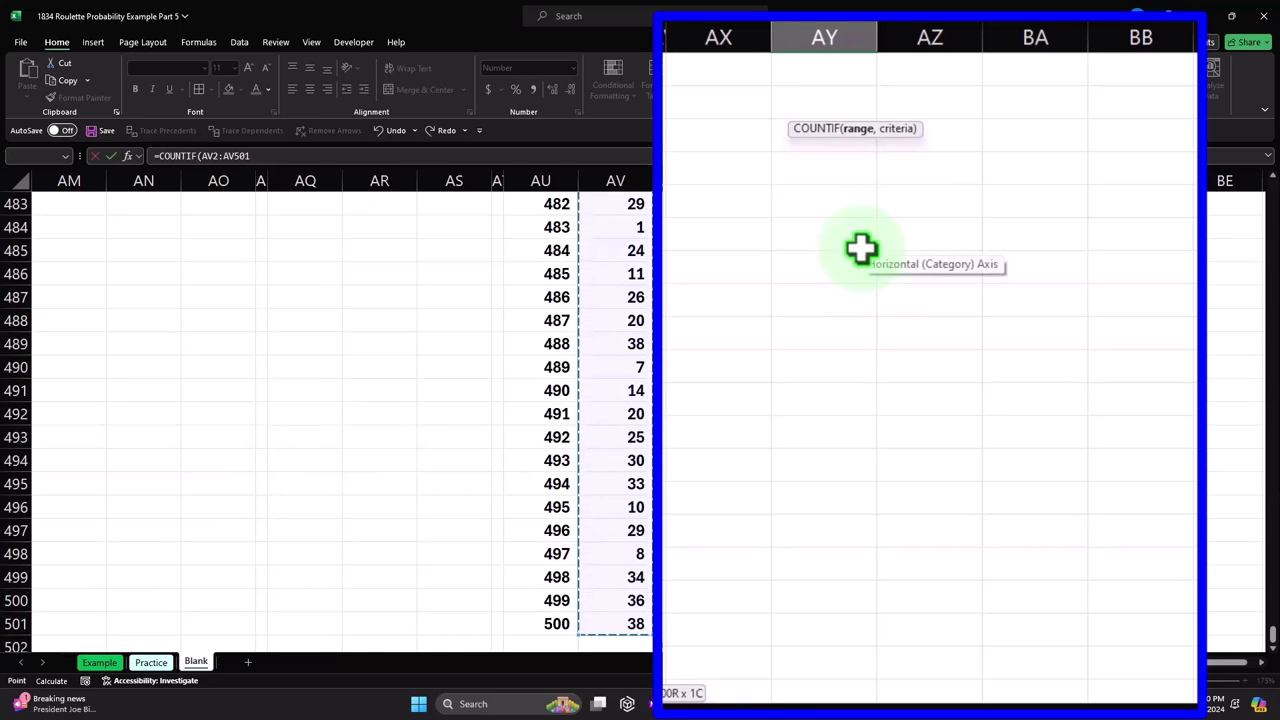
key(ctrl+BackSpace)
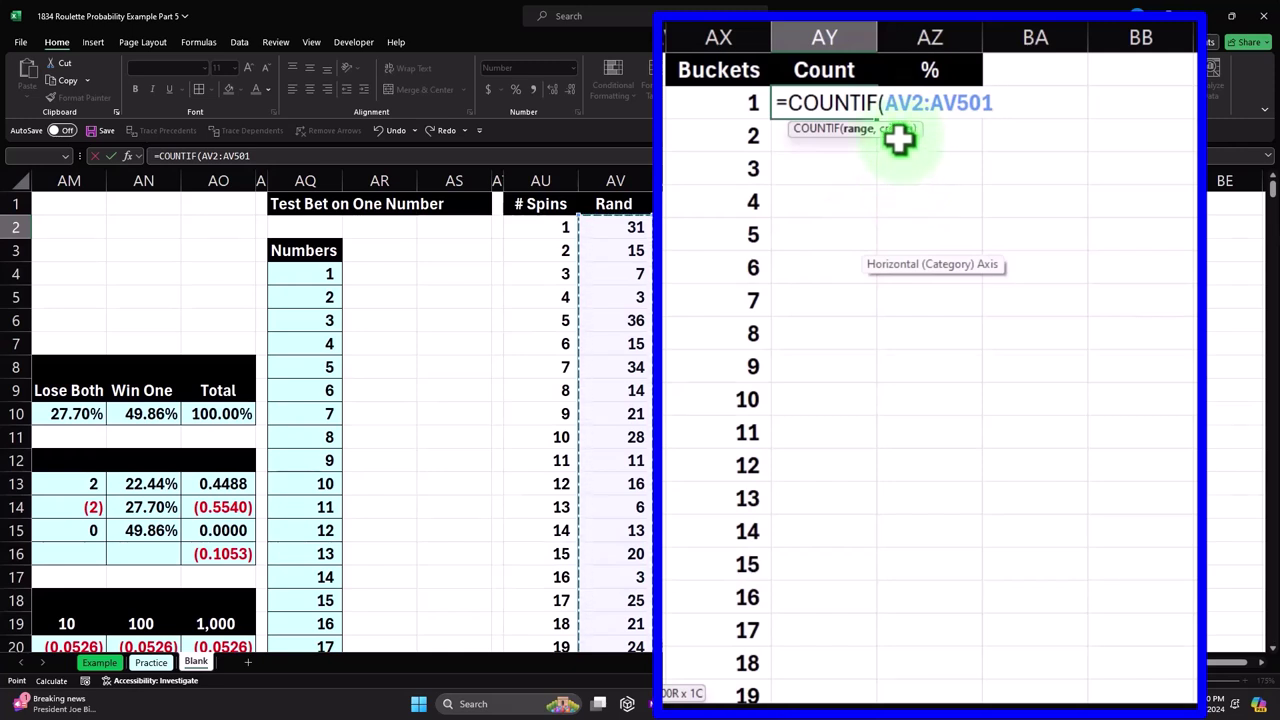
key(F4)
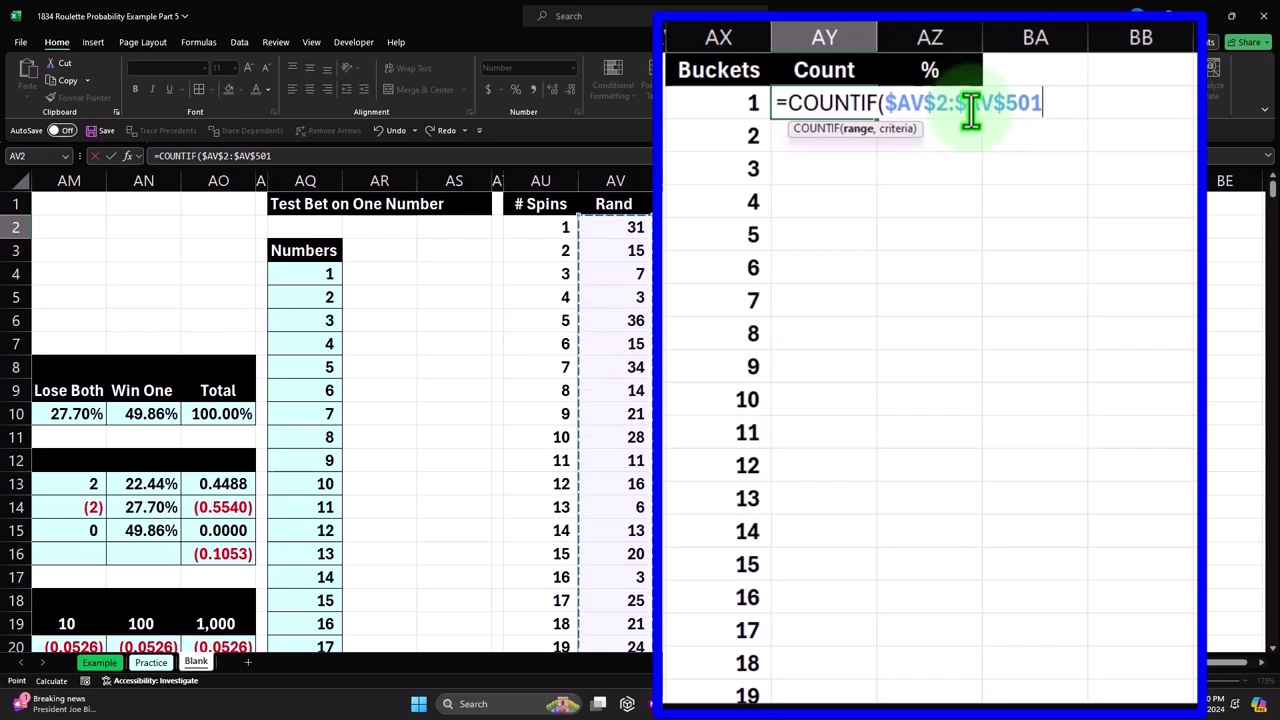
text(,)
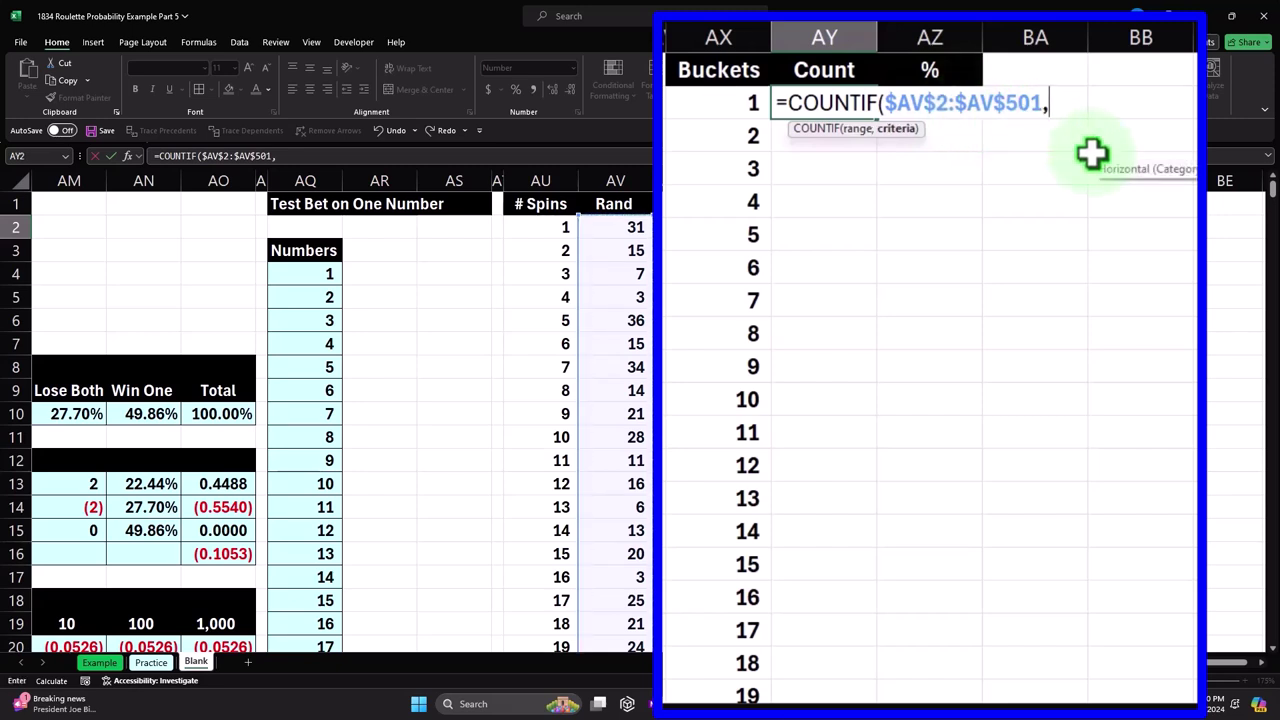
key(Left)
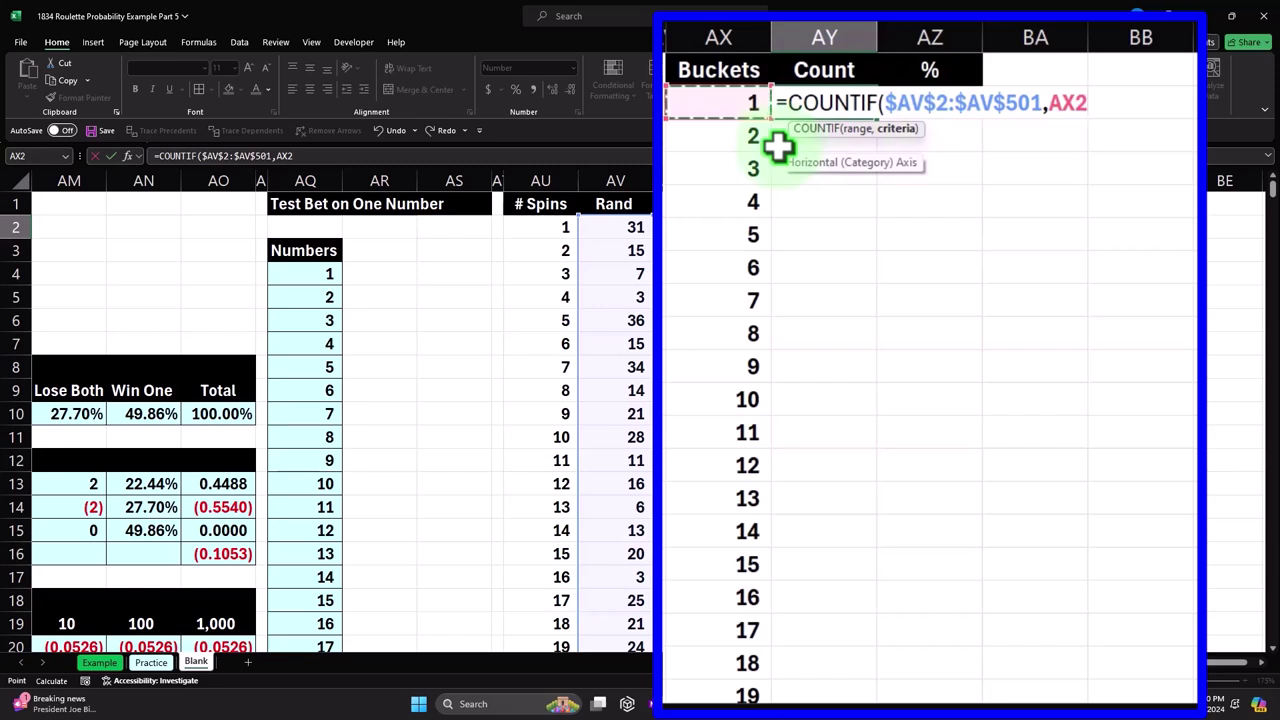
key(Return)
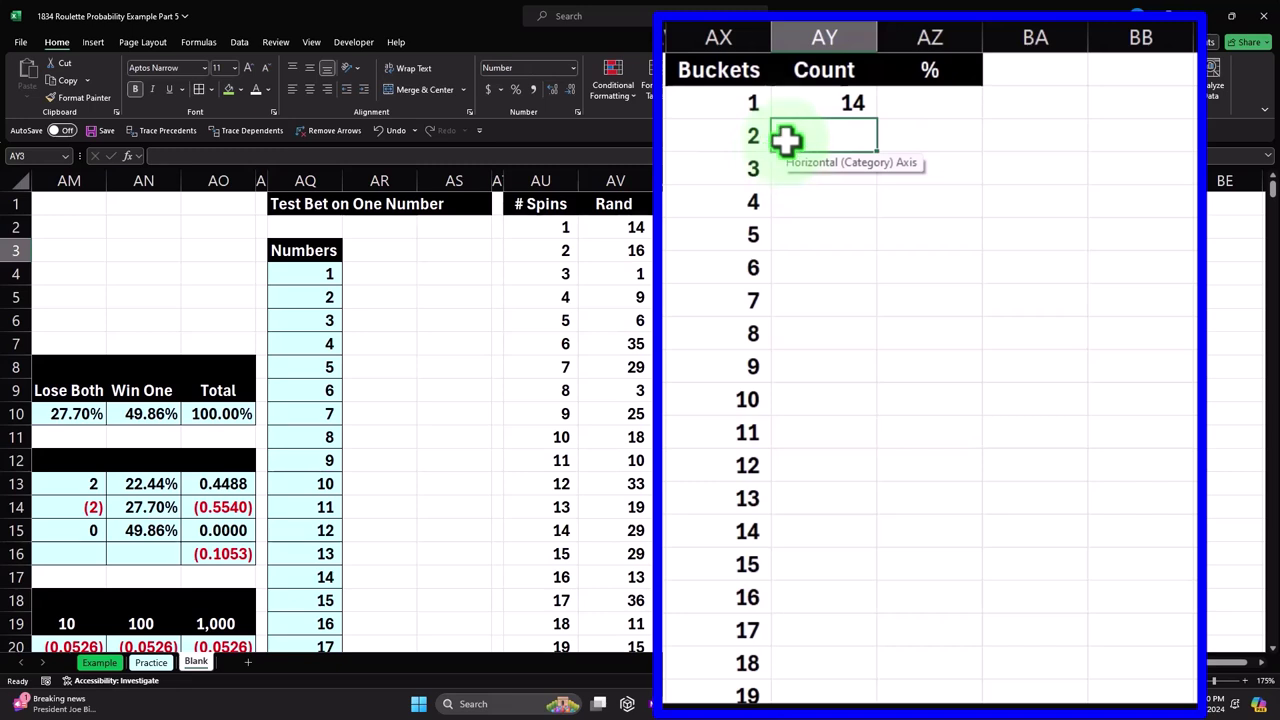
click(745, 103)
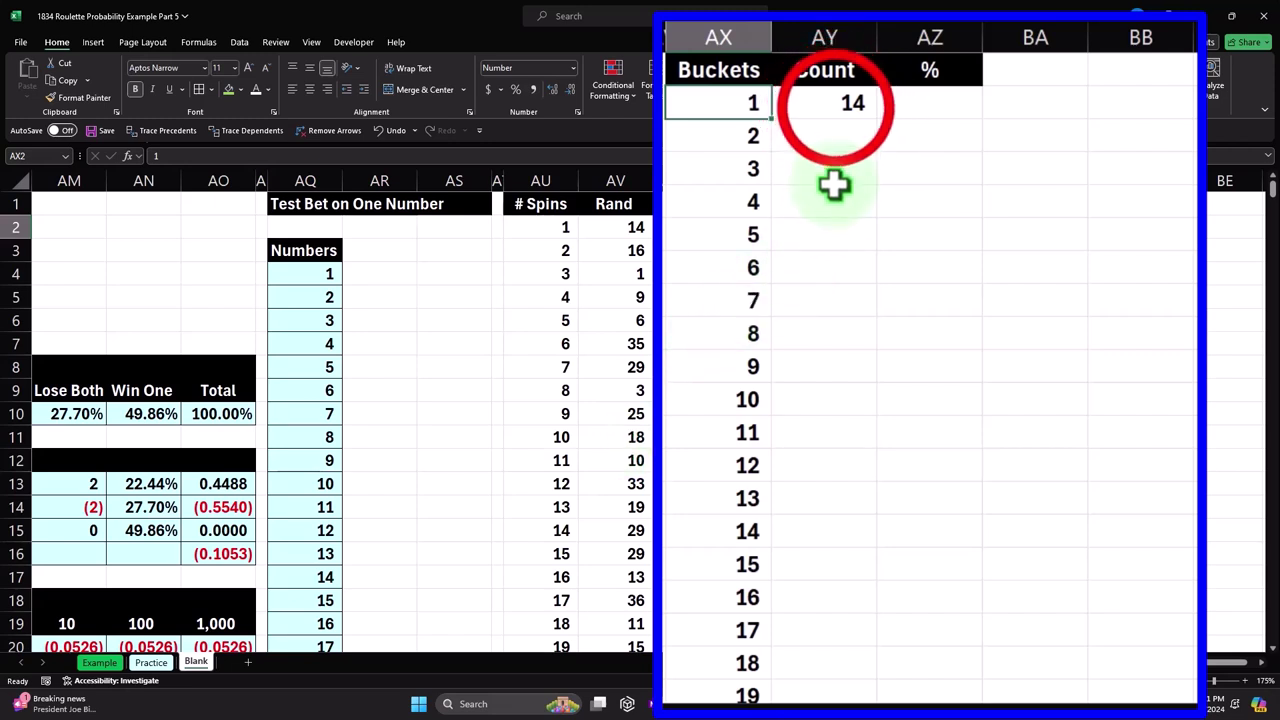
Copy bucket 1's COUNTIF formula down through all 38 buckets to row 39.
click(838, 106)
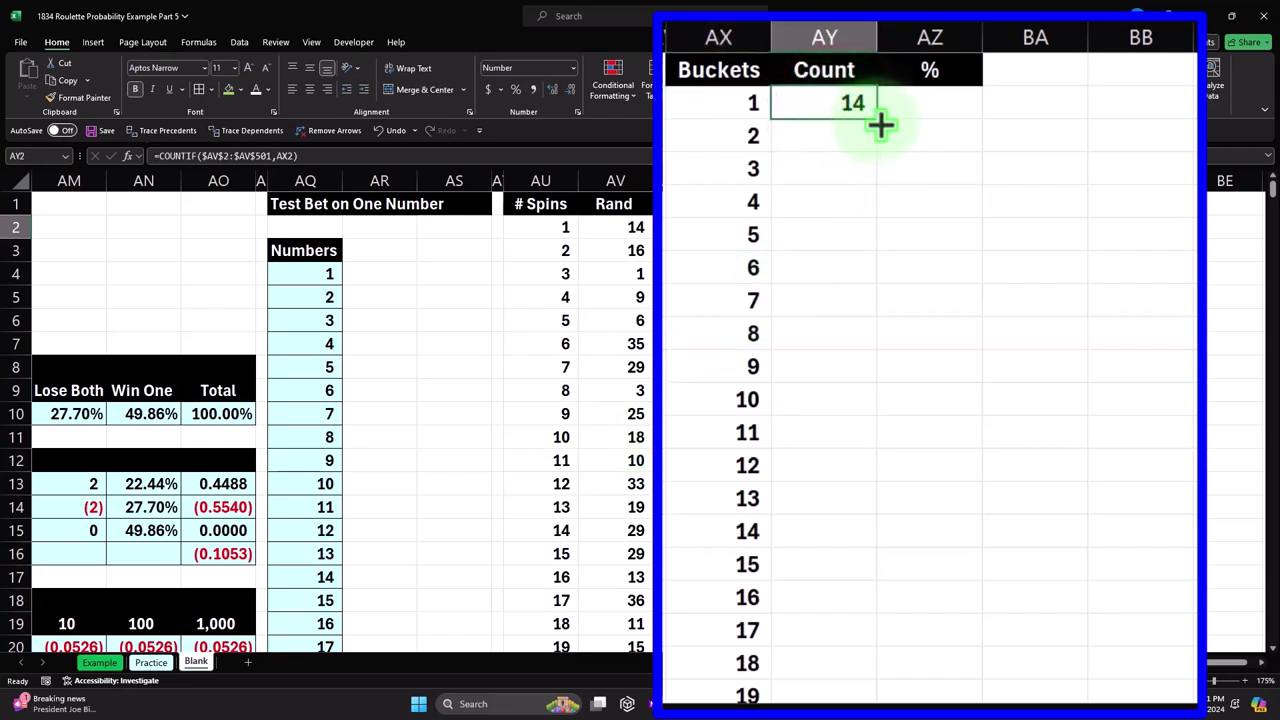
double_click(877, 119)
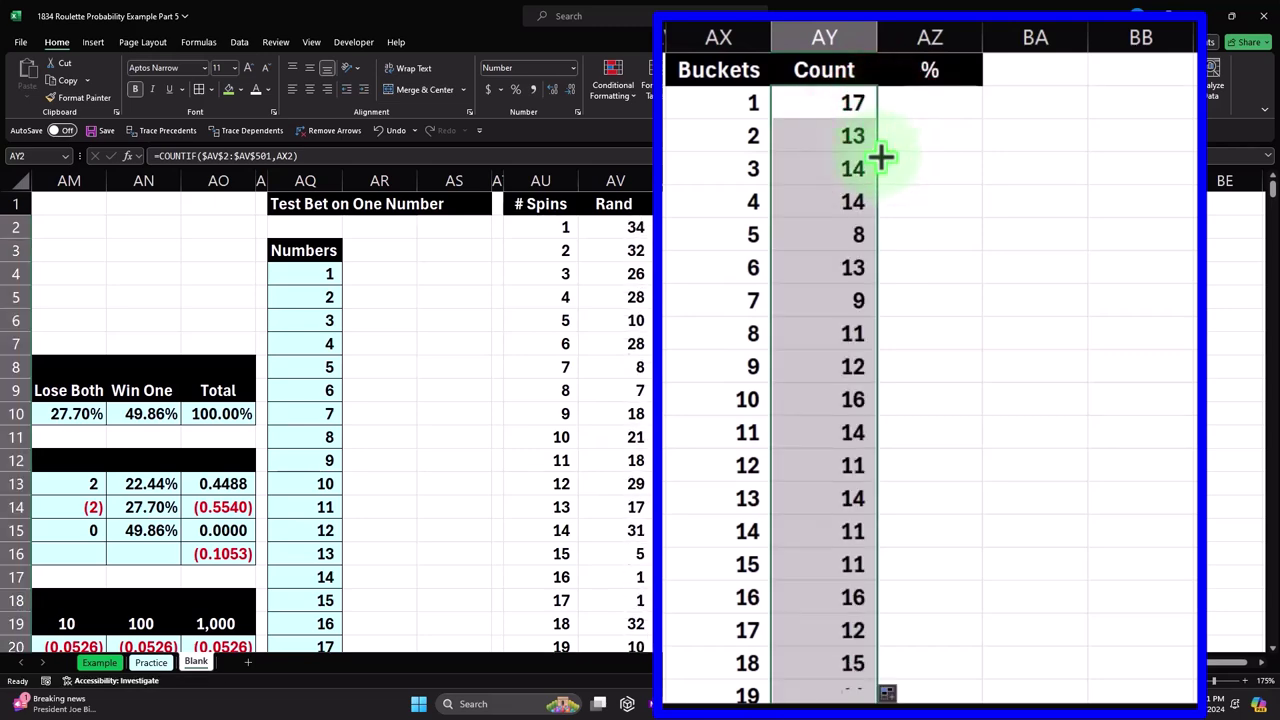
scroll(883, 205, down, 4)
scroll(880, 210, down, 3)
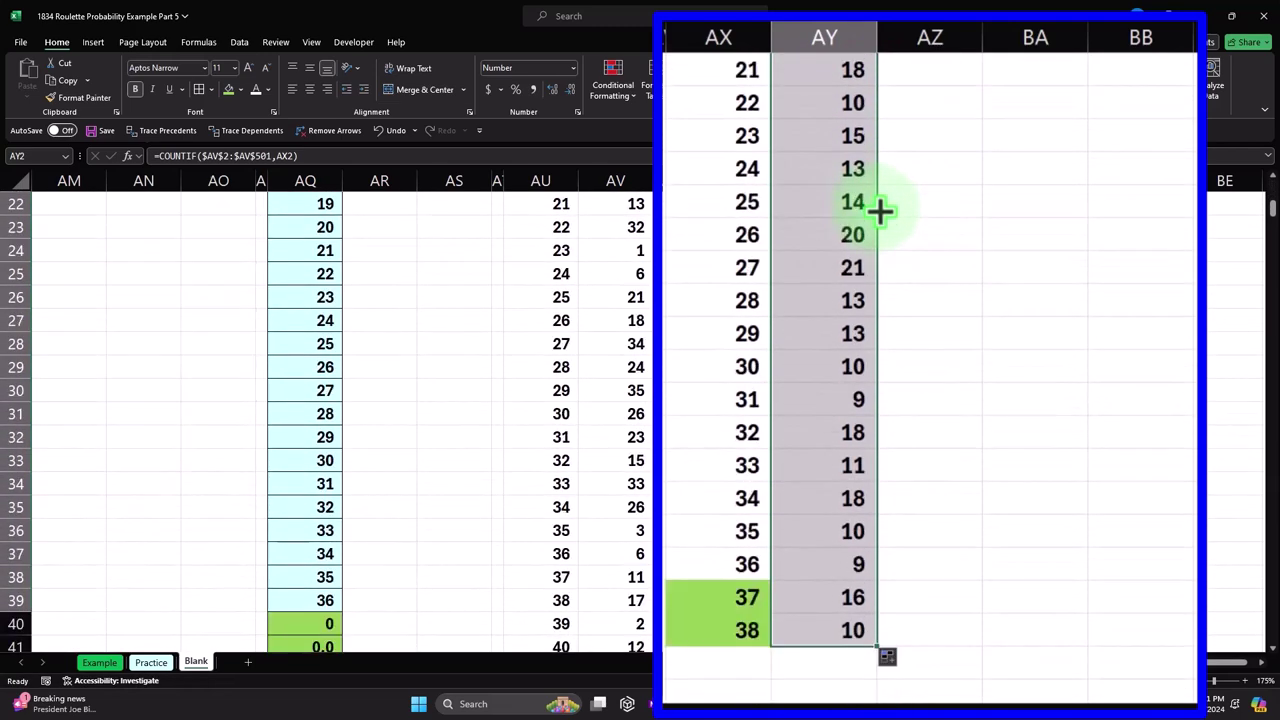
double_click(852, 530)
key(Return)
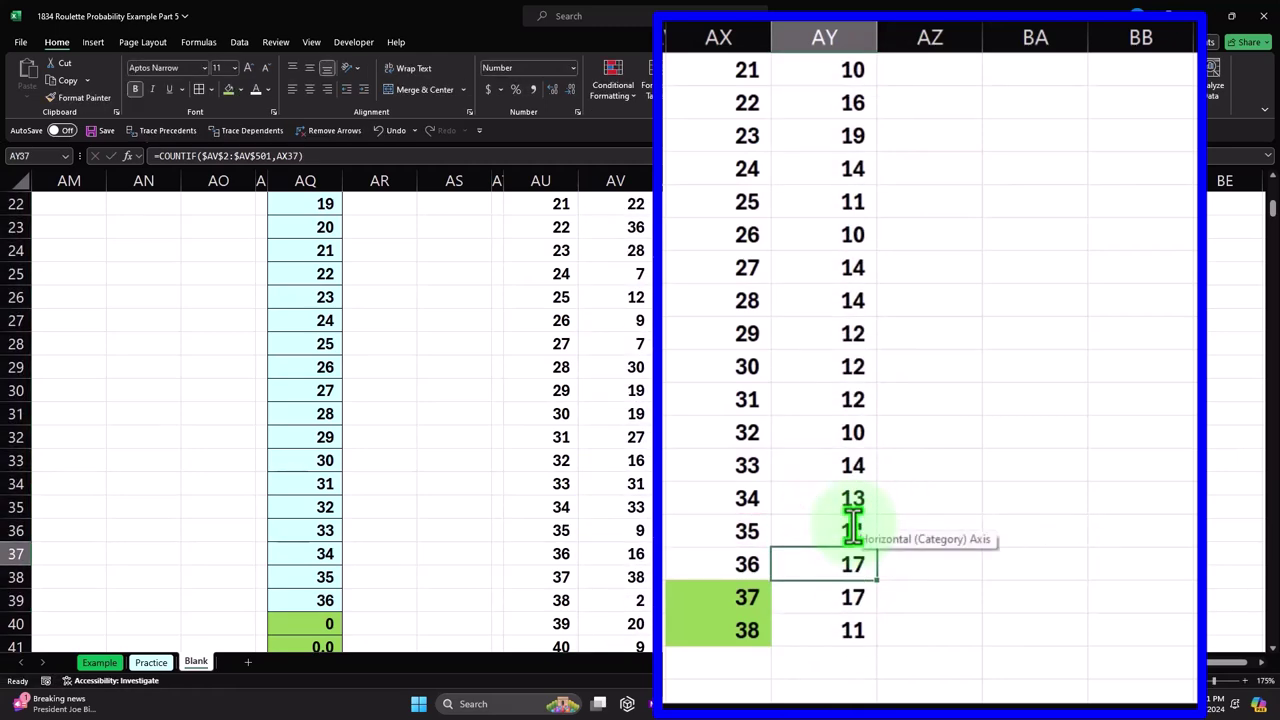
scroll(852, 530, up, 7)
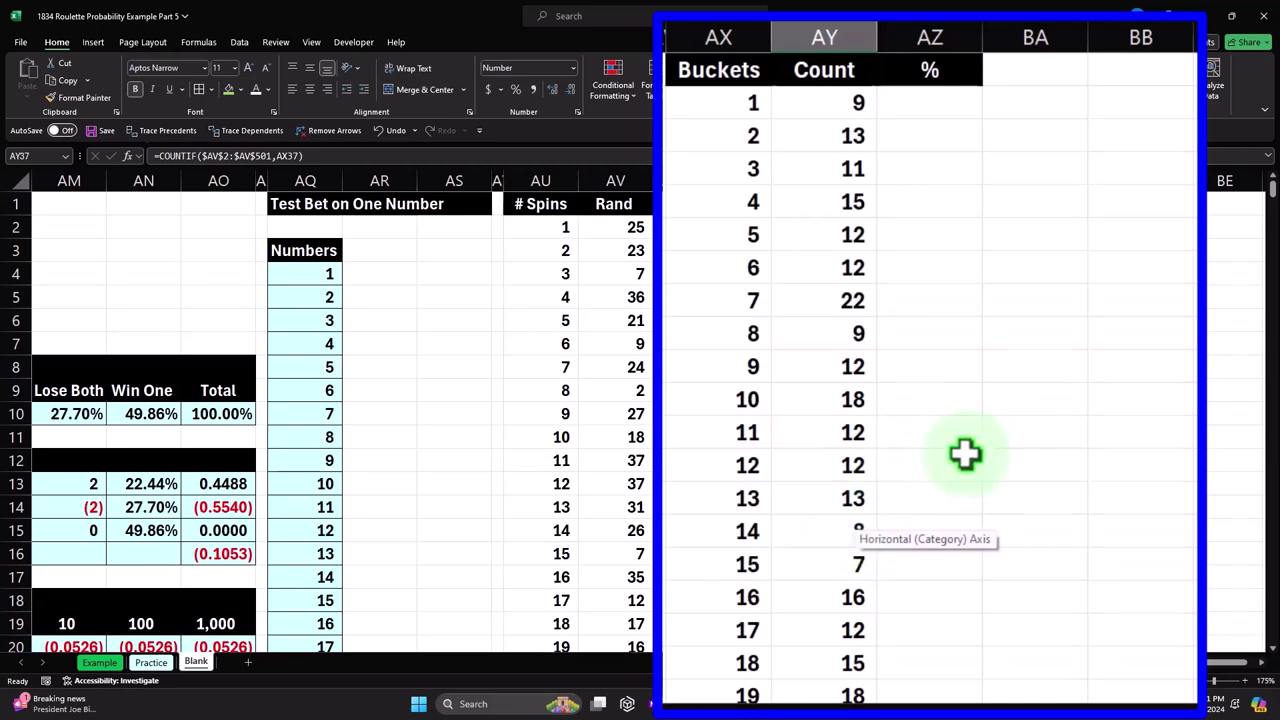
scroll(965, 453, down, 8)
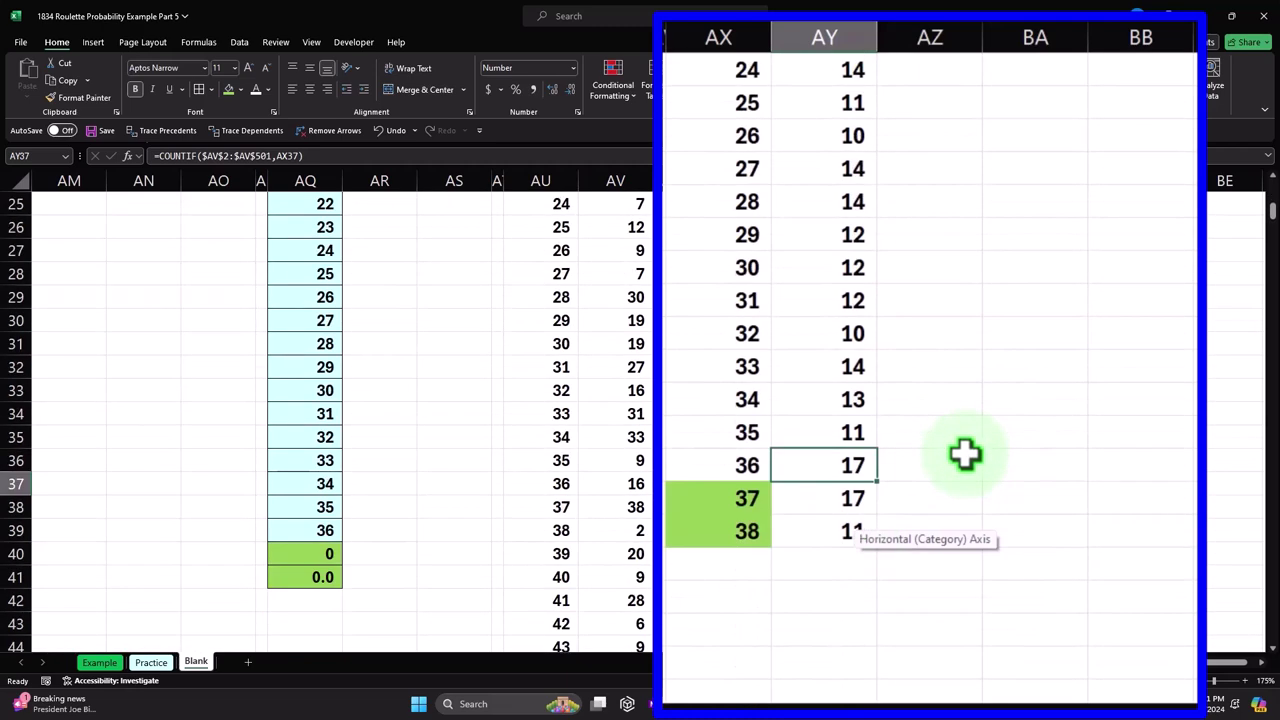
Enter a trial COUNT formula over the Count column in AY40.
click(727, 566)
click(800, 570)
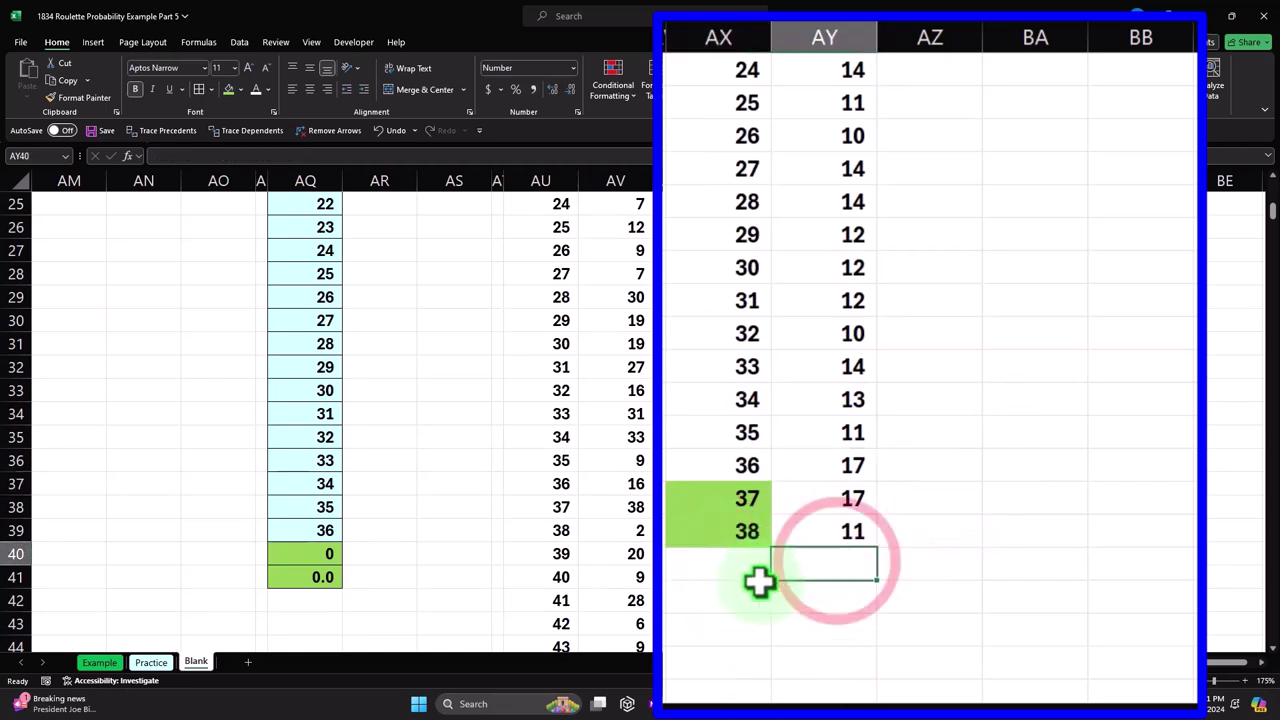
click(731, 571)
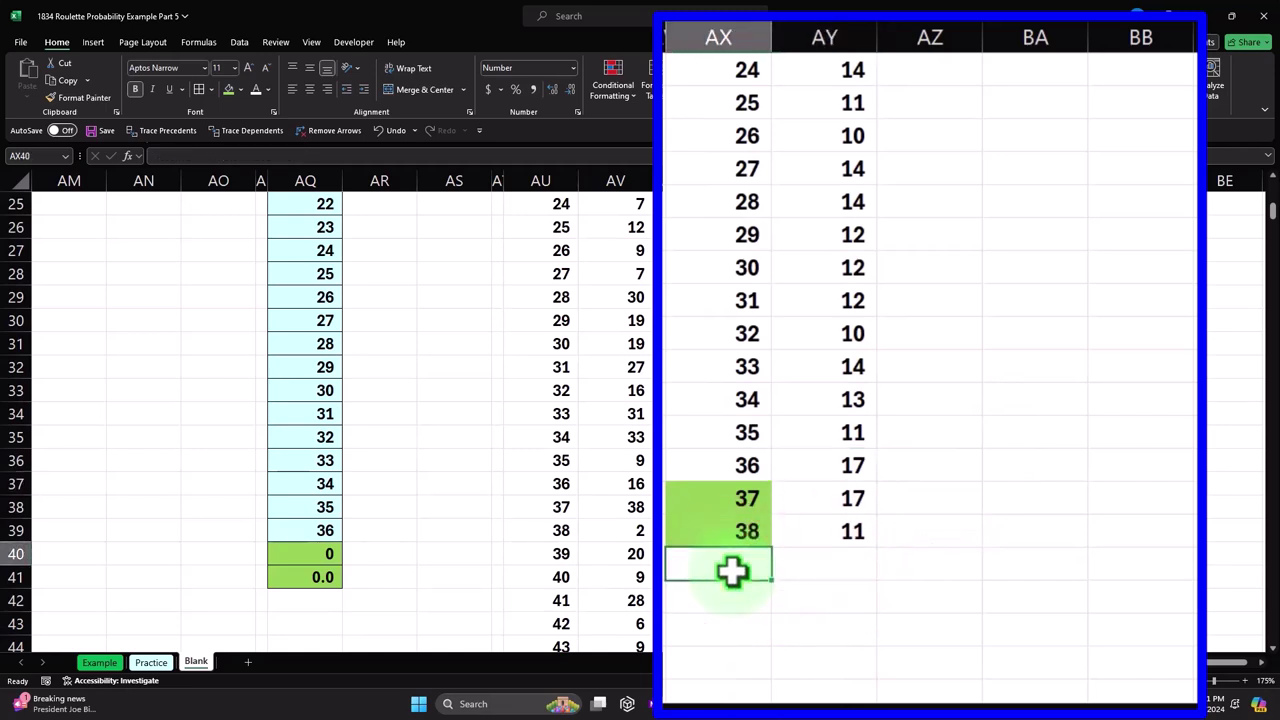
key(Right)
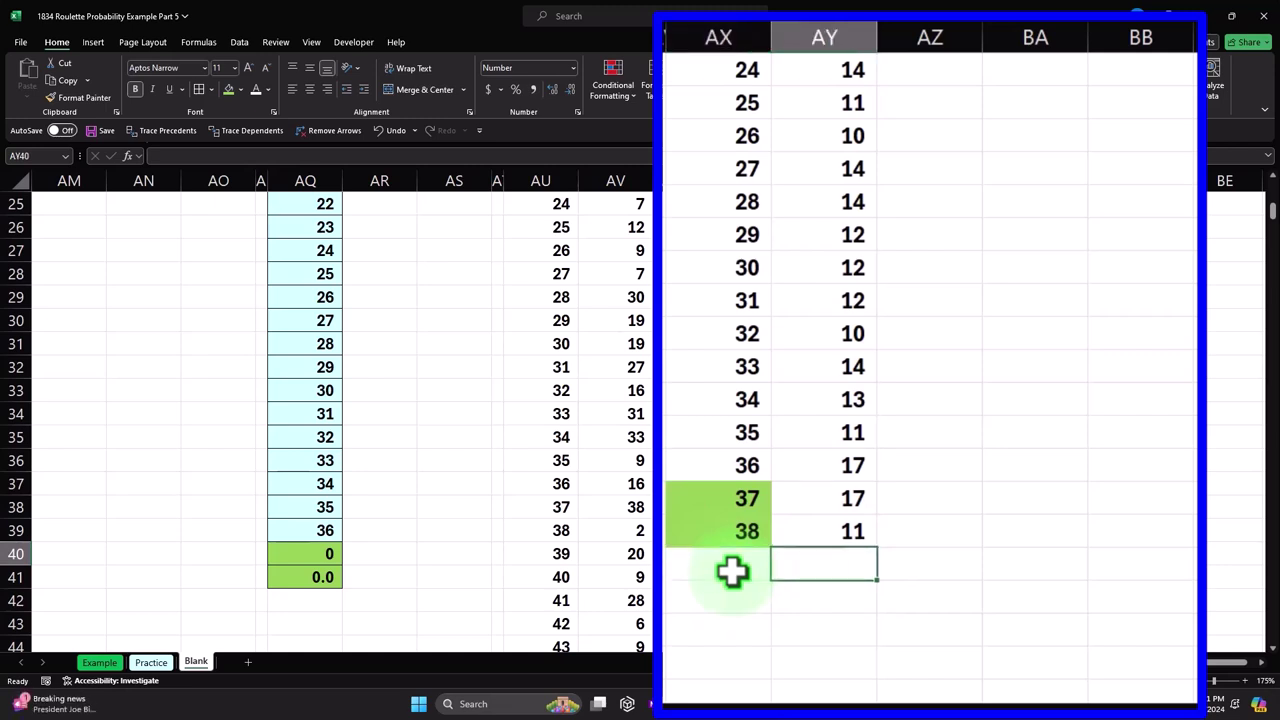
text(=count)
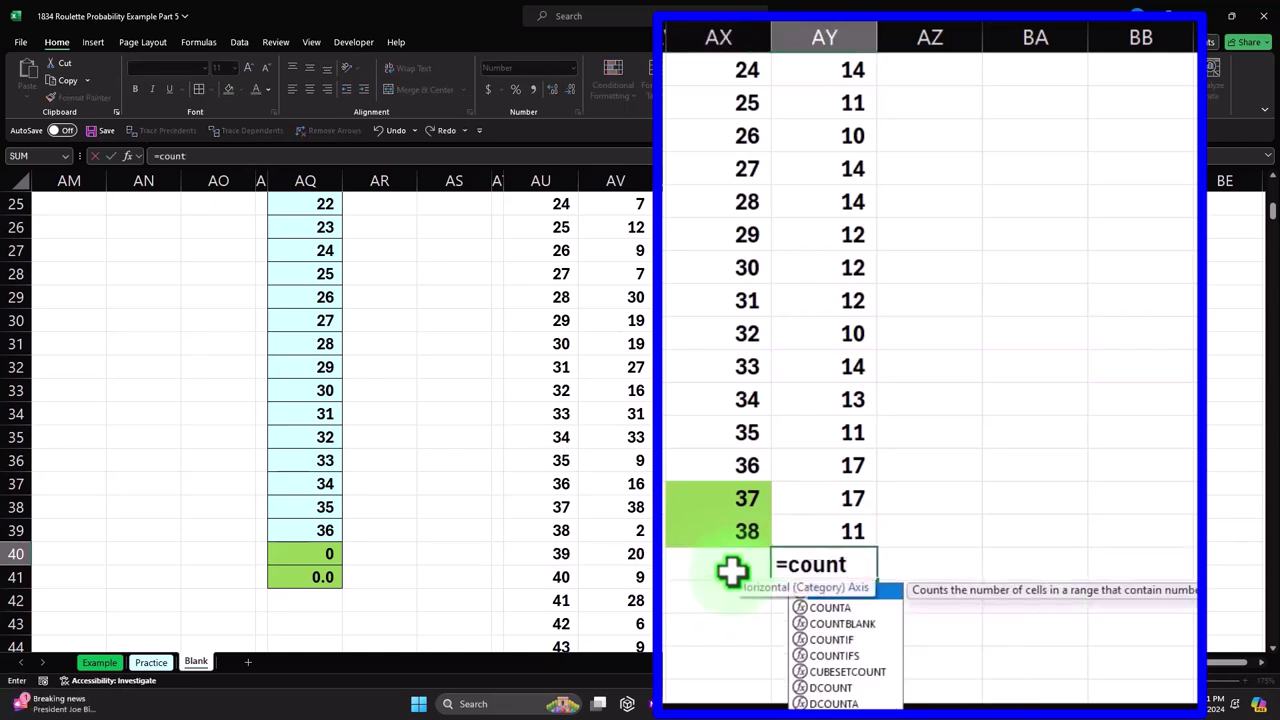
text(()
key(Up)
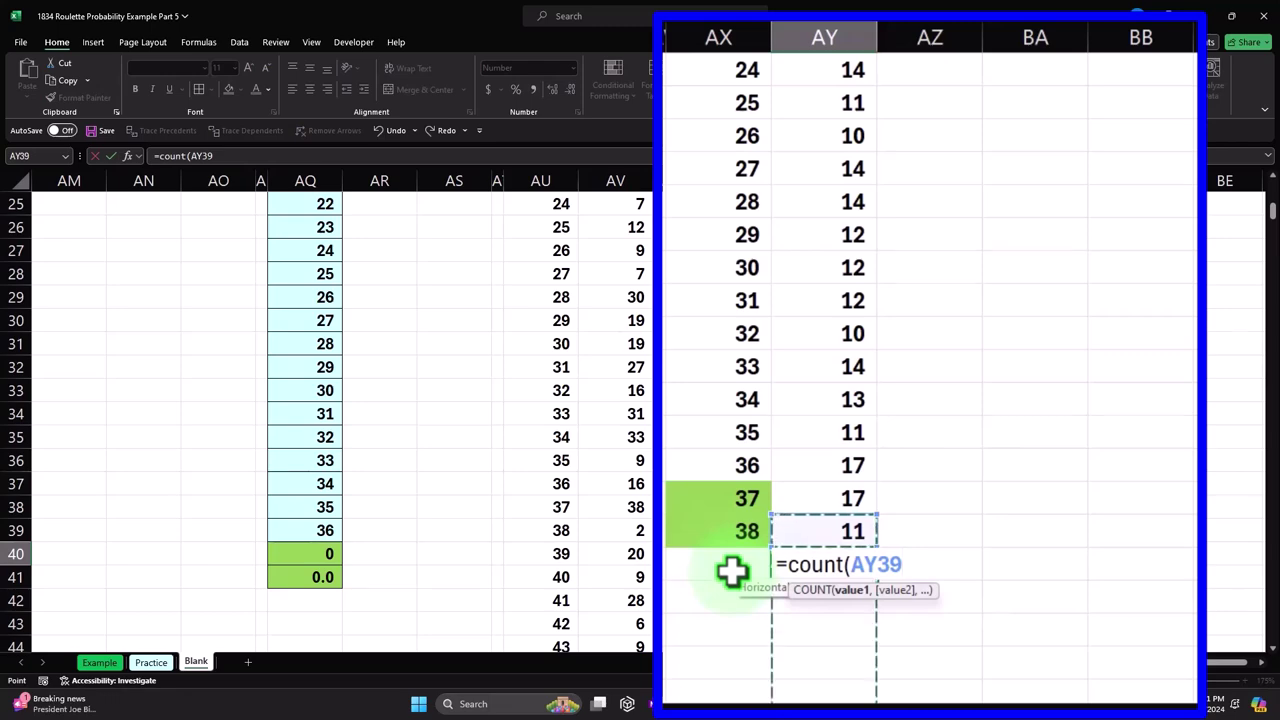
key(ctrl+shift+Up)
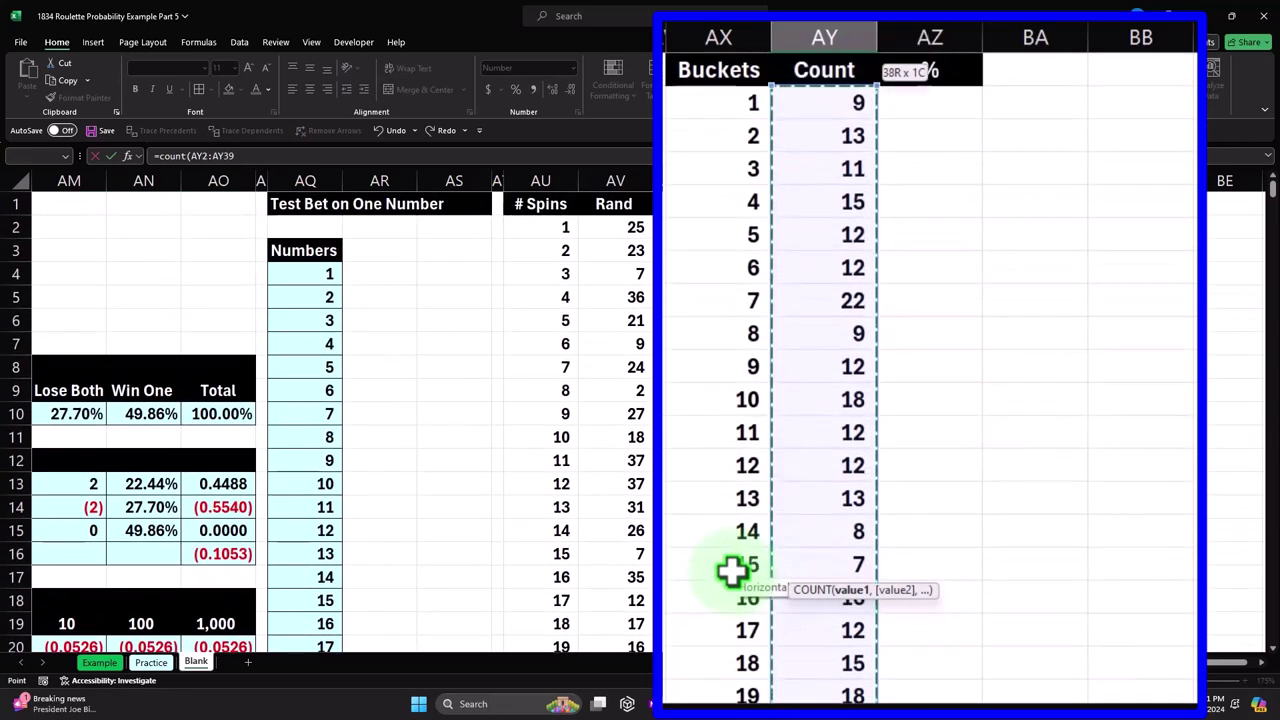
key(Return)
Replace it with =SUM(AY2:AY39), totalling 500 spins.
key(Up)
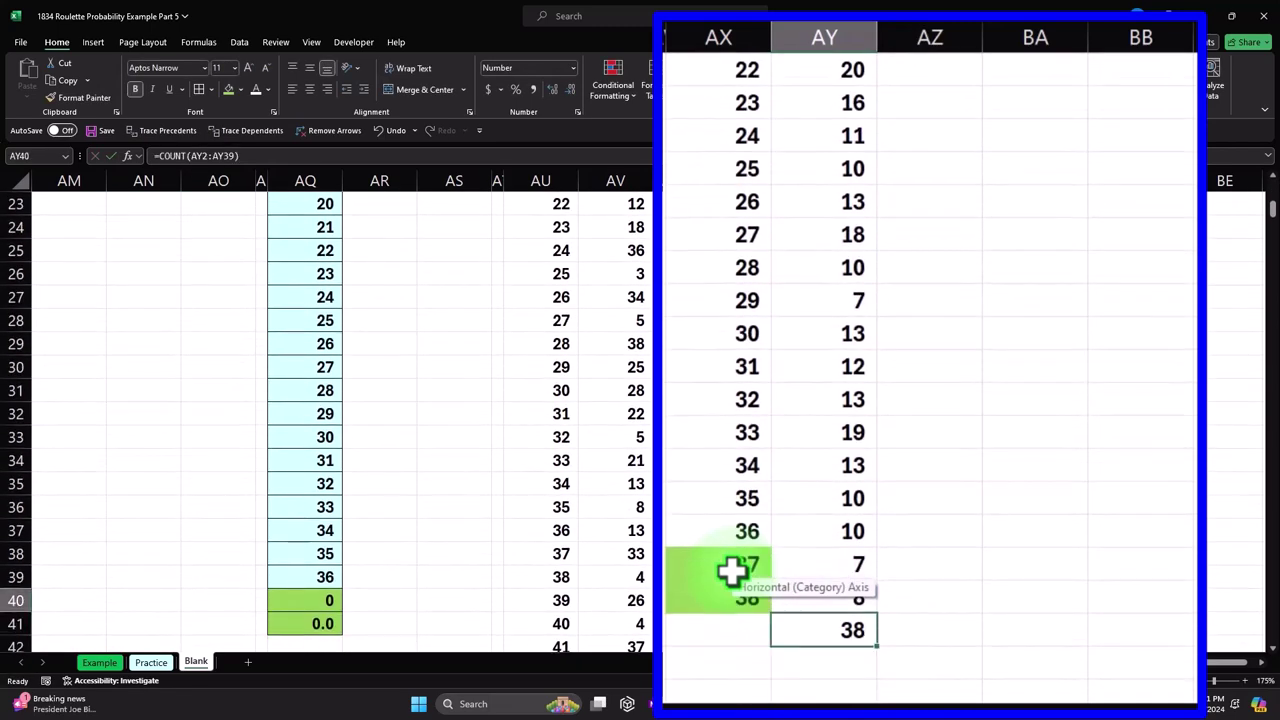
text(=sum()
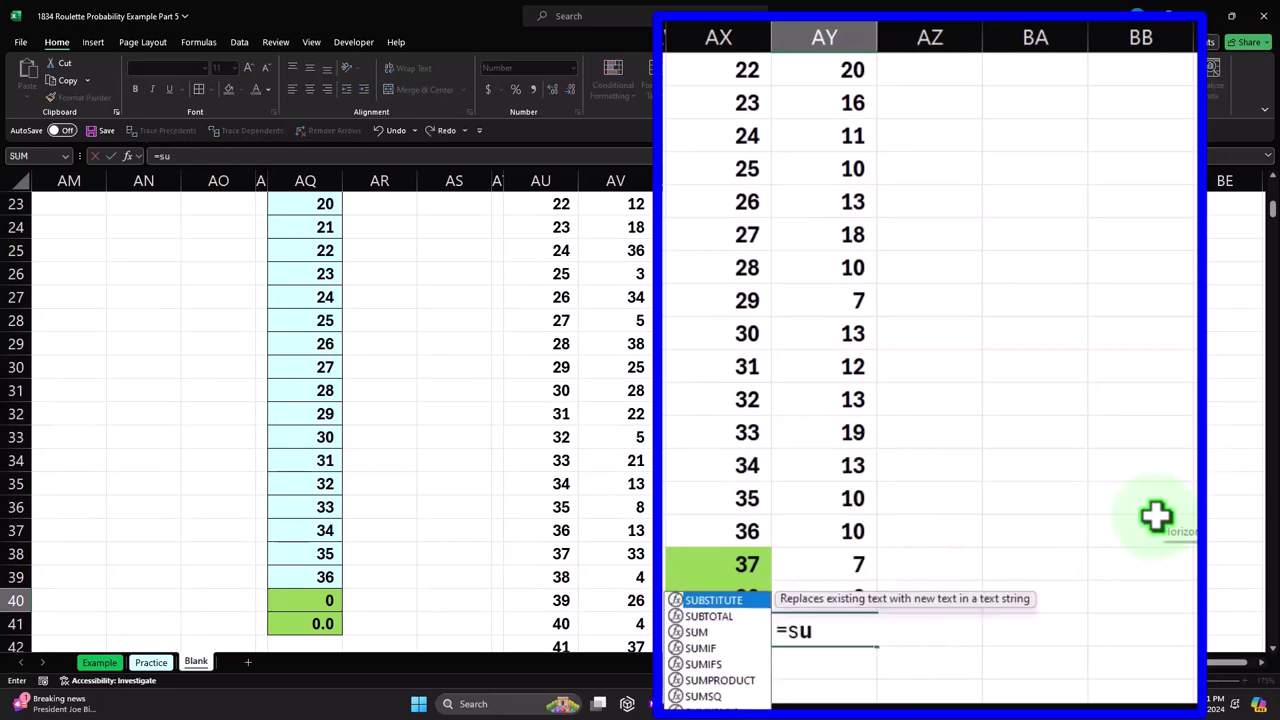
key(Up)
key(shift+Up)
key(shift+Up)
key(shift+Up)
key(shift+Up)
key(shift+Up)
key(shift+Up)
key(shift+Up)
key(shift+Up)
key(shift+Up)
key(shift+Up)
key(shift+Up)
key(shift+Up)
key(shift+Up)
key(shift+Up)
key(shift+Up)
key(shift+Up)
key(shift+Up)
key(shift+Up)
key(shift+Up)
key(shift+Up)
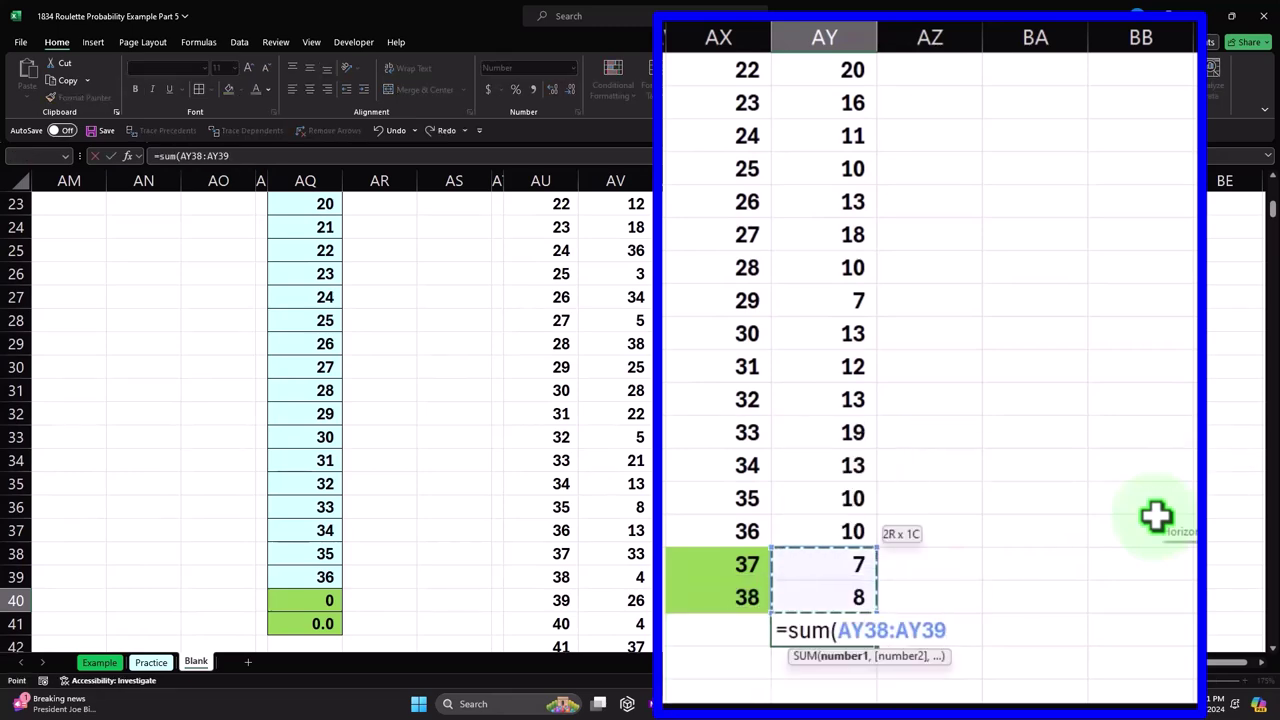
key(shift+Up)
key(shift+Up)
key(shift+Up)
key(shift+Up)
key(shift+Up)
key(shift+Up)
key(shift+Up)
key(shift+Up)
key(shift+Up)
key(shift+Up)
key(shift+Up)
key(shift+Up)
key(shift+Up)
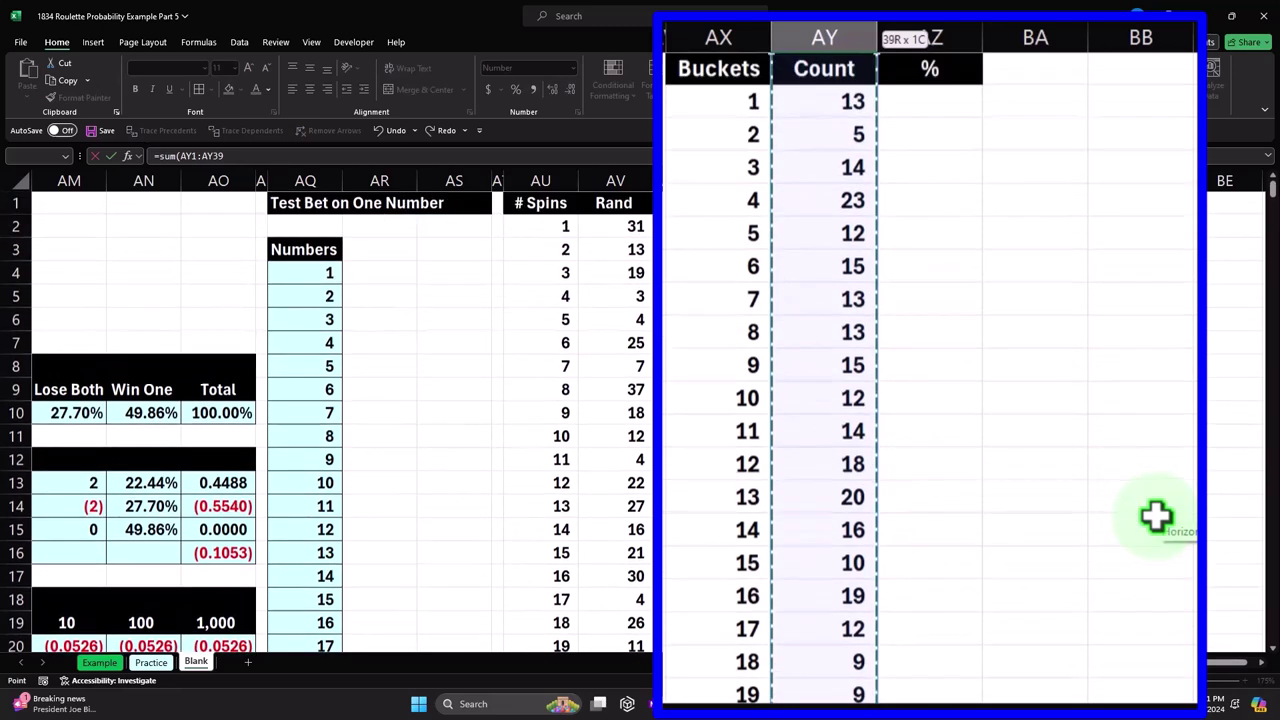
key(Return)
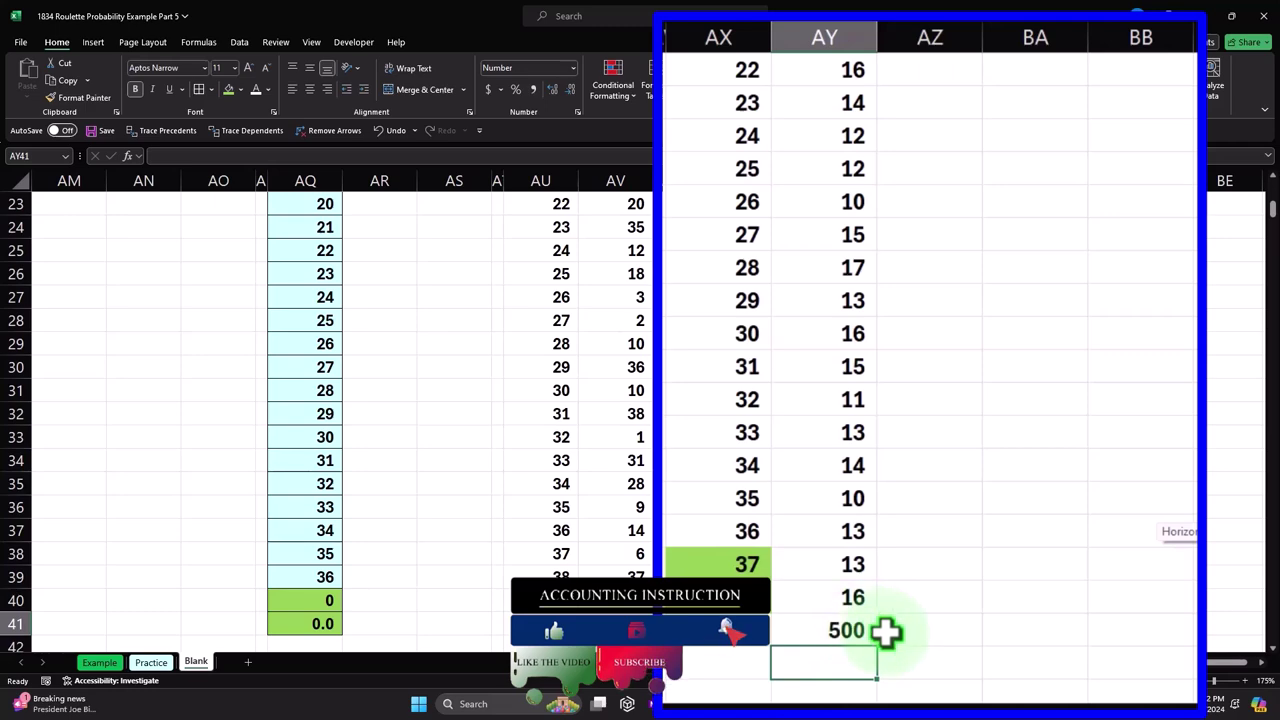
Inspect the COUNTIF formula in AY2.
scroll(888, 630, up, 7)
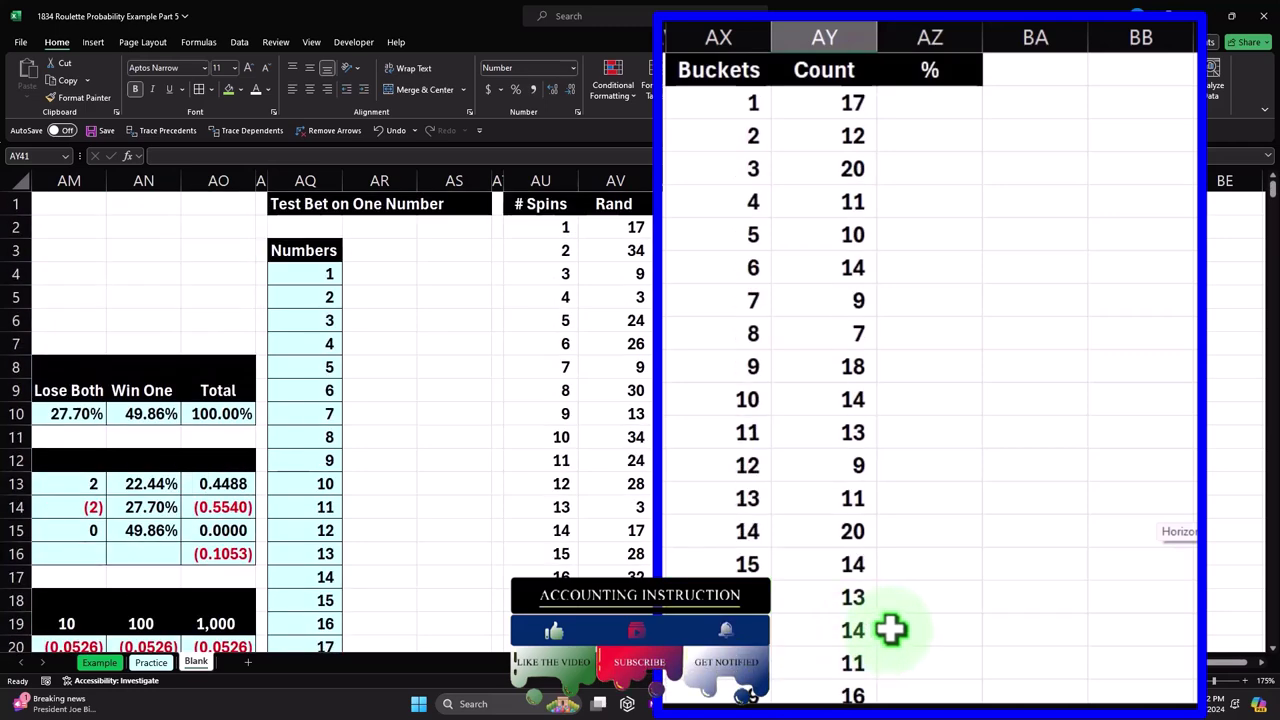
click(810, 105)
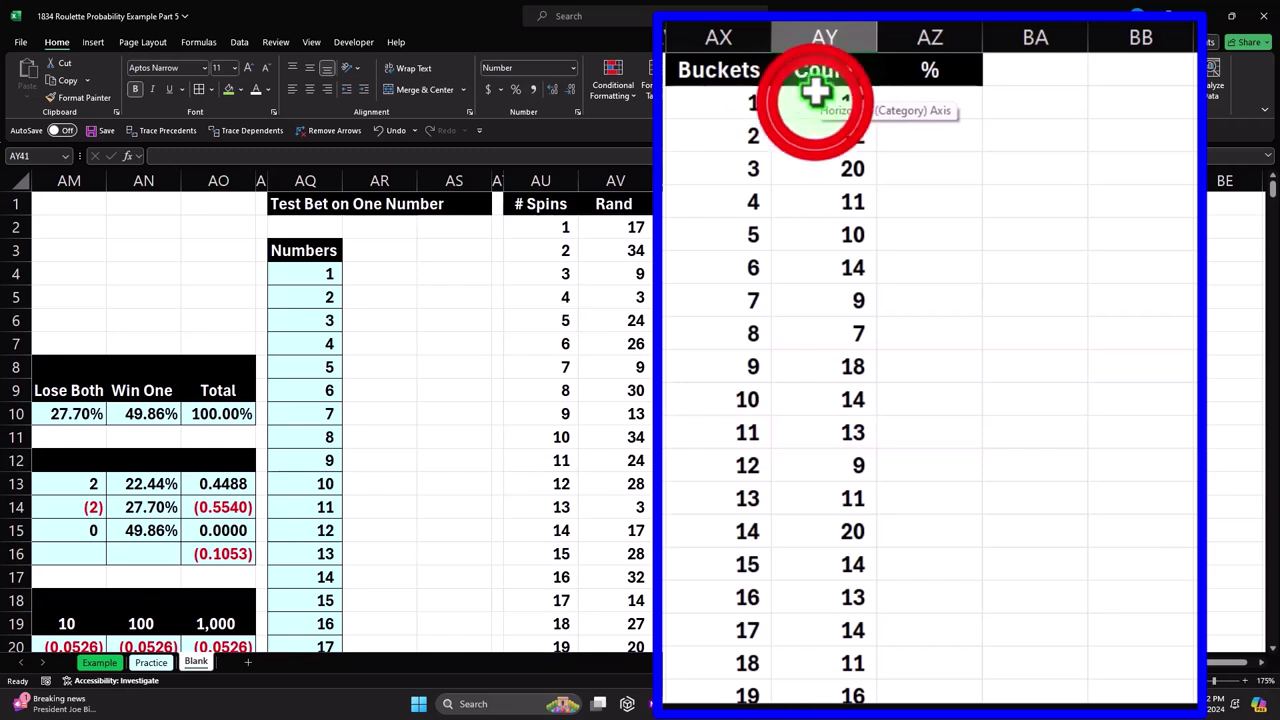
double_click(815, 103)
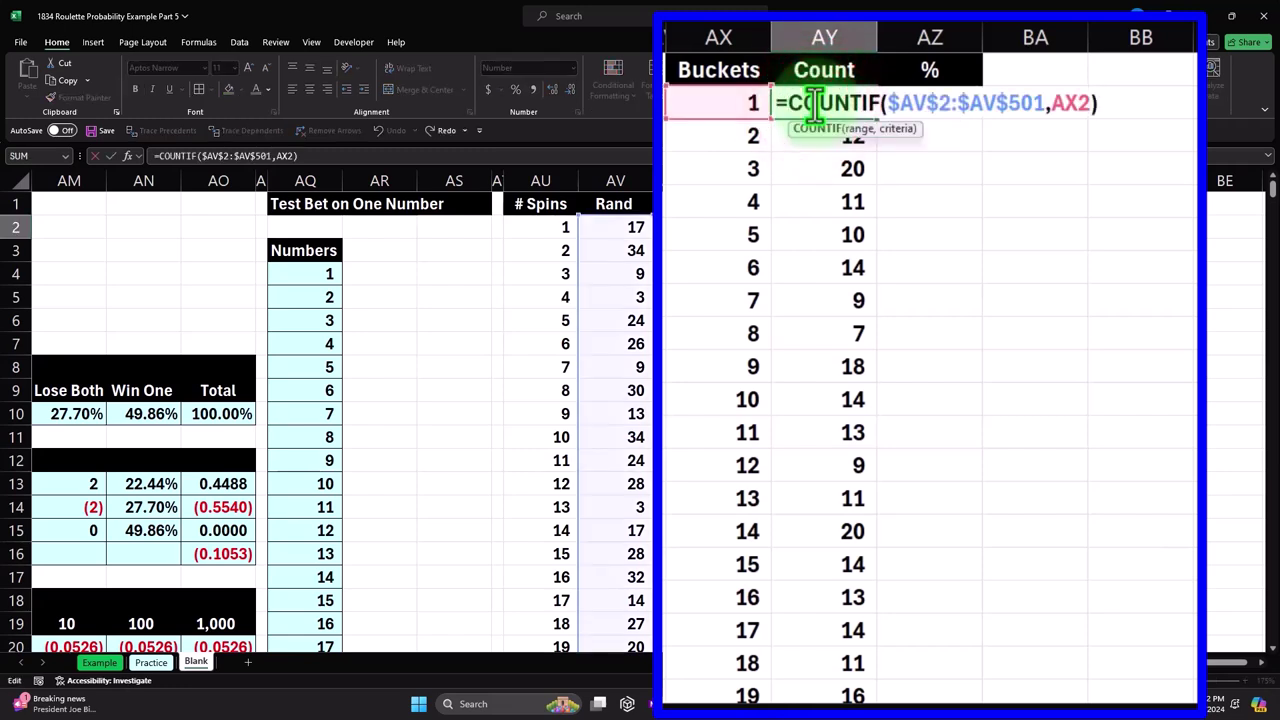
Enter =AY2/$AY$40 in AZ2 for bucket 1's share and apply Percent Style.
key(Return)
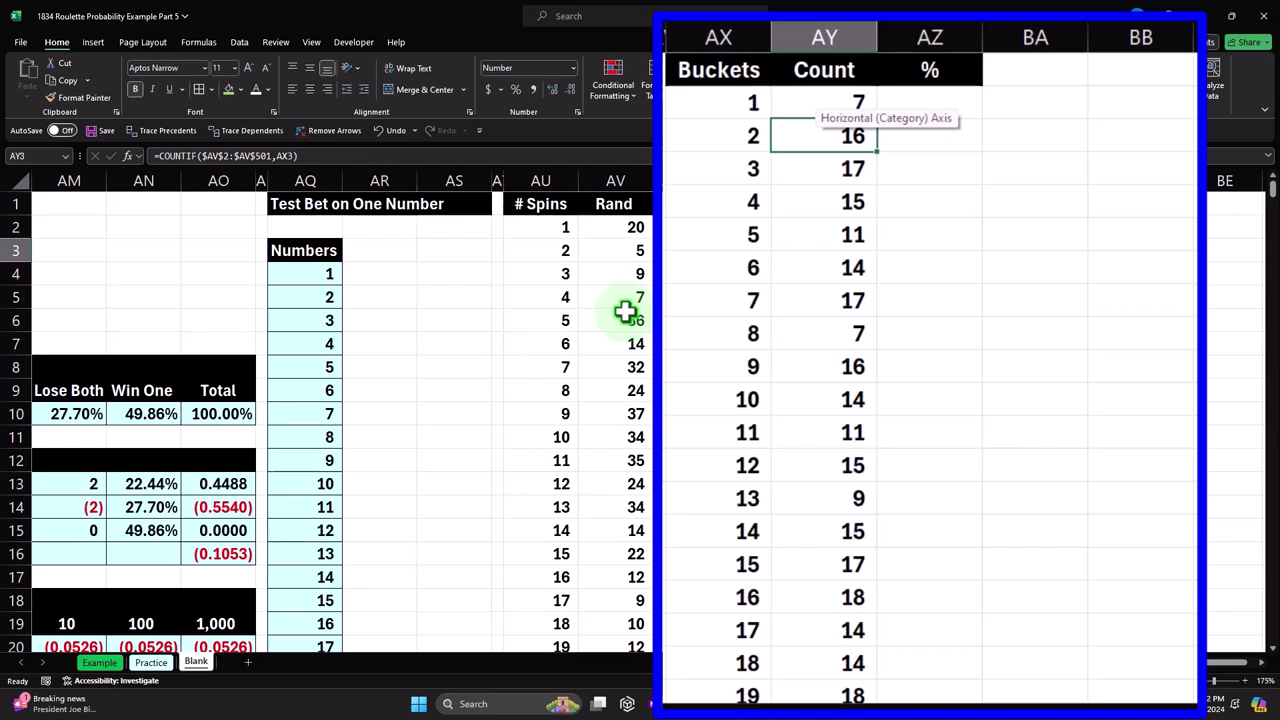
key(Up)
key(Right)
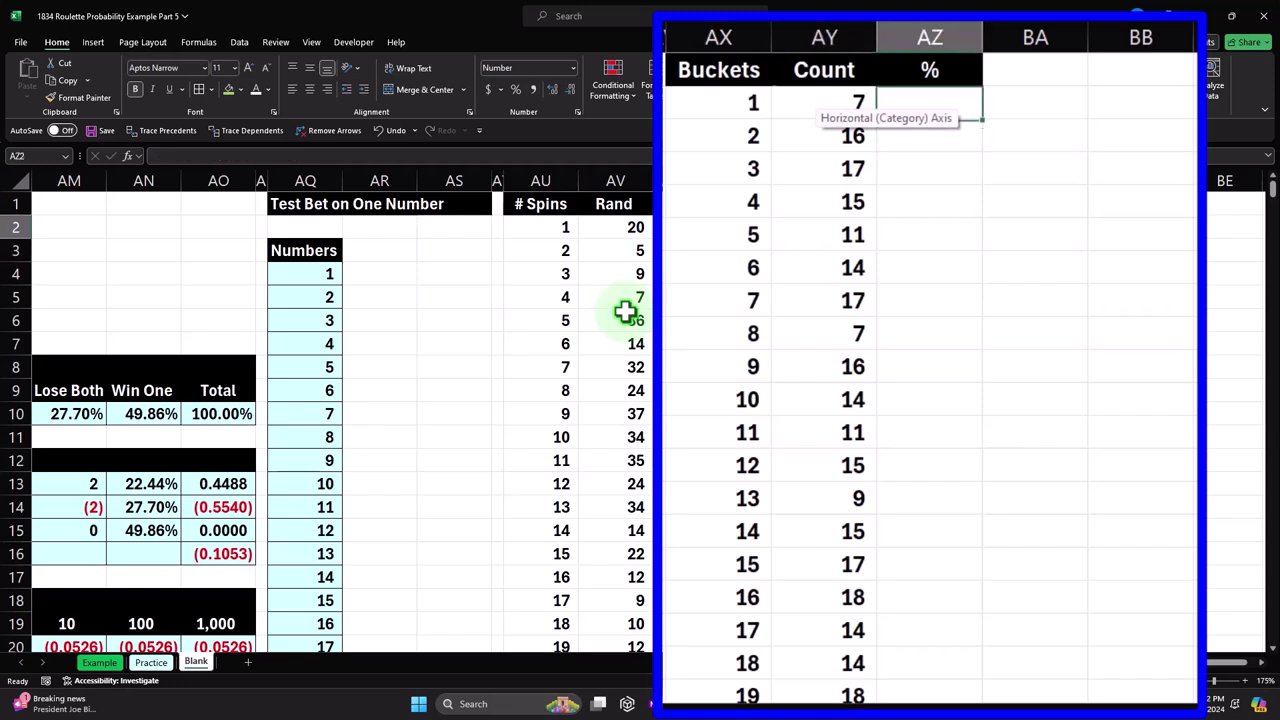
click(929, 157)
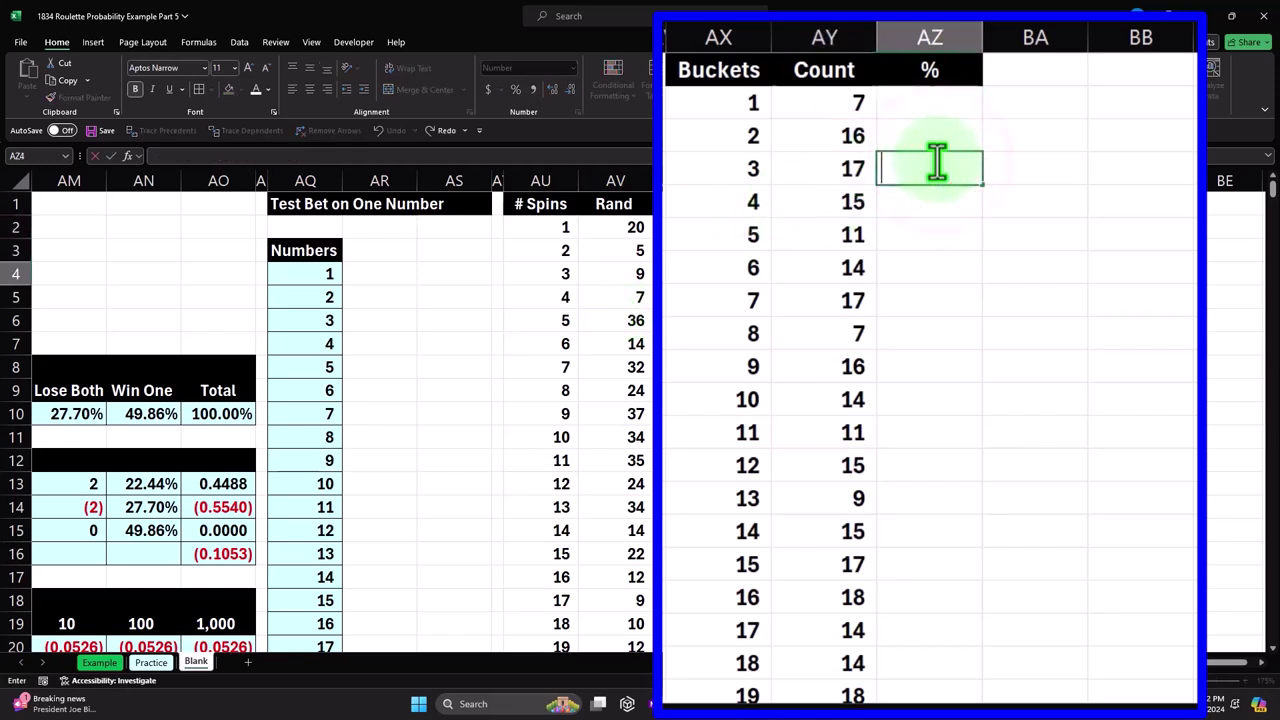
key(Up)
key(Up)
key(Up)
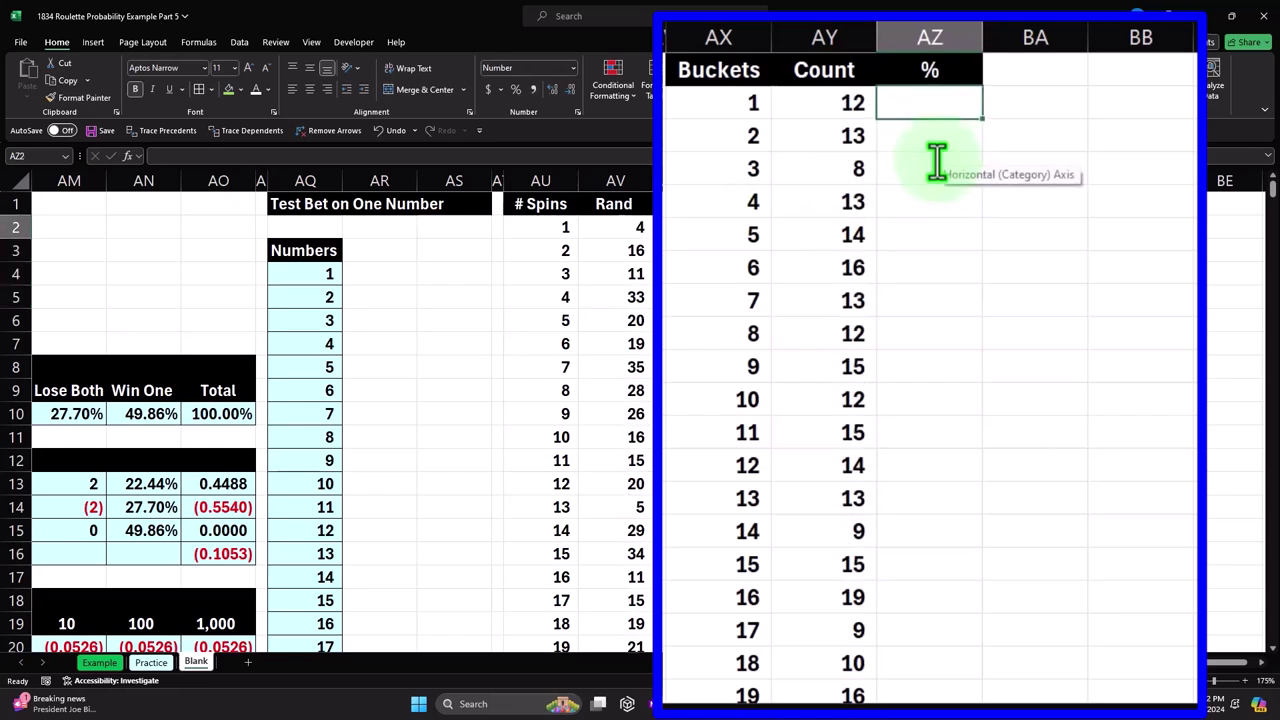
text(=)
key(Left)
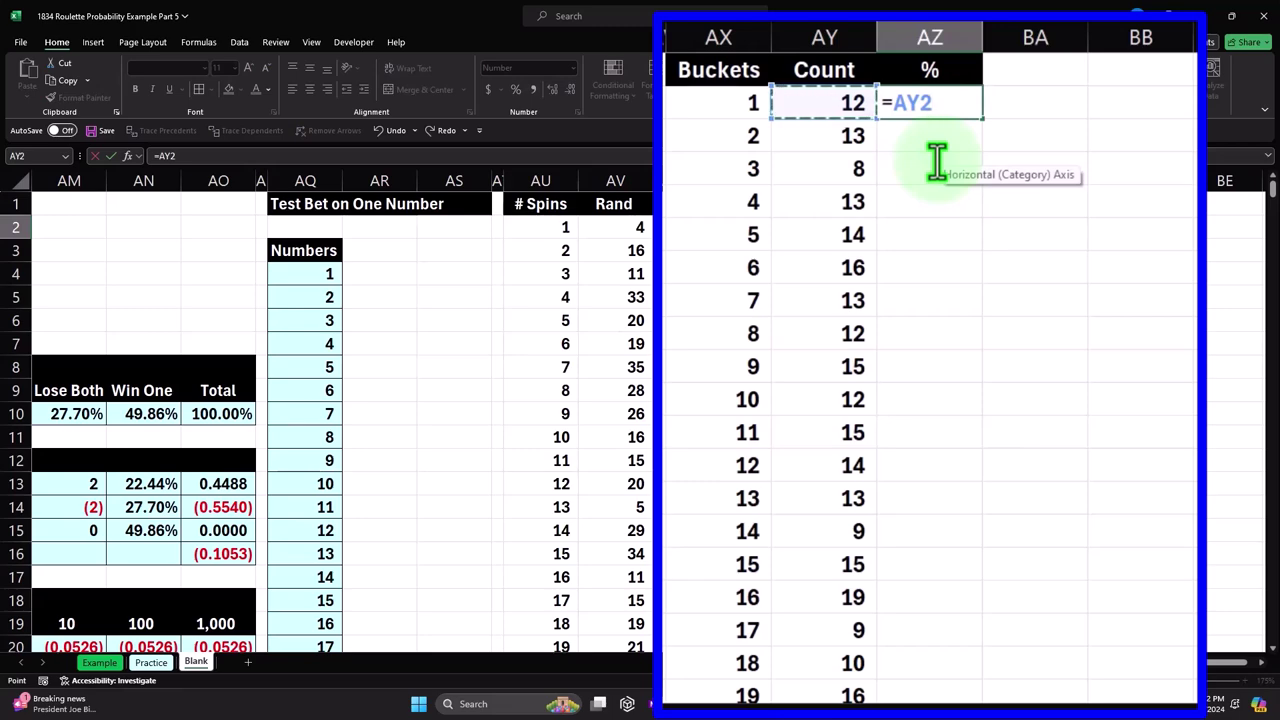
scroll(903, 334, down, 9)
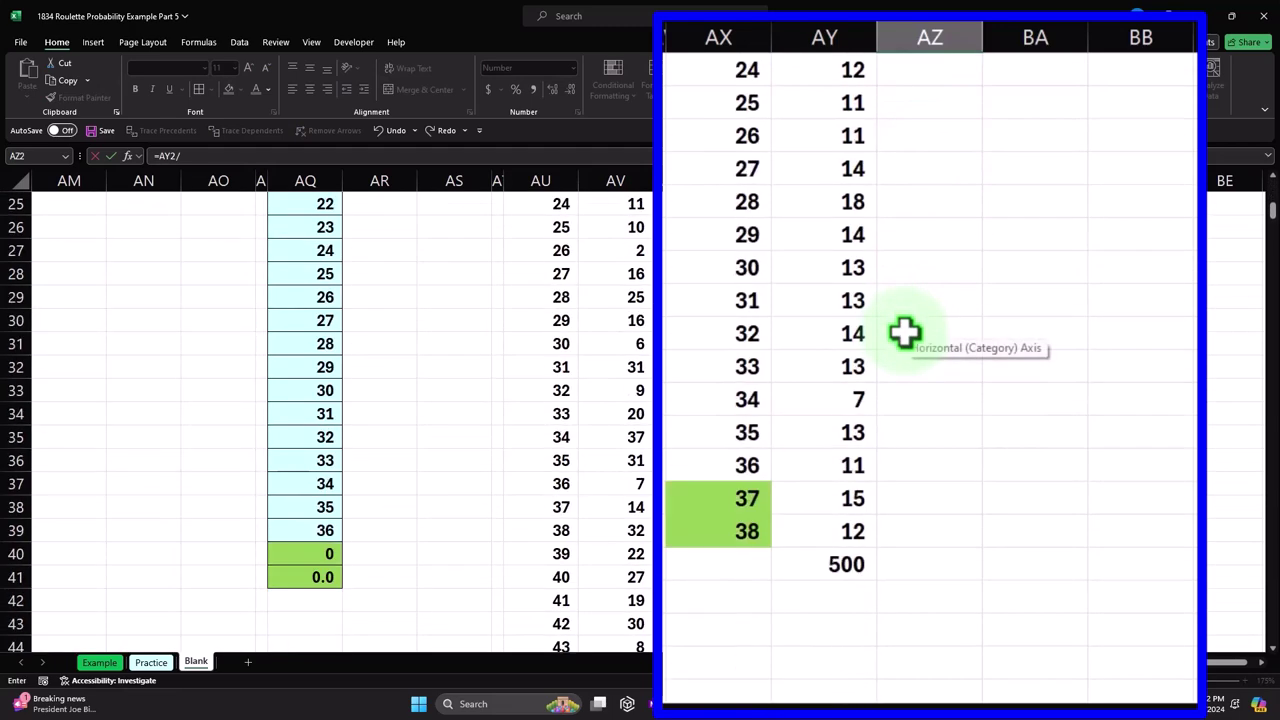
click(868, 466)
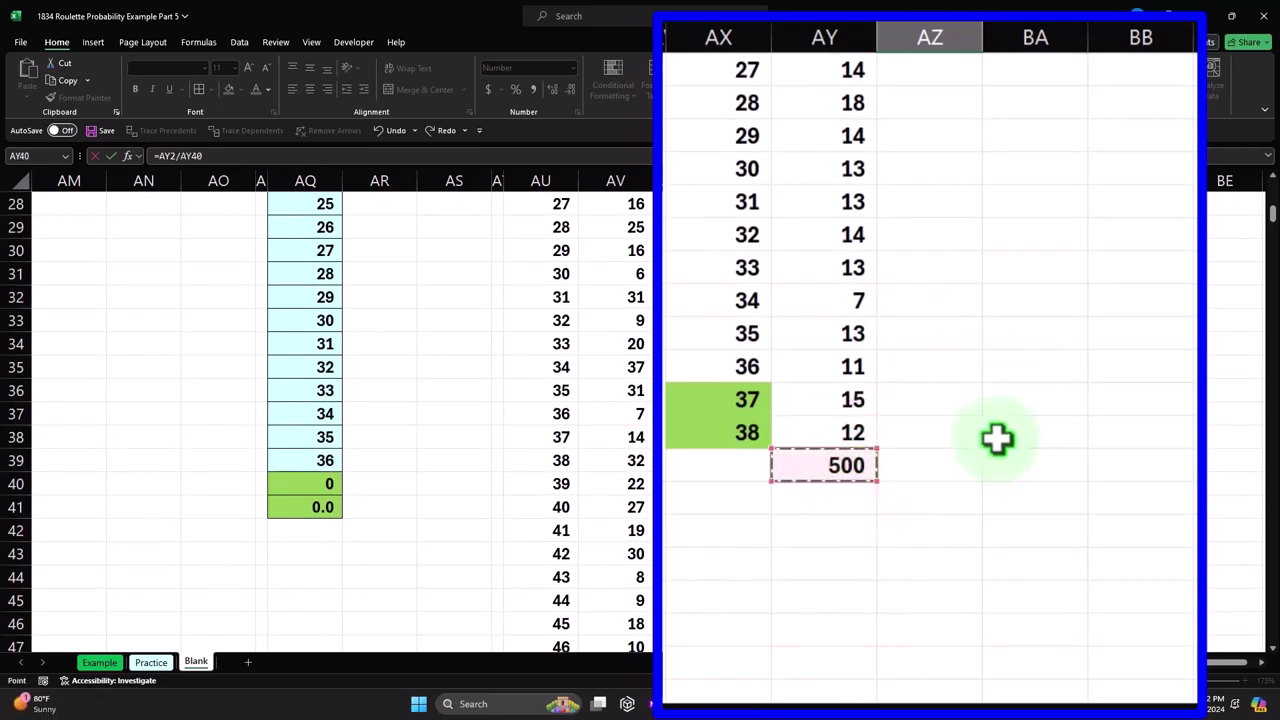
scroll(998, 437, up, 9)
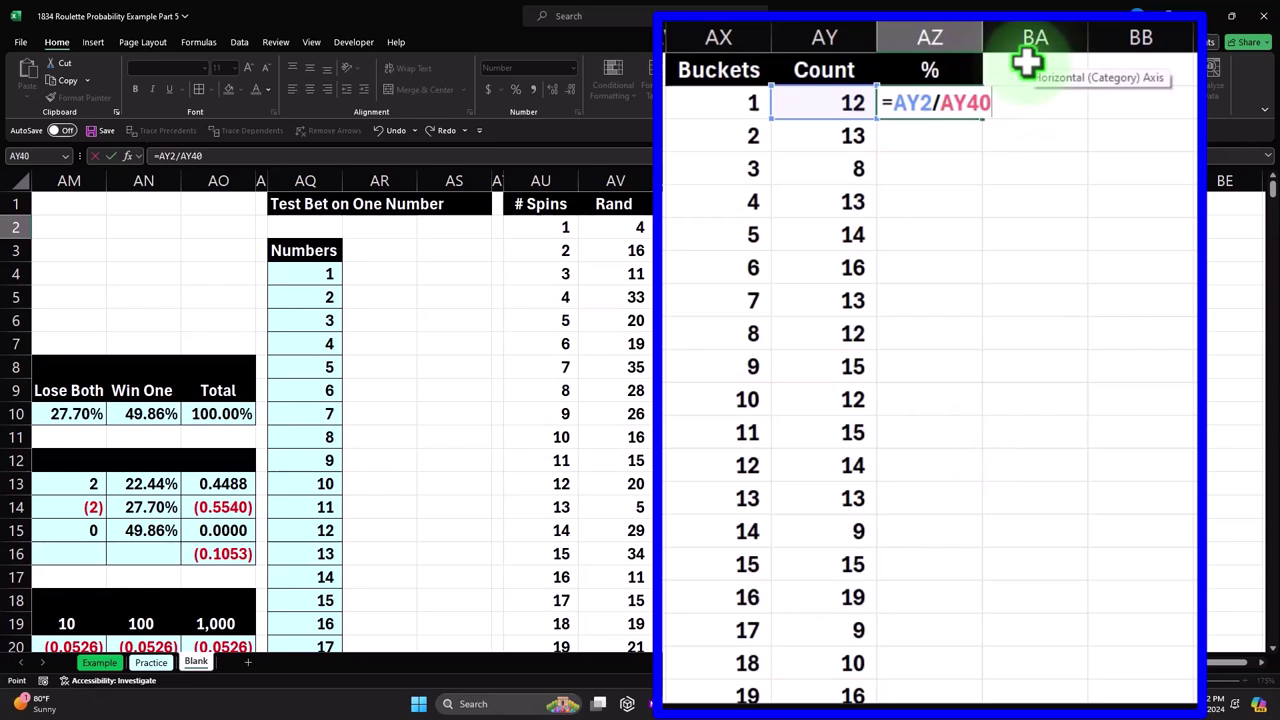
key(F4)
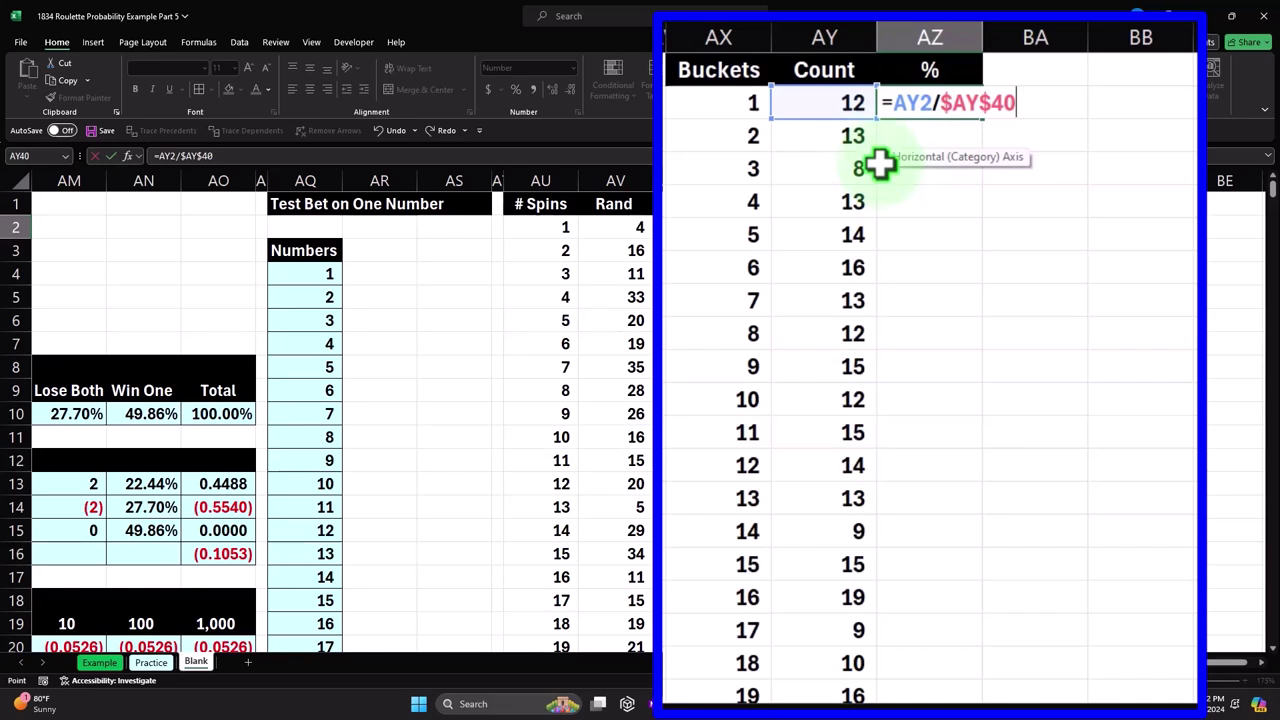
key(ctrl+Return)
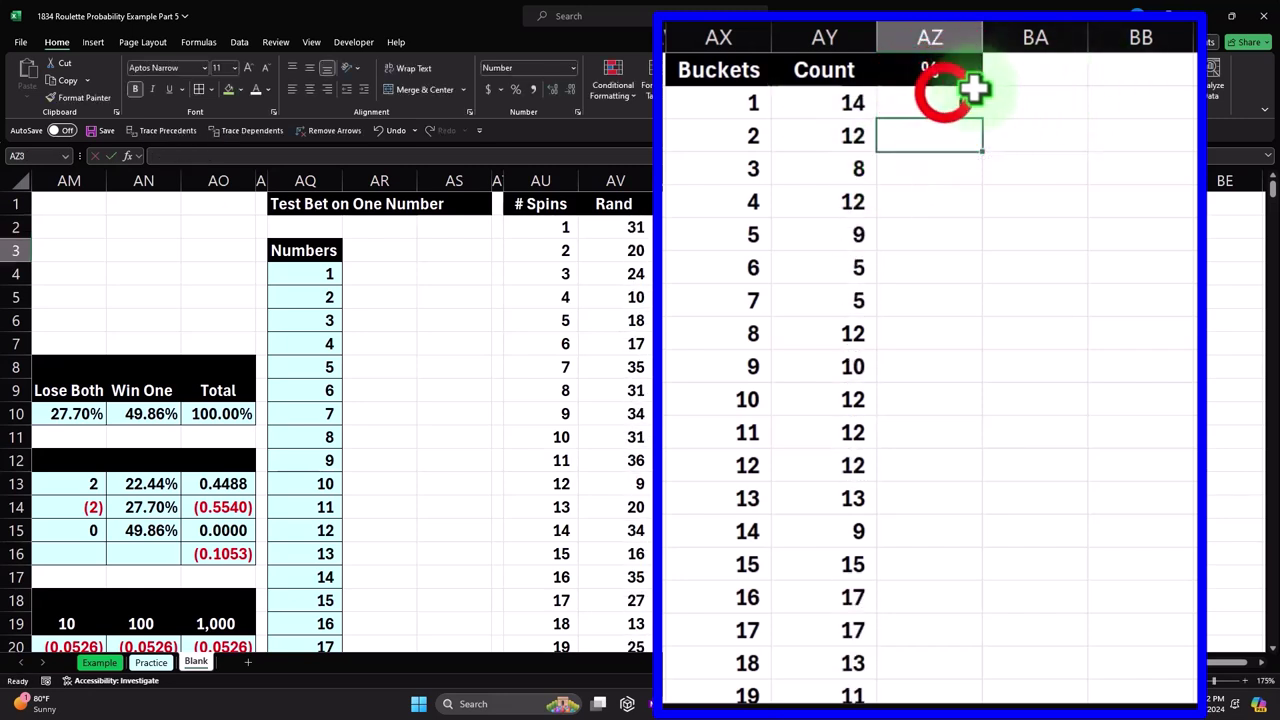
click(517, 89)
Add a decimal to AZ2's percentage and fill the share formula down all buckets.
click(551, 90)
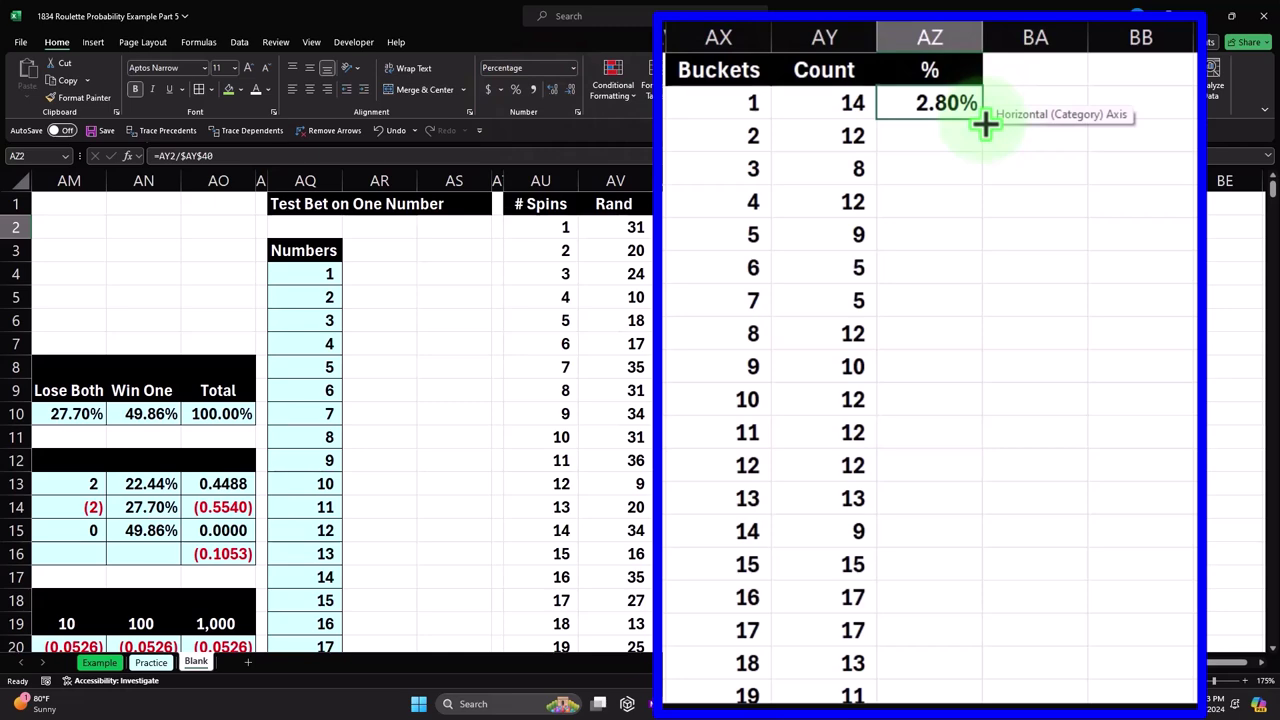
double_click(985, 122)
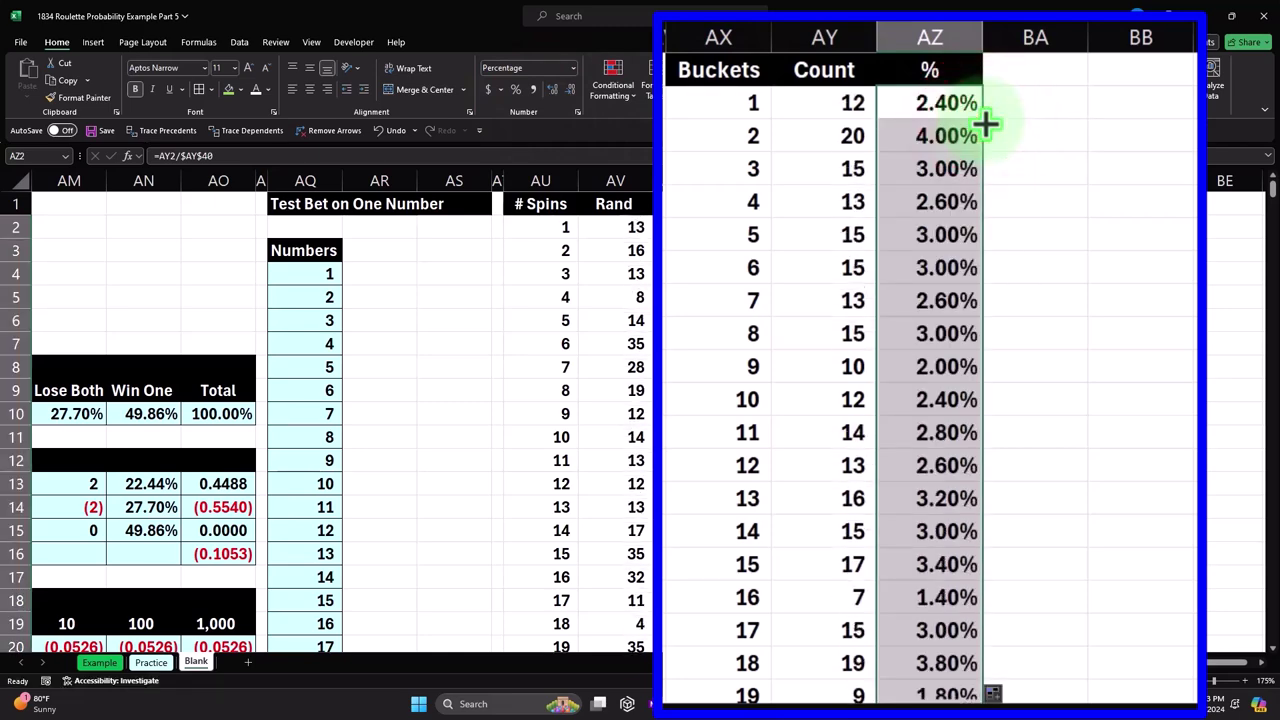
scroll(985, 122, down, 9)
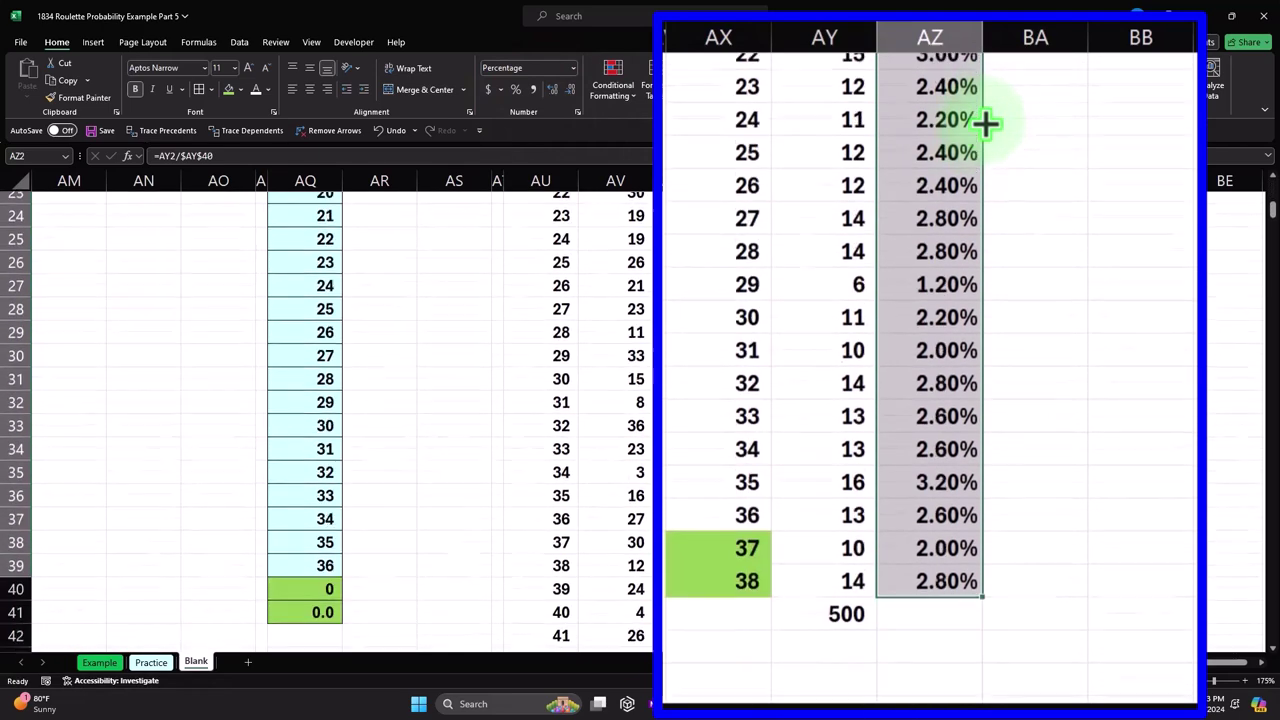
Total the percentages in AZ40 with =SUM(AZ2:AZ39), formatted as 0.00% showing 100.00%.
click(915, 468)
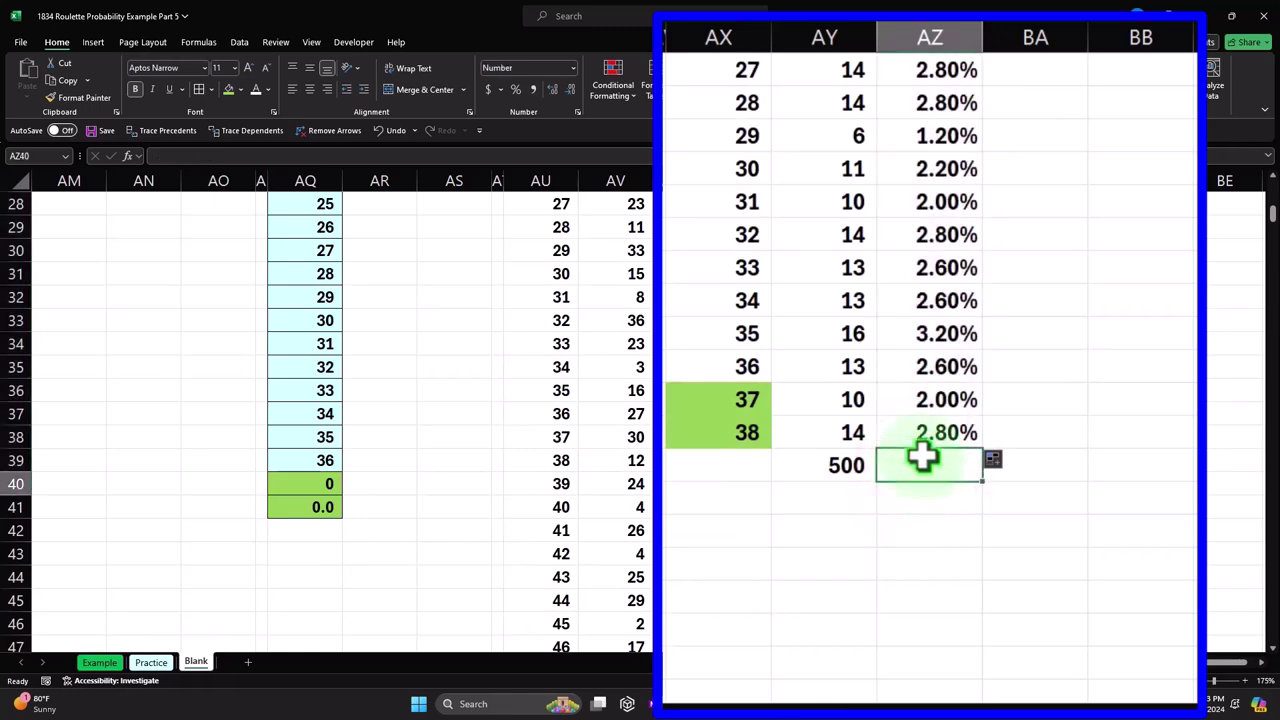
text(=sum()
key(Up)
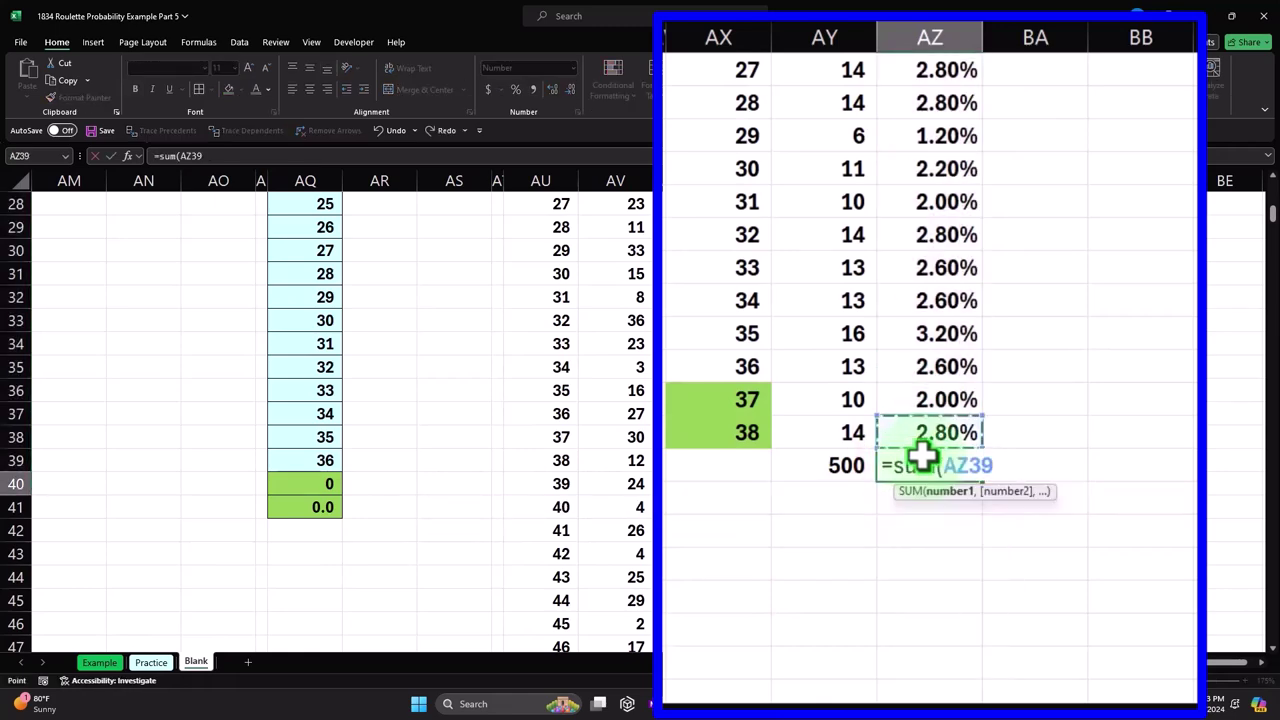
key(shift+Up)
key(shift+Up)
key(shift+Up)
key(shift+Up)
key(shift+Up)
key(shift+Up)
key(shift+Up)
key(shift+Up)
key(shift+Up)
key(shift+Up)
key(shift+Up)
key(shift+Up)
key(shift+Up)
key(shift+Up)
key(shift+Up)
key(shift+Up)
key(shift+Up)
key(shift+Up)
key(shift+Up)
key(shift+Up)
key(shift+Up)
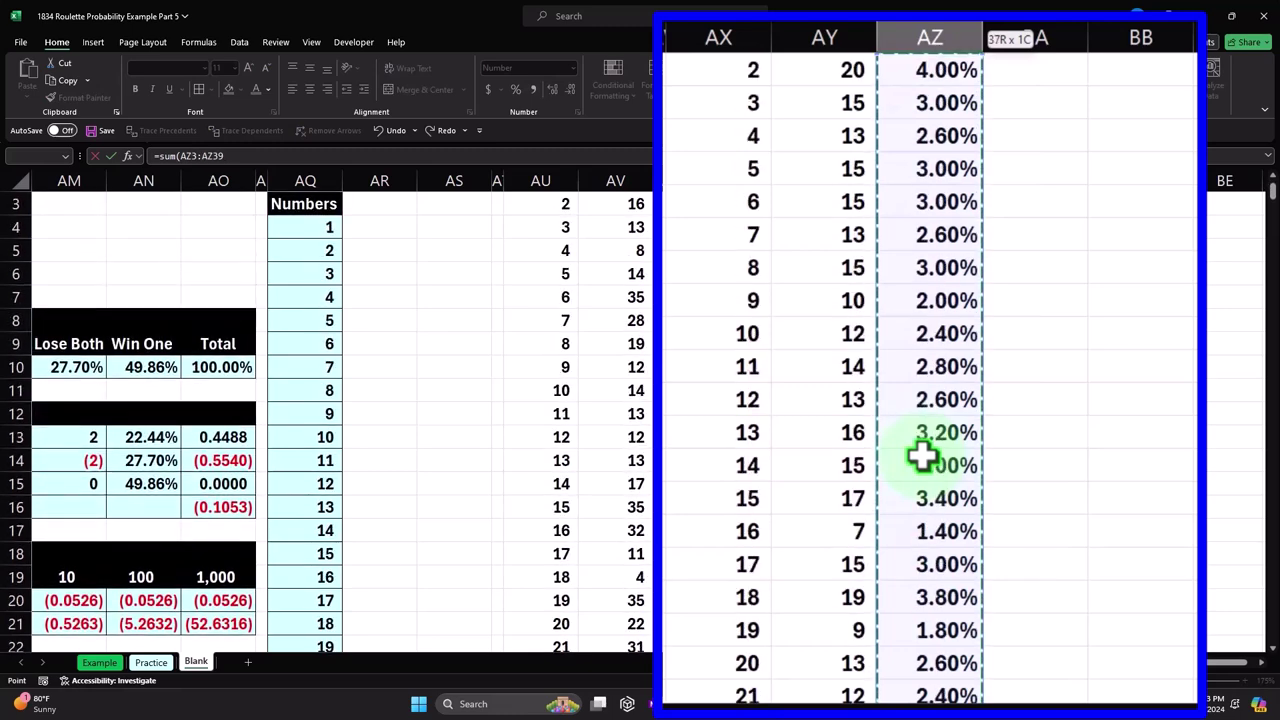
key(shift+Down)
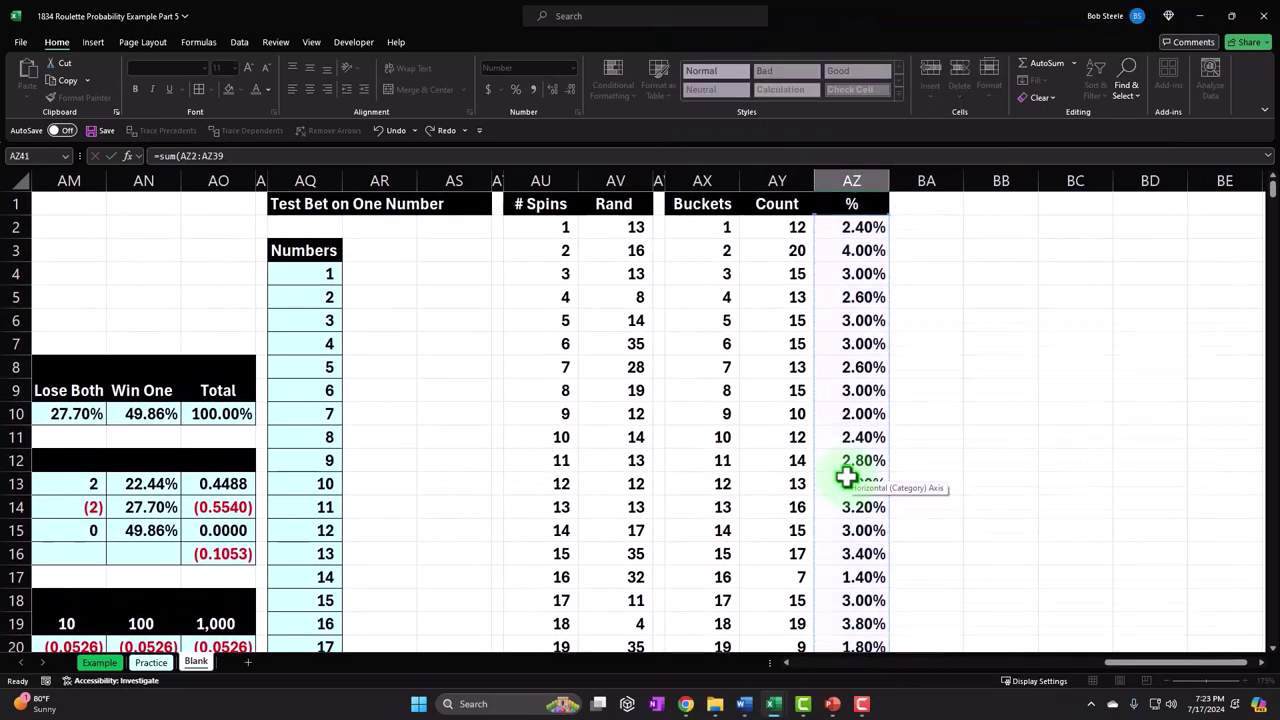
key(ctrl+Return)
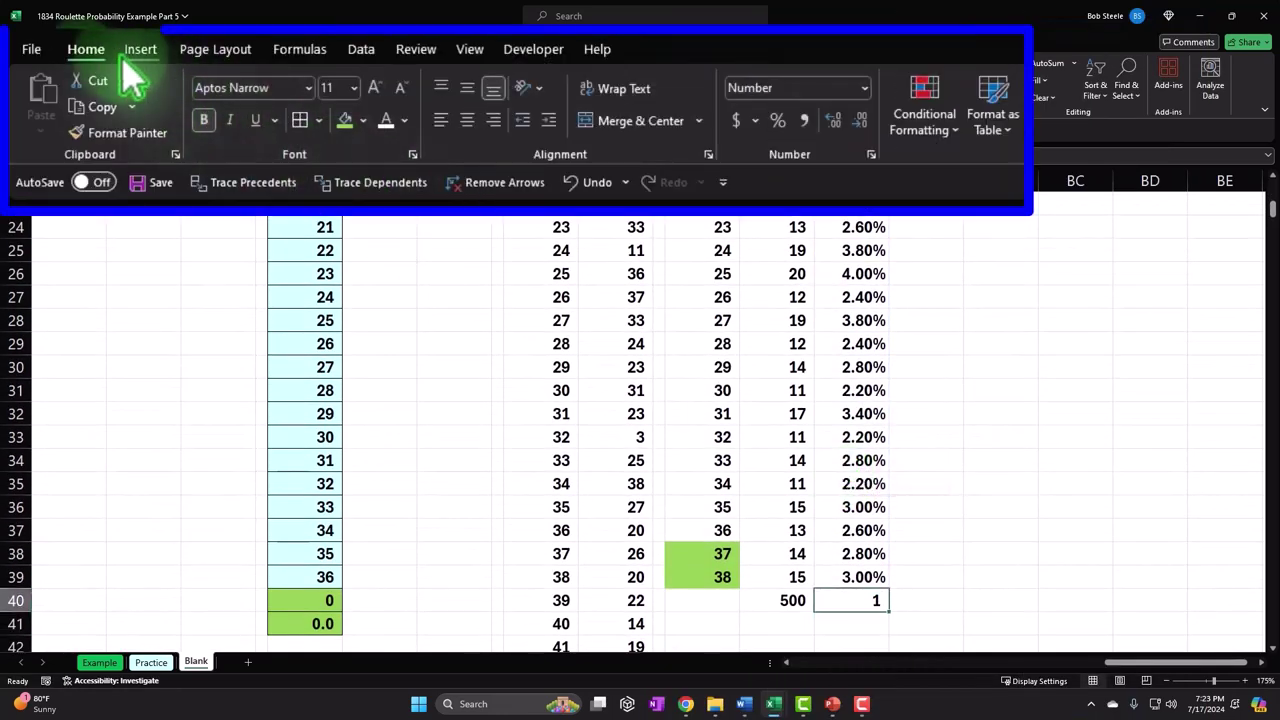
click(778, 120)
click(833, 120)
click(833, 120)
scroll(840, 318, up, 8)
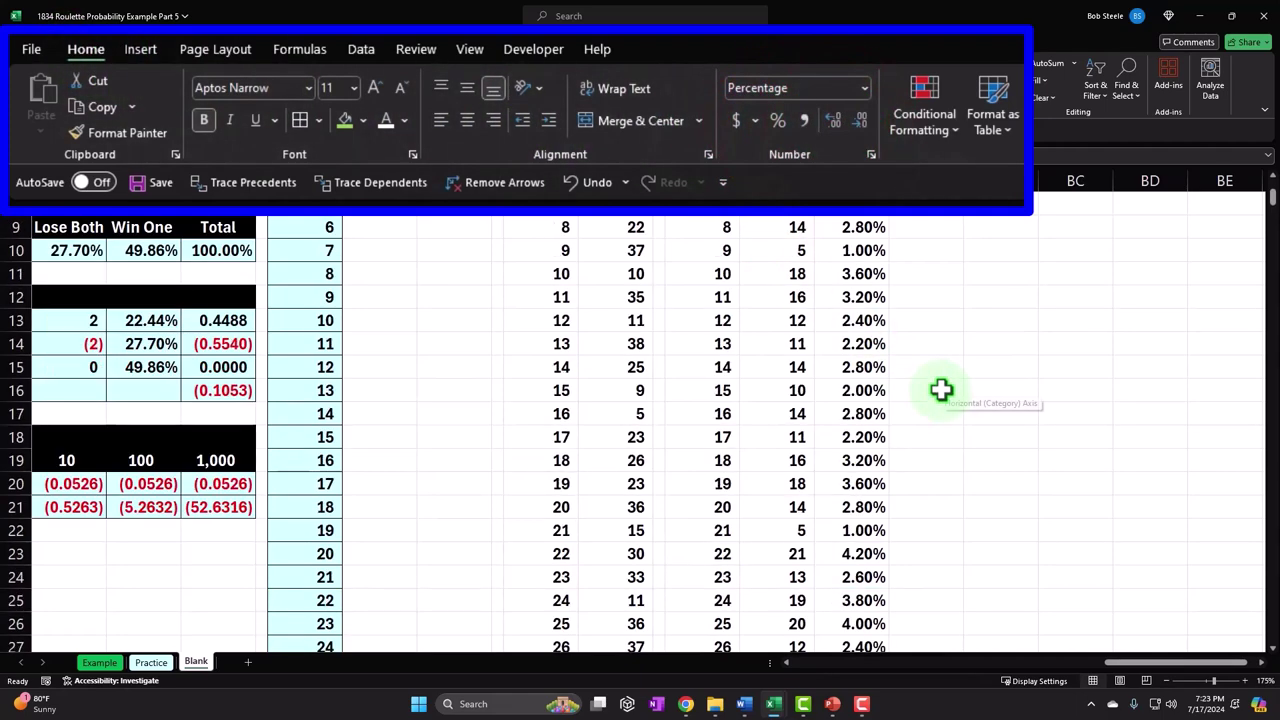
click(985, 235)
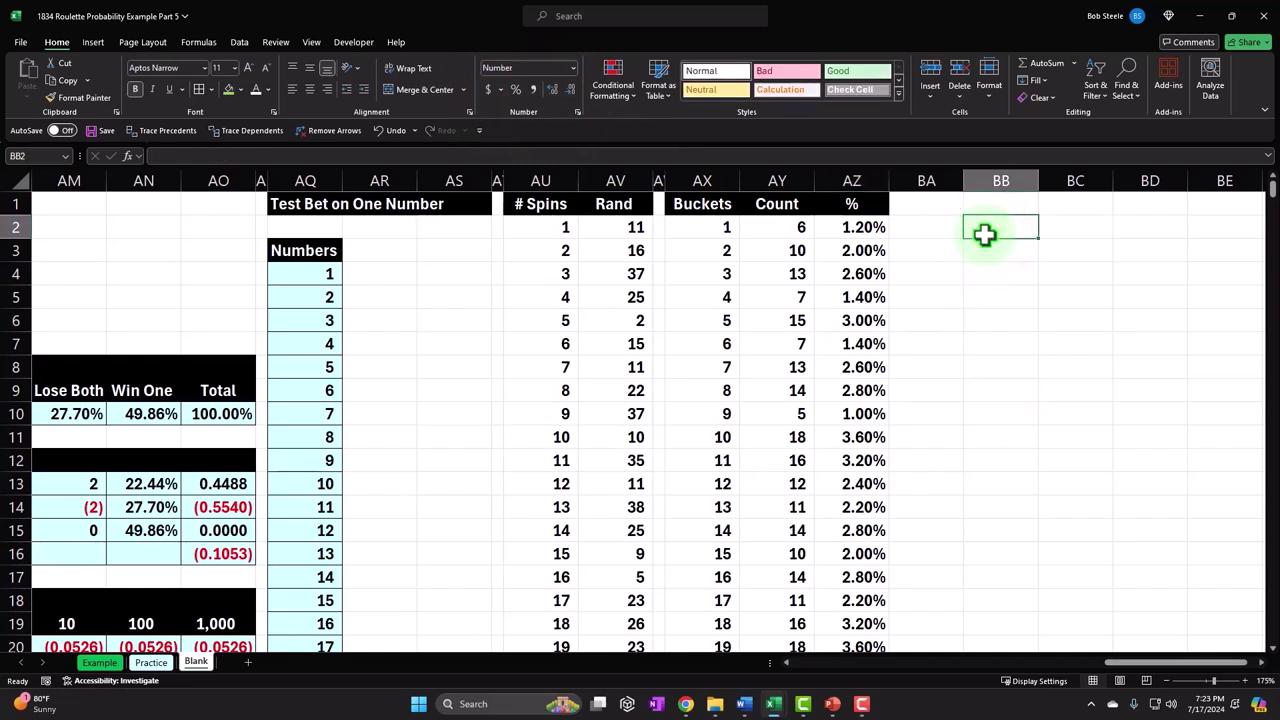
Enter =1/38 in BB2 and format it as a 2.63% percentage.
text(=)
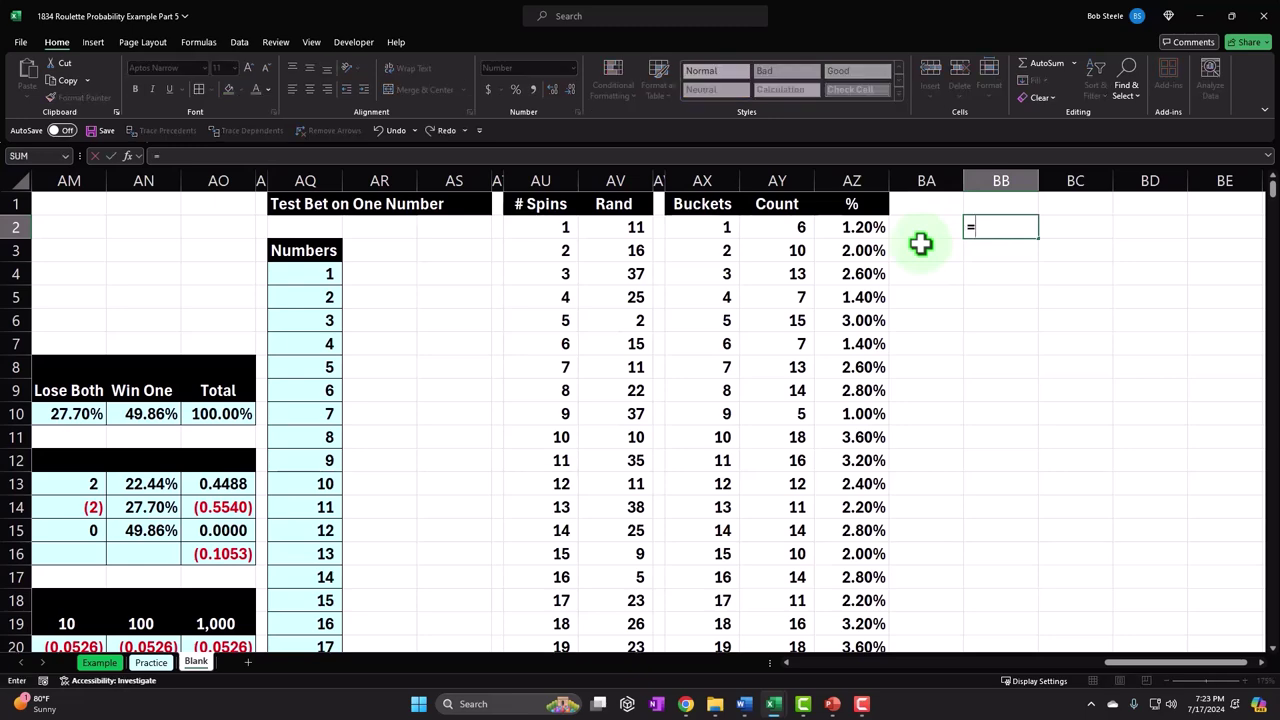
text(1/38)
key(ctrl+Return)
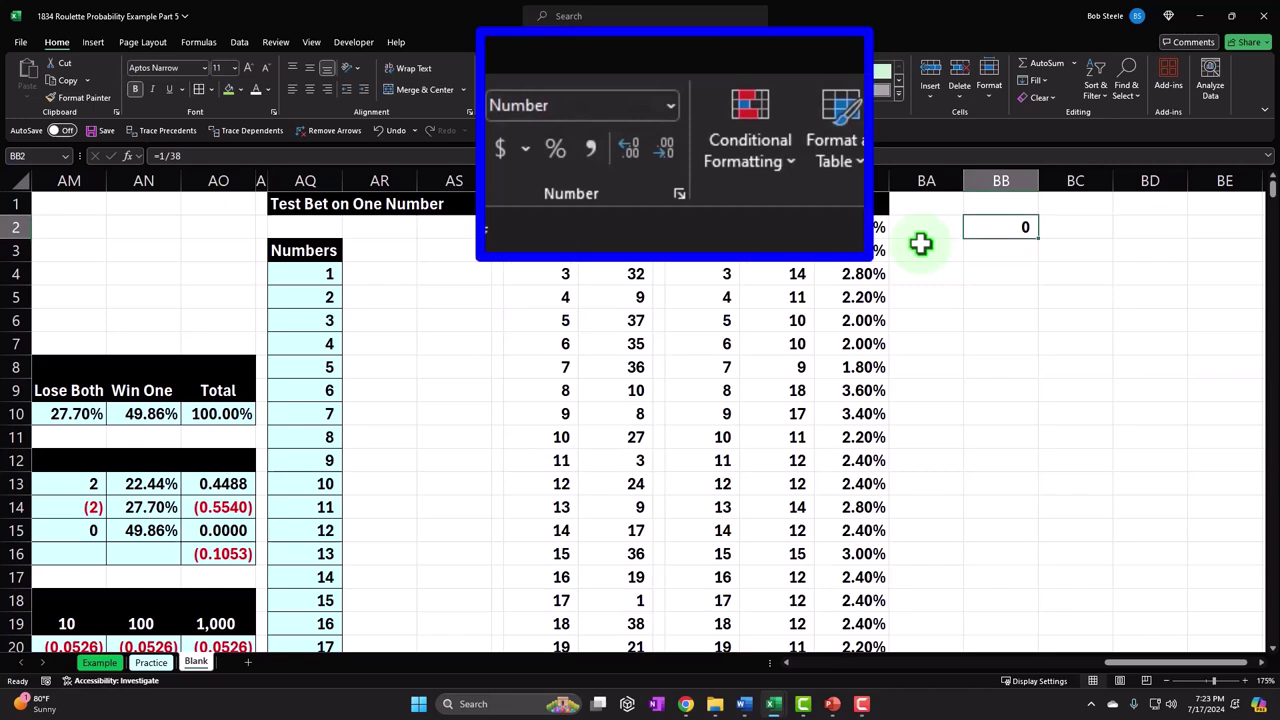
click(624, 148)
click(624, 148)
click(624, 148)
click(624, 150)
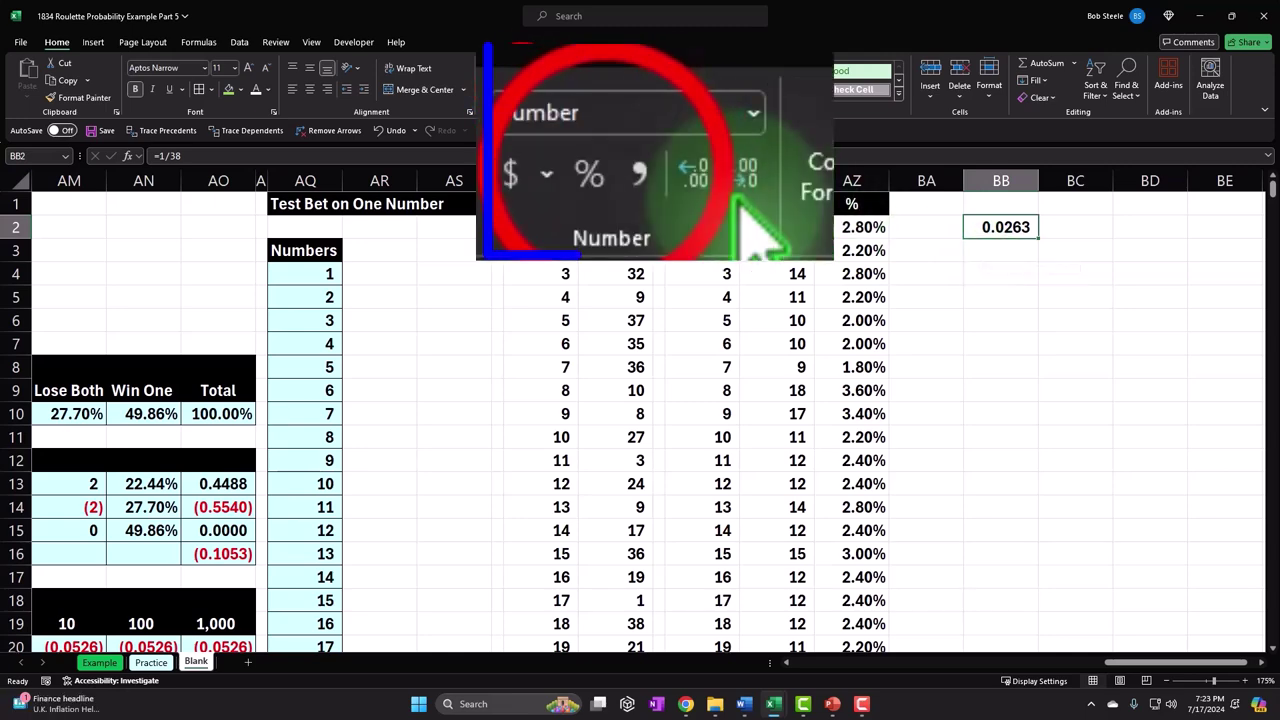
click(512, 89)
click(550, 89)
click(550, 89)
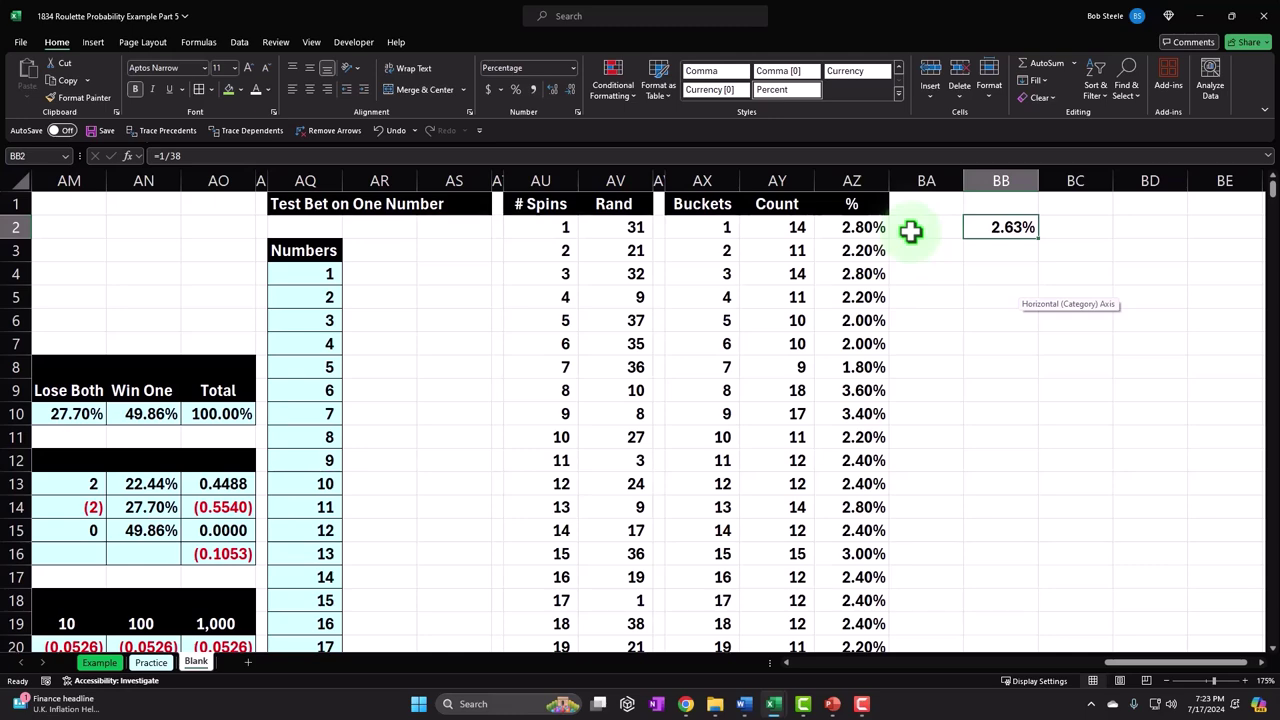
Undo the odds formatting and the =1/38 entry, leaving BB2 empty.
click(388, 131)
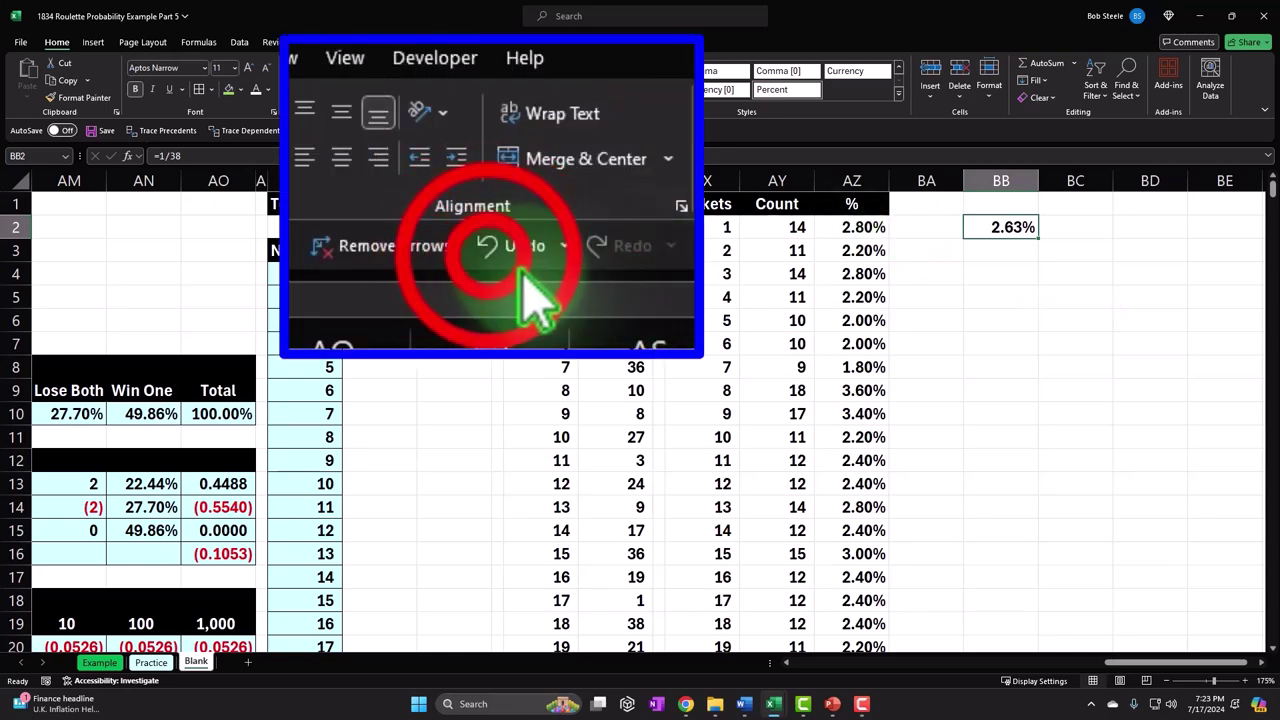
click(388, 131)
click(388, 131)
click(388, 131)
click(388, 131)
click(388, 131)
click(388, 131)
click(388, 131)
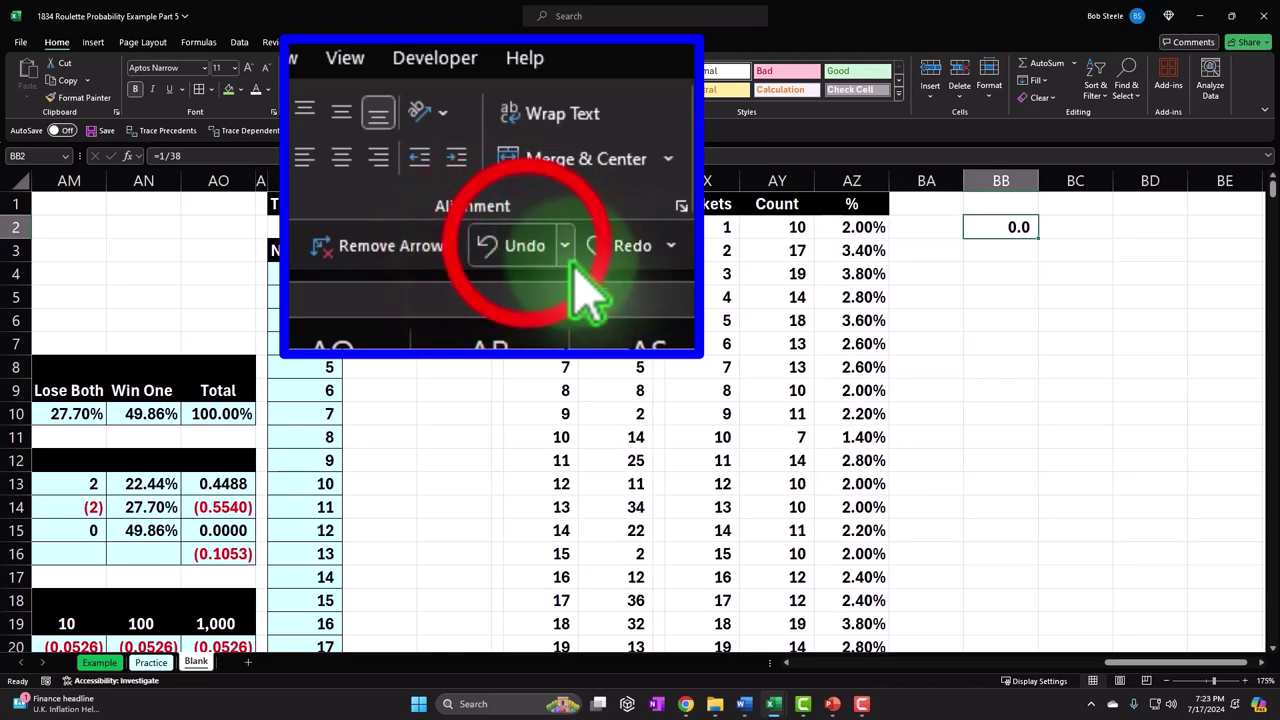
click(388, 131)
click(388, 131)
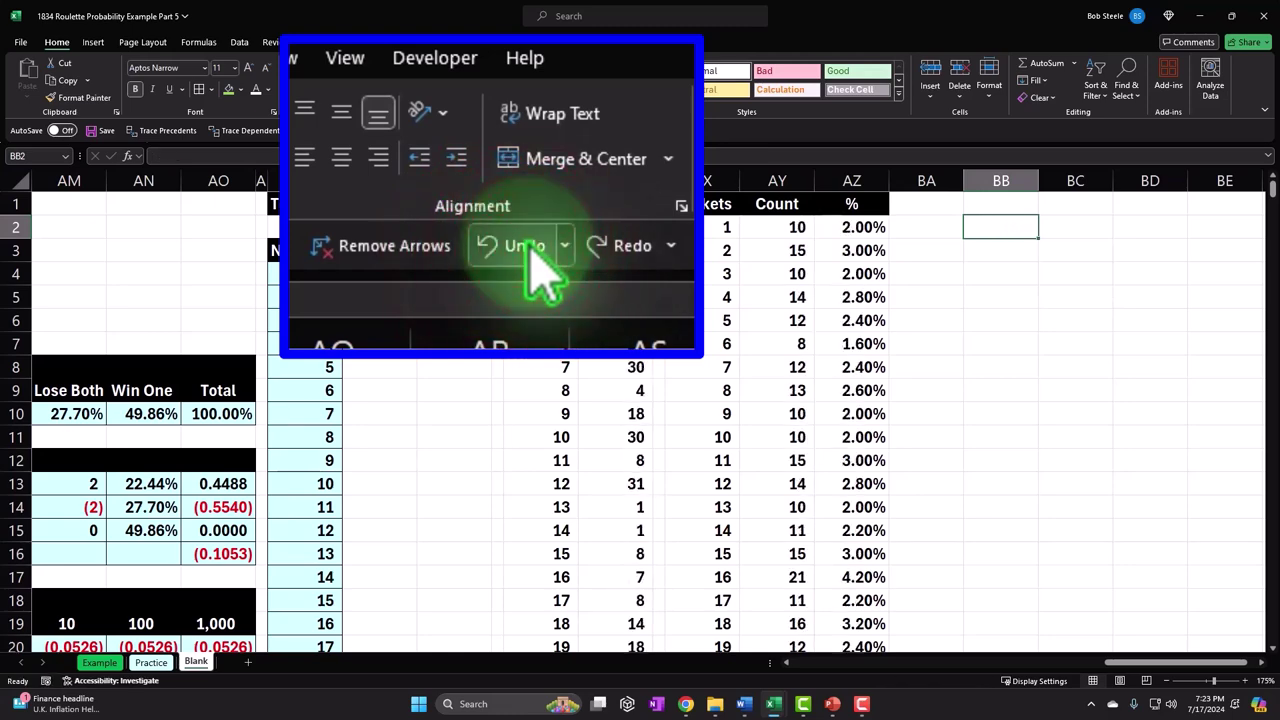
click(537, 309)
Give the Spins and Rand data AU2:AV501 borders and light-blue fill.
drag(532, 233, 582, 228)
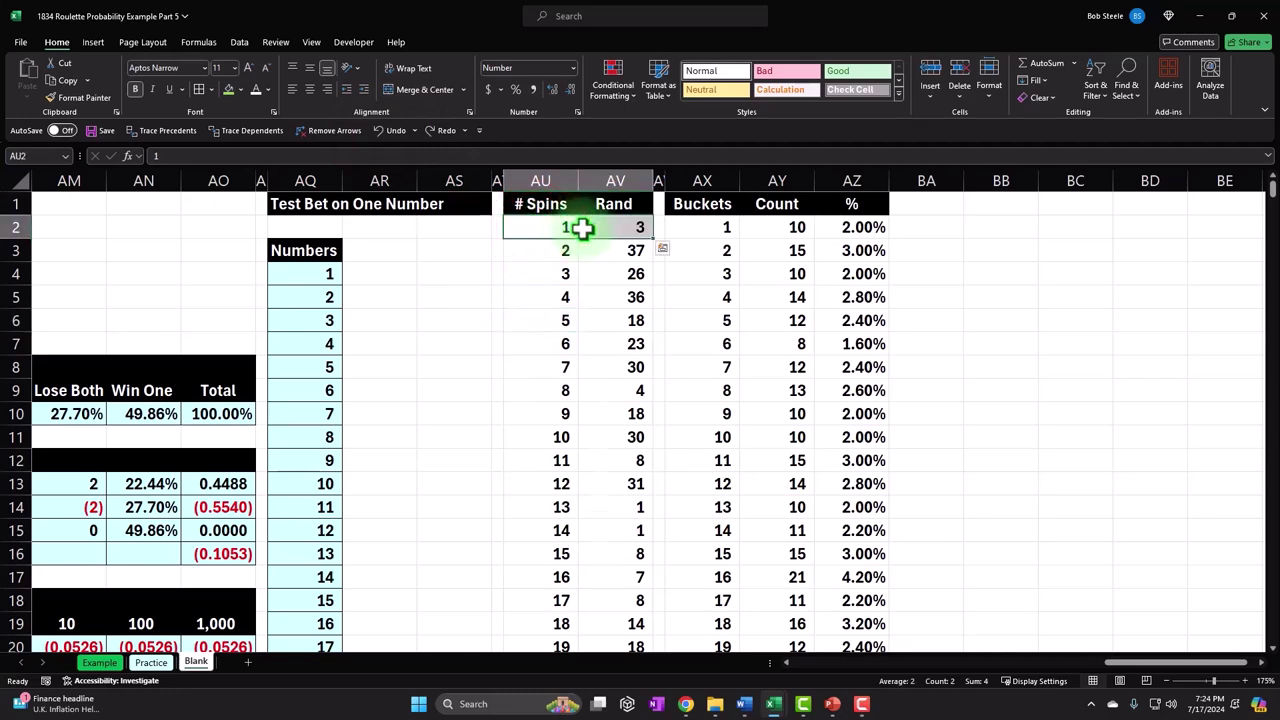
key(ctrl+shift+Down)
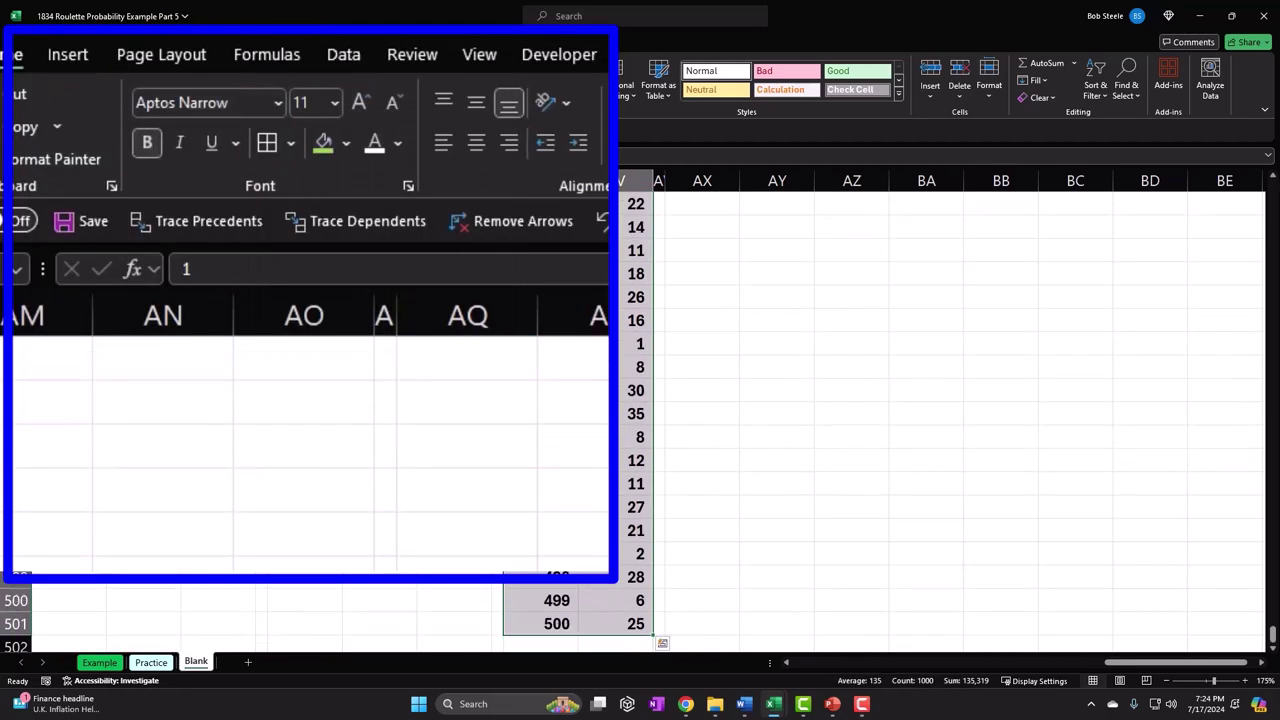
click(266, 143)
key(ctrl+BackSpace)
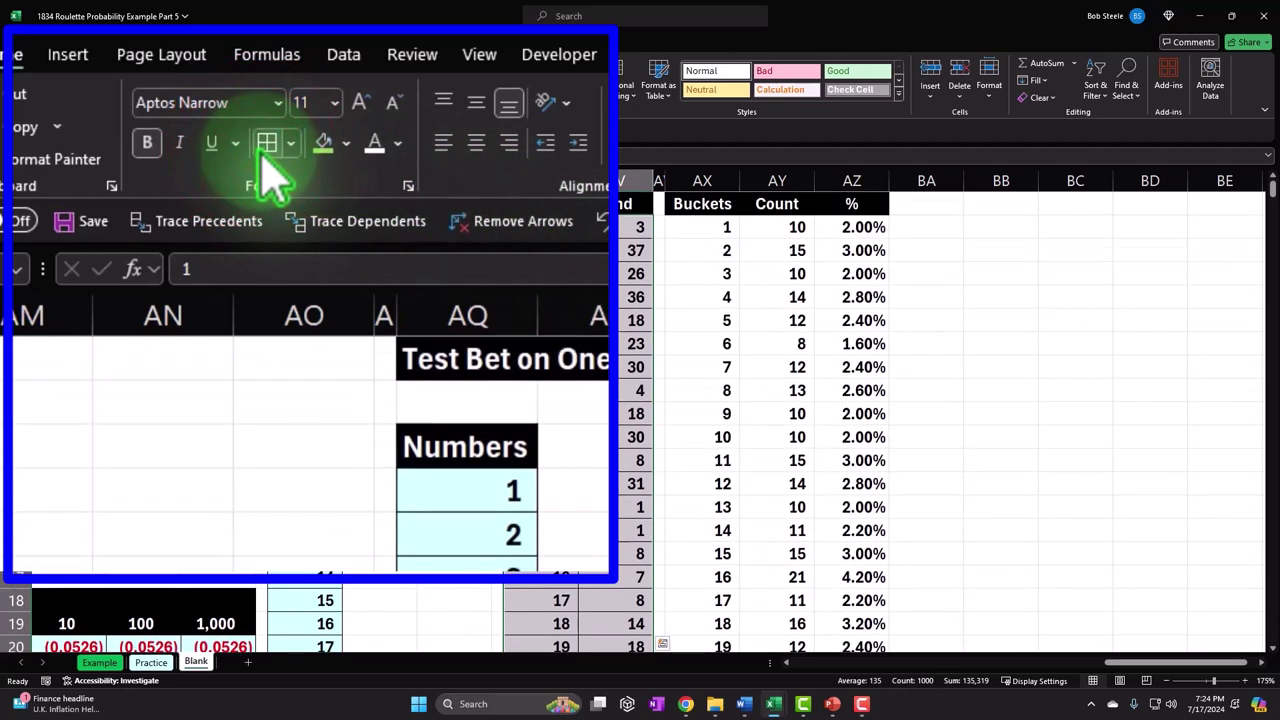
click(346, 143)
click(320, 452)
Shade the Buckets, Count and % table AX2:AZ40 light blue, including the totals.
drag(722, 227, 834, 227)
scroll(888, 132, down, 7)
scroll(921, 288, down, 1)
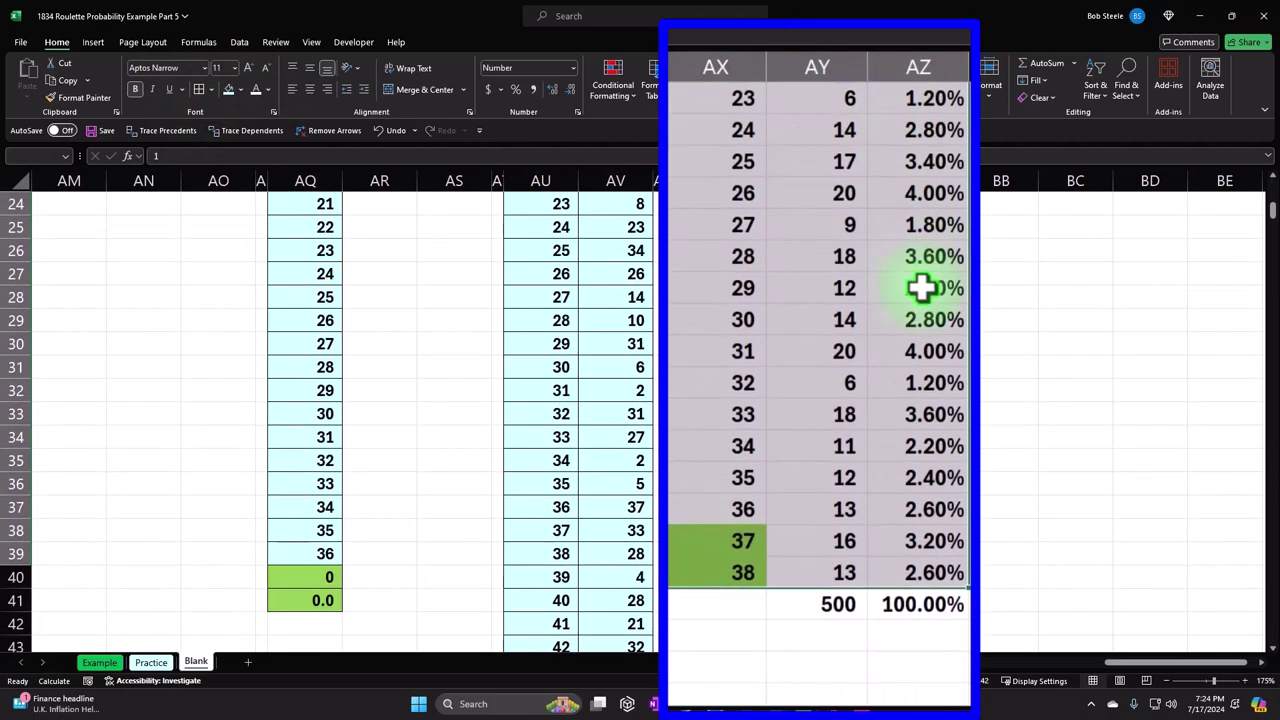
key(shift+Up)
key(shift+Up)
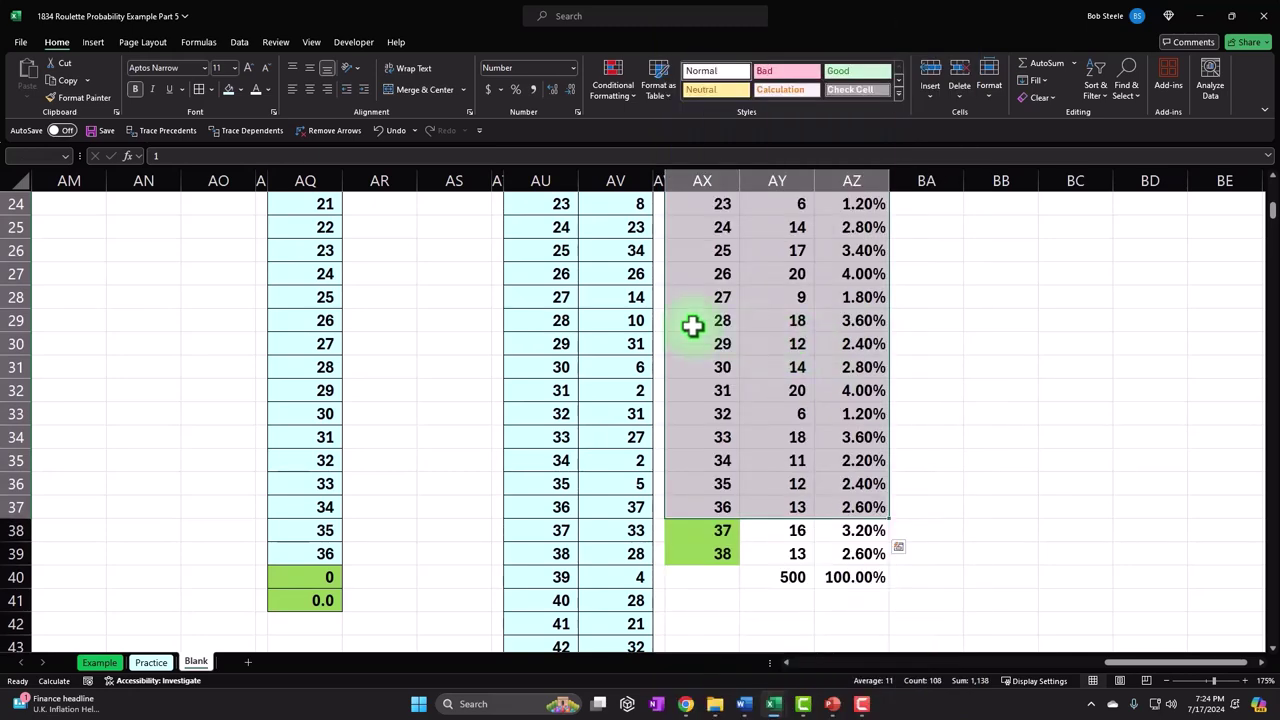
scroll(415, 160, up, 7)
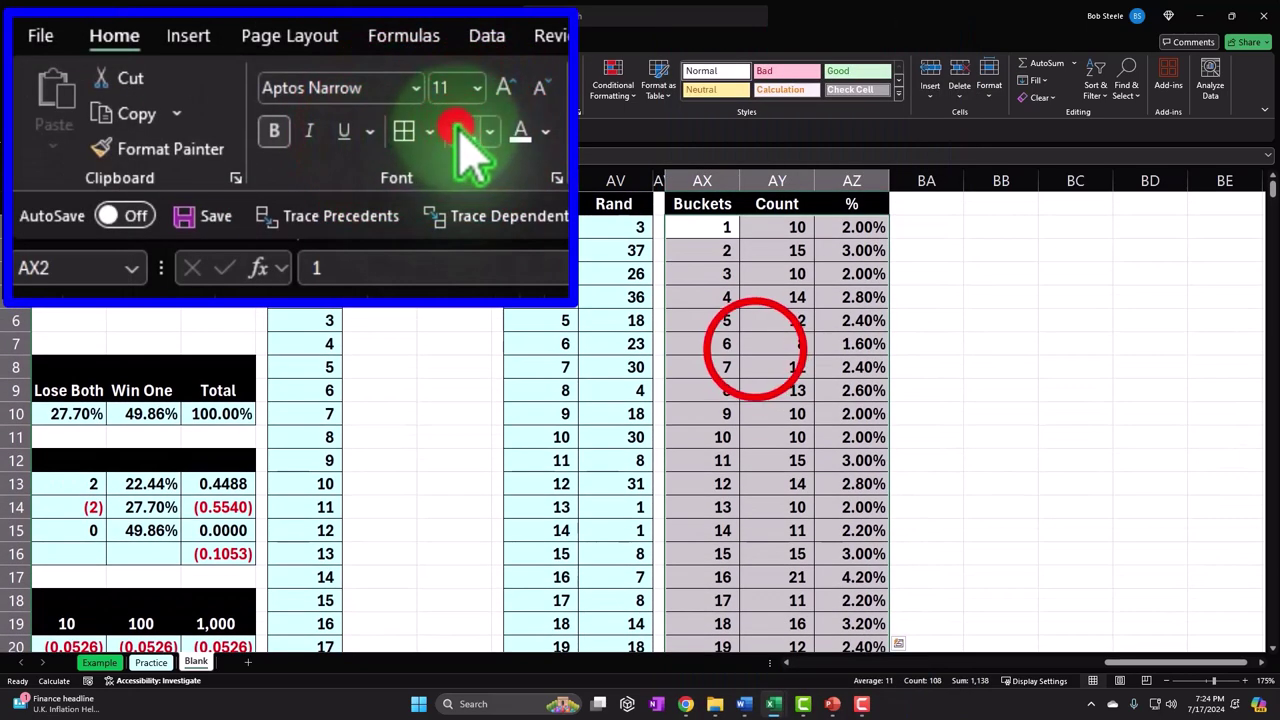
click(755, 348)
scroll(755, 348, down, 9)
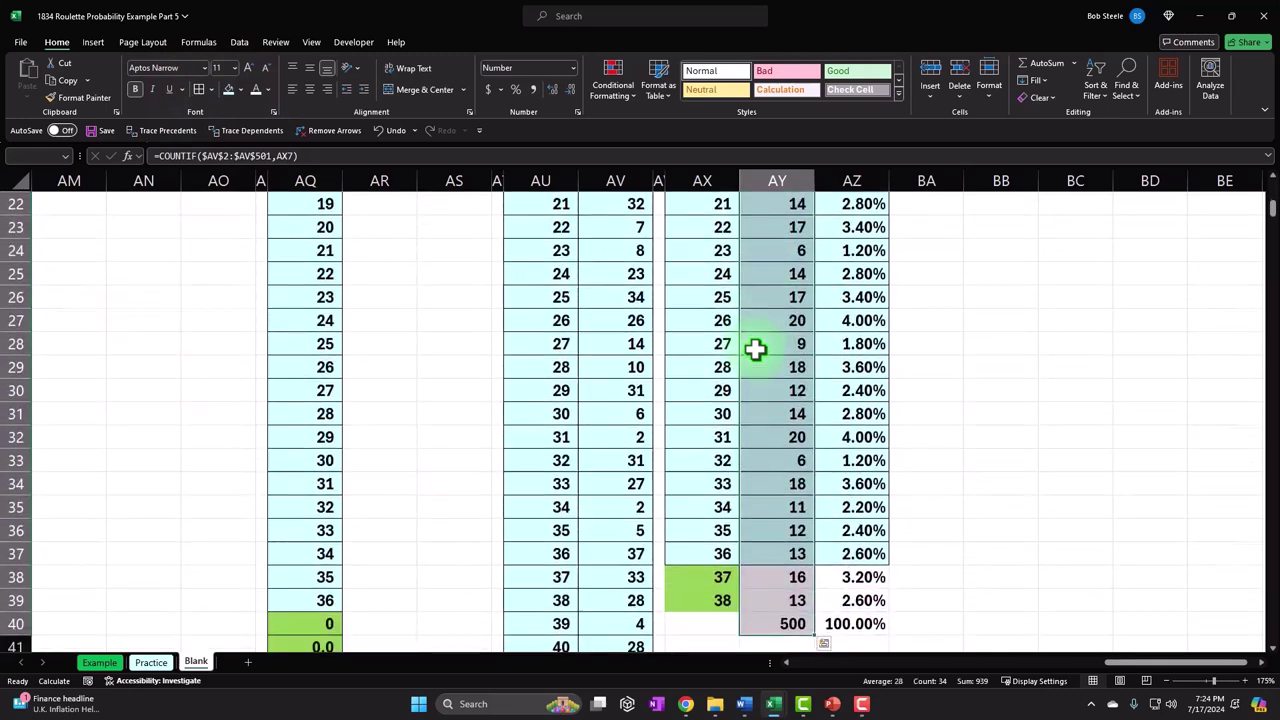
drag(697, 437, 860, 490)
click(876, 385)
drag(868, 544, 986, 634)
click(228, 90)
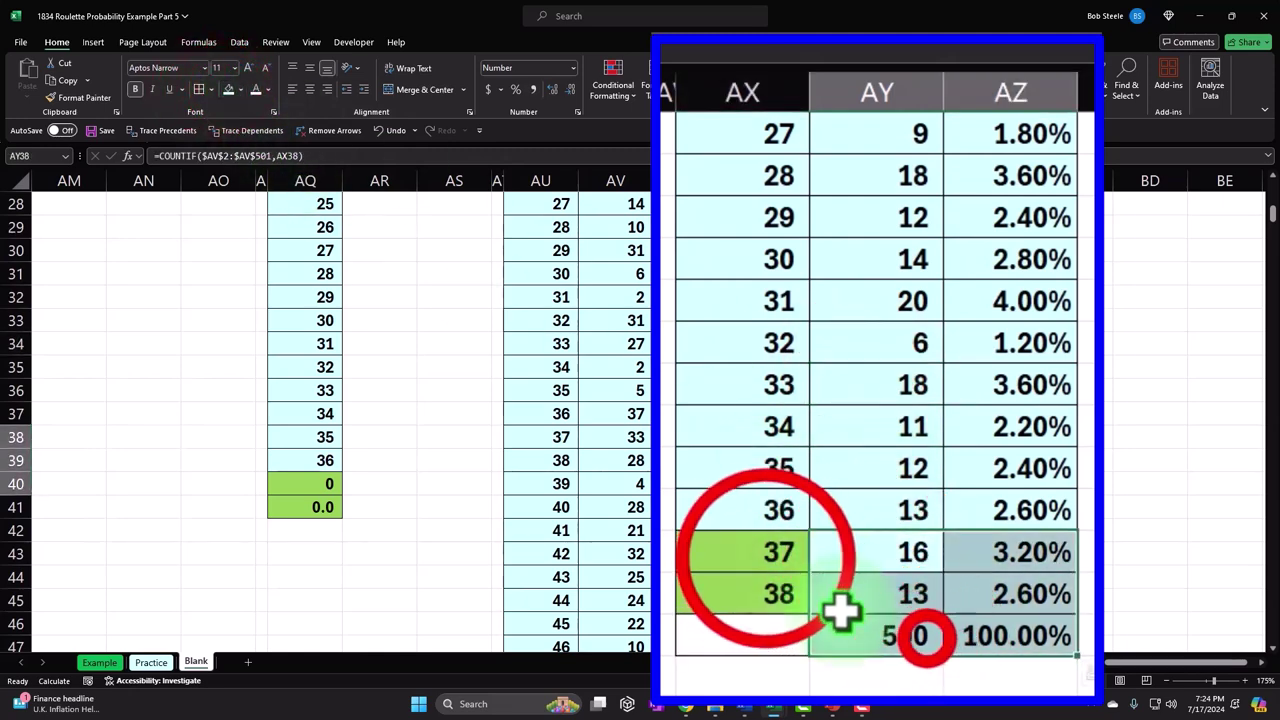
click(760, 553)
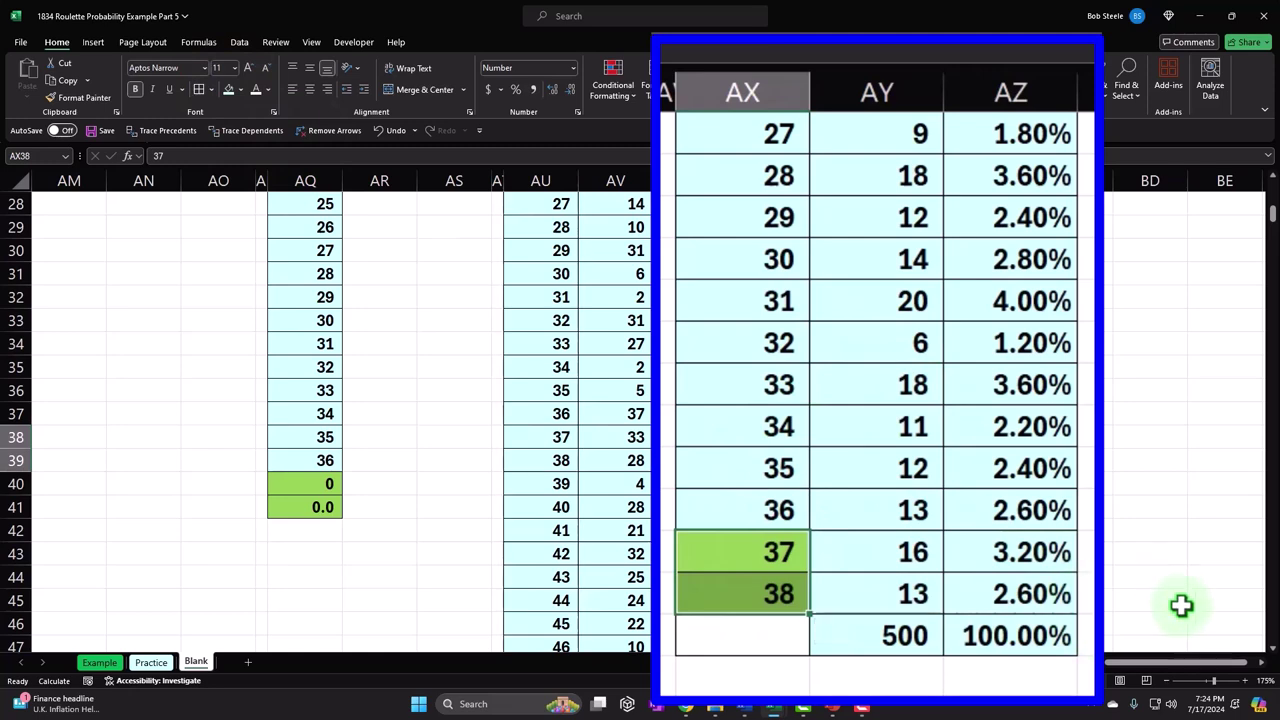
drag(1268, 214, 1270, 218)
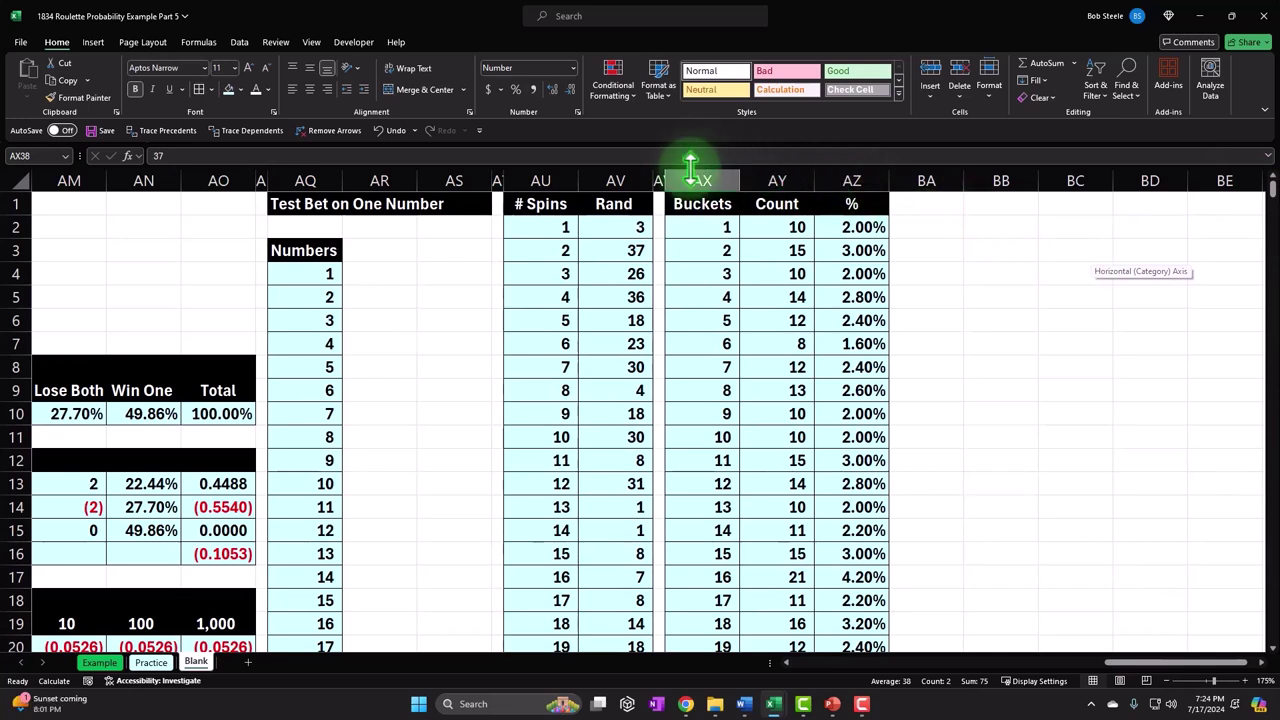
Copy column AW's narrow width to column BA with Format Painter.
click(658, 168)
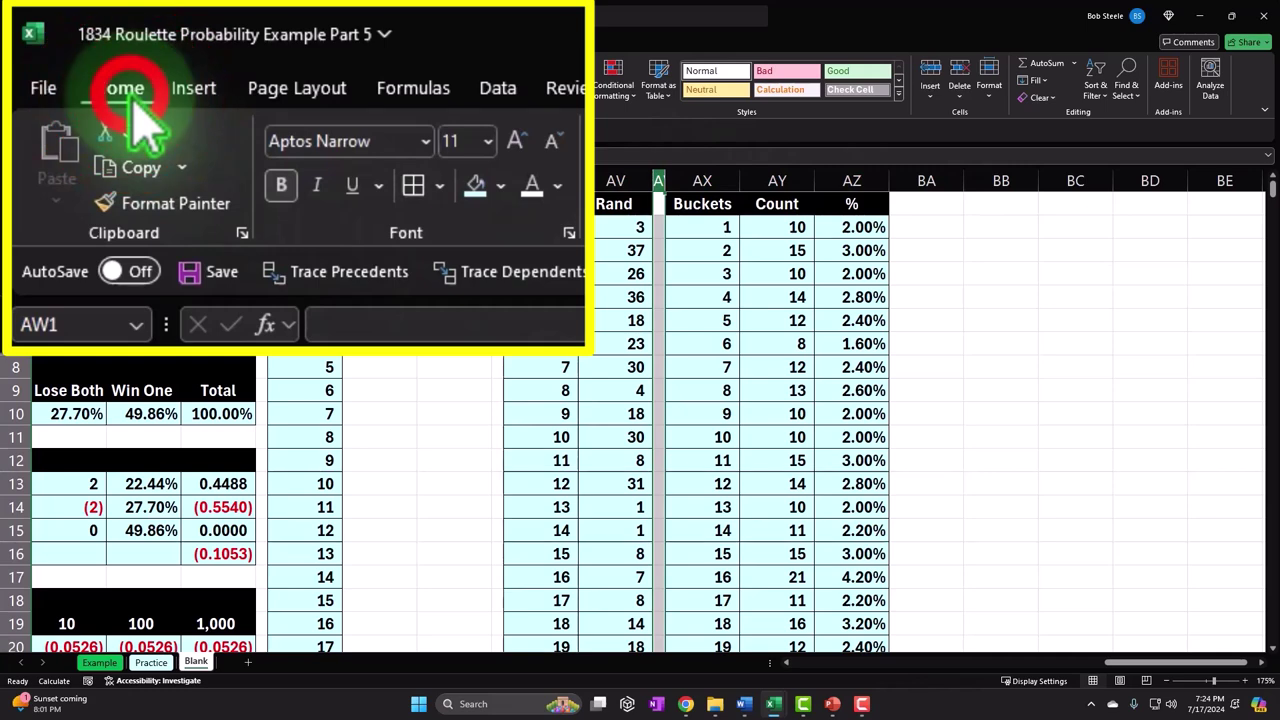
click(70, 98)
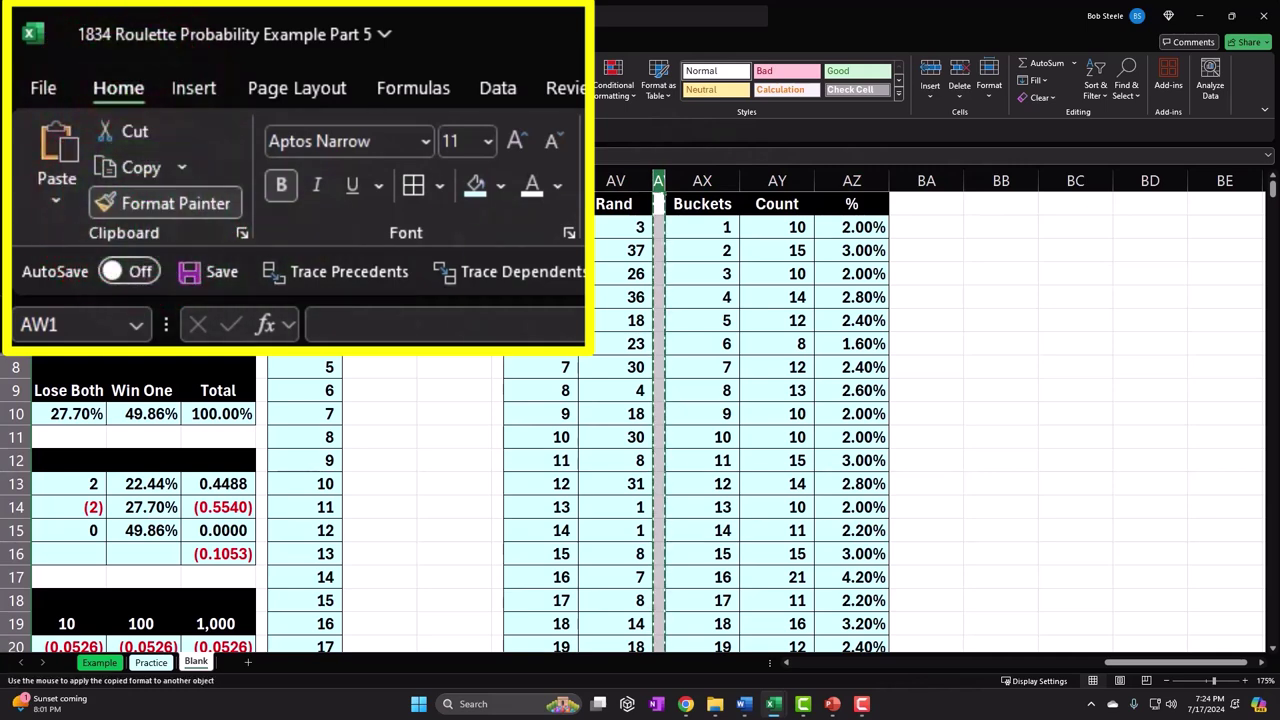
click(930, 181)
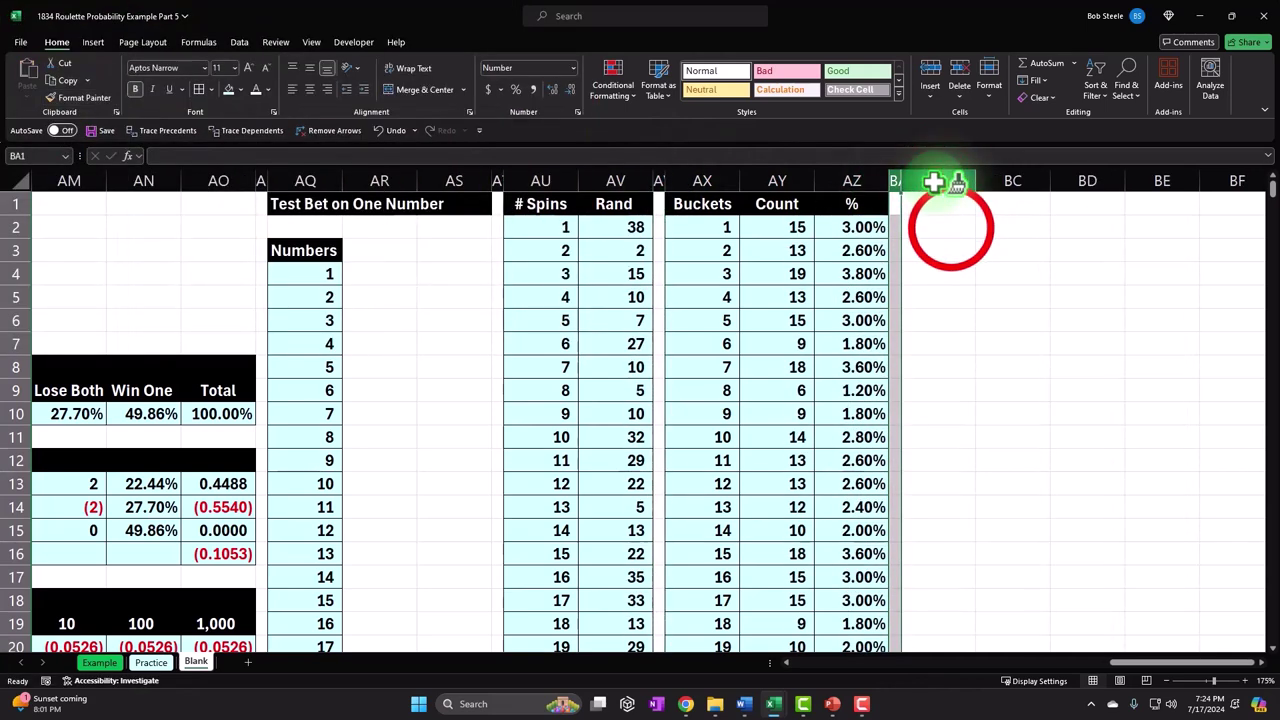
click(951, 228)
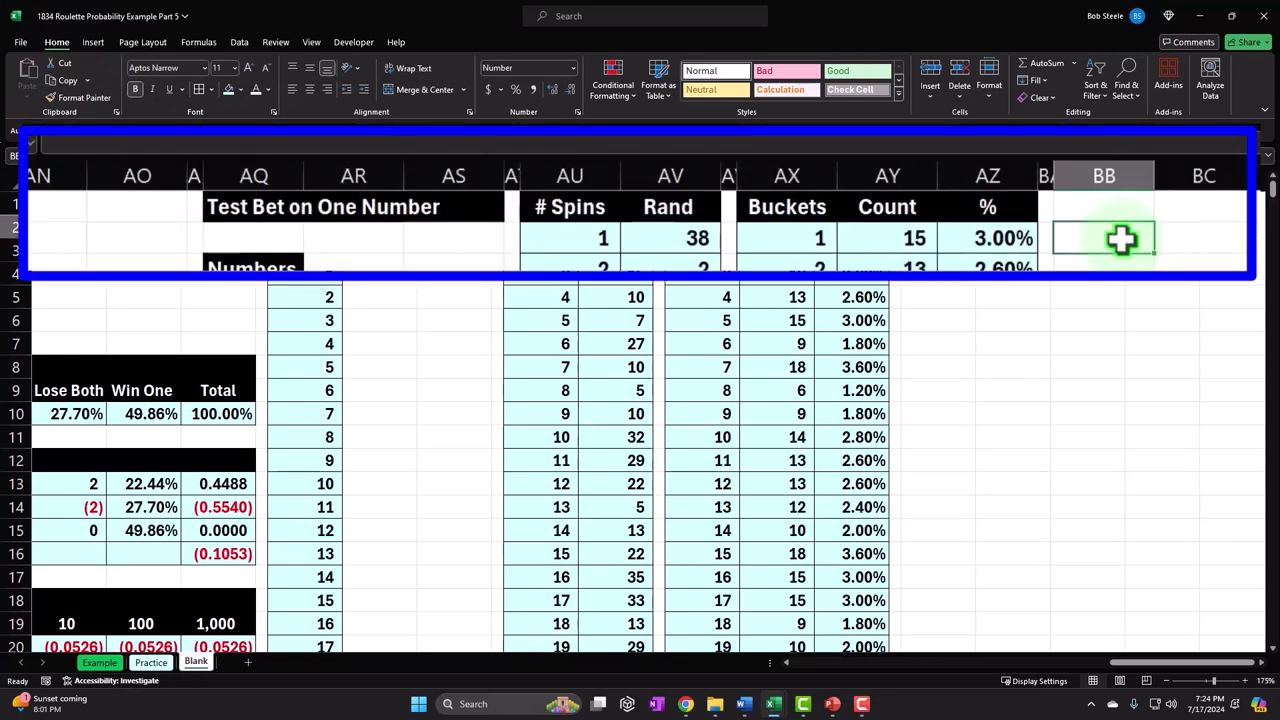
Label BB2 'Mean' and enter =AVERAGE(AZ2:AZ39) in BC2.
text(Me)
key(Tab)
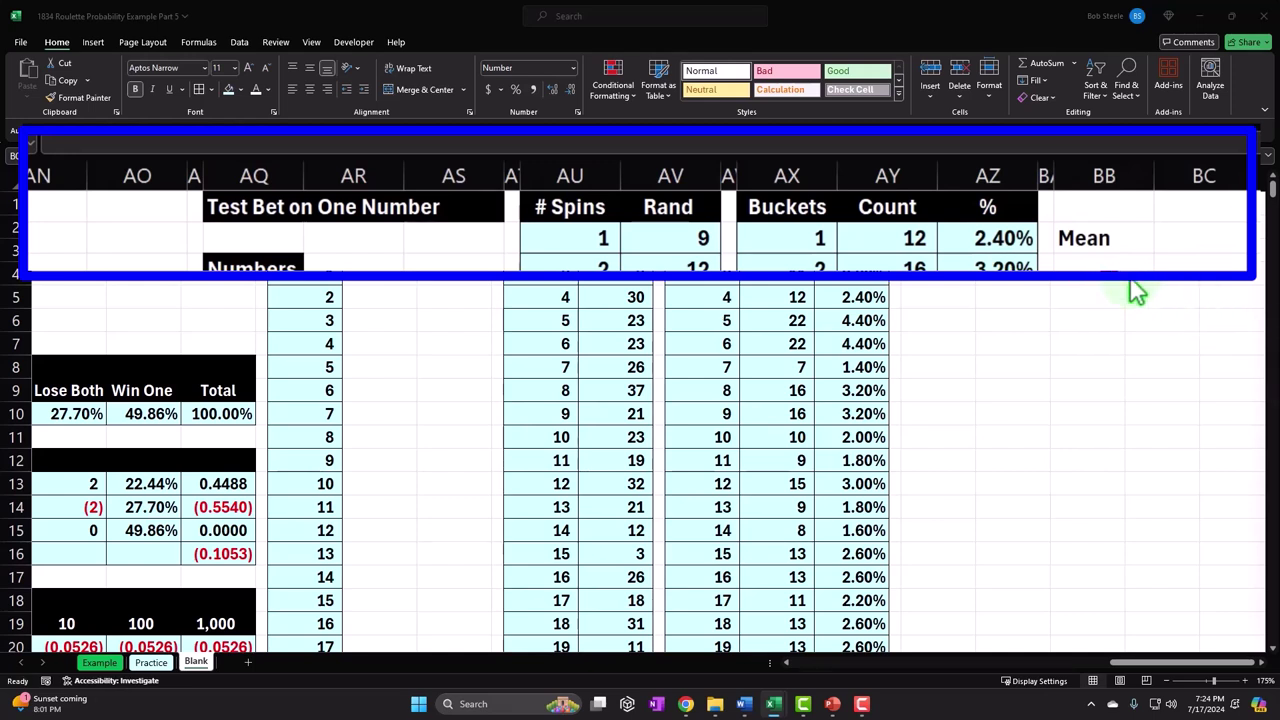
click(1244, 256)
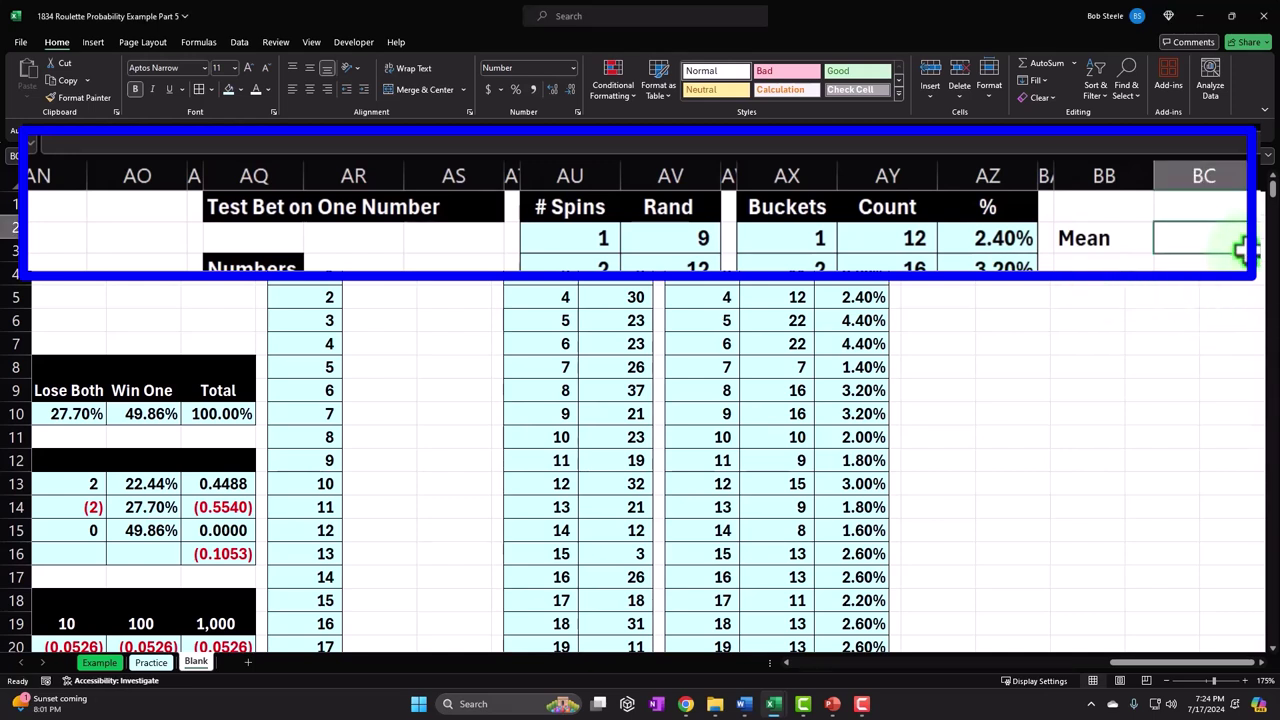
text(=)
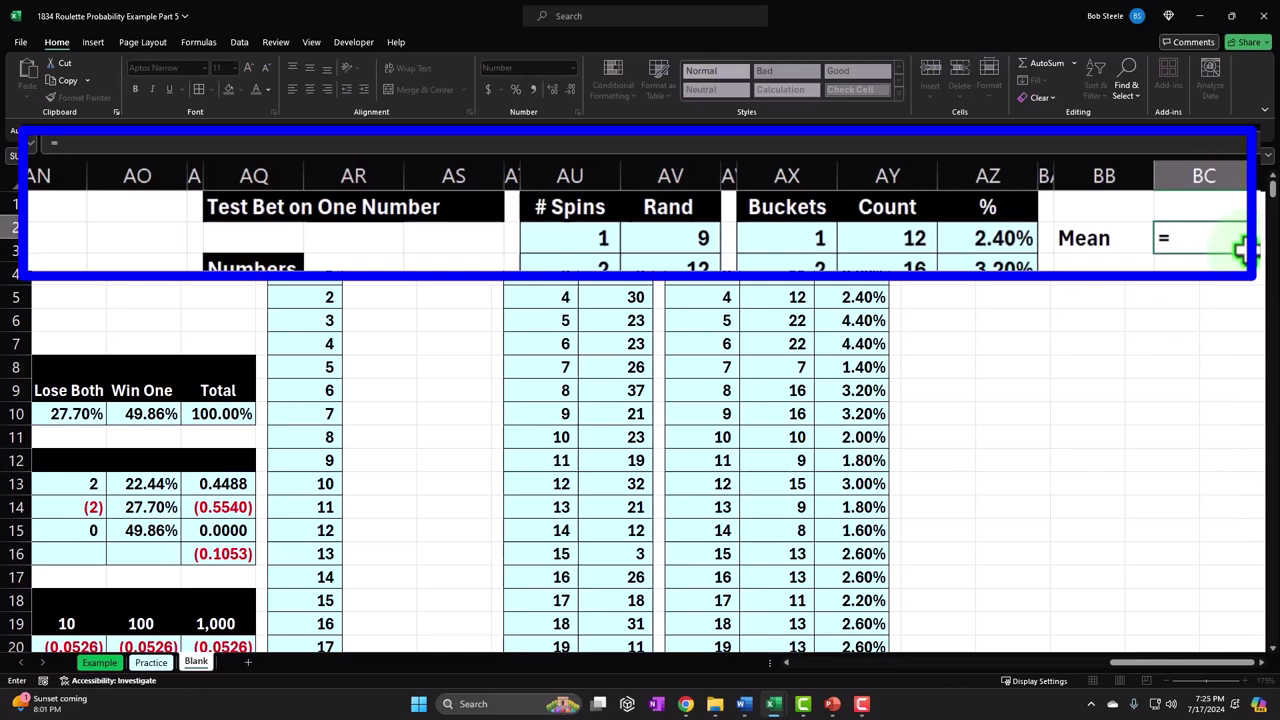
text(aver)
key(Tab)
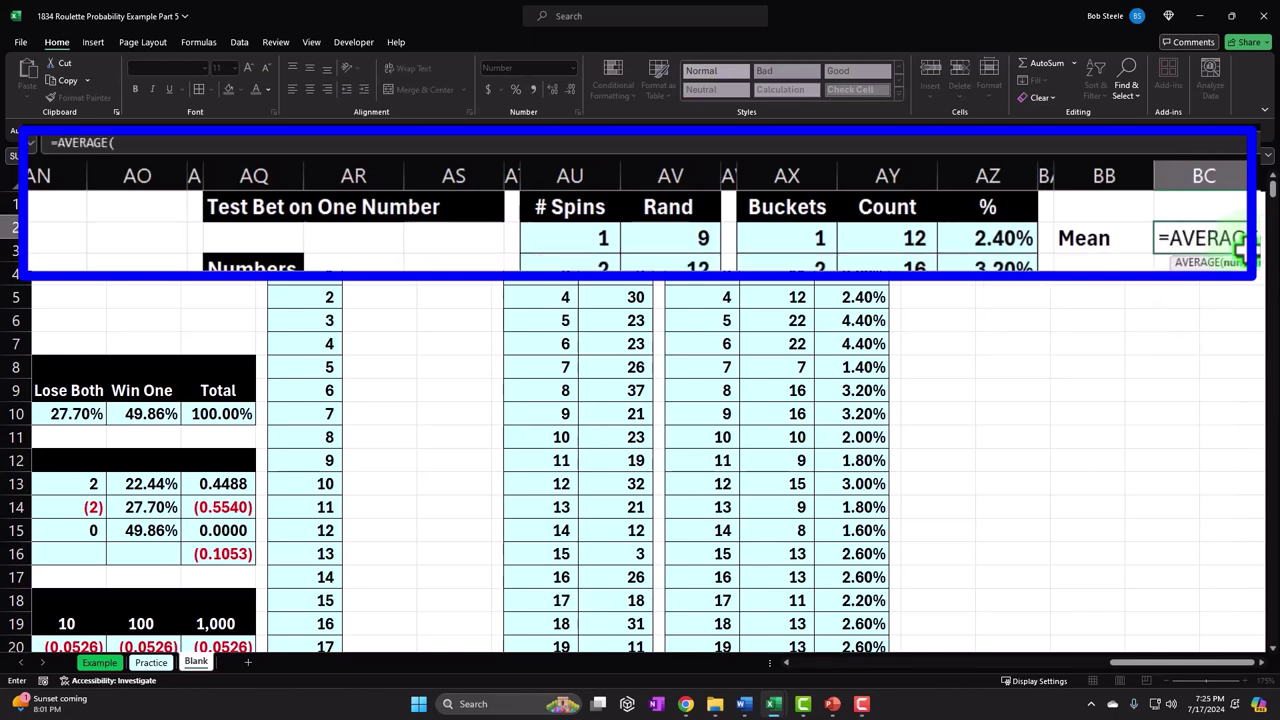
key(Left)
key(Left)
key(Left)
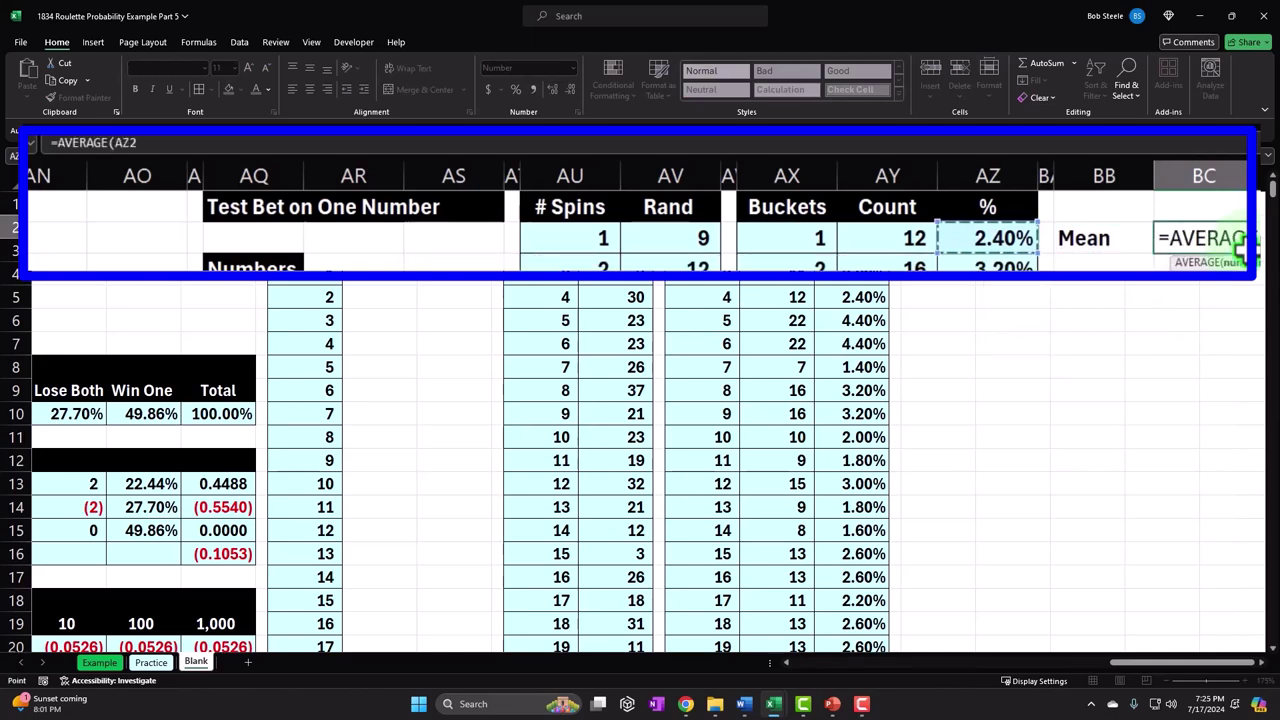
key(ctrl+shift+Down)
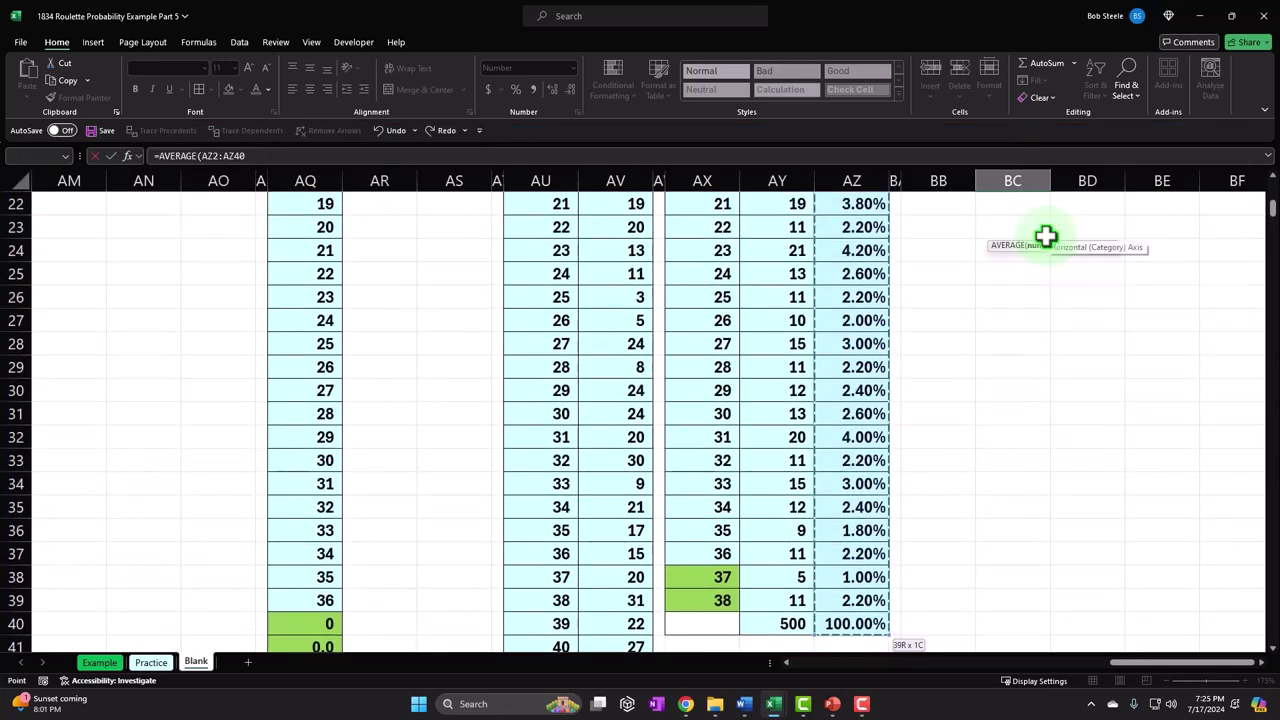
key(shift+Up)
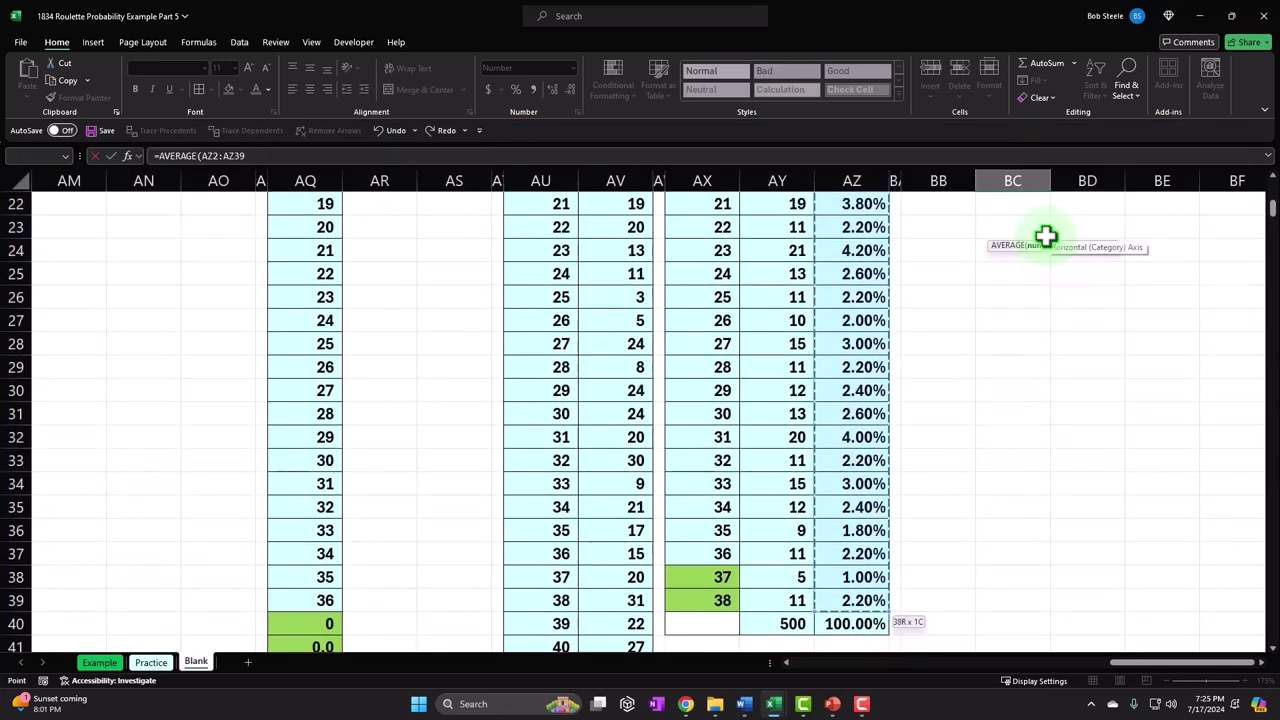
key(Return)
Format the mean as a two-decimal percentage, showing 2.63%.
click(1050, 228)
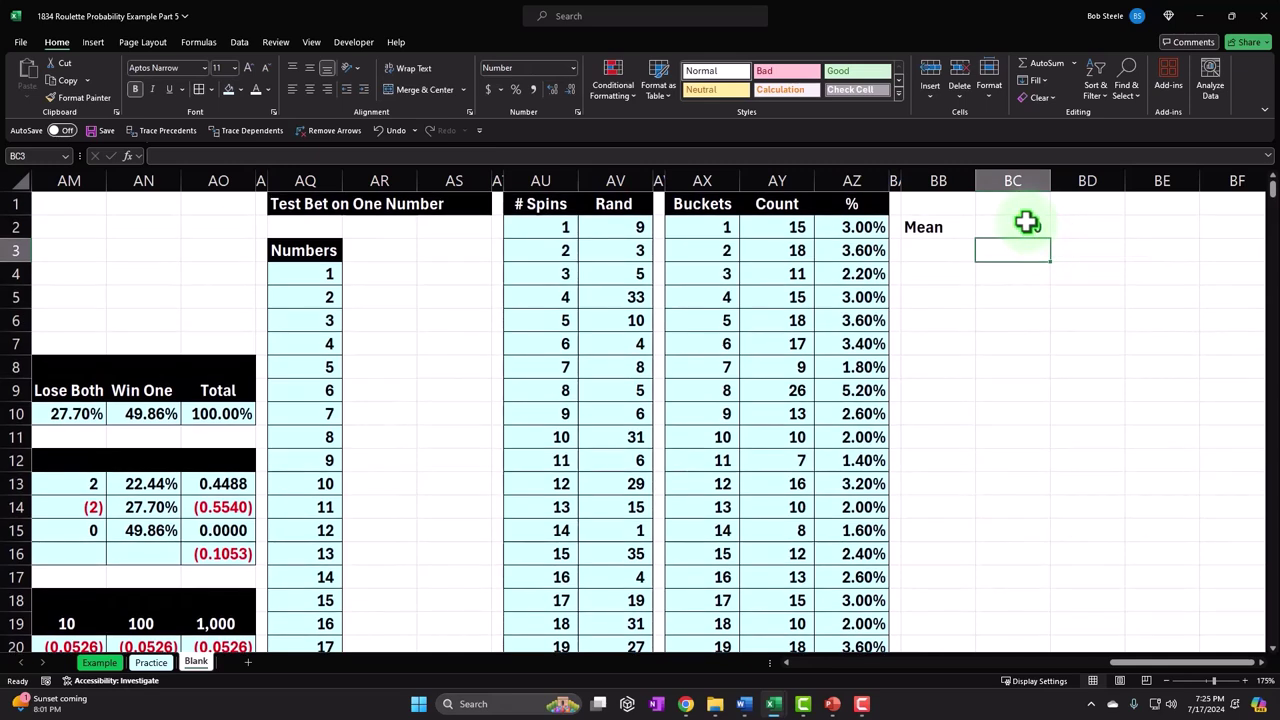
click(515, 89)
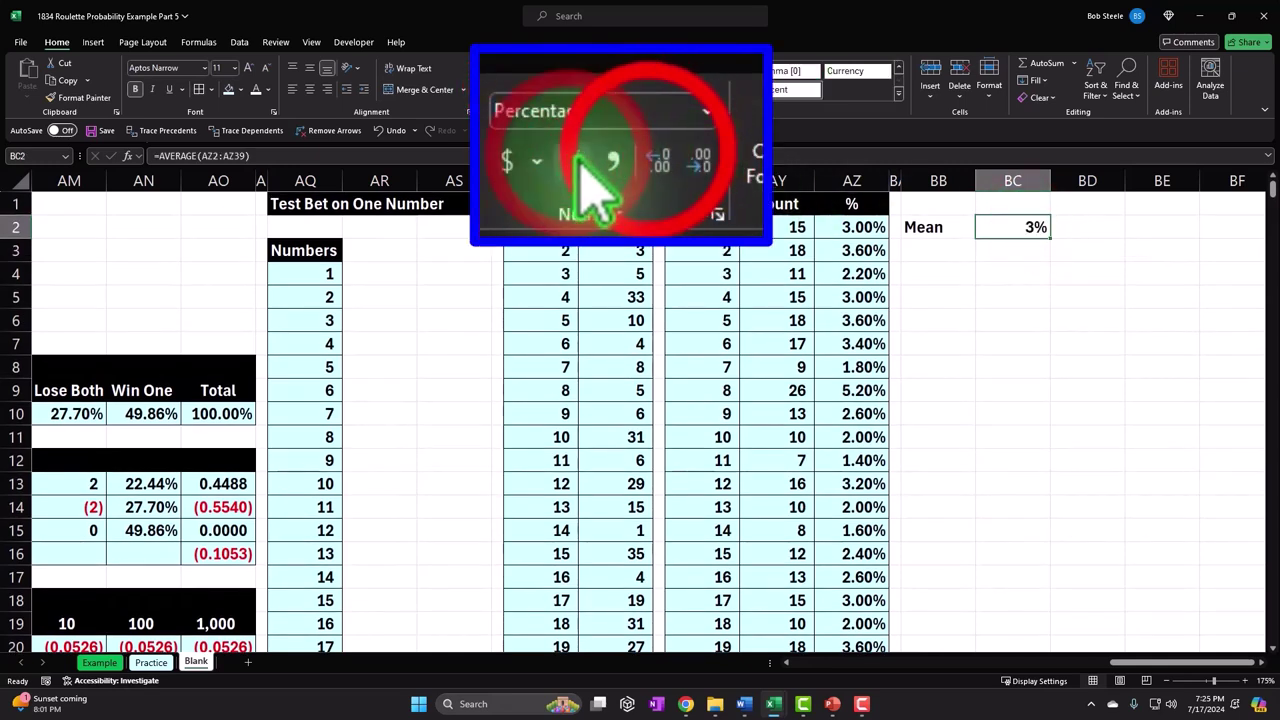
click(543, 89)
click(543, 89)
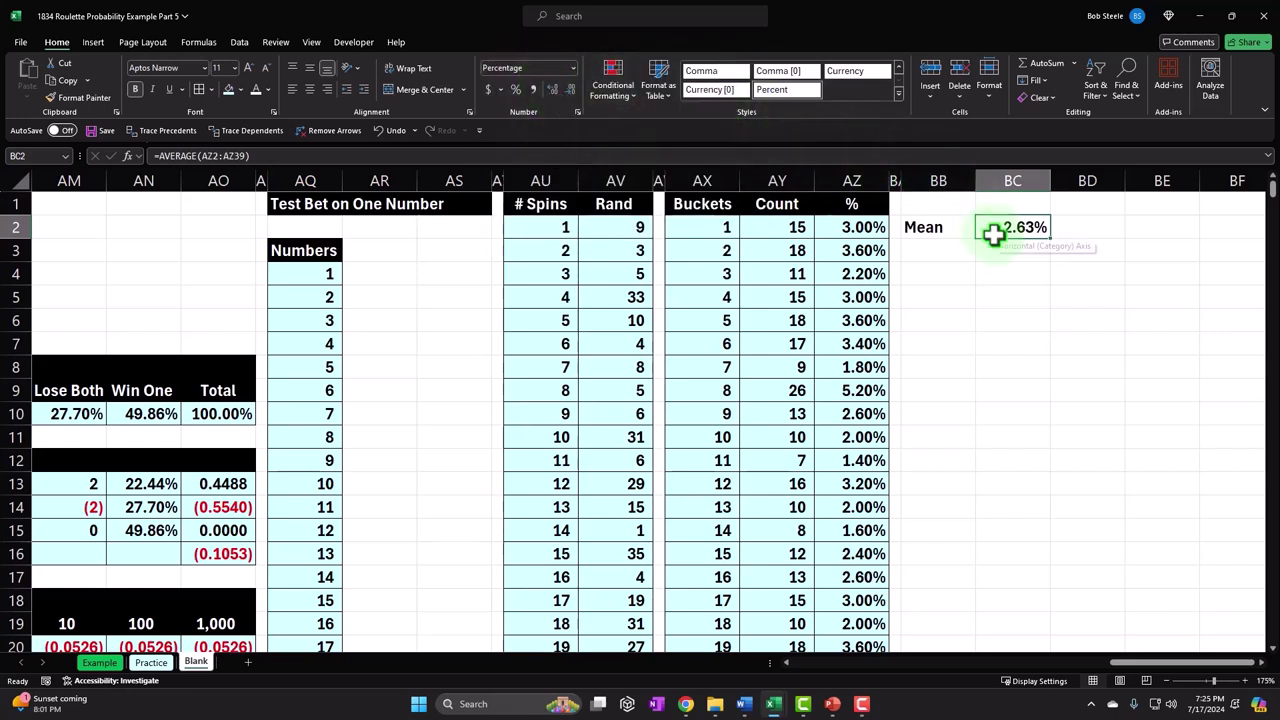
click(946, 252)
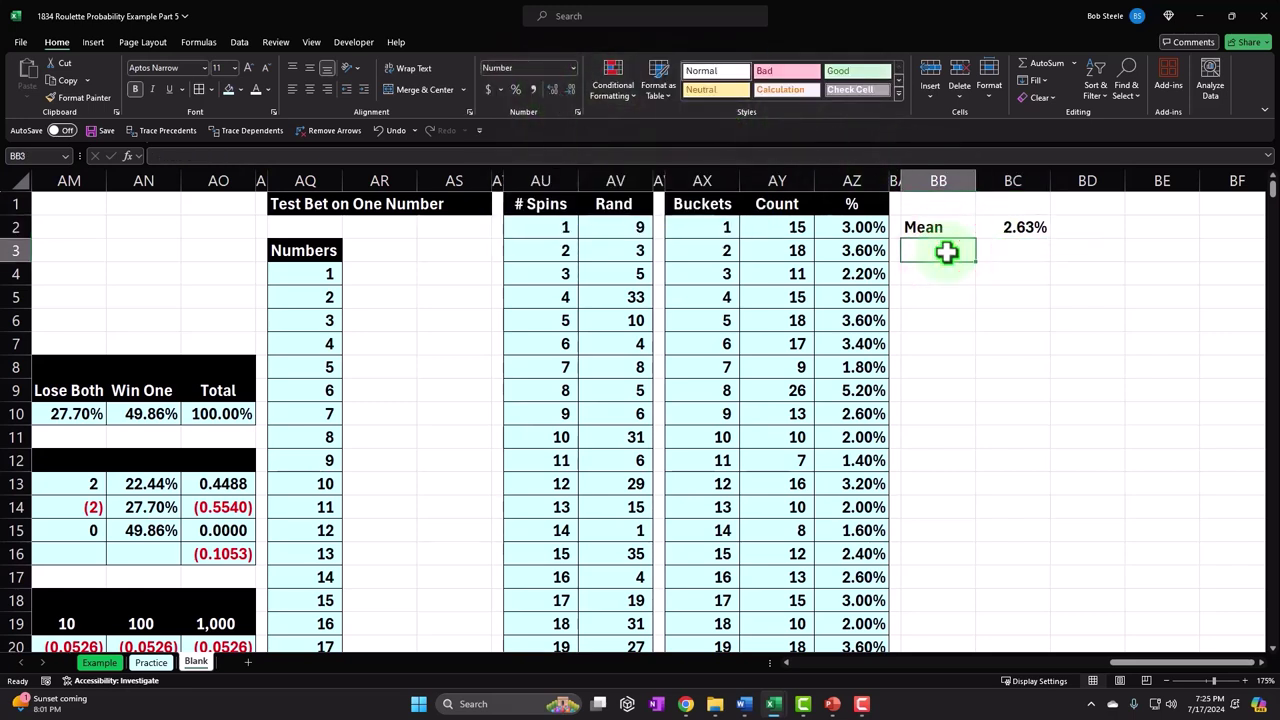
Label BB3 'Median' and enter =MEDIAN(AZ2:AZ39) in BC3.
text(M)
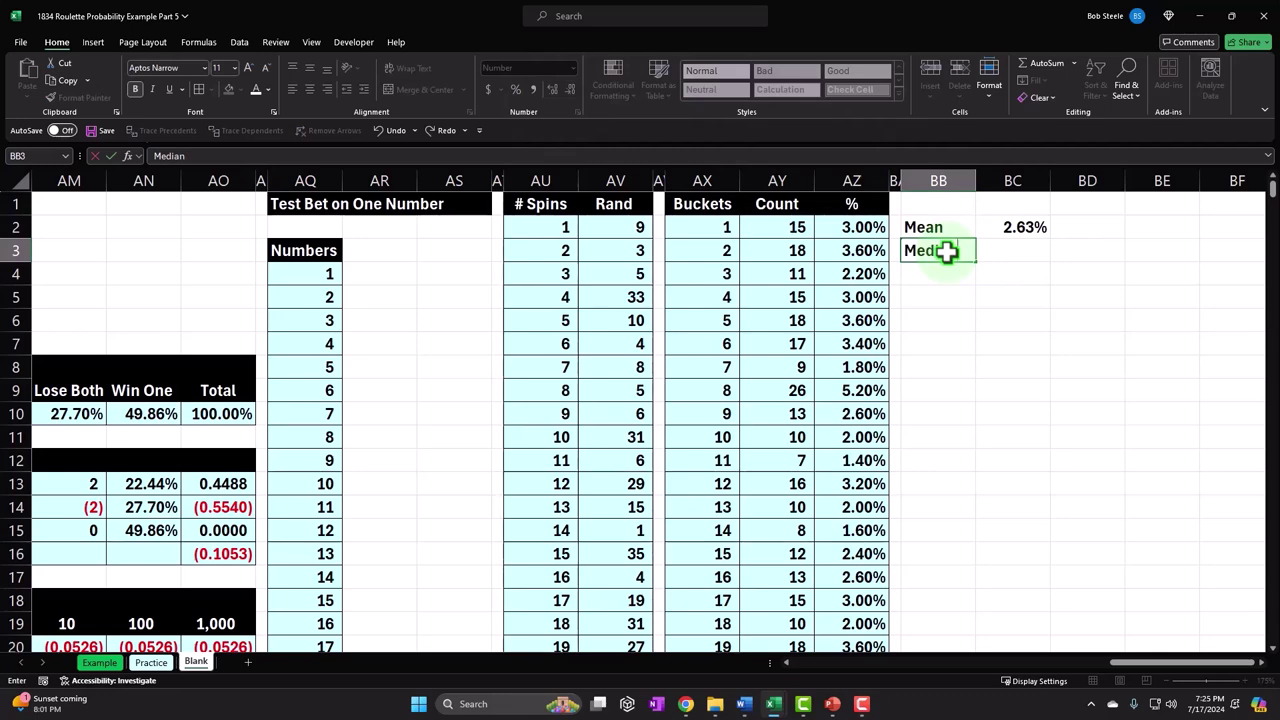
text(edian)
key(Tab)
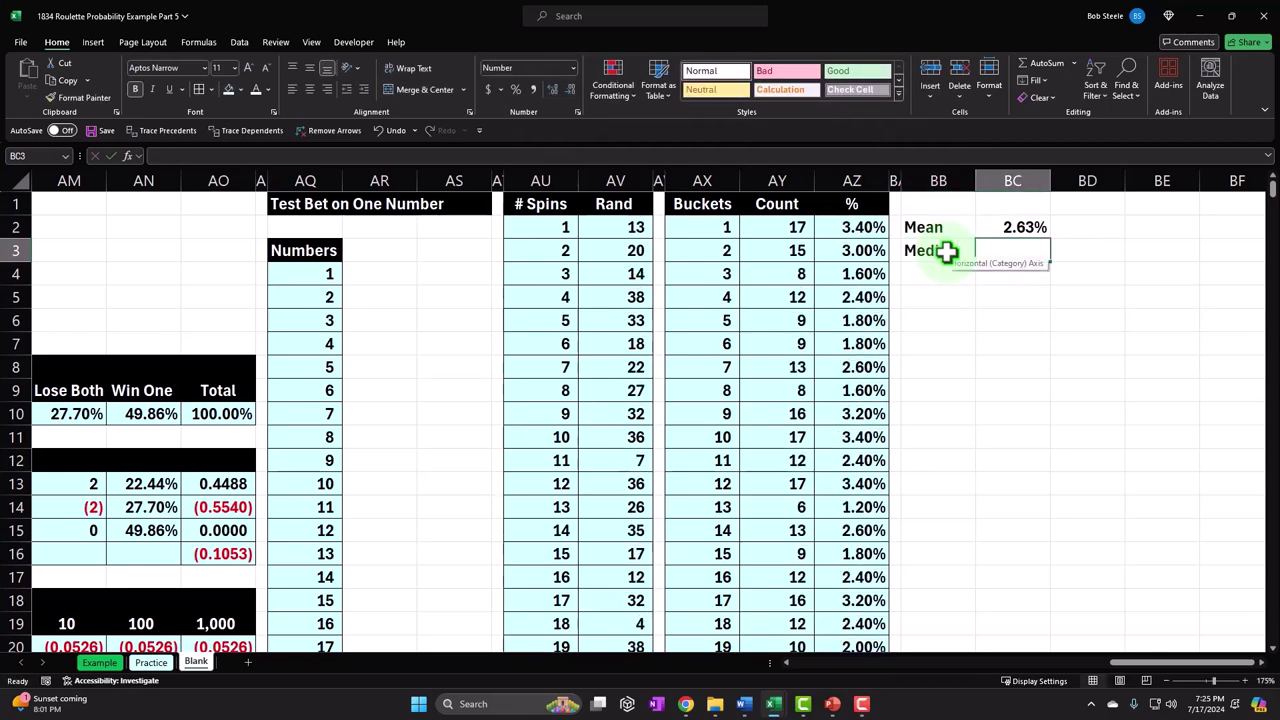
text(=med)
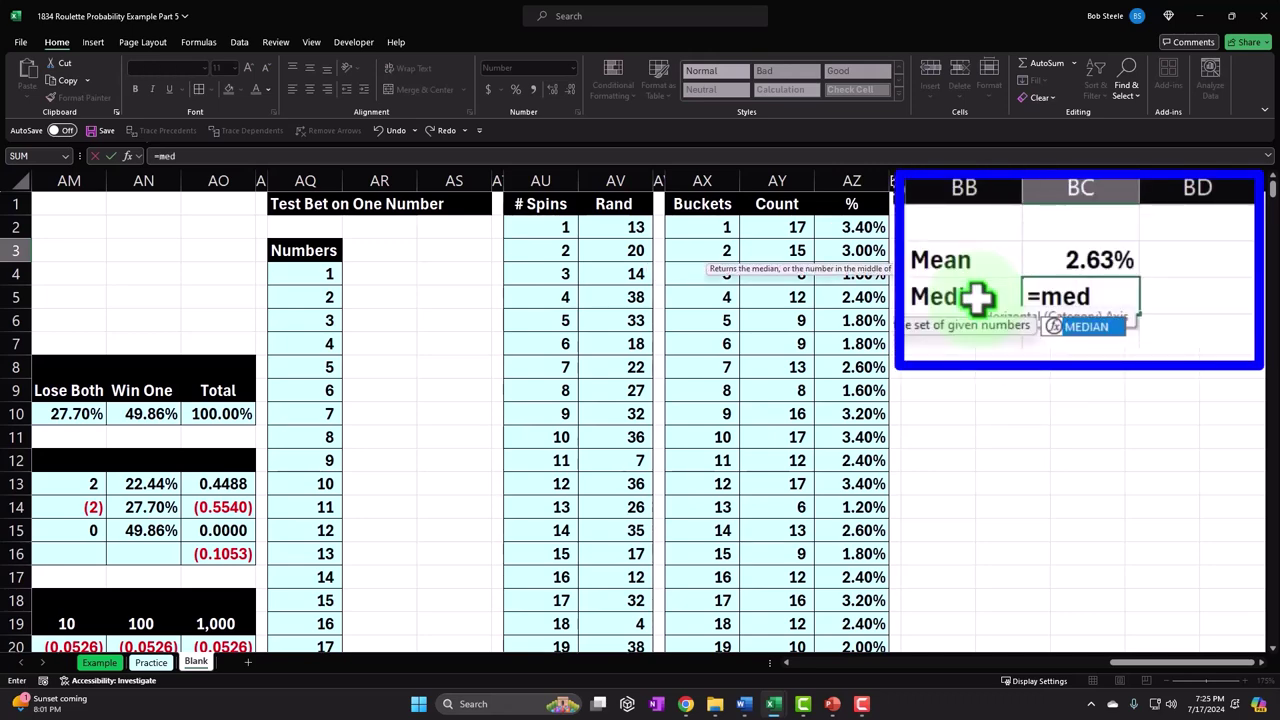
key(Tab)
key(Left)
key(Left)
key(Left)
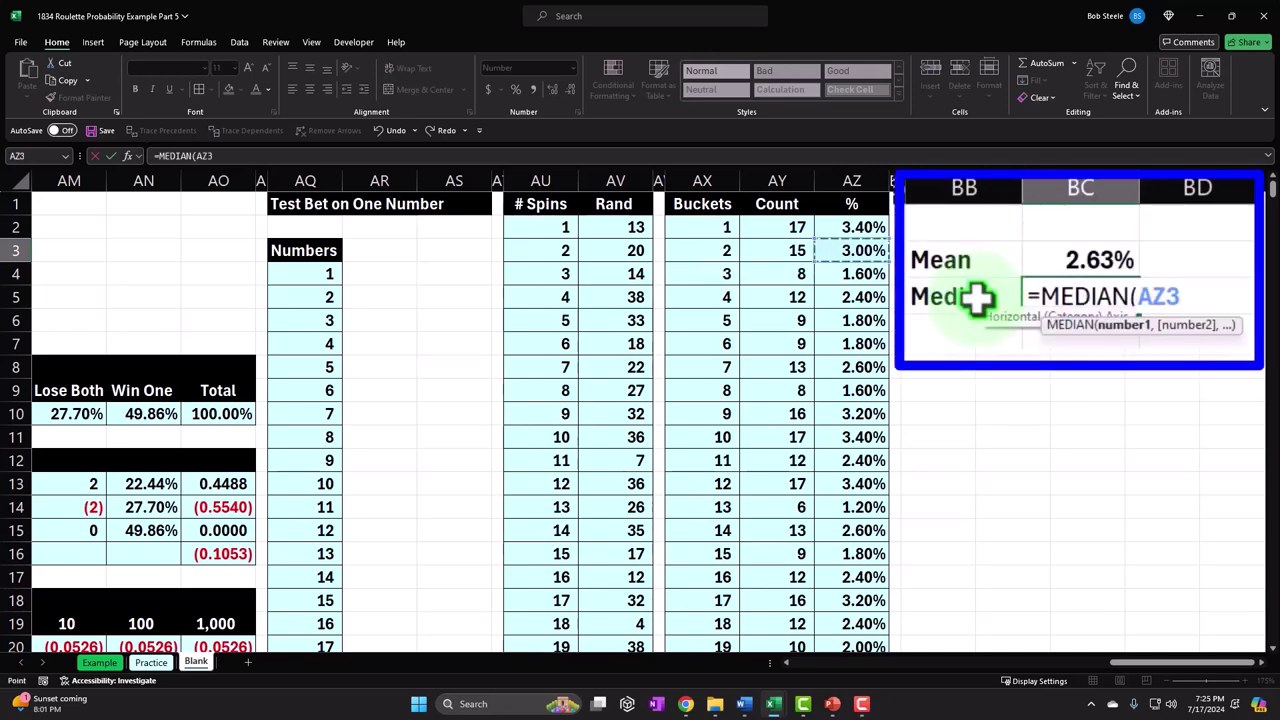
key(ctrl+shift+Down)
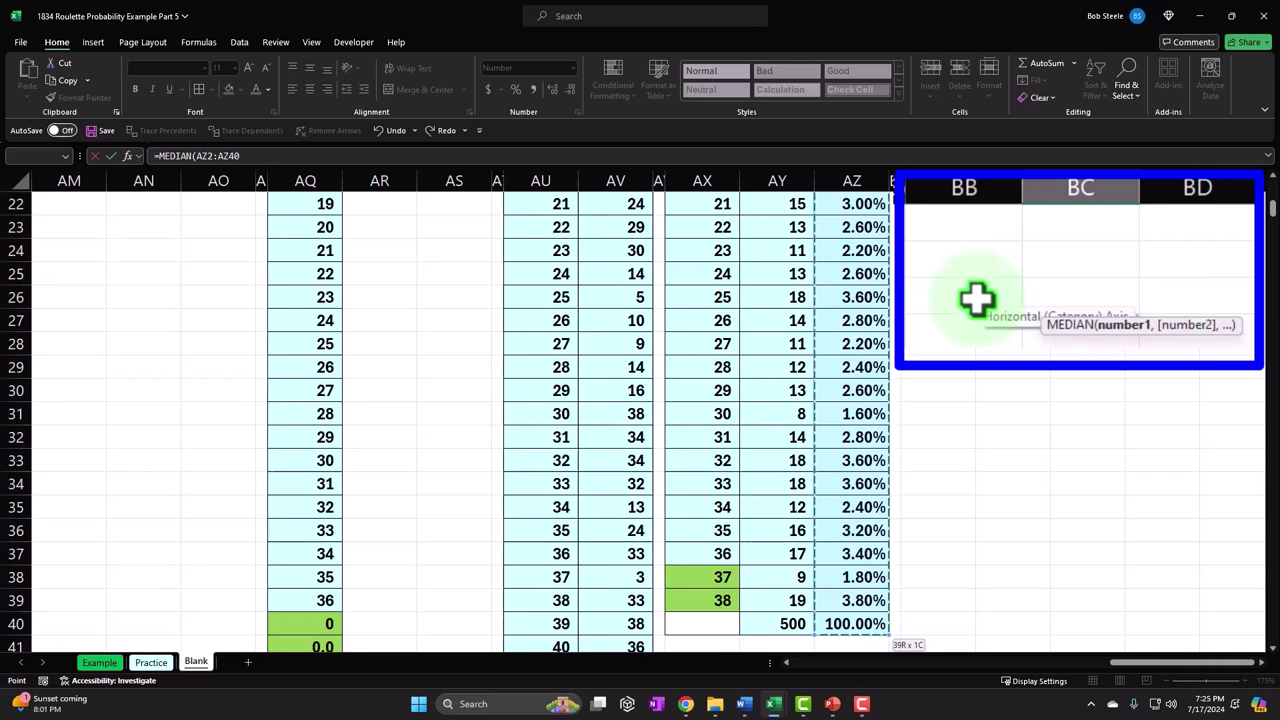
key(Return)
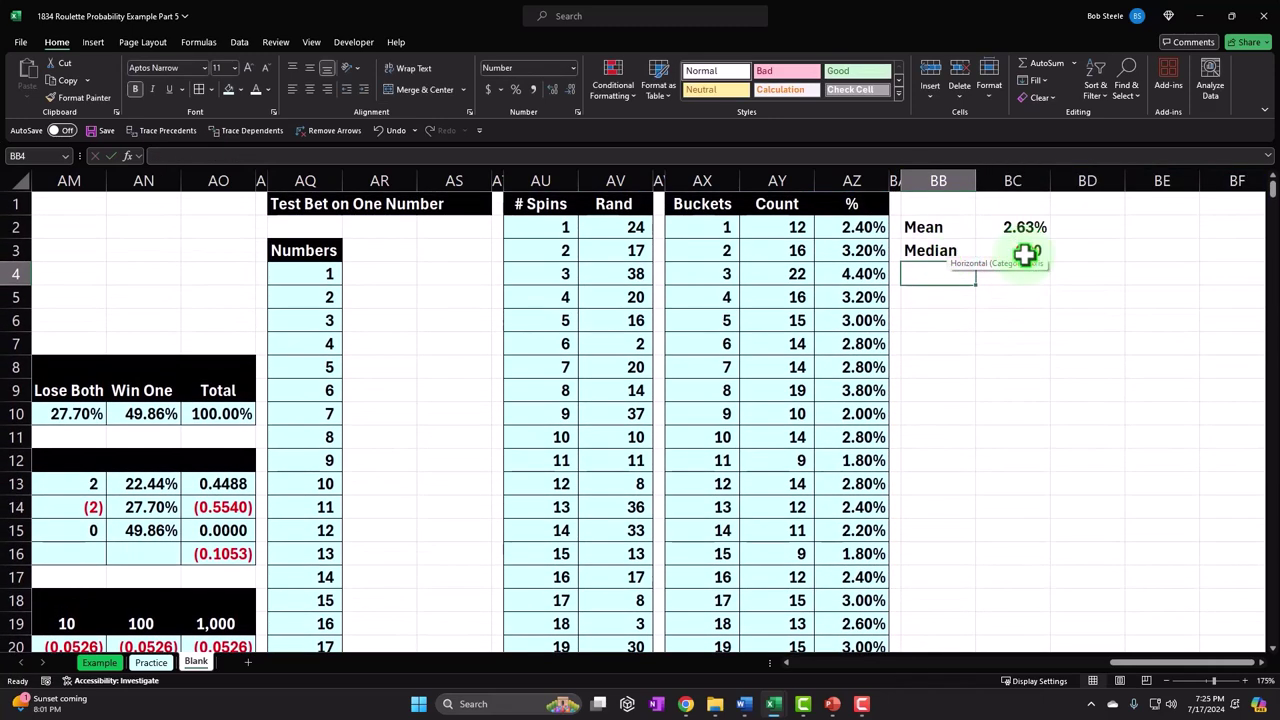
Format the median in BC3 as a percentage showing 2.60%, then move to BB4.
click(1025, 252)
click(515, 89)
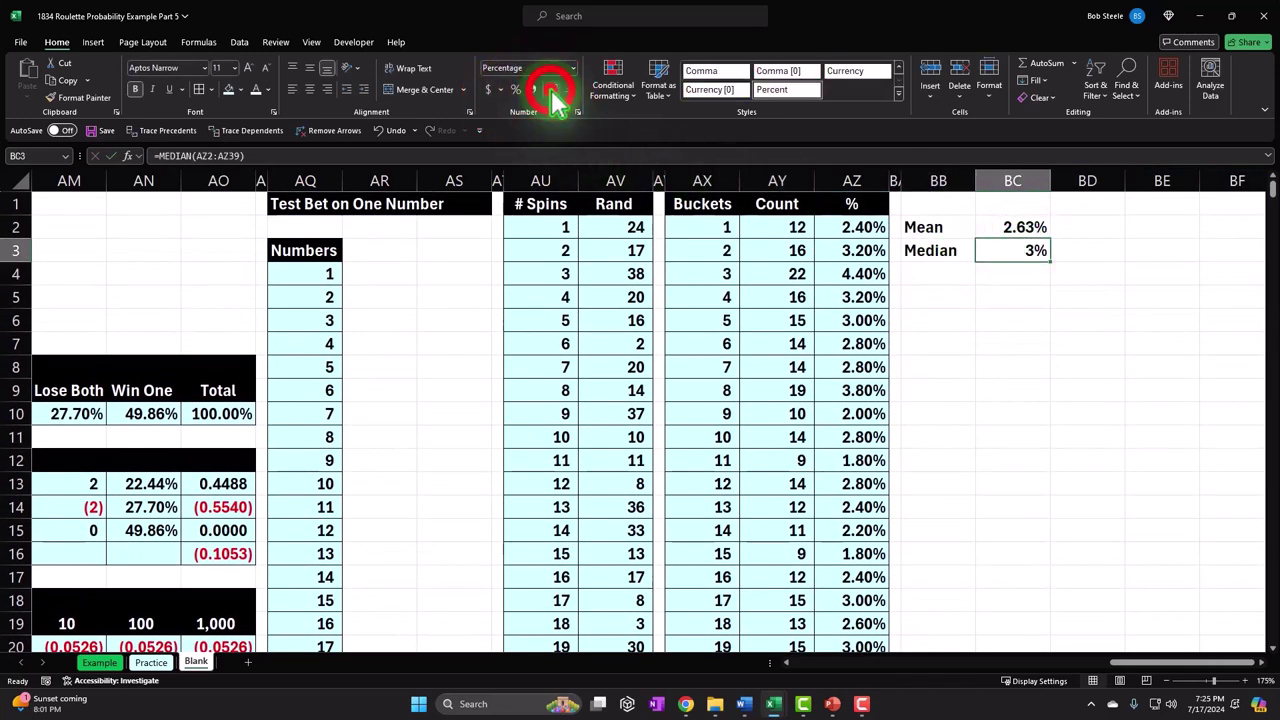
key(Return)
key(Left)
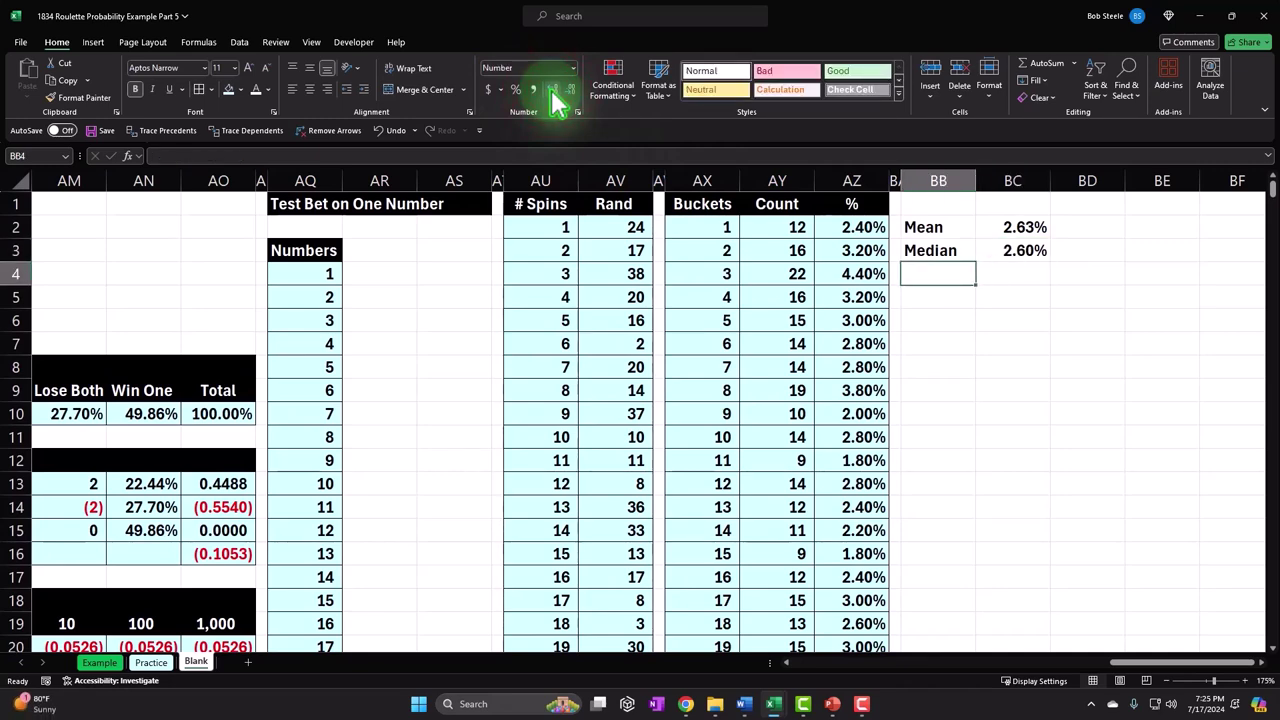
Label BB4 'Mode' and enter =MODE.SNGL(AZ2:AZ39) in BC4.
text(Mode)
key(Tab)
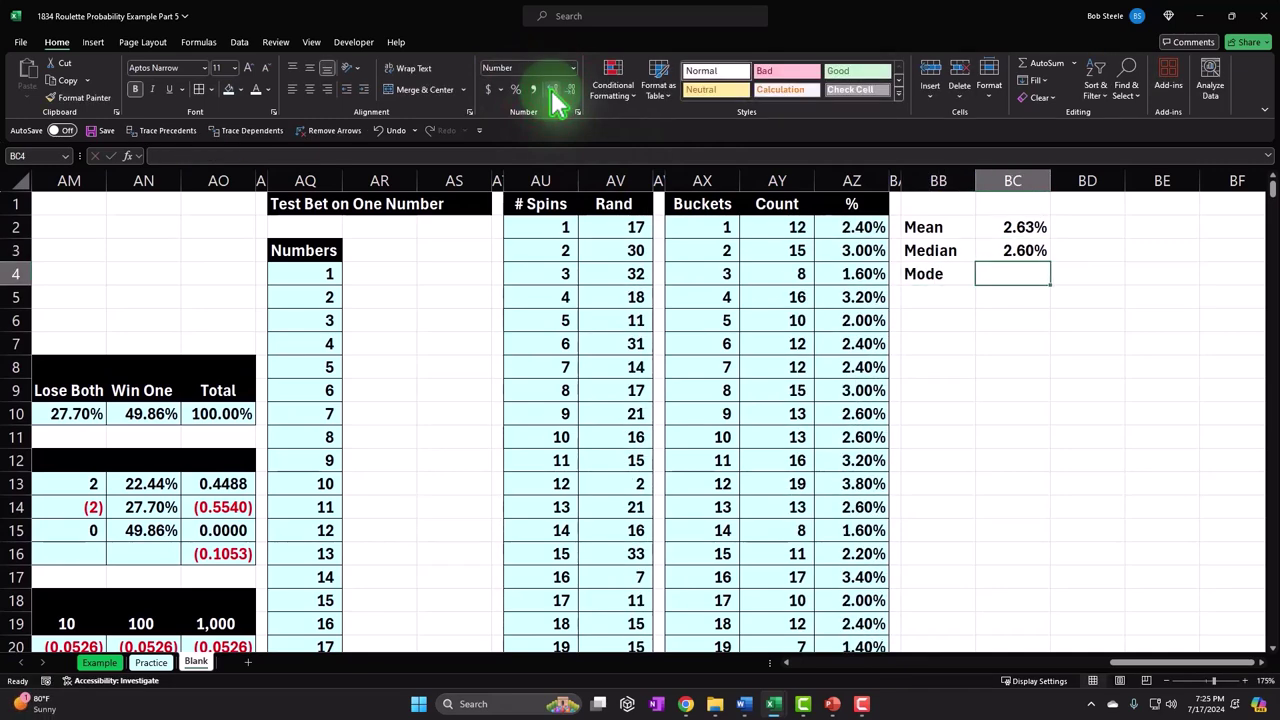
text(=)
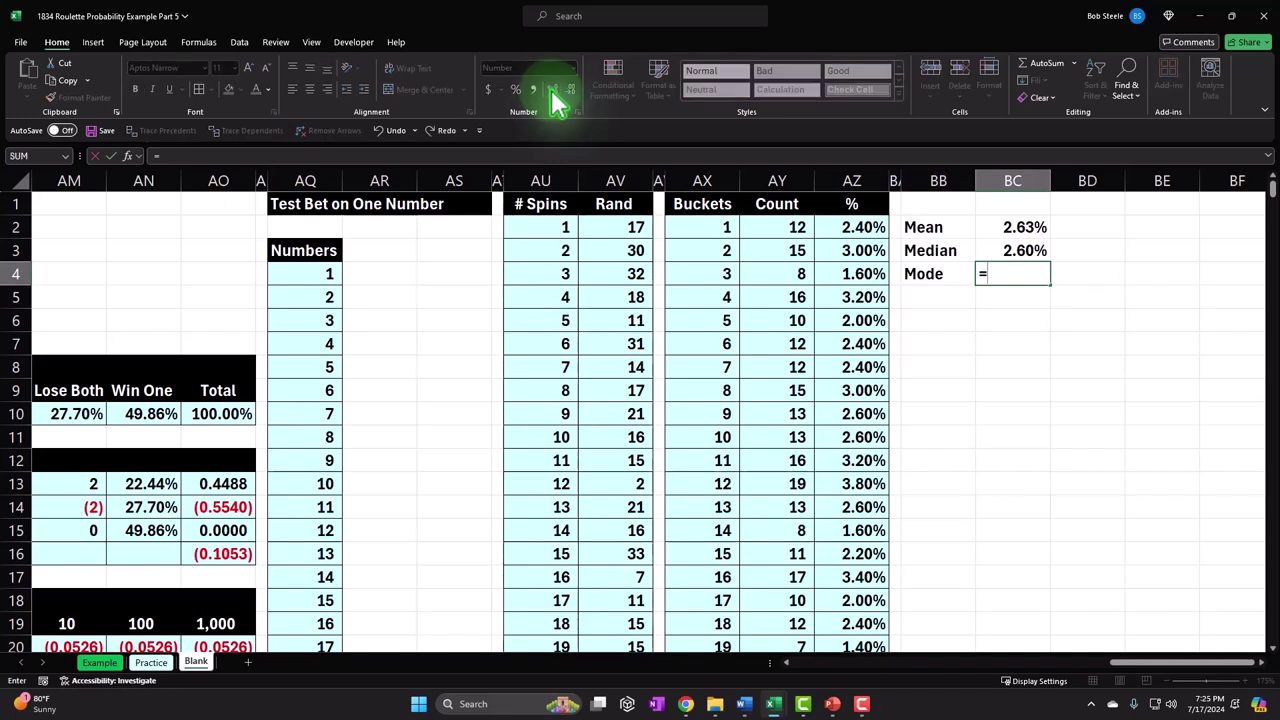
text(mo)
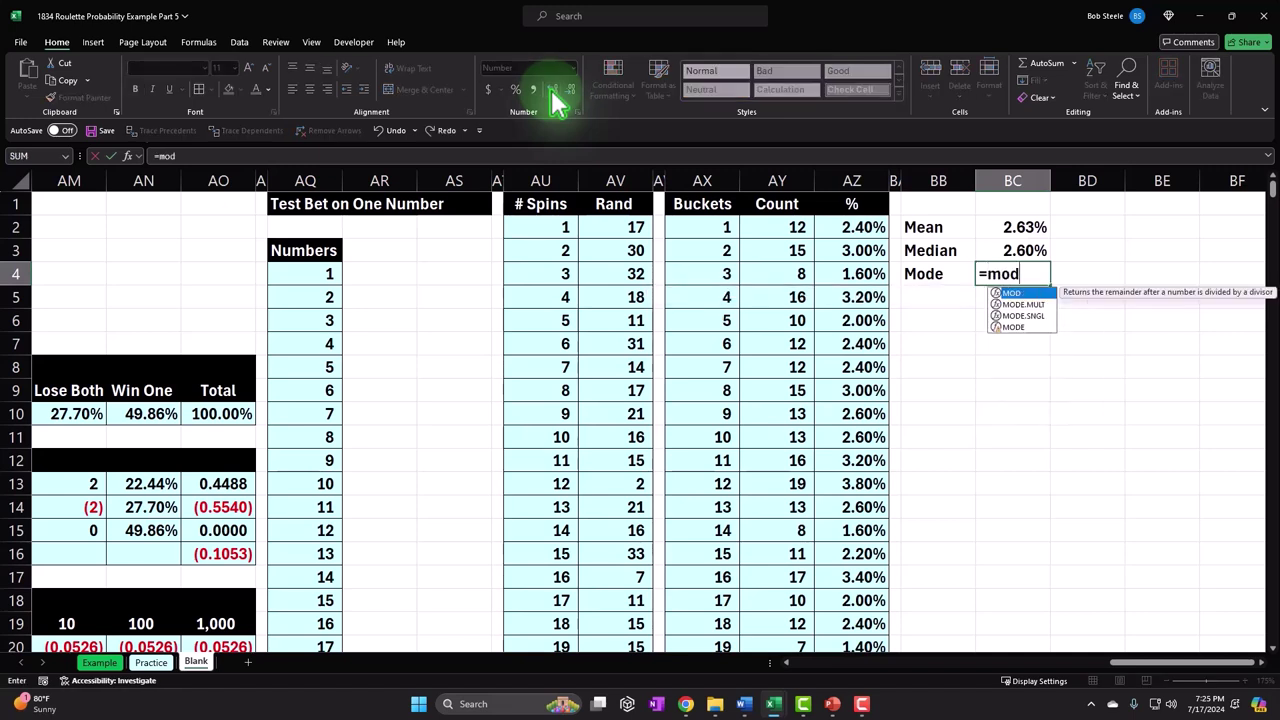
text(d)
key(Down)
key(Down)
key(Tab)
key(Left)
key(Left)
key(Up)
key(Up)
key(ctrl+shift+Down)
key(Return)
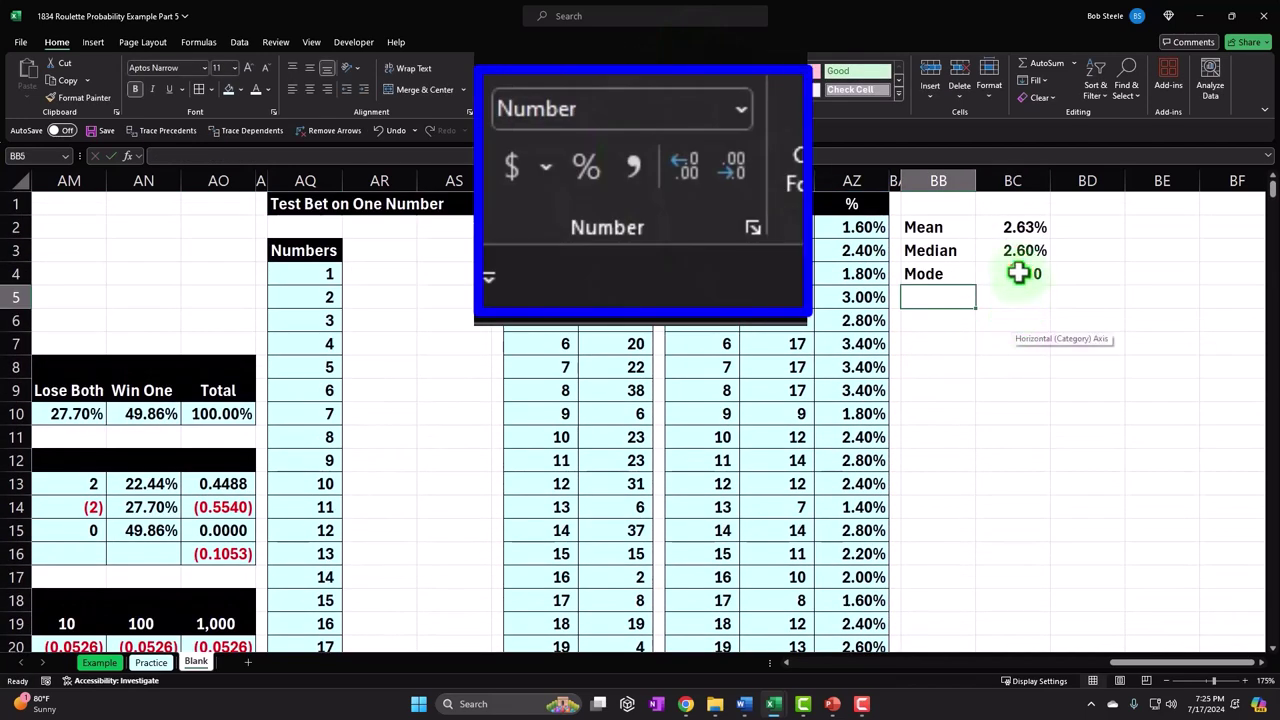
Format the mode in BC4 as a two-decimal percentage, showing 2.40%.
click(1020, 272)
click(560, 90)
click(560, 90)
click(524, 90)
click(533, 89)
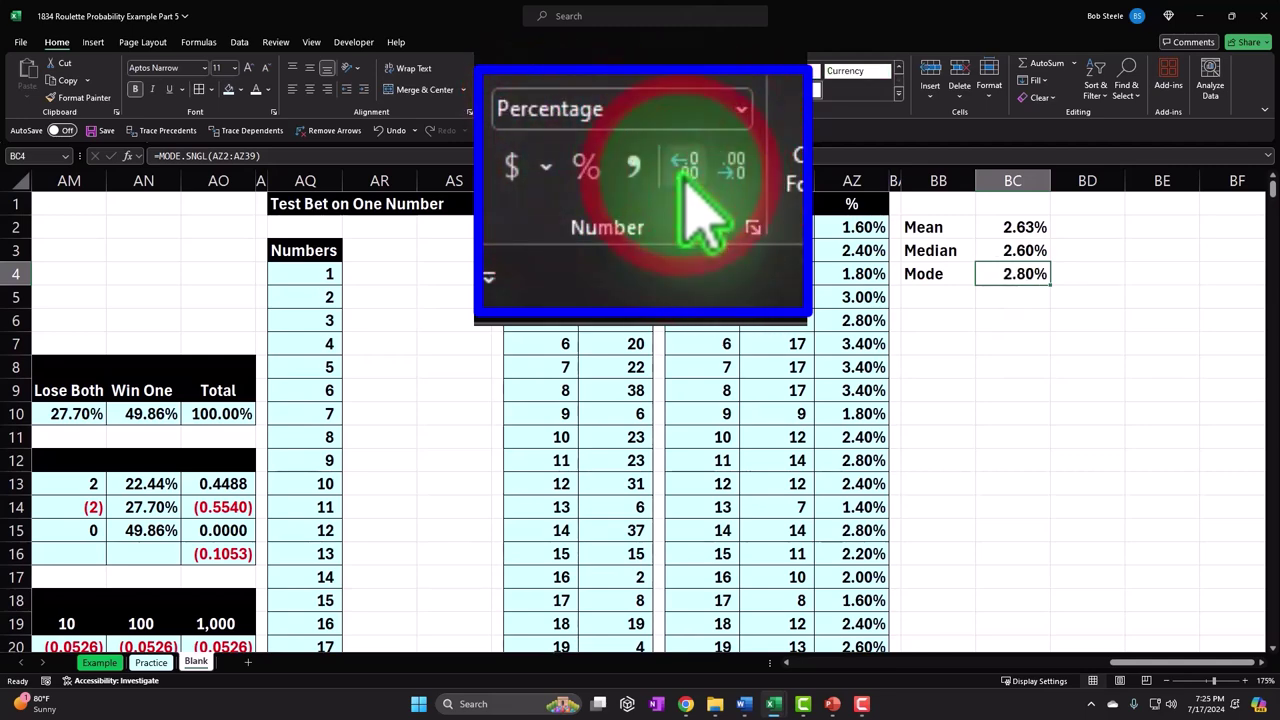
click(533, 89)
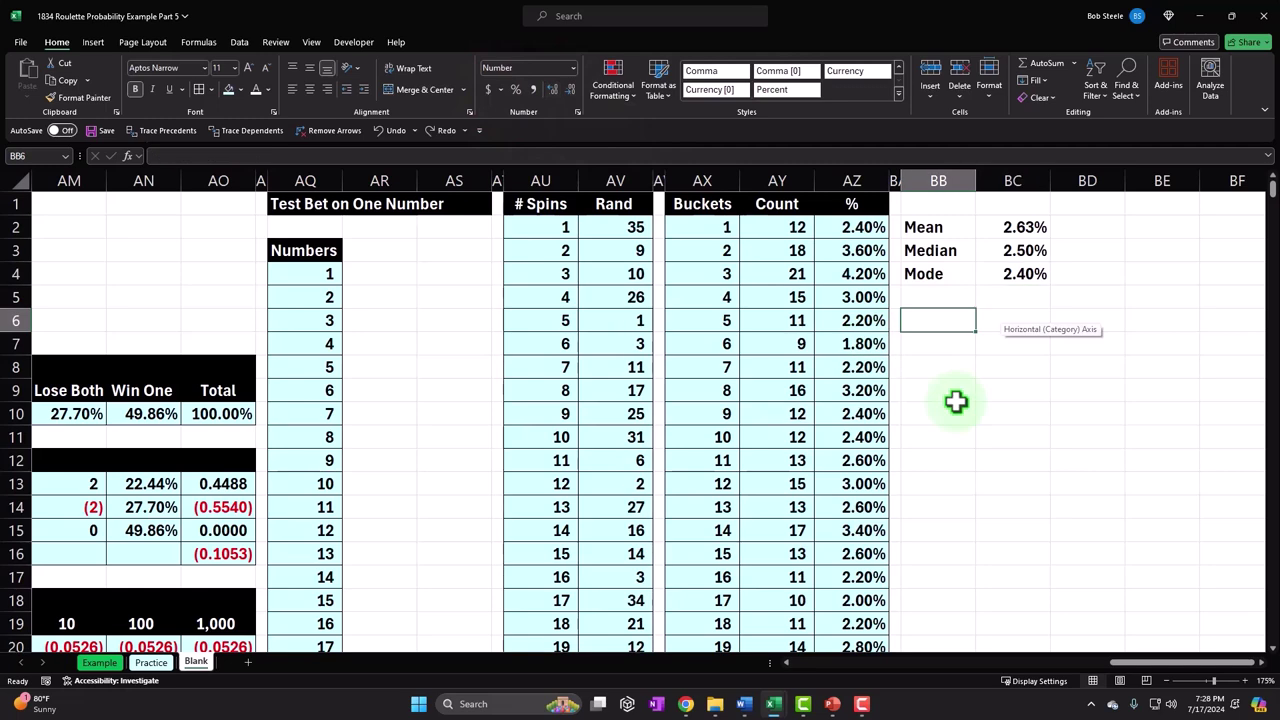
Add an 'Odds' heading in BB6 and fill BB6:BC6 black.
text(E)
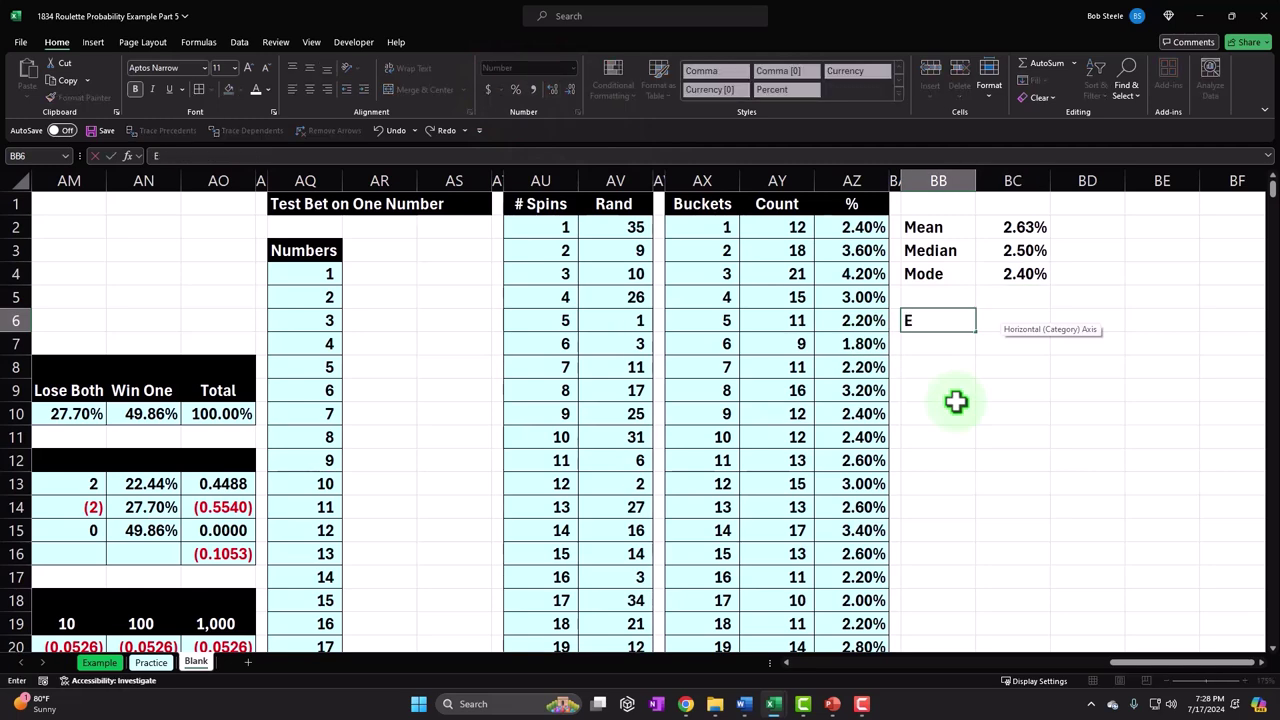
key(Return)
key(Up)
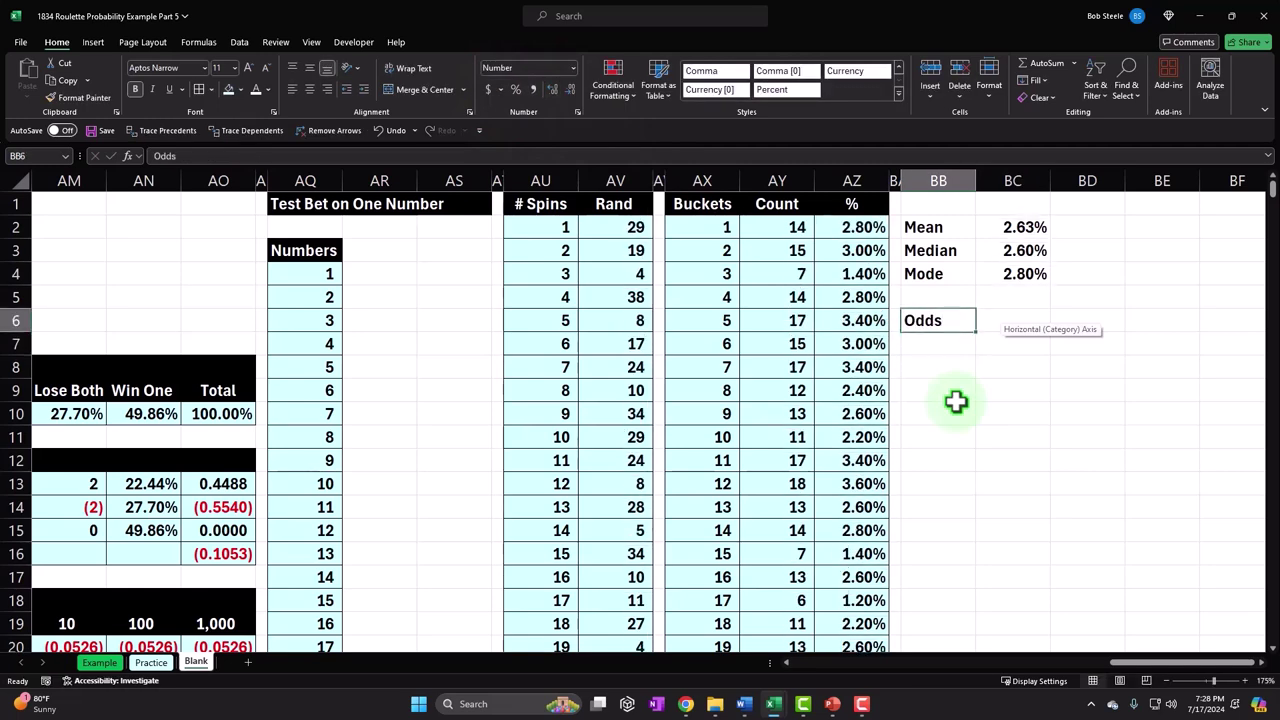
key(shift+Right)
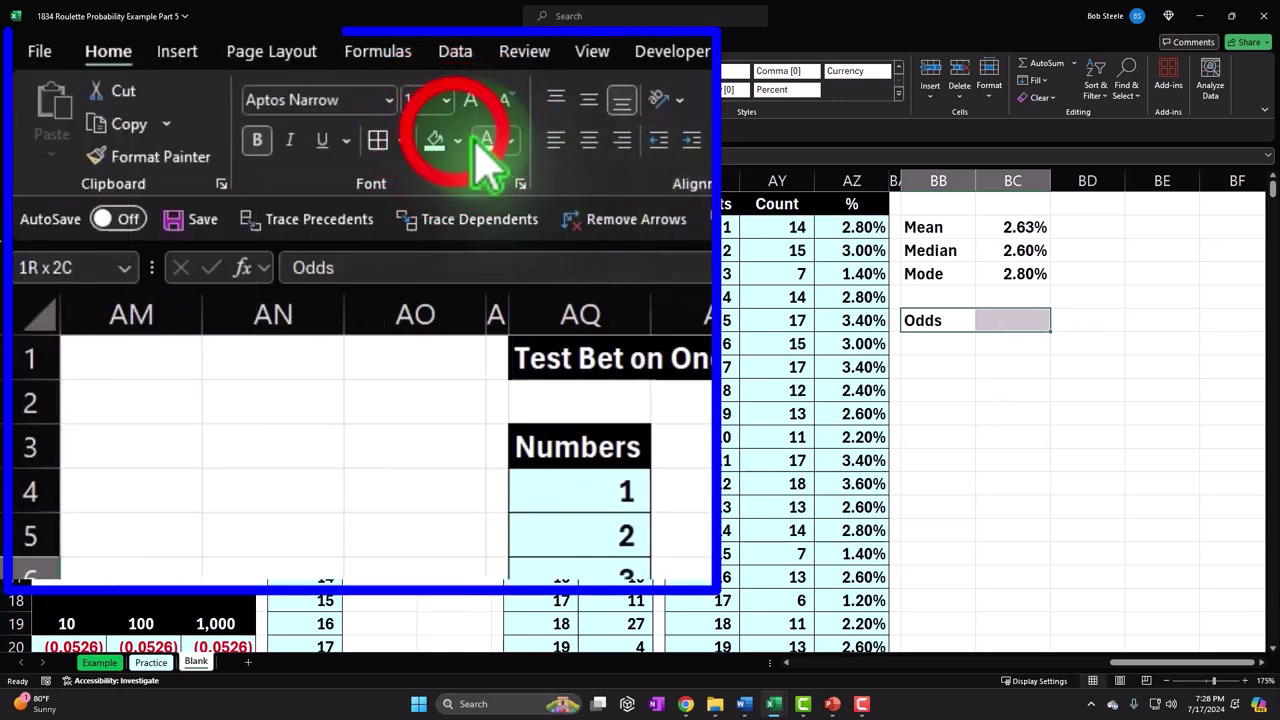
click(240, 89)
click(234, 123)
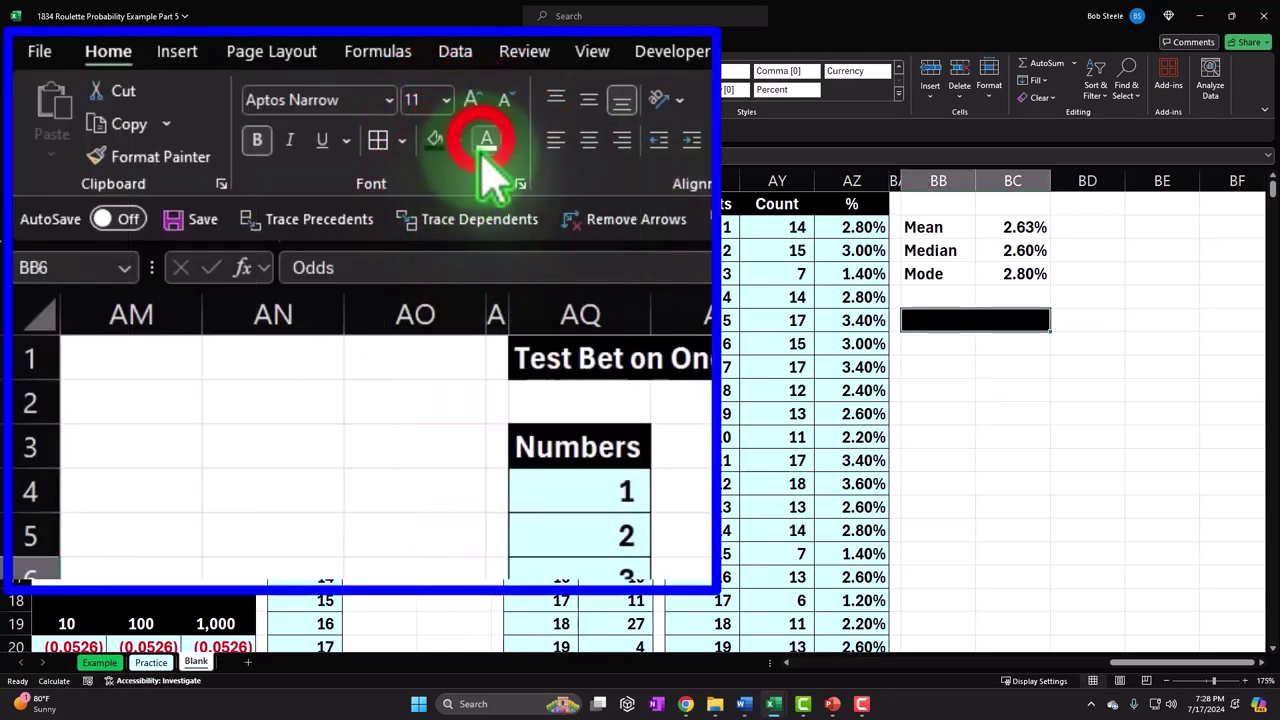
click(931, 348)
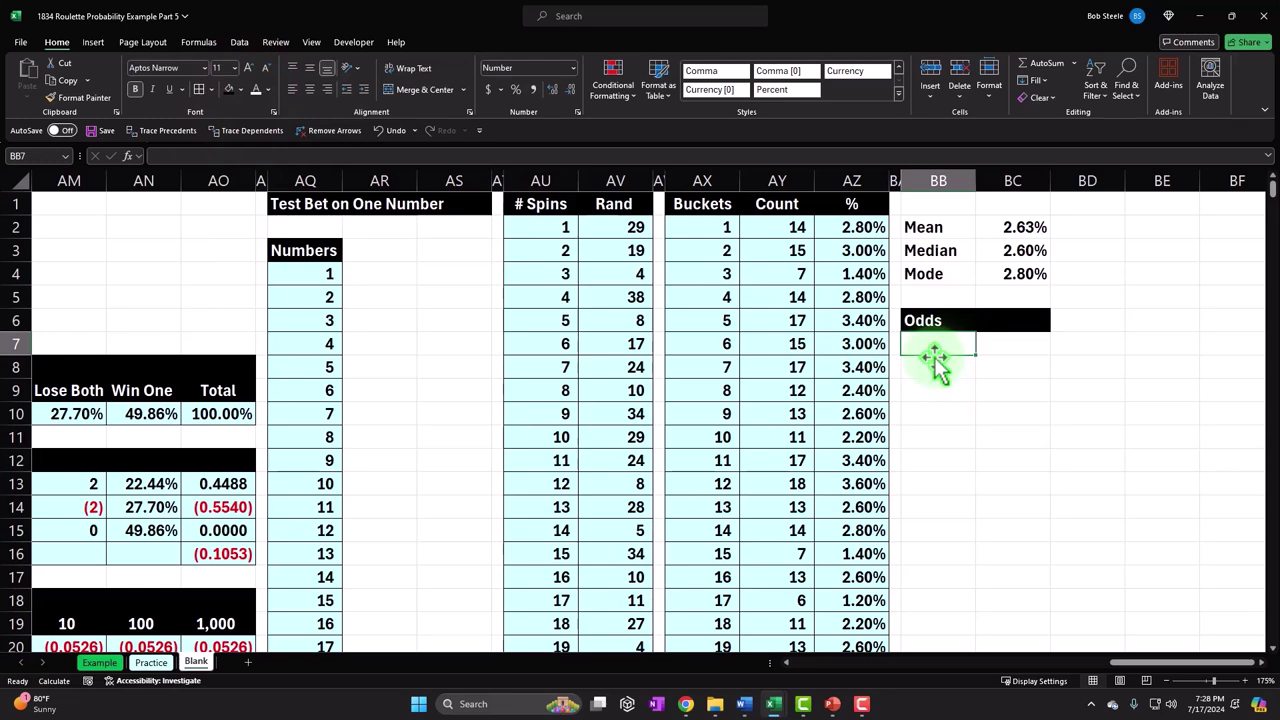
Enter '1 #' with value 1 in row 7 and 'Total #s' with 38 in row 8.
text(1 #)
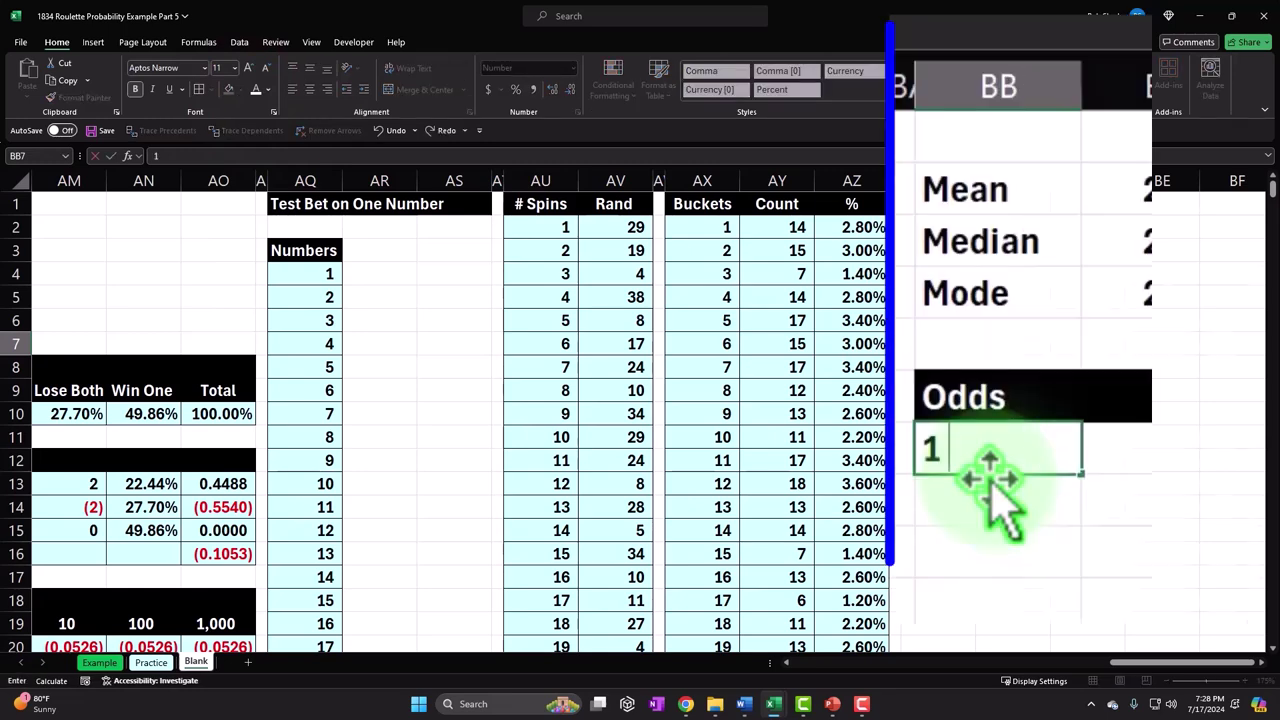
key(Tab)
text(1)
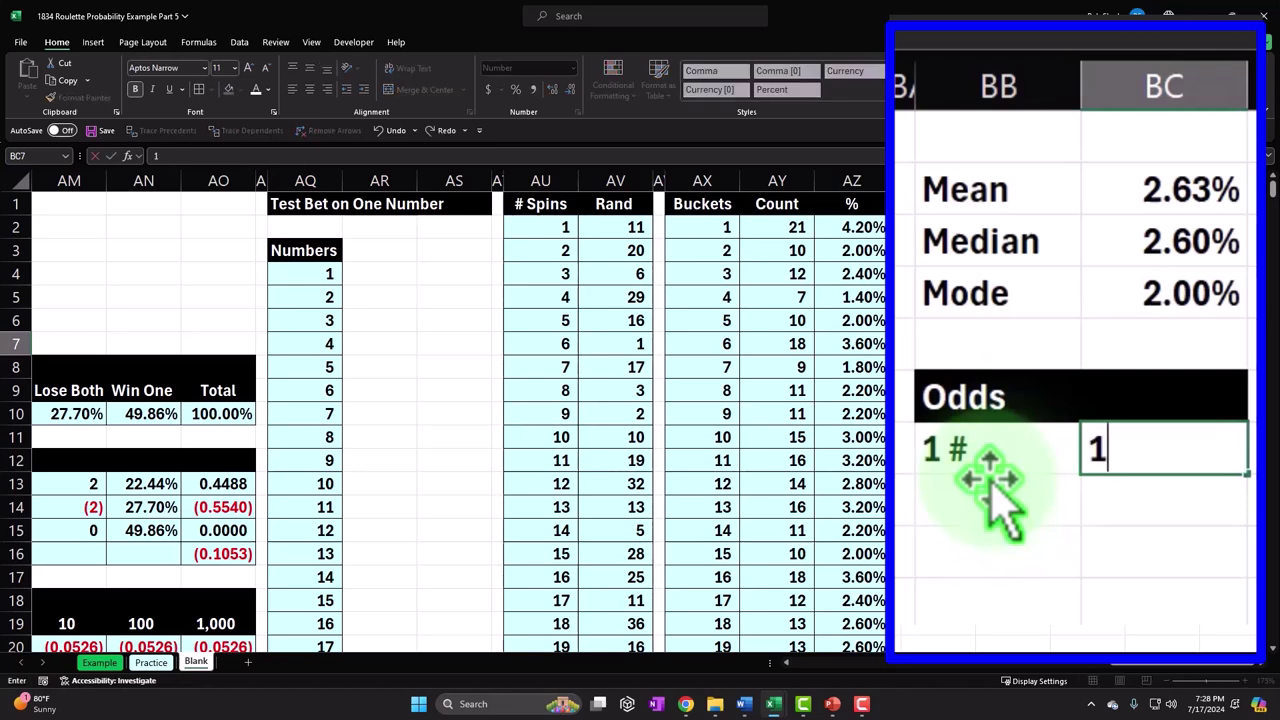
key(Return)
text(Tota)
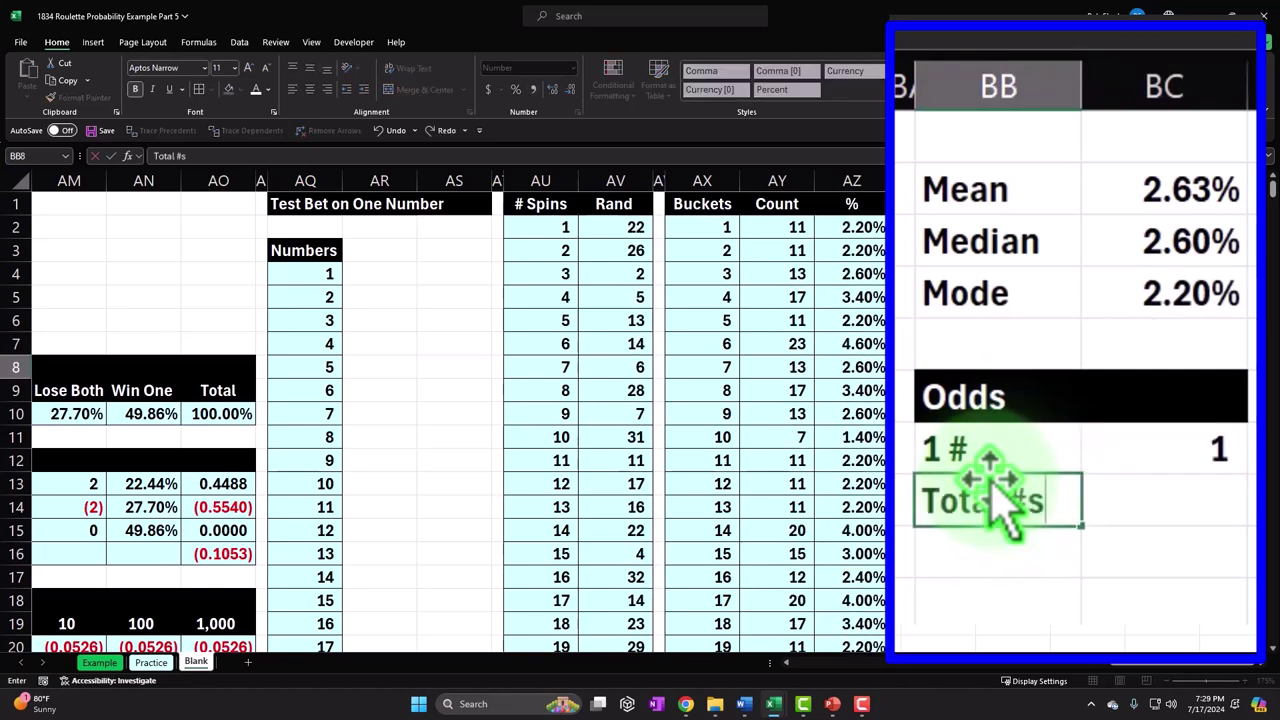
text(l #s)
key(Tab)
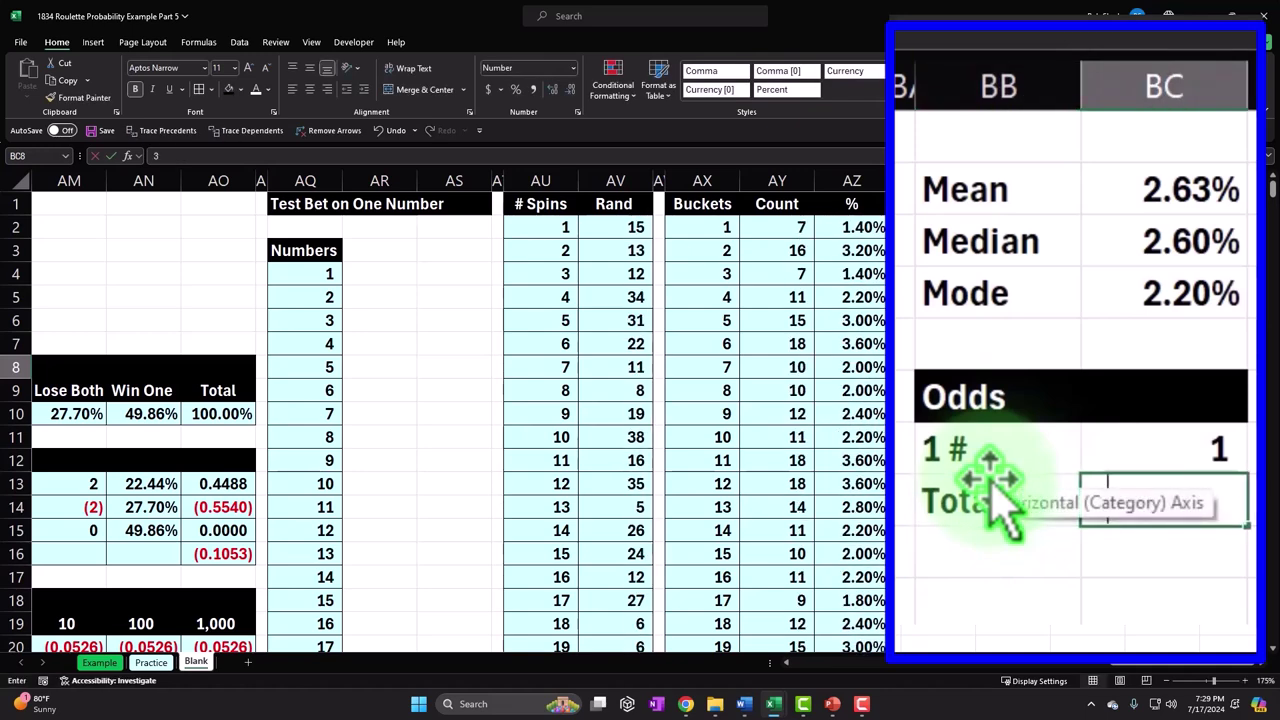
text(38)
key(Return)
Add an 'Odds' label in BB9 with the formula =BC7/BC8 in BC9.
click(988, 545)
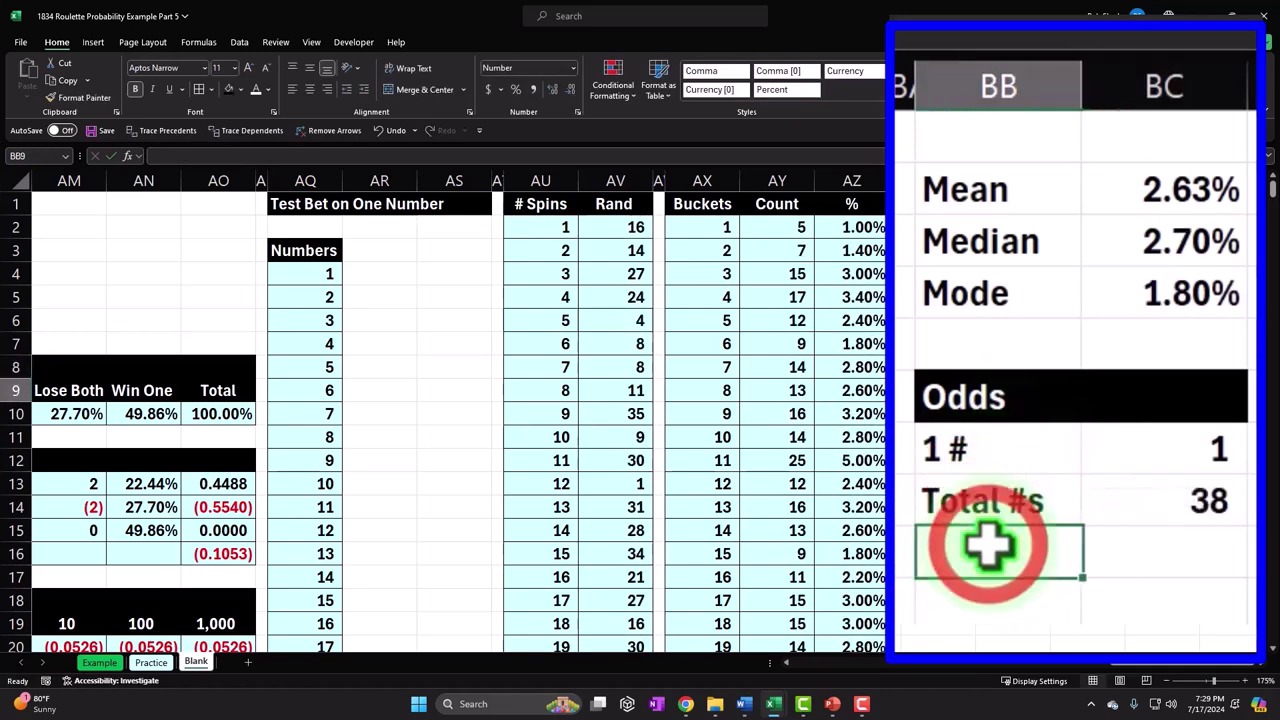
text(Odds)
key(Tab)
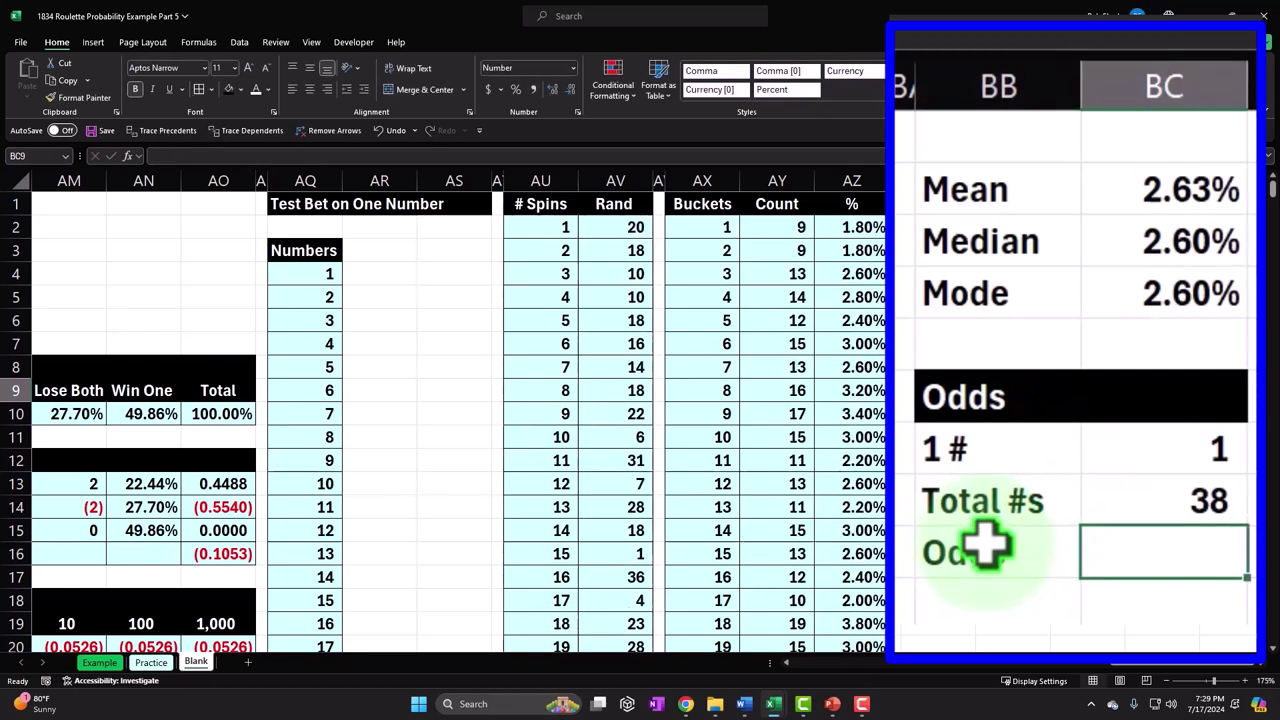
text(=)
key(Up)
key(Up)
text(/)
key(Up)
key(Return)
Format the odds result in BC9 as a two-decimal percentage, showing 2.63%.
key(Up)
key(Right)
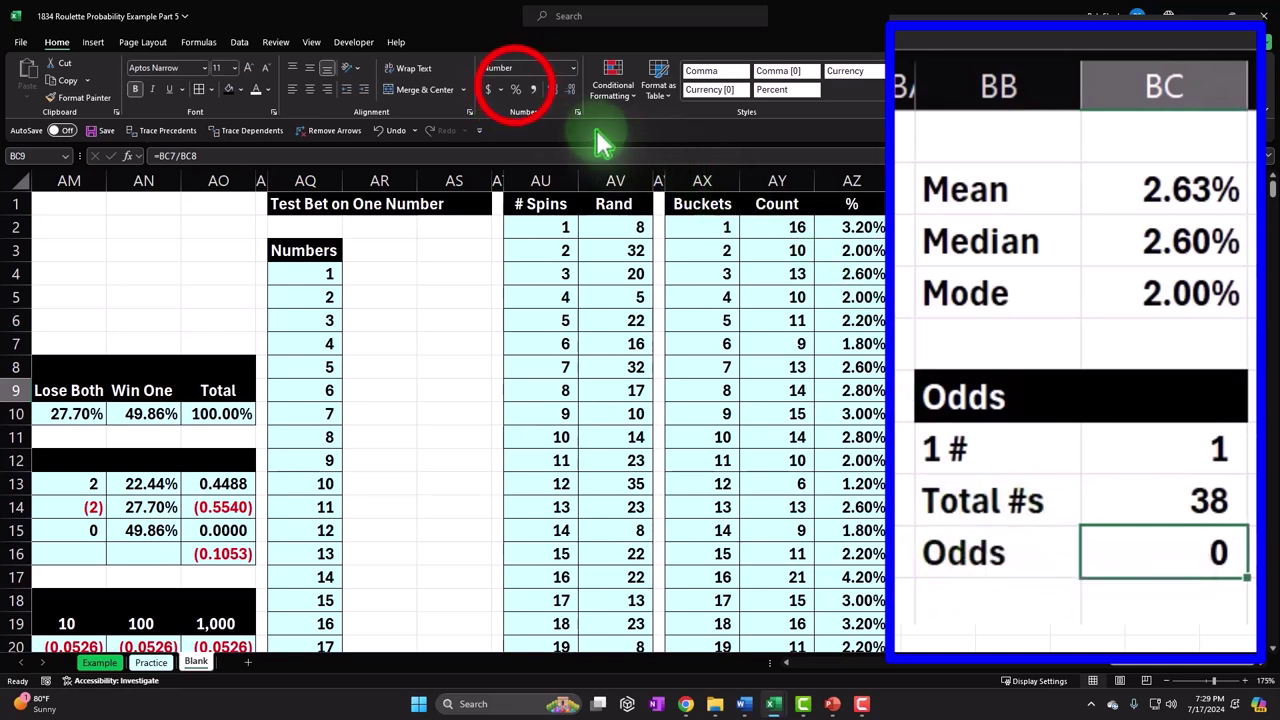
click(517, 89)
click(550, 91)
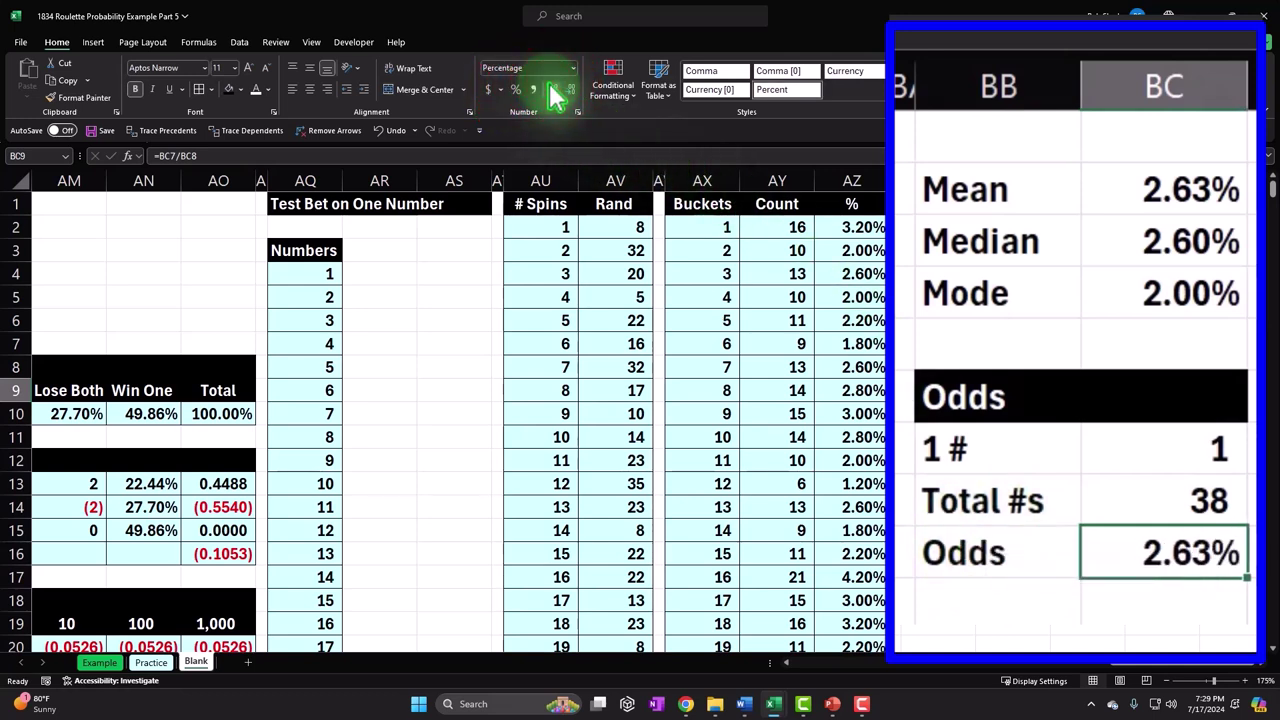
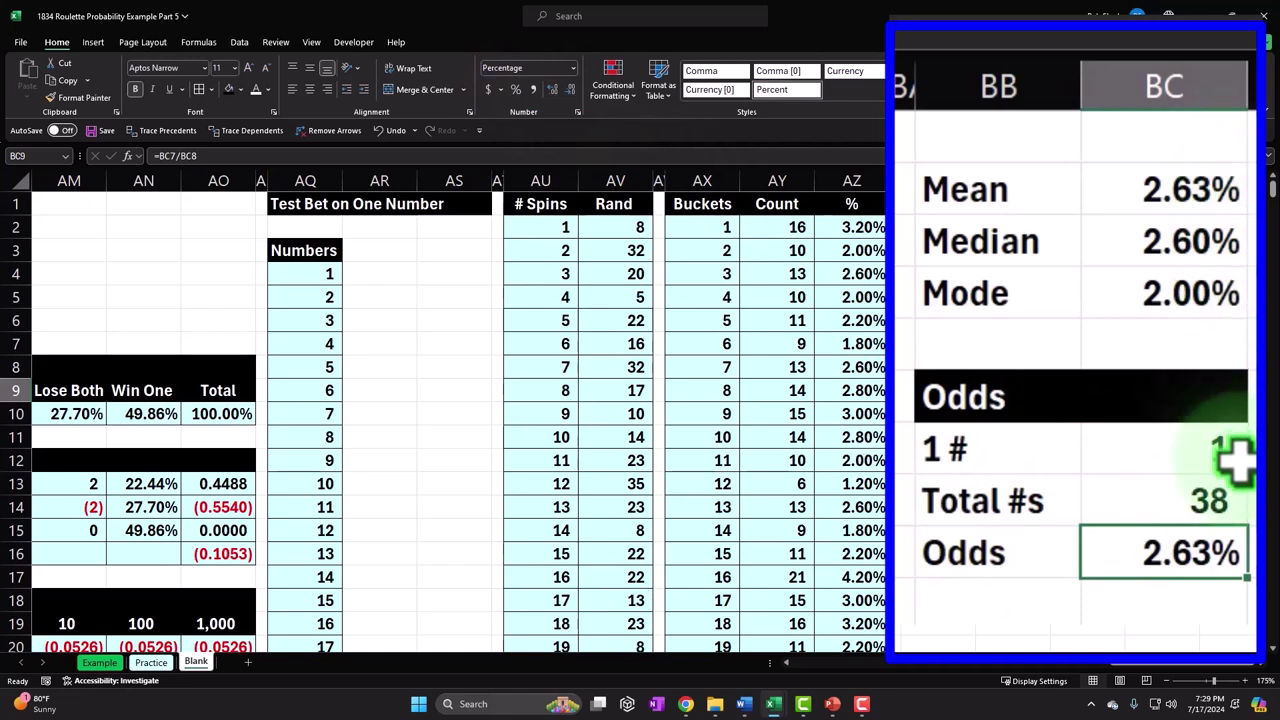
Add a Spins row with 500 below the Odds value in BB10:BC10.
key(Return)
key(Left)
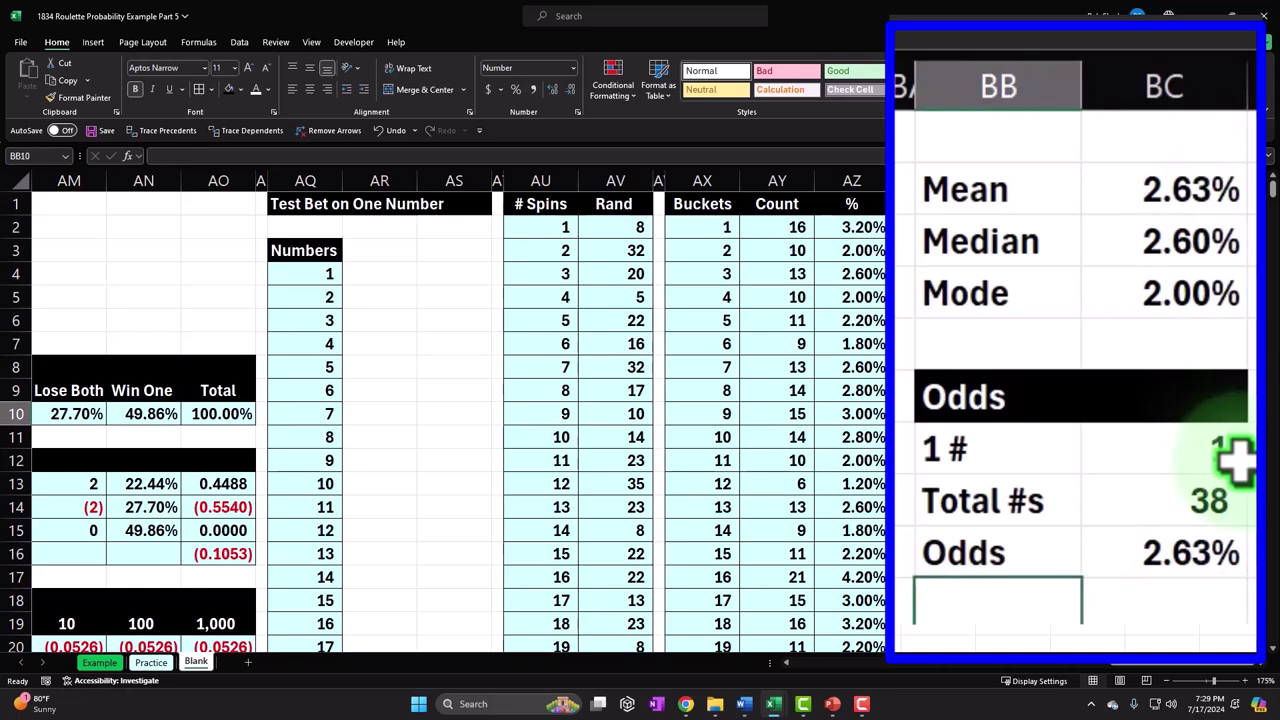
text(Spi)
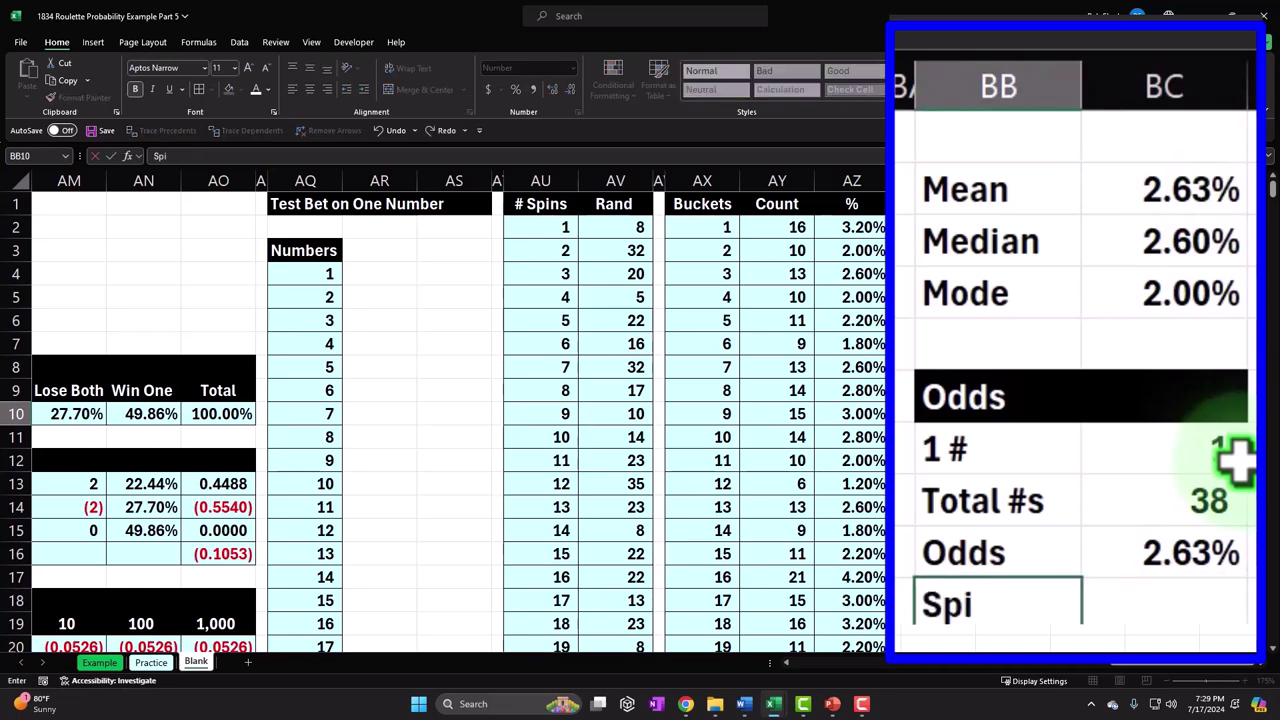
text(ns)
key(Tab)
text(500)
key(Return)
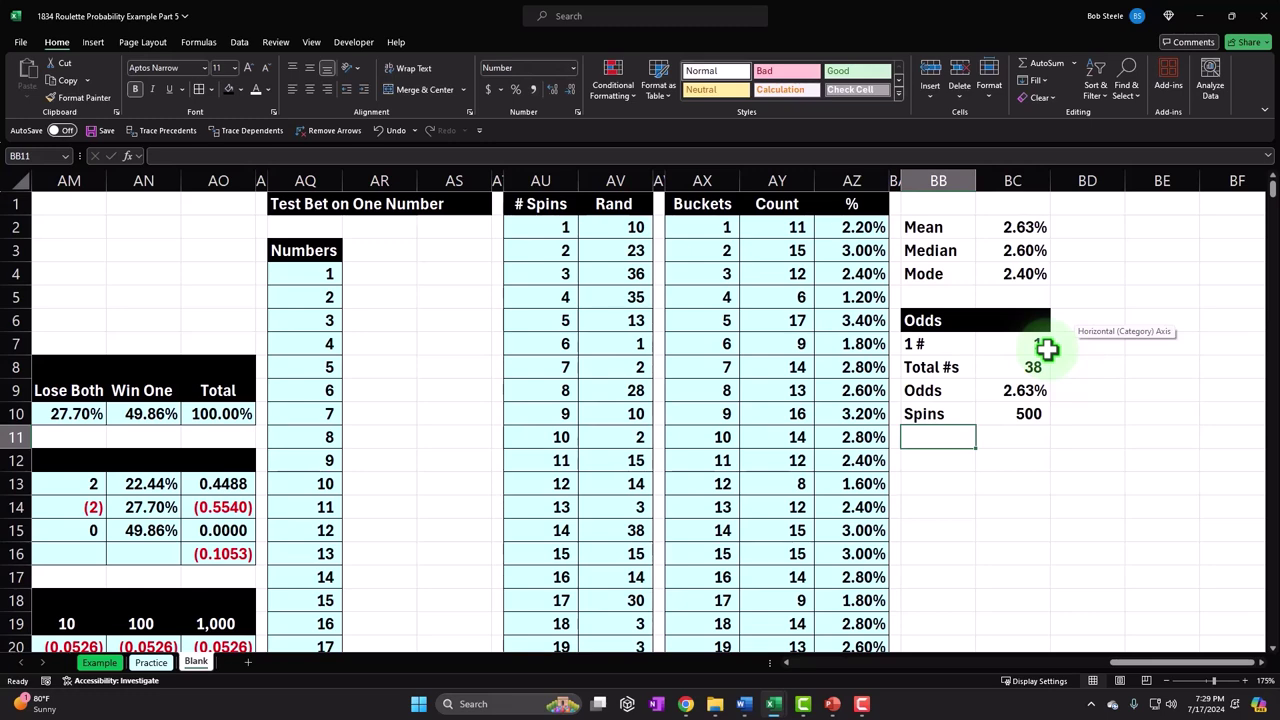
Add a Count row with =BC9*BC10 in BC11, shown with two decimals as 13.16.
text(Count)
key(Tab)
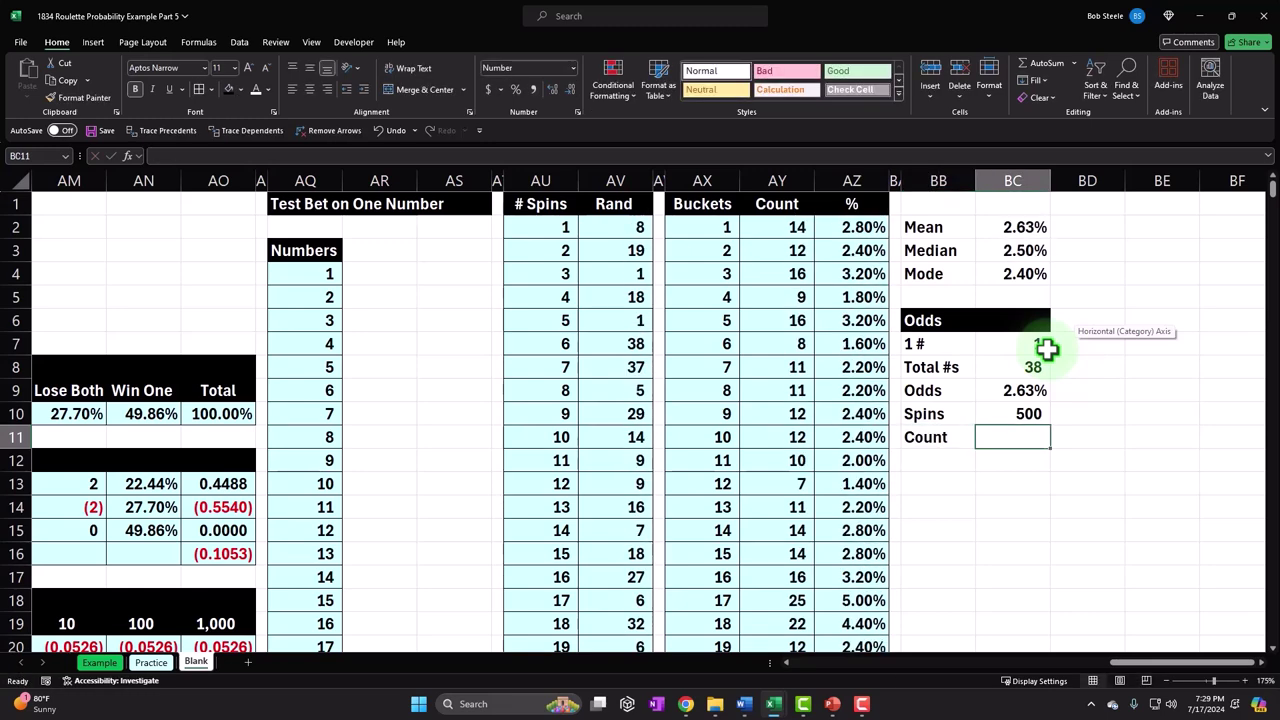
text(=)
key(Up)
key(Up)
text(*)
key(Up)
key(ctrl+Return)
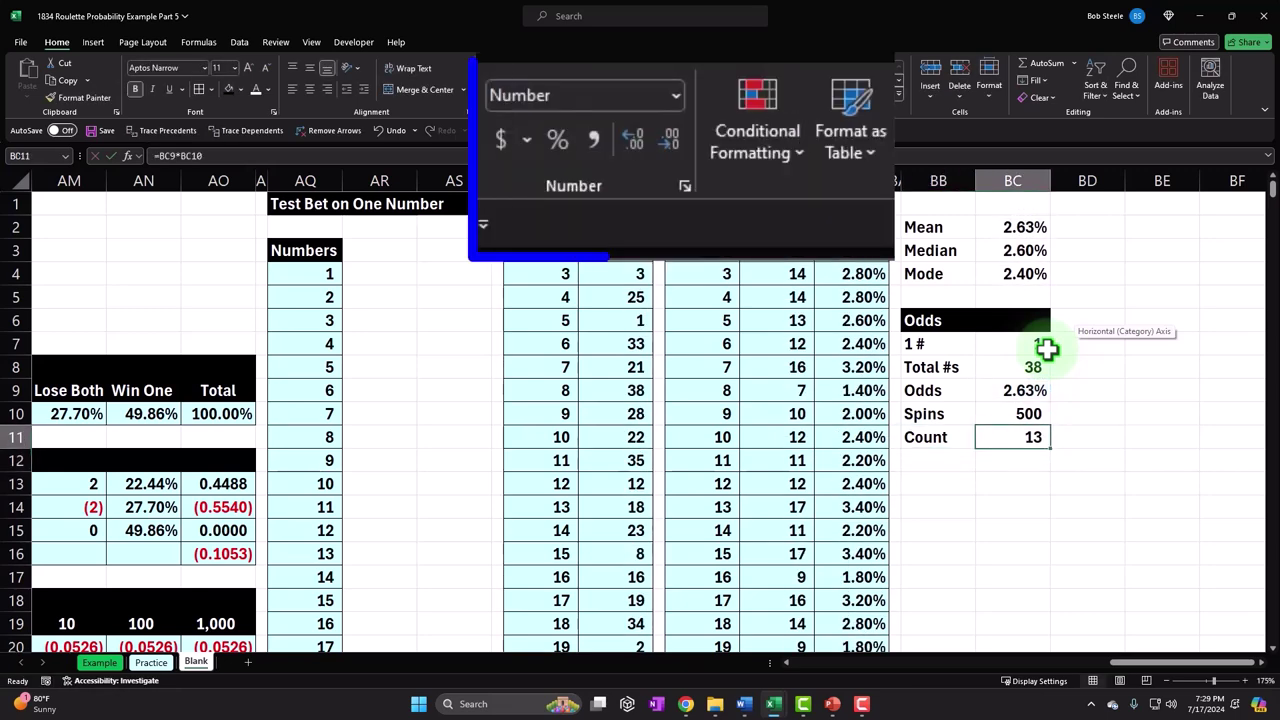
click(628, 145)
click(628, 145)
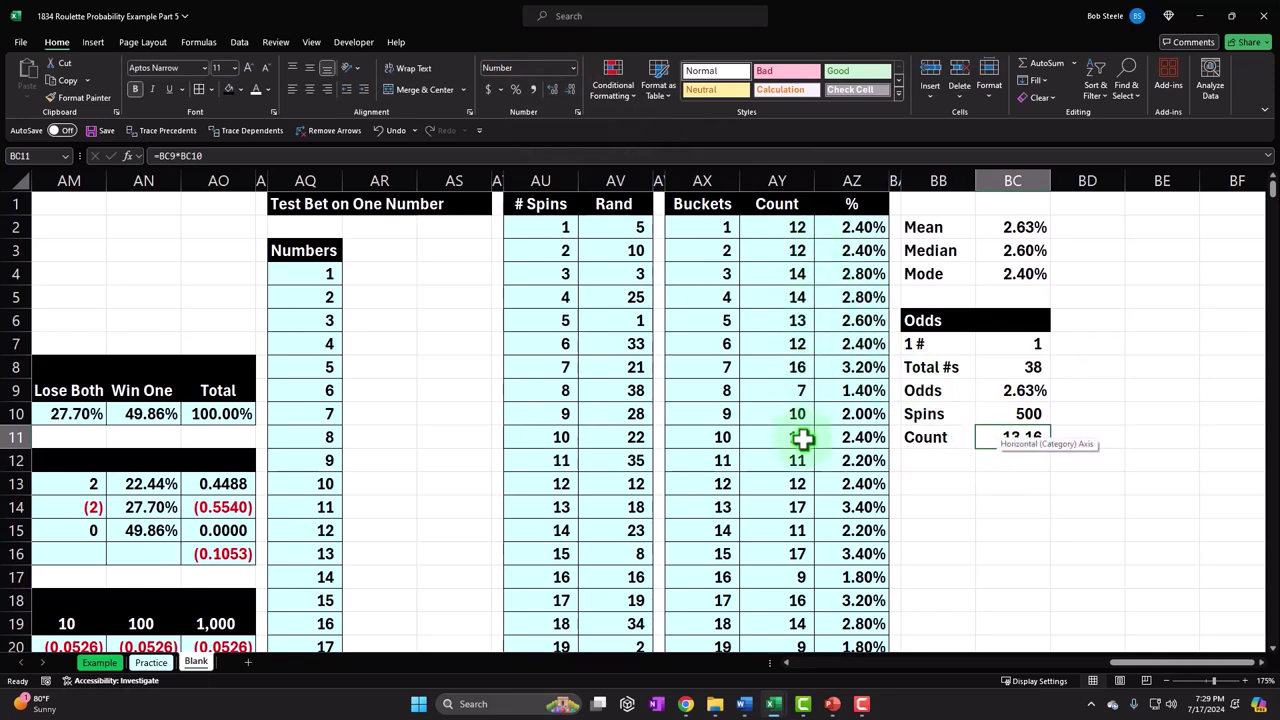
scroll(795, 495, down, 2)
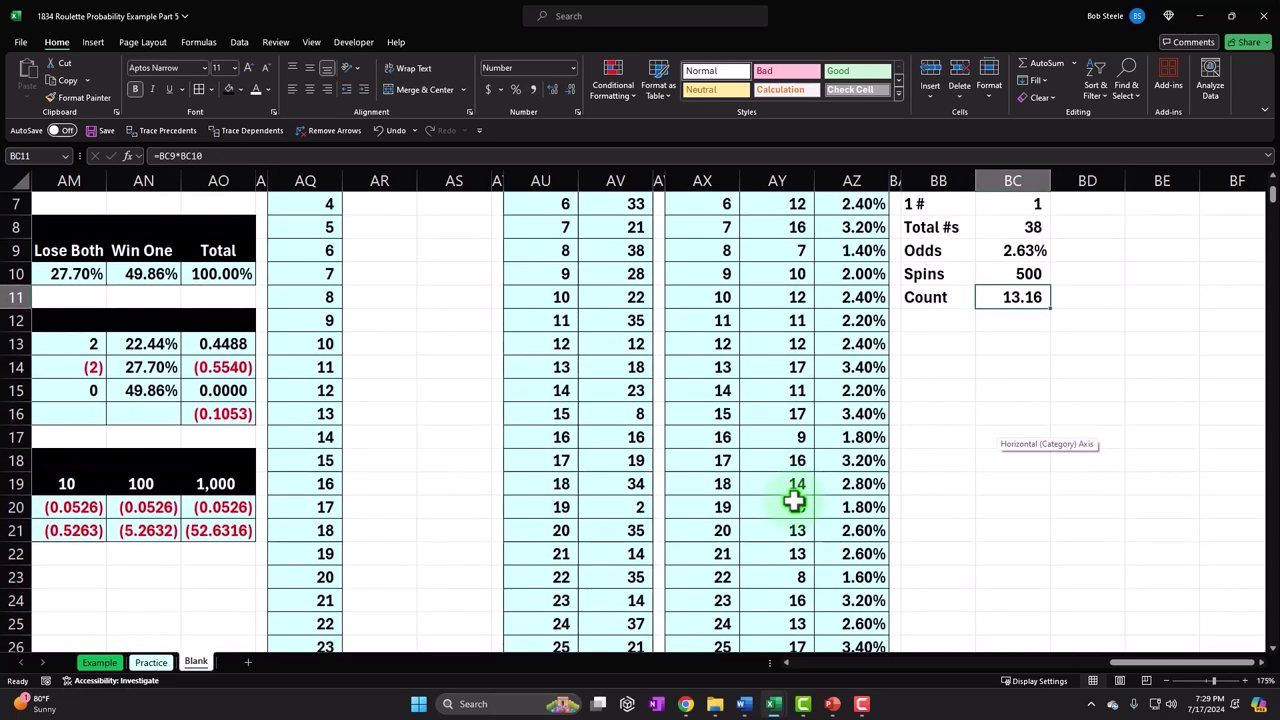
scroll(795, 495, up, 1)
click(938, 413)
scroll(978, 519, up, 1)
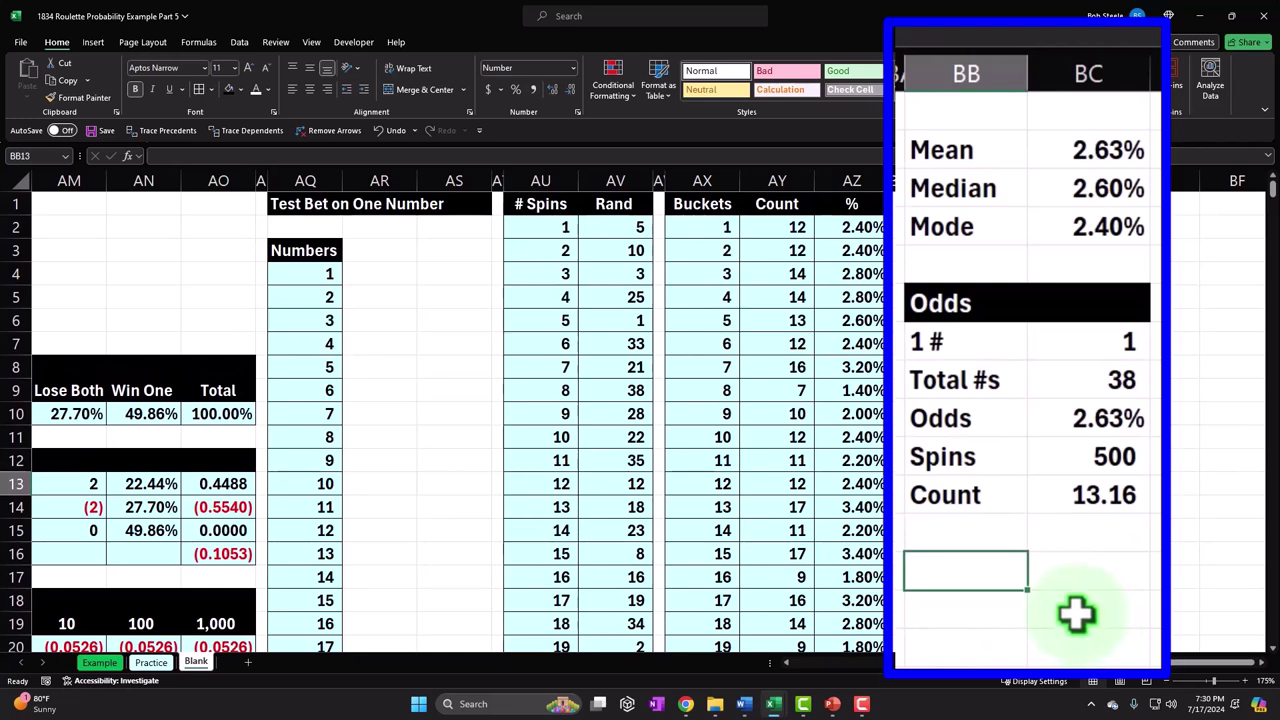
Add a Mean row with =AVERAGE(AY2:AY39) in BC13, showing 13.16 with decimals.
text(m)
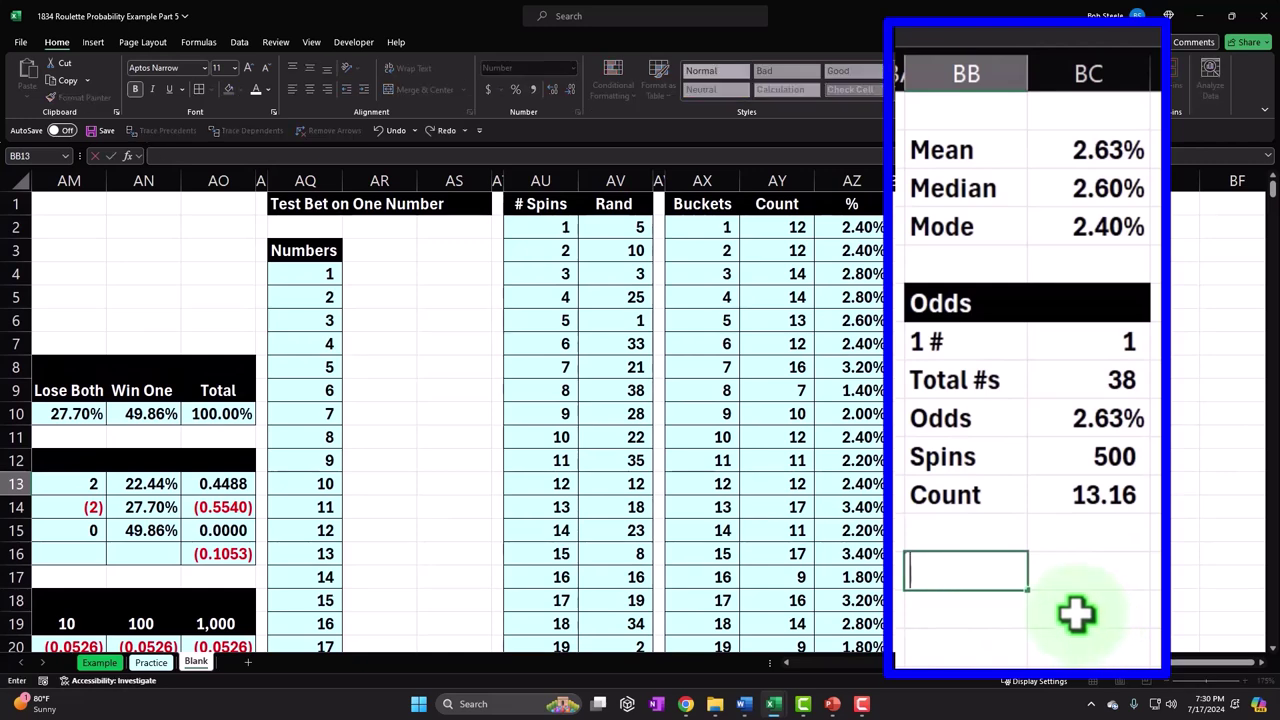
key(Tab)
text(=avera)
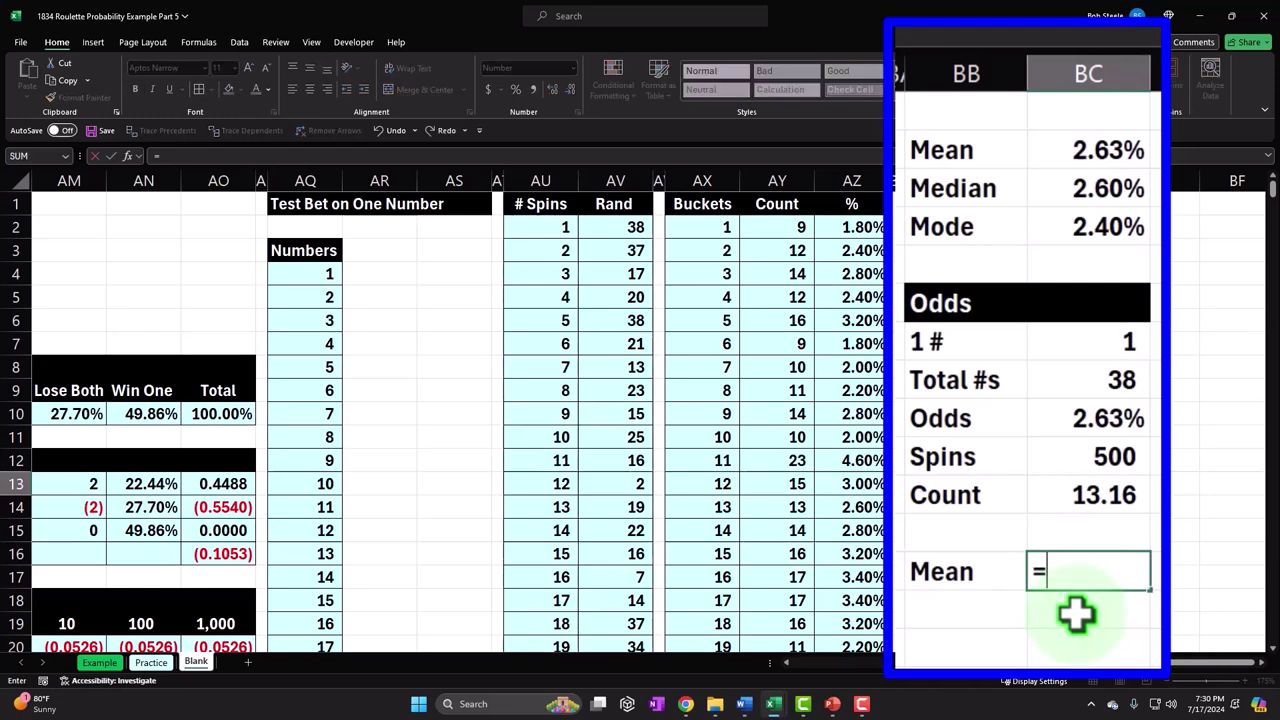
key(Tab)
click(777, 460)
key(Up)
key(Up)
key(Up)
key(Up)
key(Up)
key(Up)
key(Up)
key(Up)
key(Up)
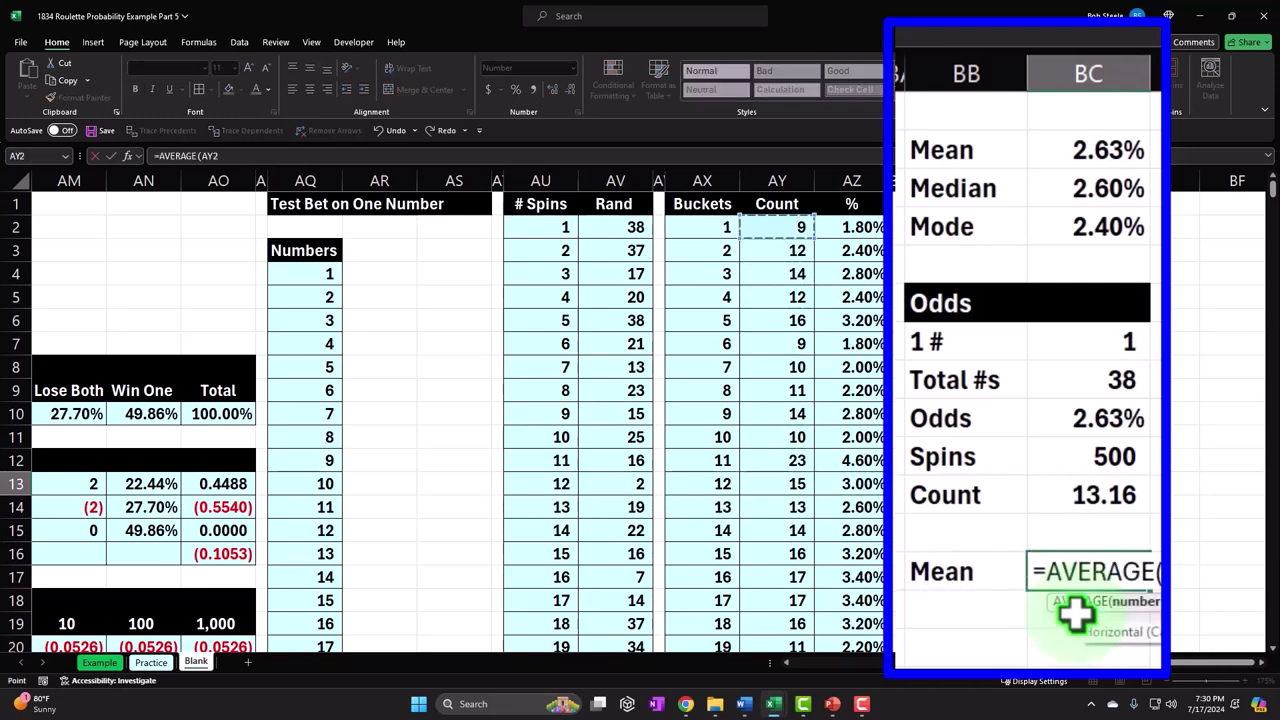
key(ctrl+shift+Down)
key(shift+Up)
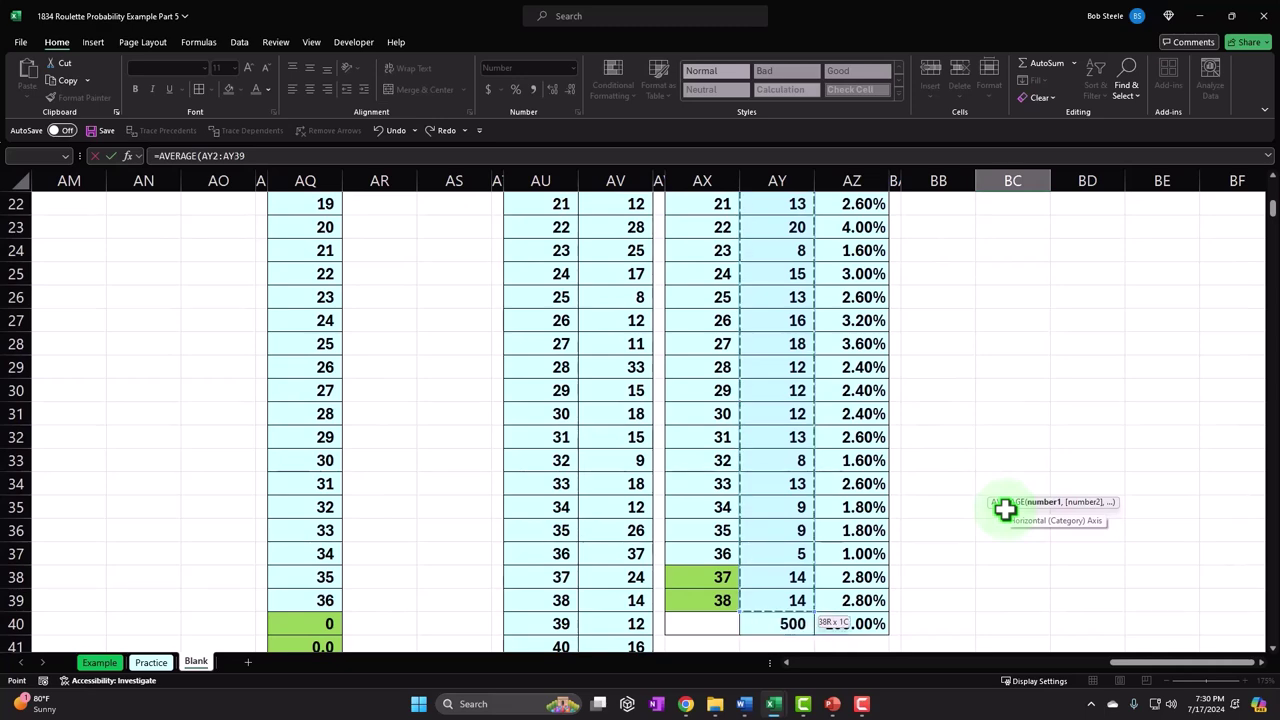
key(ctrl+Return)
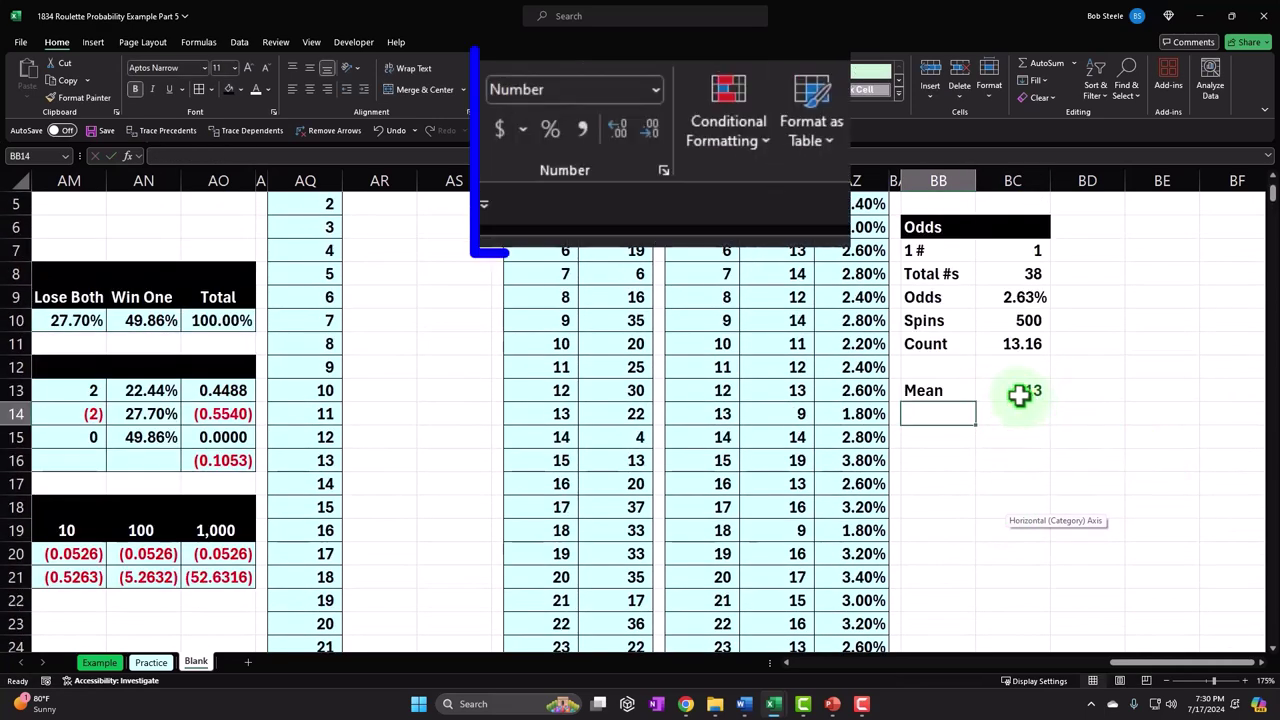
click(619, 130)
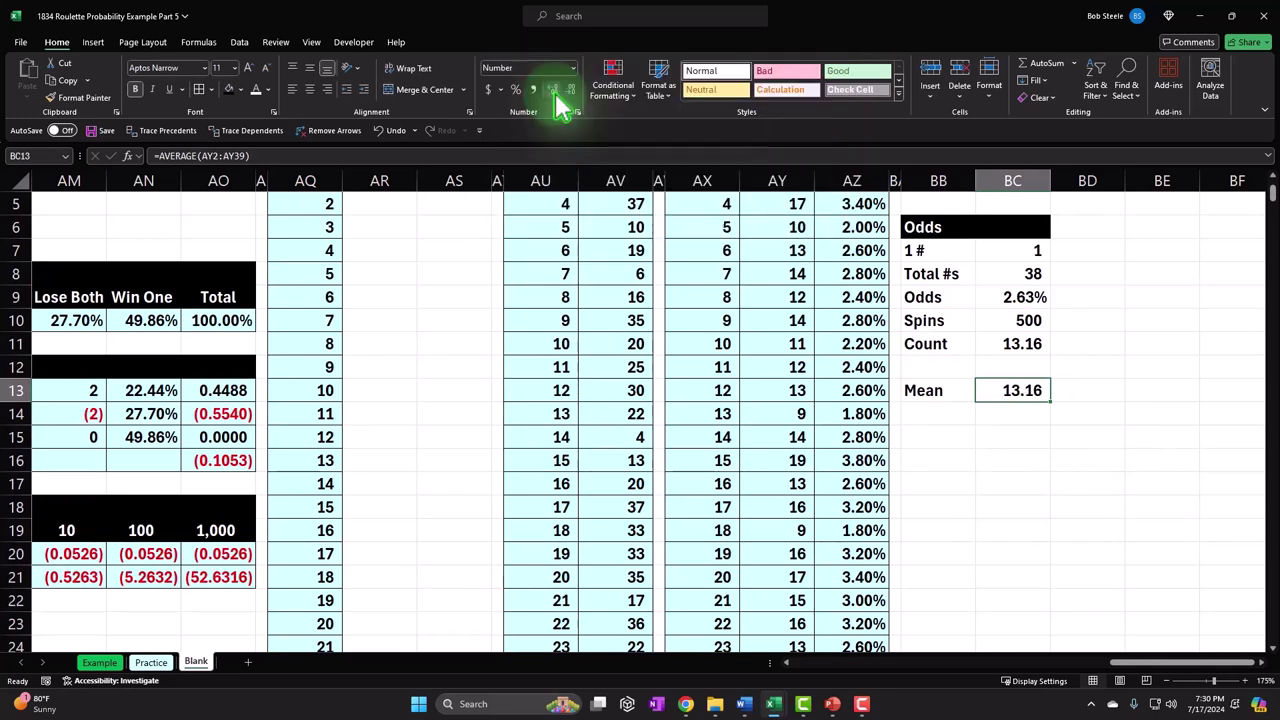
Give the odds rows BB7:BC11 borders and light-blue fill, and border the Mean row.
drag(931, 250, 1013, 342)
click(209, 90)
click(514, 128)
click(486, 472)
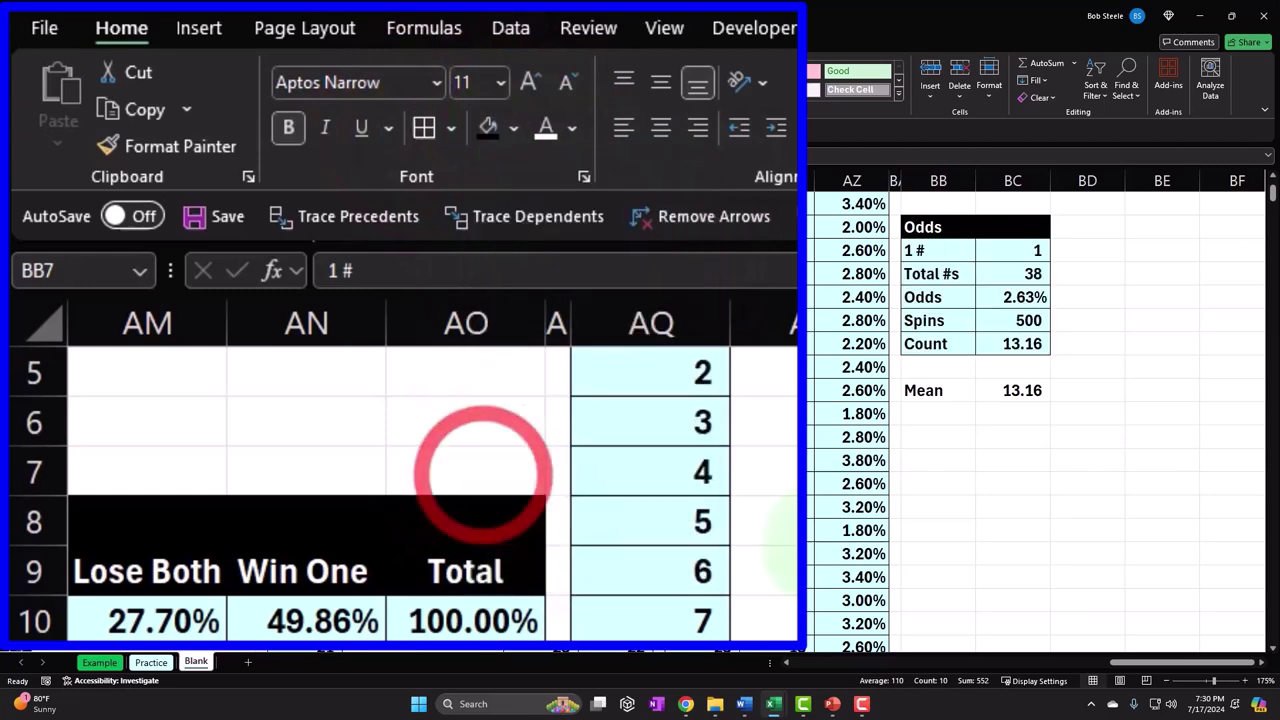
drag(920, 391, 988, 391)
click(205, 89)
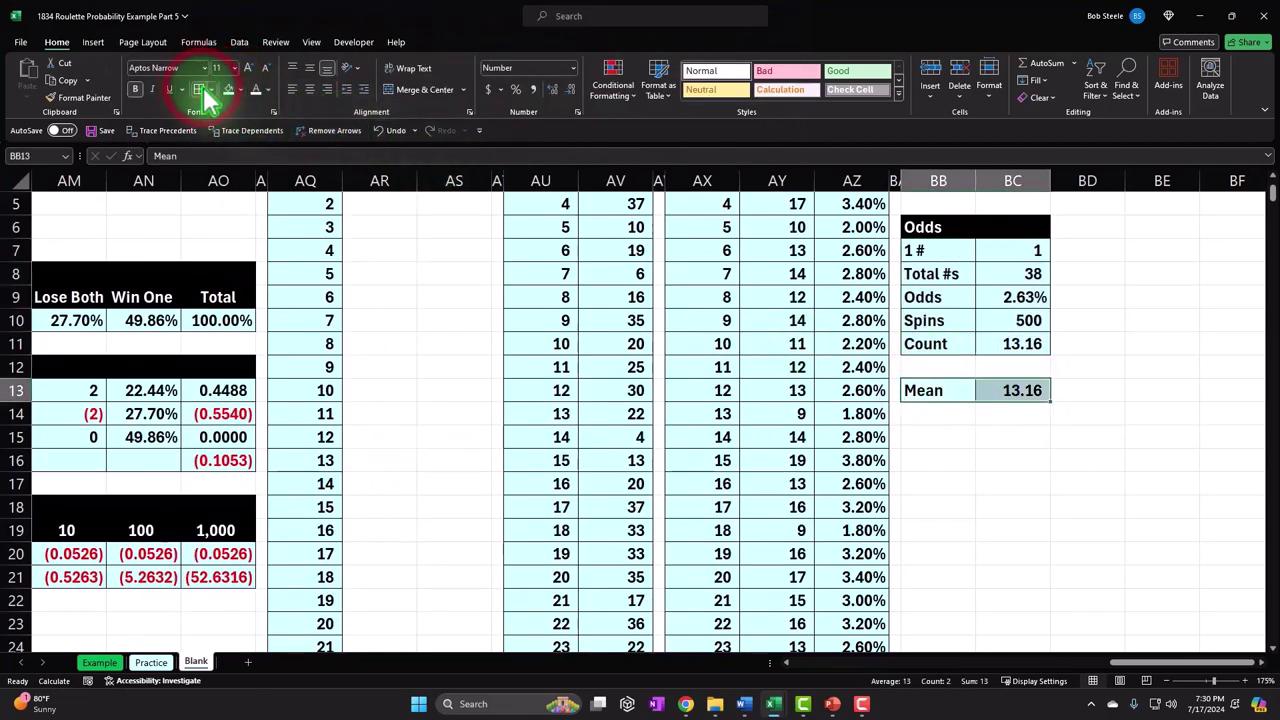
scroll(306, 160, up, 2)
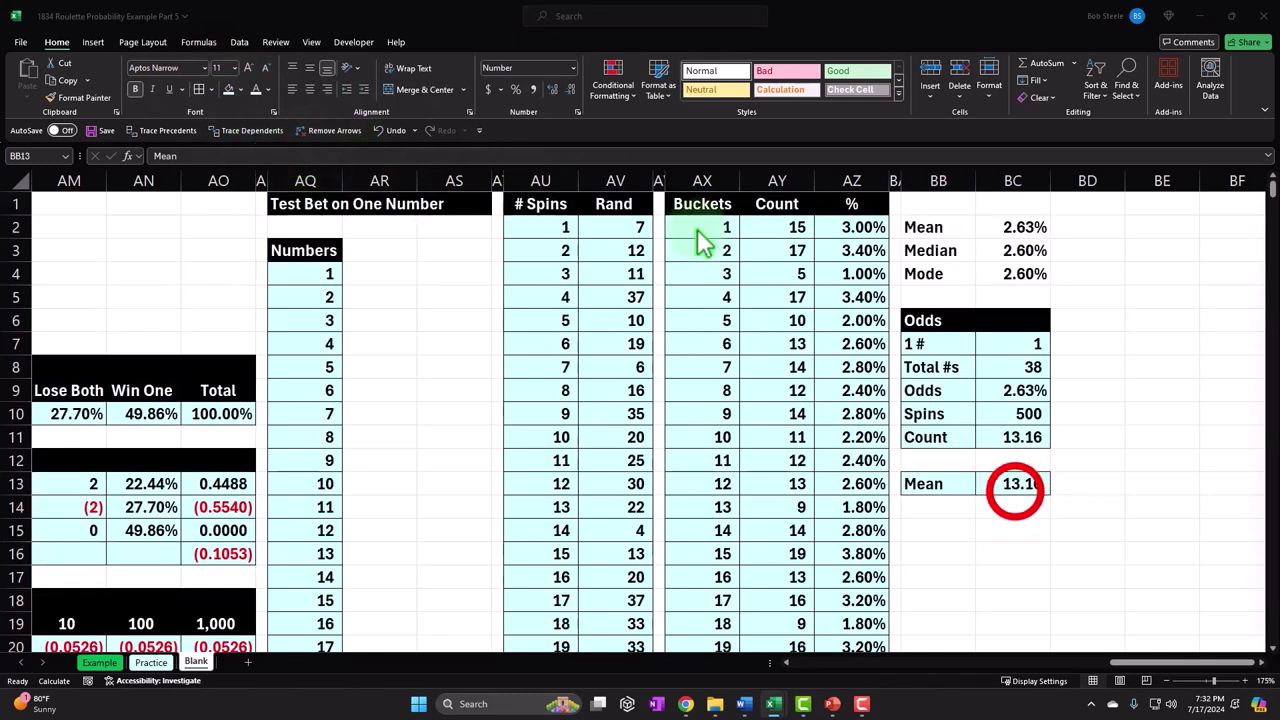
Create a black Expected Value heading with white text across BB15:BD15.
click(1003, 587)
text(Expected Value)
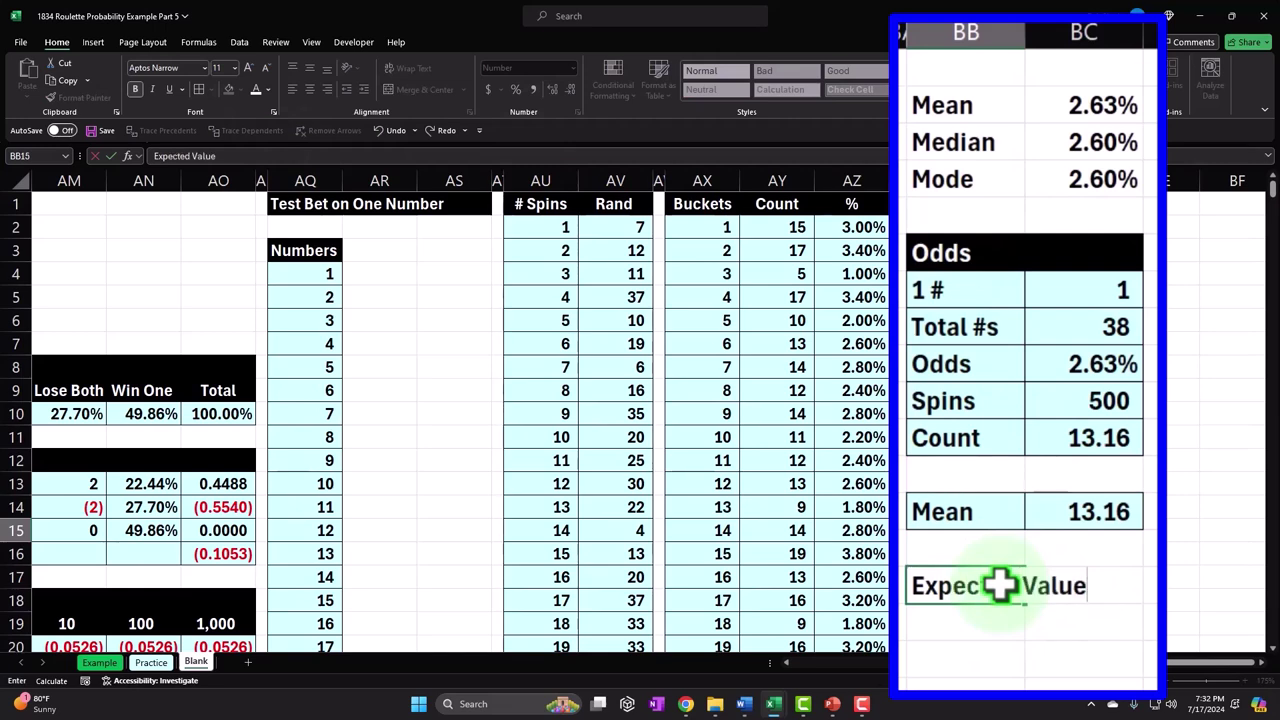
drag(1000, 586, 1151, 586)
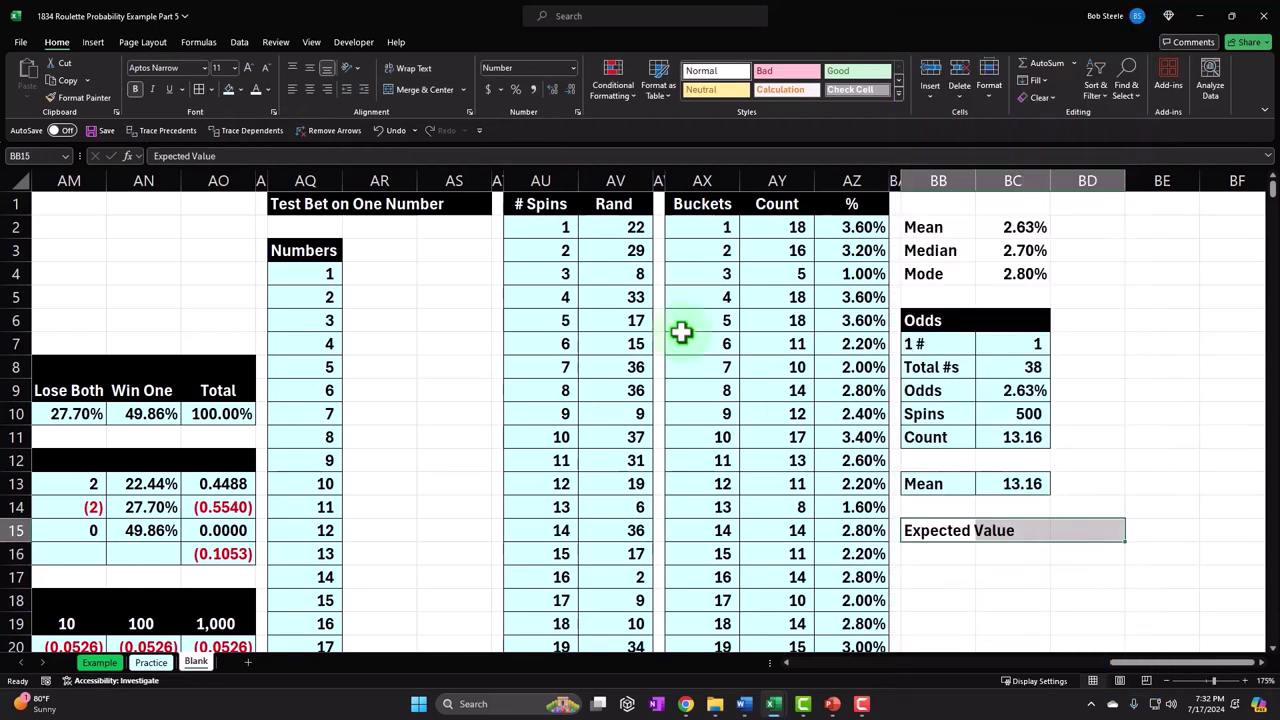
click(239, 89)
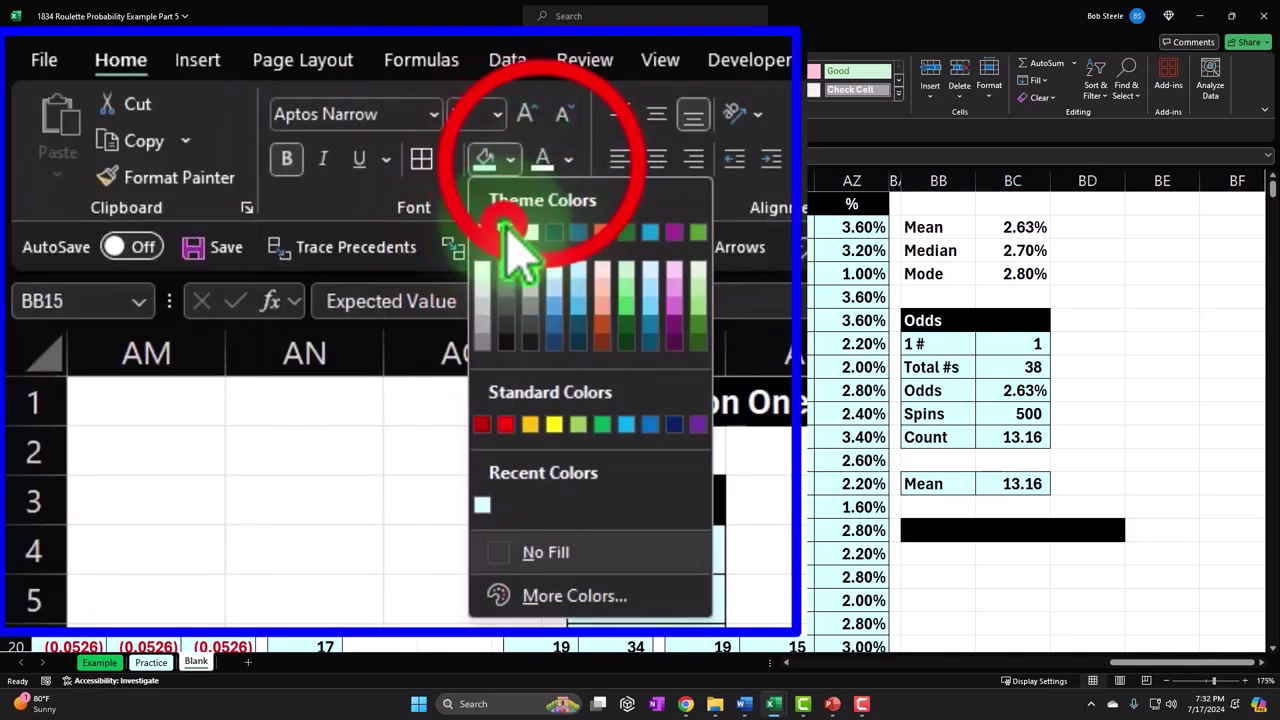
click(239, 122)
click(256, 89)
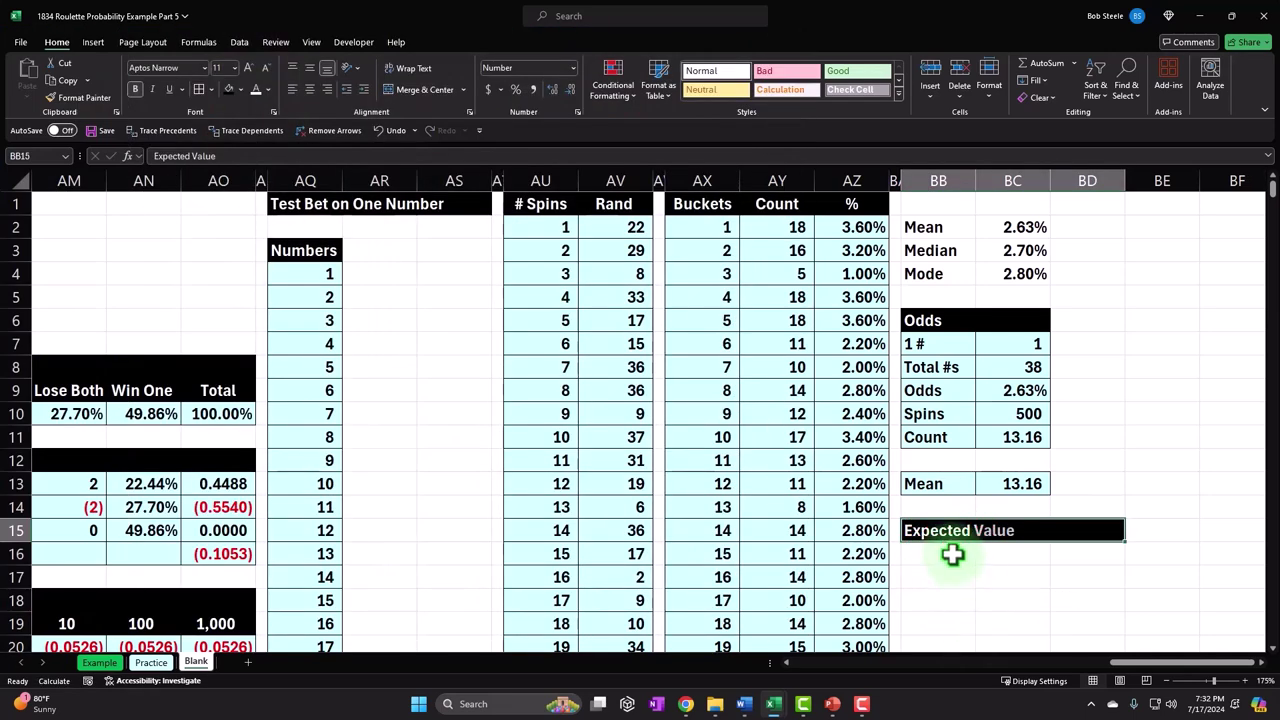
Type the Expected Value label in BB16 and start a formula beside it.
click(952, 555)
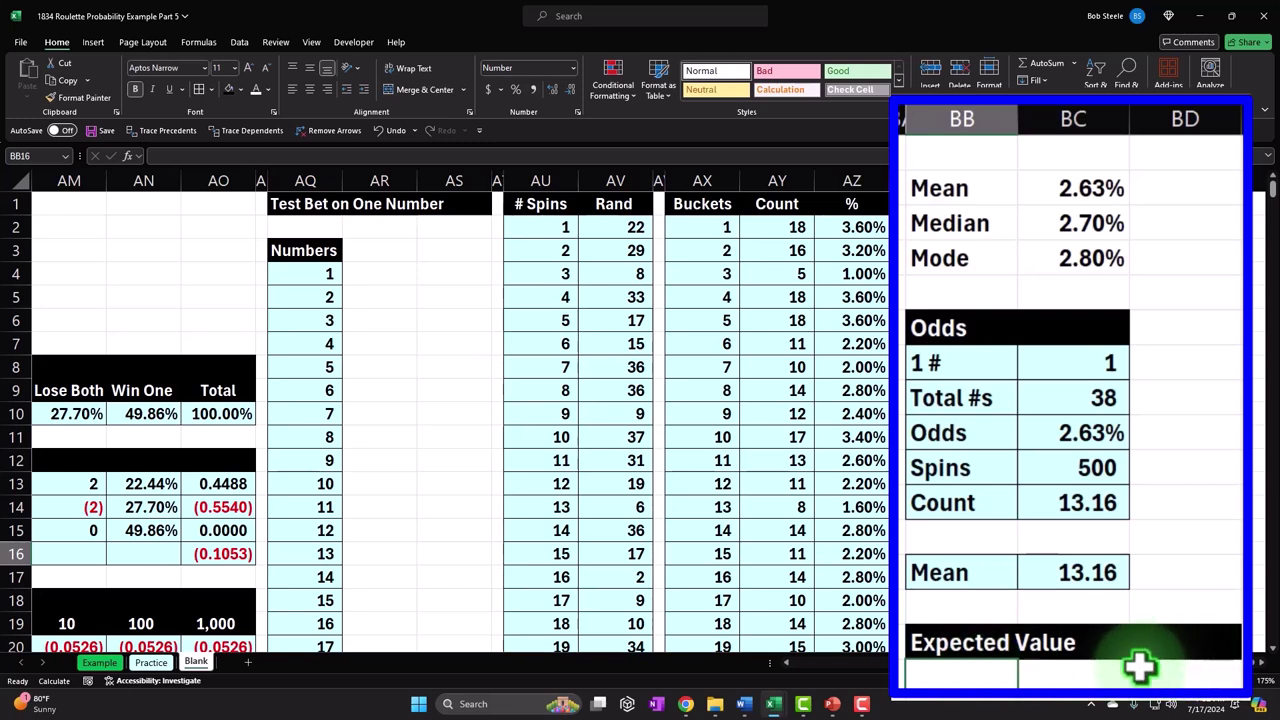
text(Expected Value)
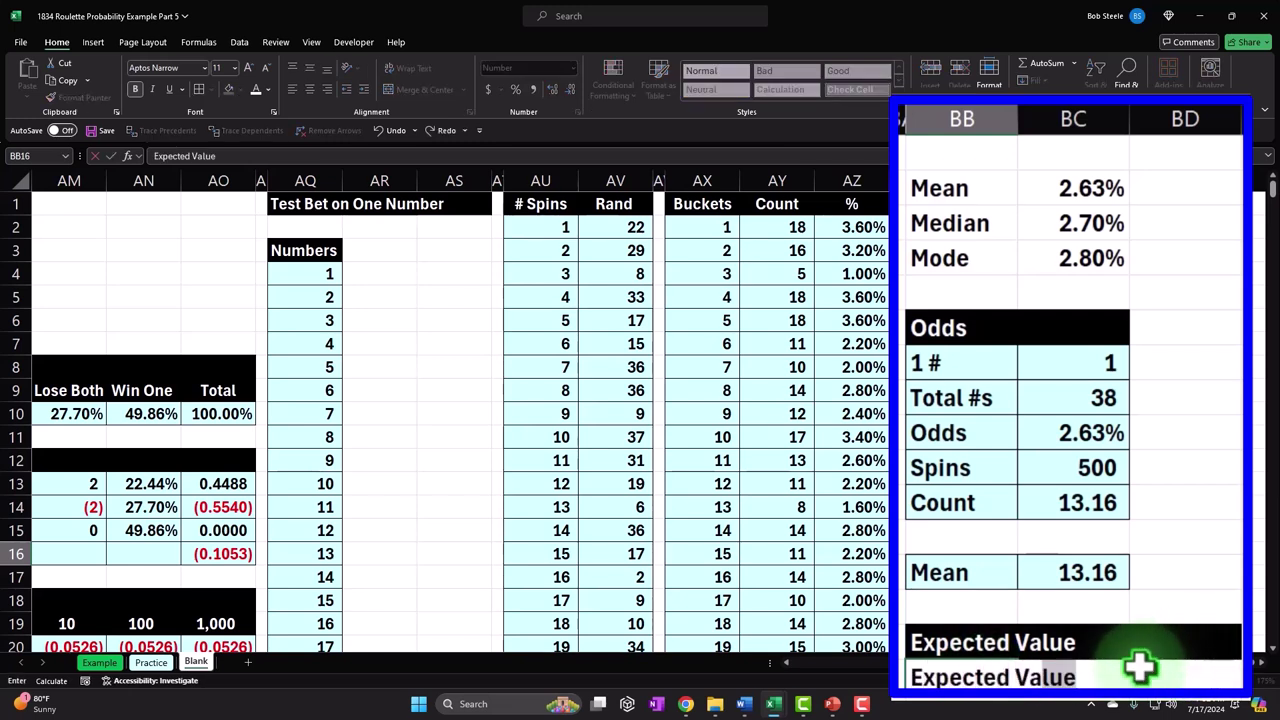
key(BackSpace)
key(BackSpace)
key(BackSpace)
text(j)
text(alue)
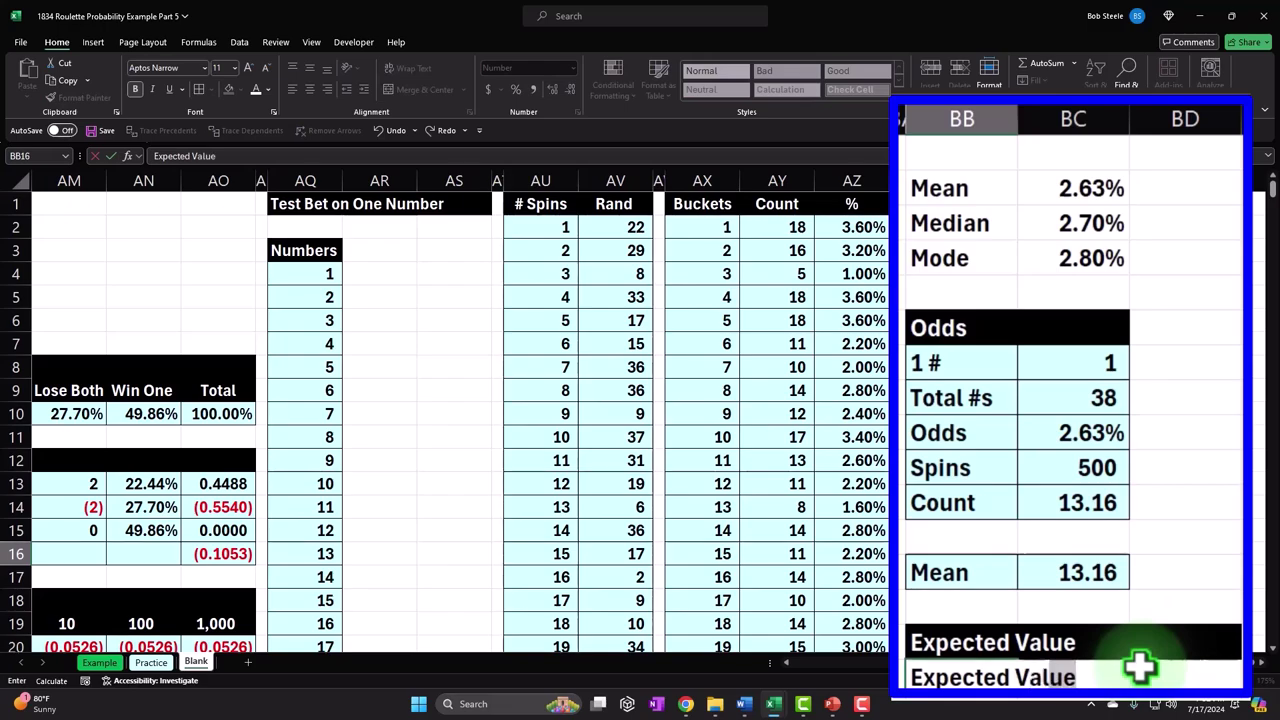
key(Tab)
text(=)
key(Left)
key(Left)
key(Left)
key(Left)
key(Left)
key(Left)
key(Left)
key(Left)
key(Left)
key(Left)
key(Left)
key(Left)
key(Left)
key(Left)
key(Left)
key(Left)
key(Left)
key(Left)
key(Left)
key(Left)
key(Left)
key(Left)
key(Left)
key(Left)
key(Left)
key(Left)
key(Left)
key(Left)
key(Left)
key(Left)
key(Left)
key(Left)
key(Left)
key(Left)
key(Left)
key(Left)
key(Left)
key(Left)
key(Left)
key(Left)
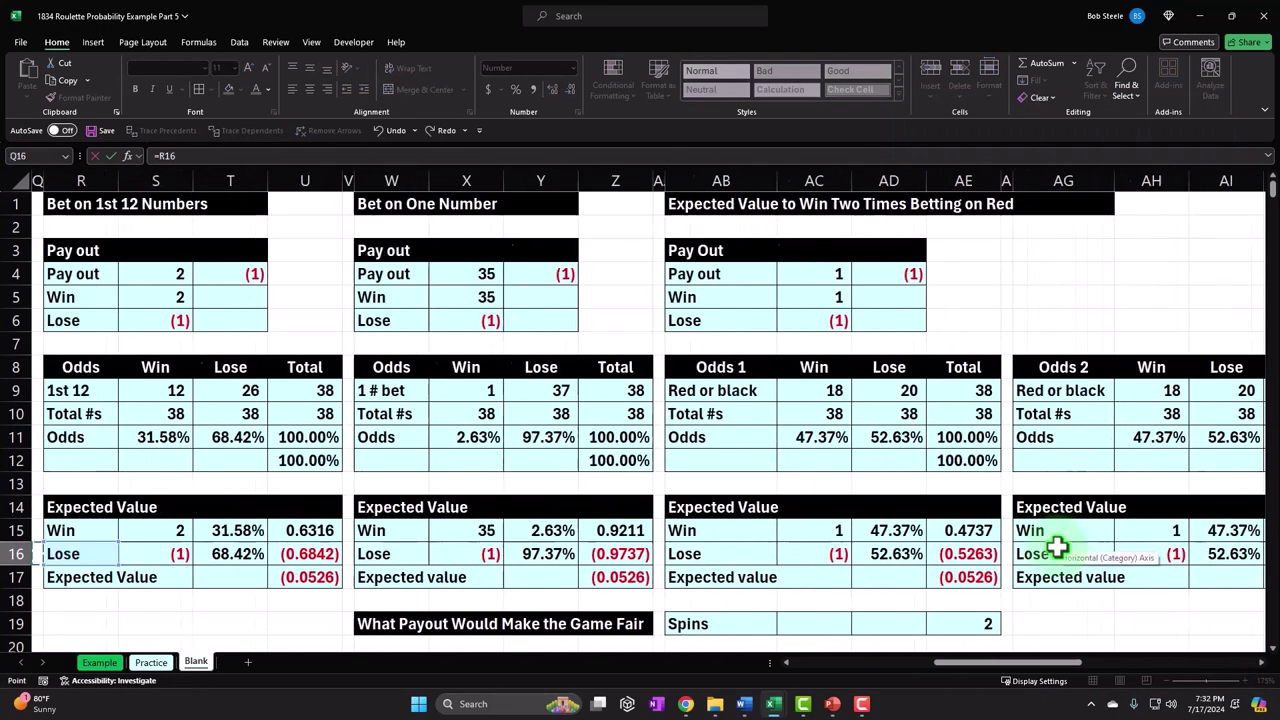
Link BD16 to the single-number bet's expected value with =Z17.
key(Right)
key(Right)
key(Right)
key(Right)
key(Right)
key(Right)
key(Right)
key(Right)
key(Right)
key(Right)
key(Right)
key(Right)
key(Right)
key(Right)
key(Right)
key(Right)
key(Right)
key(Right)
key(Right)
key(Right)
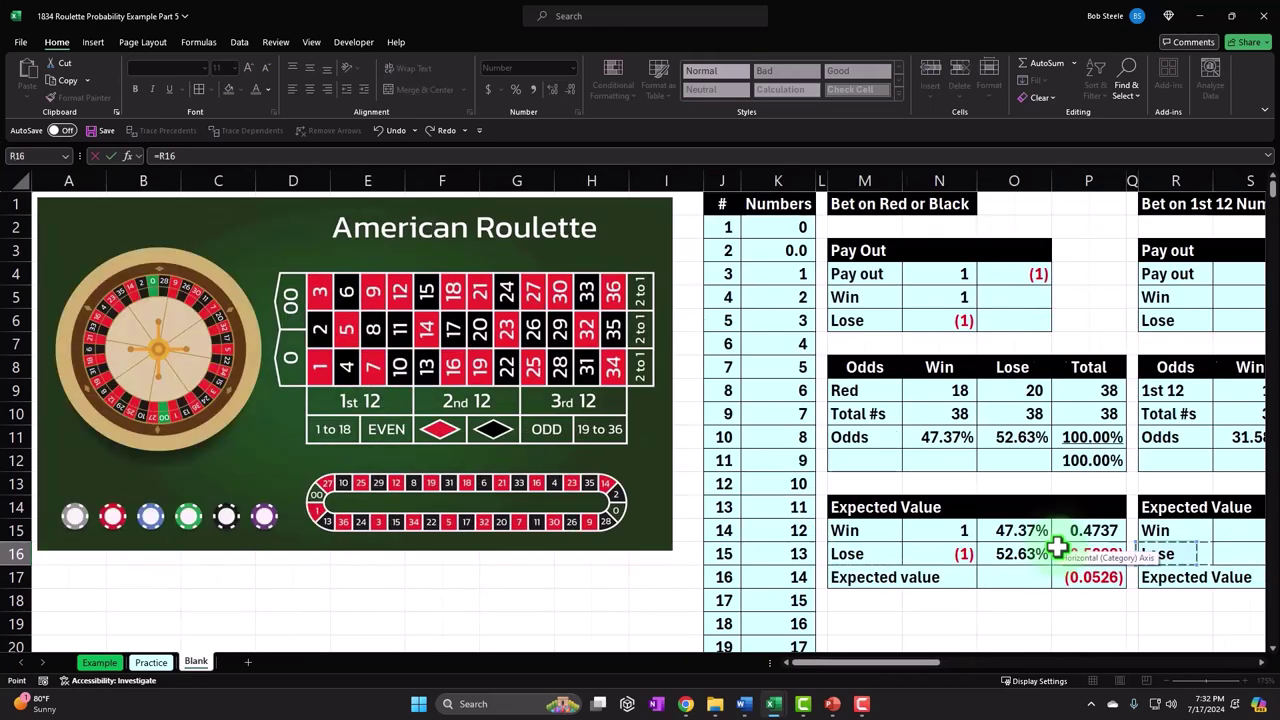
key(Right)
key(Right)
key(Right)
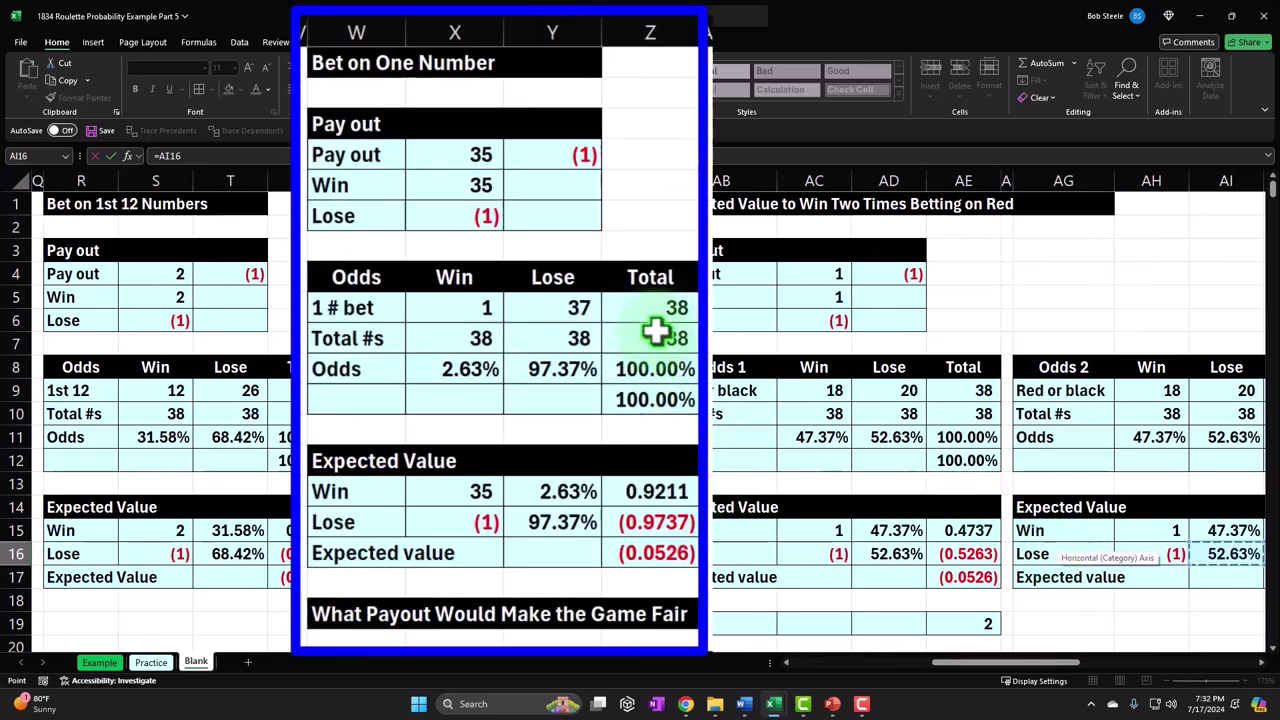
scroll(657, 322, down, 1)
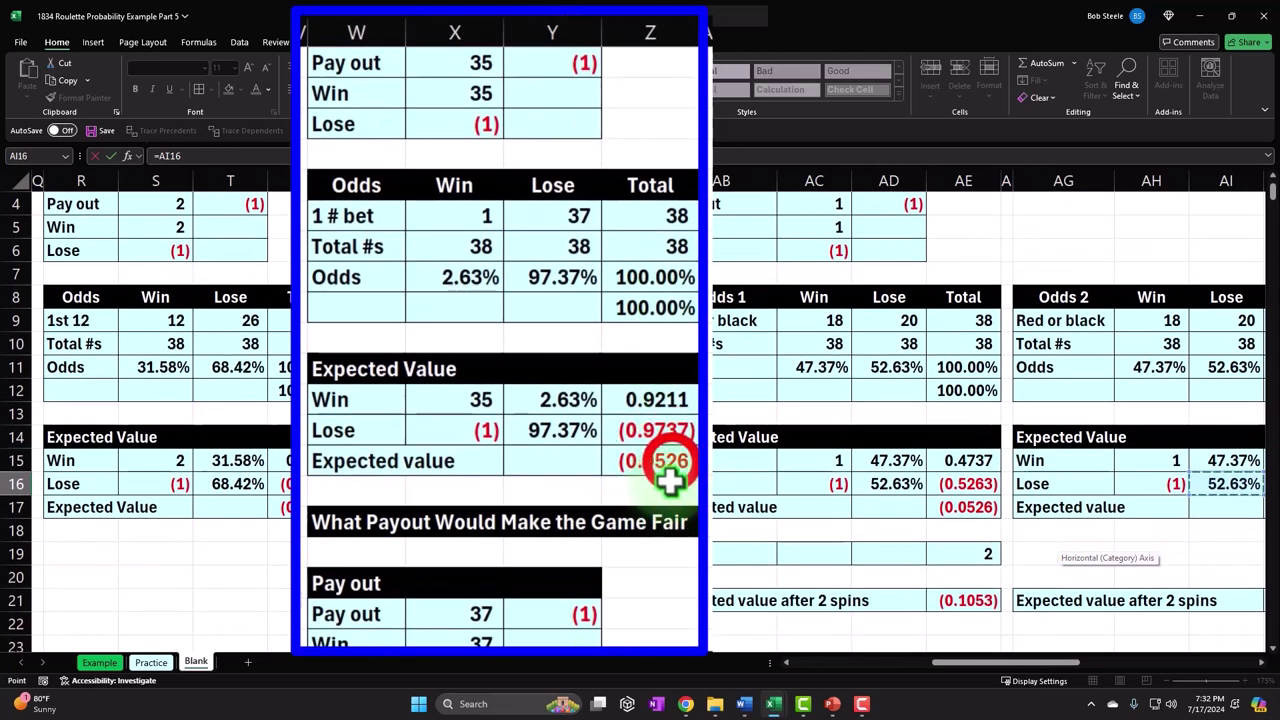
click(662, 461)
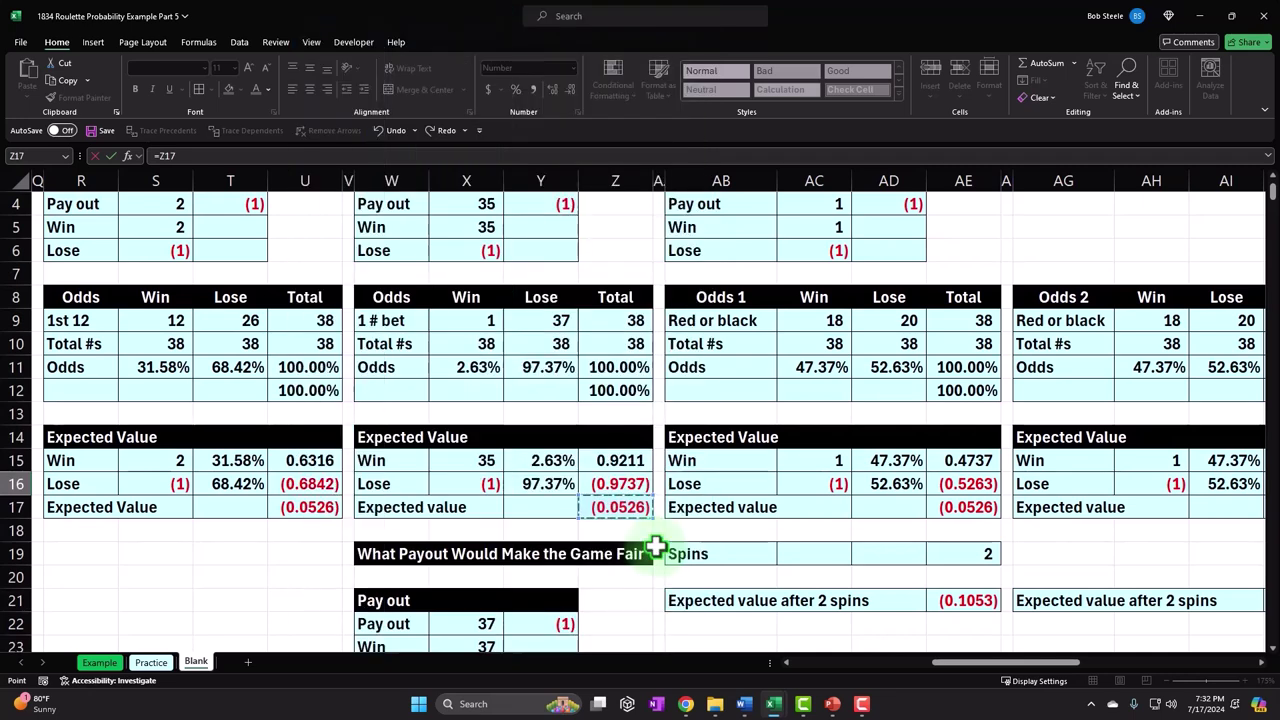
key(Return)
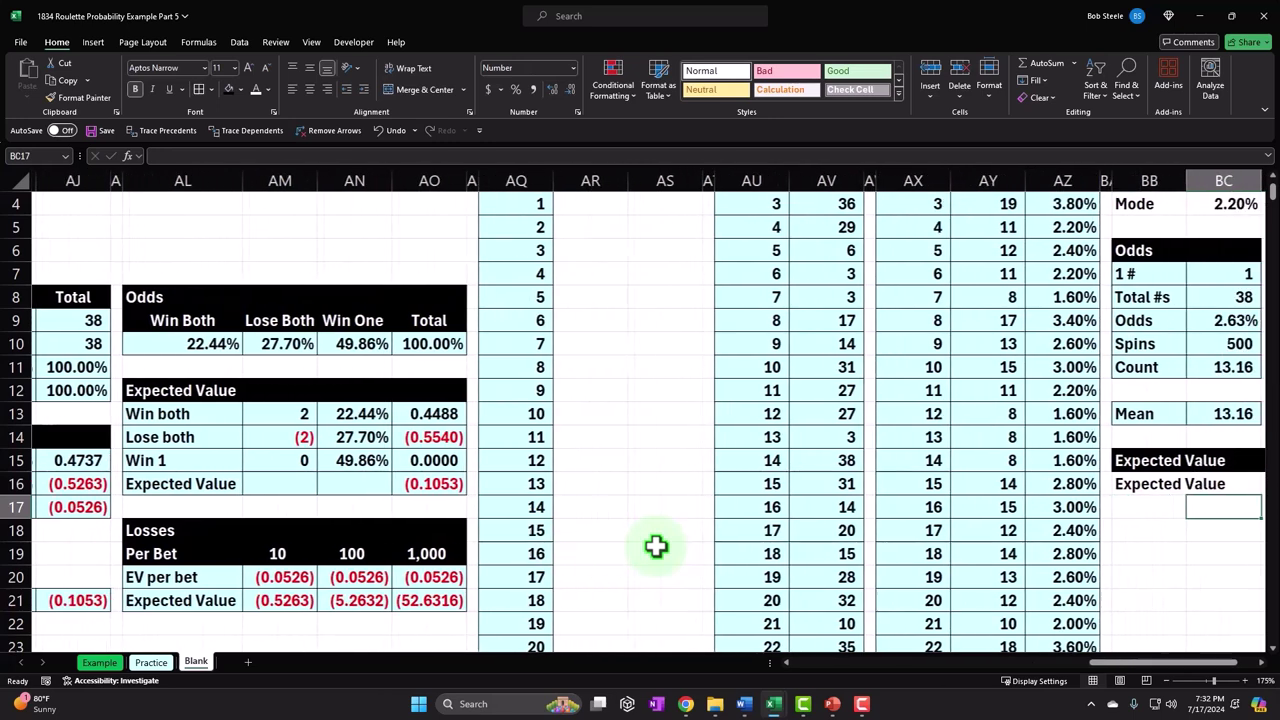
Try Percent Style with extra decimals on BD16, then undo back to the original format.
key(Left)
key(Up)
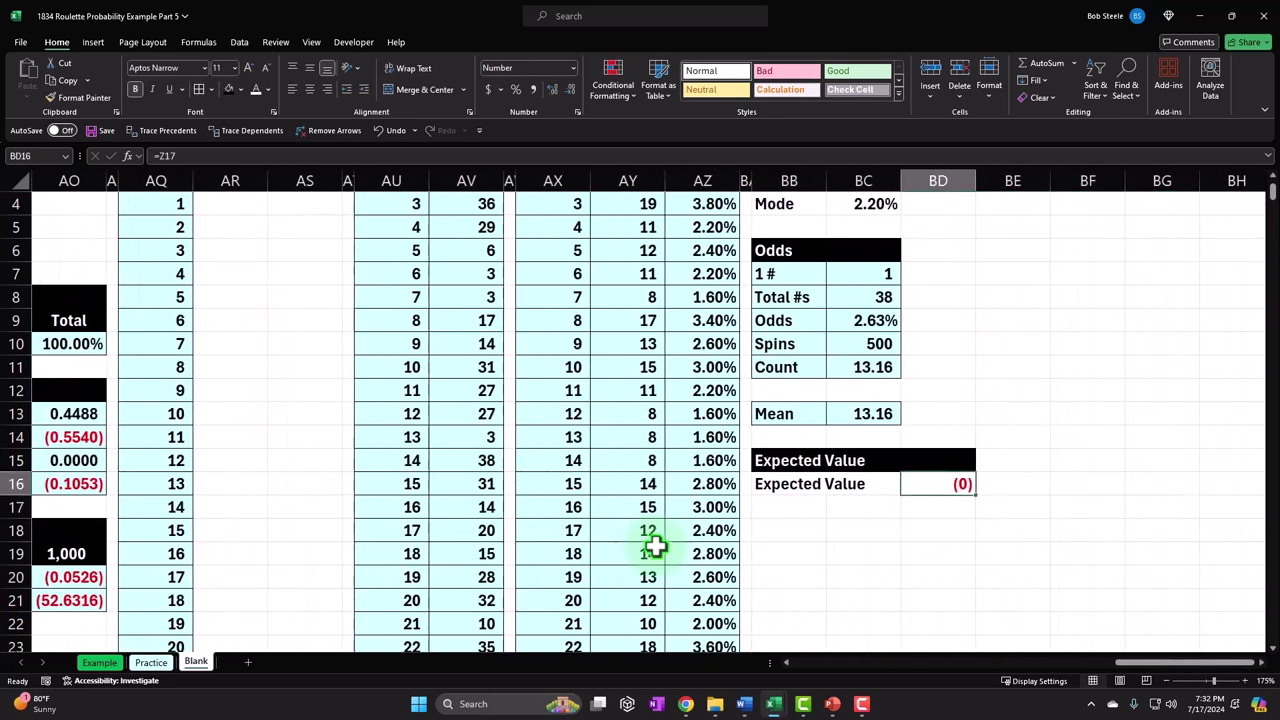
click(514, 90)
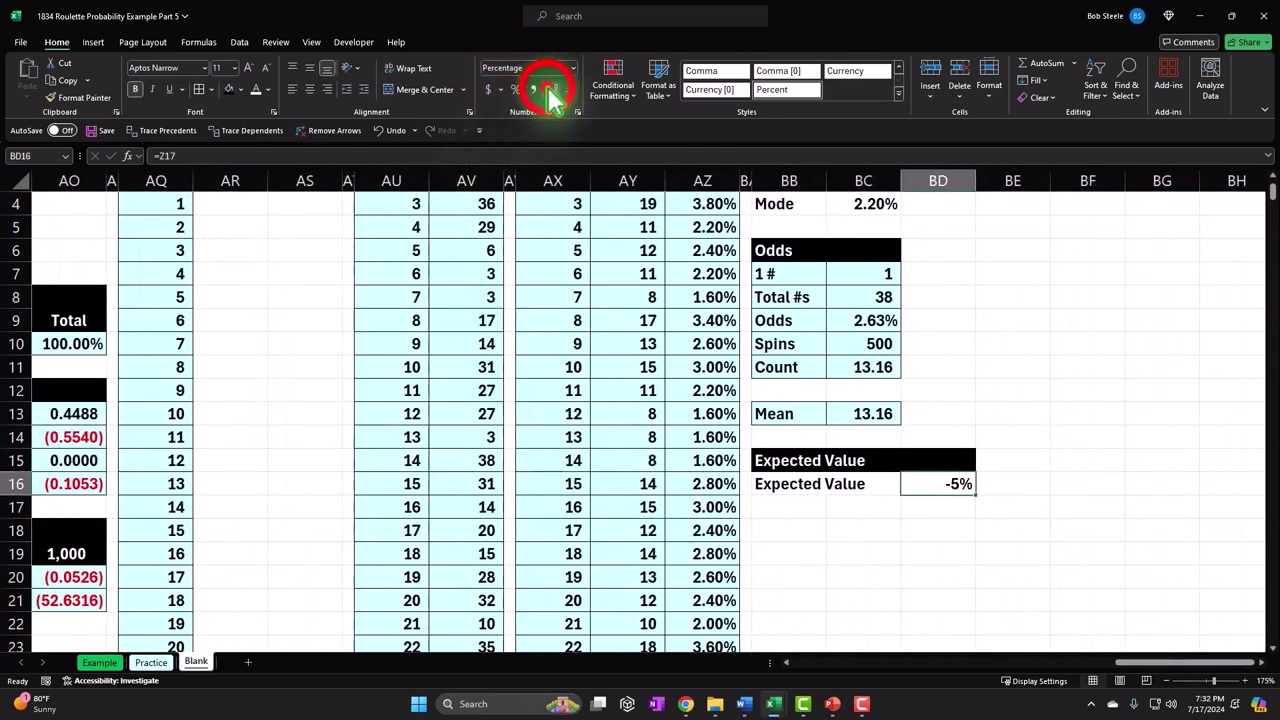
click(551, 90)
click(551, 90)
click(551, 90)
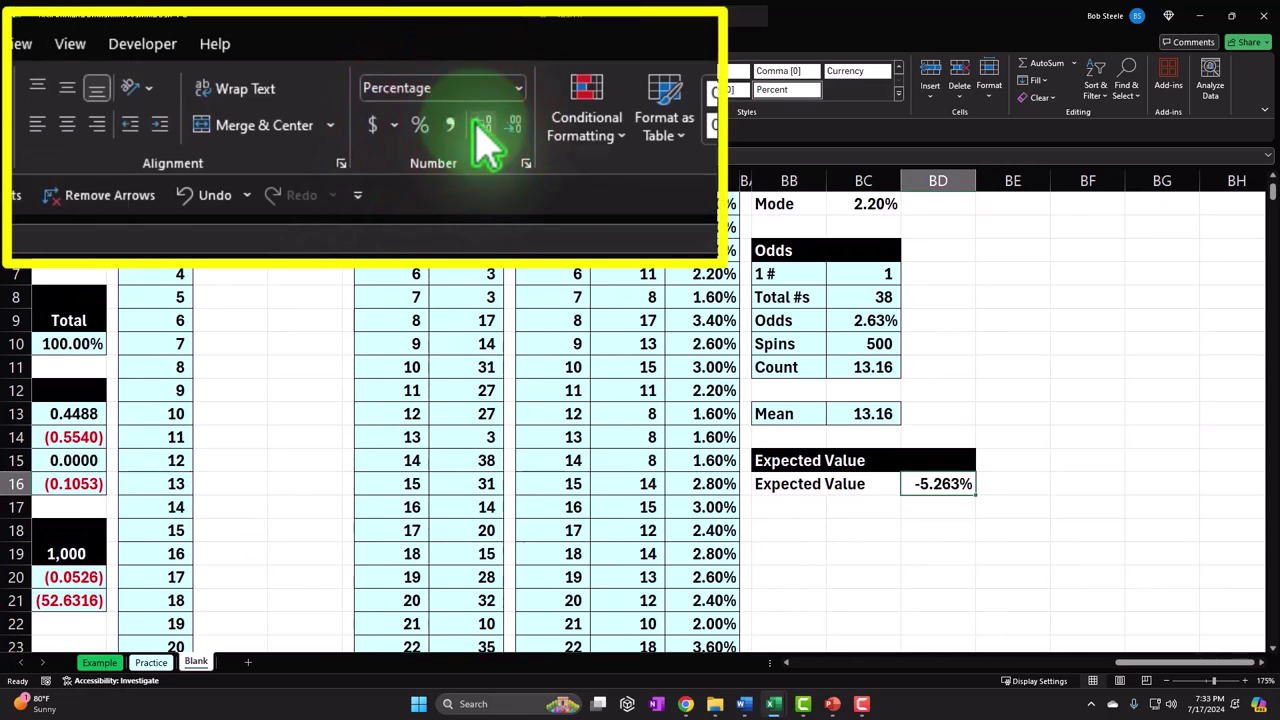
click(208, 200)
click(203, 203)
click(203, 203)
click(205, 203)
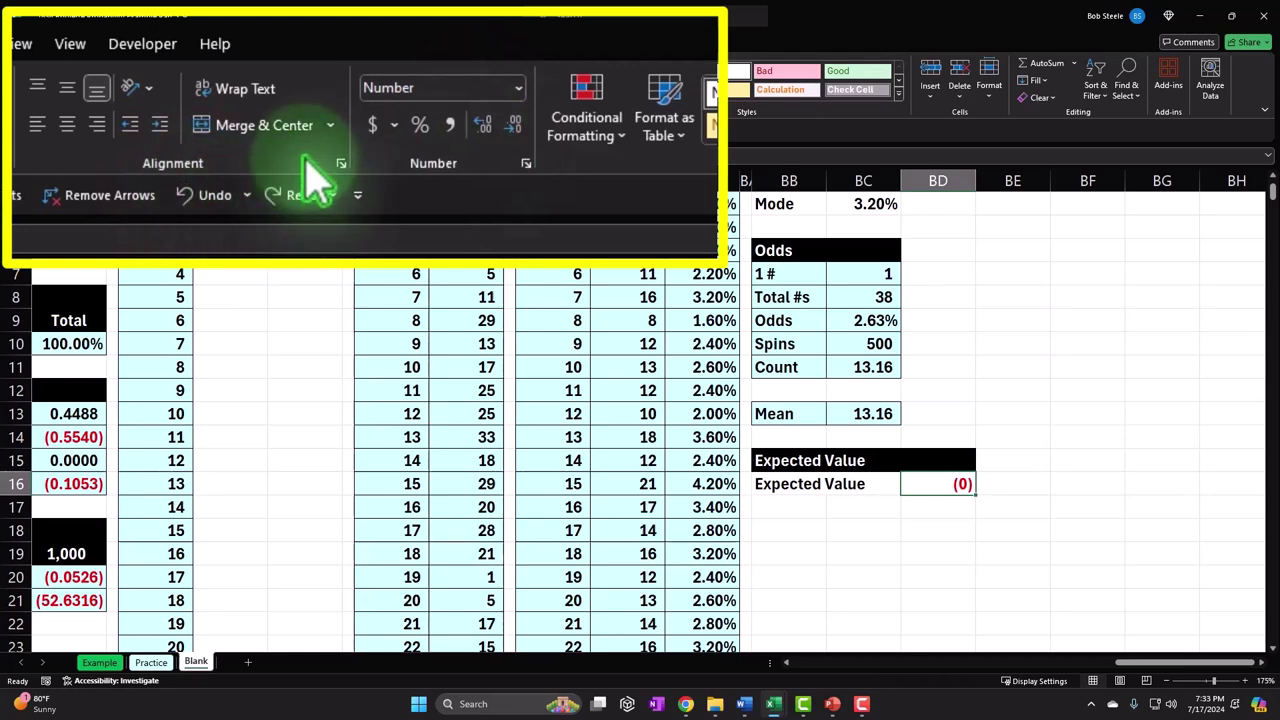
Show the expected value with five decimals as (0.05263).
click(482, 124)
click(482, 124)
click(482, 124)
click(482, 124)
click(482, 124)
click(791, 512)
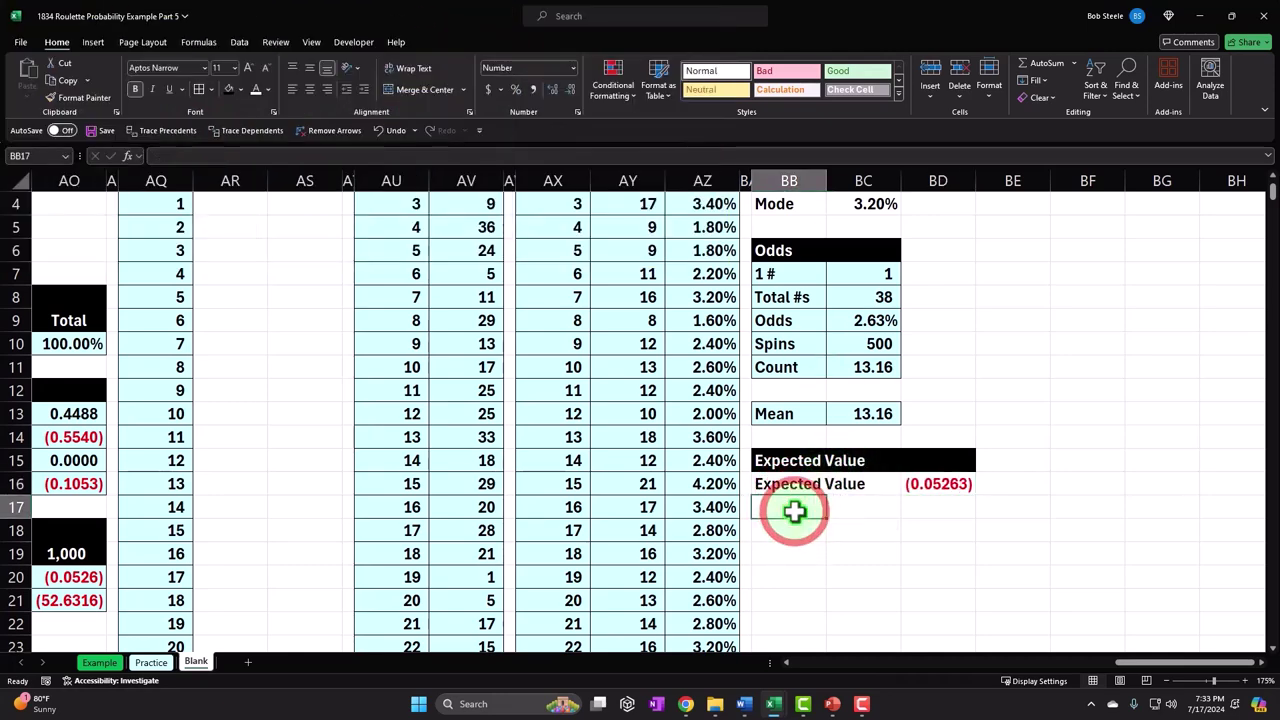
Add a Spins row of 500 under the per-spin expected value.
text(Spins)
key(Tab)
key(Tab)
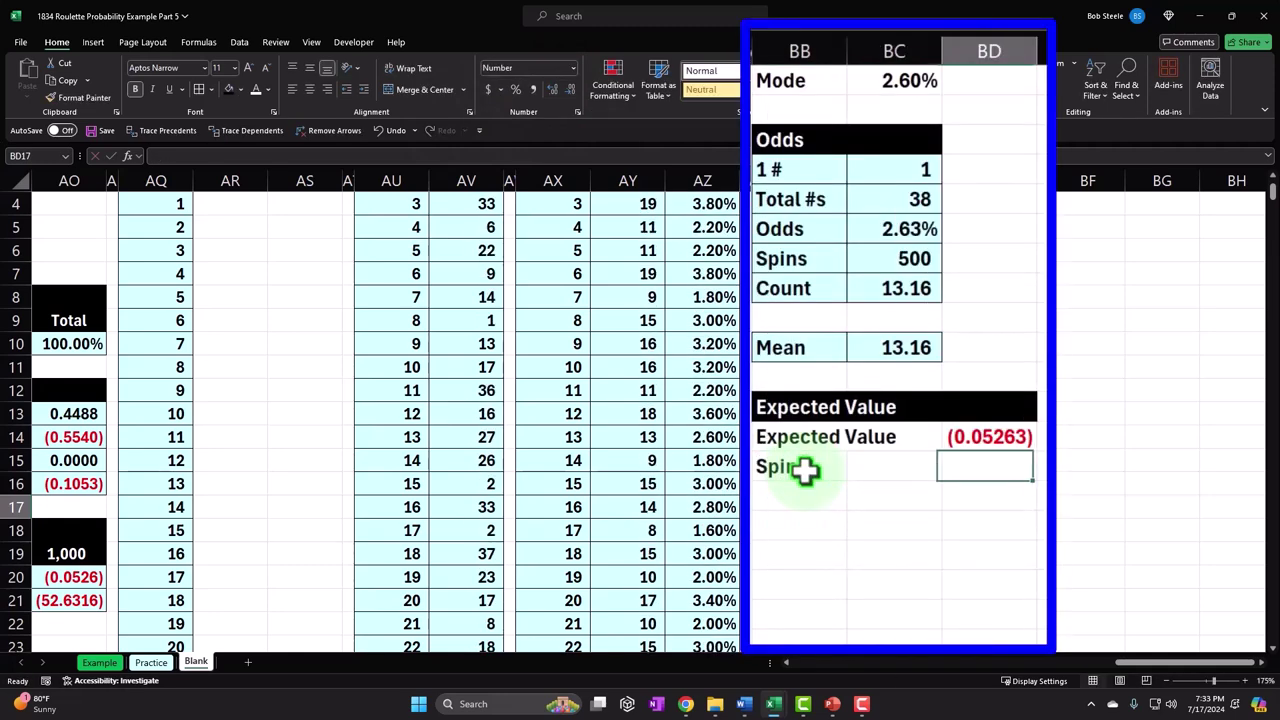
text(500)
key(Return)
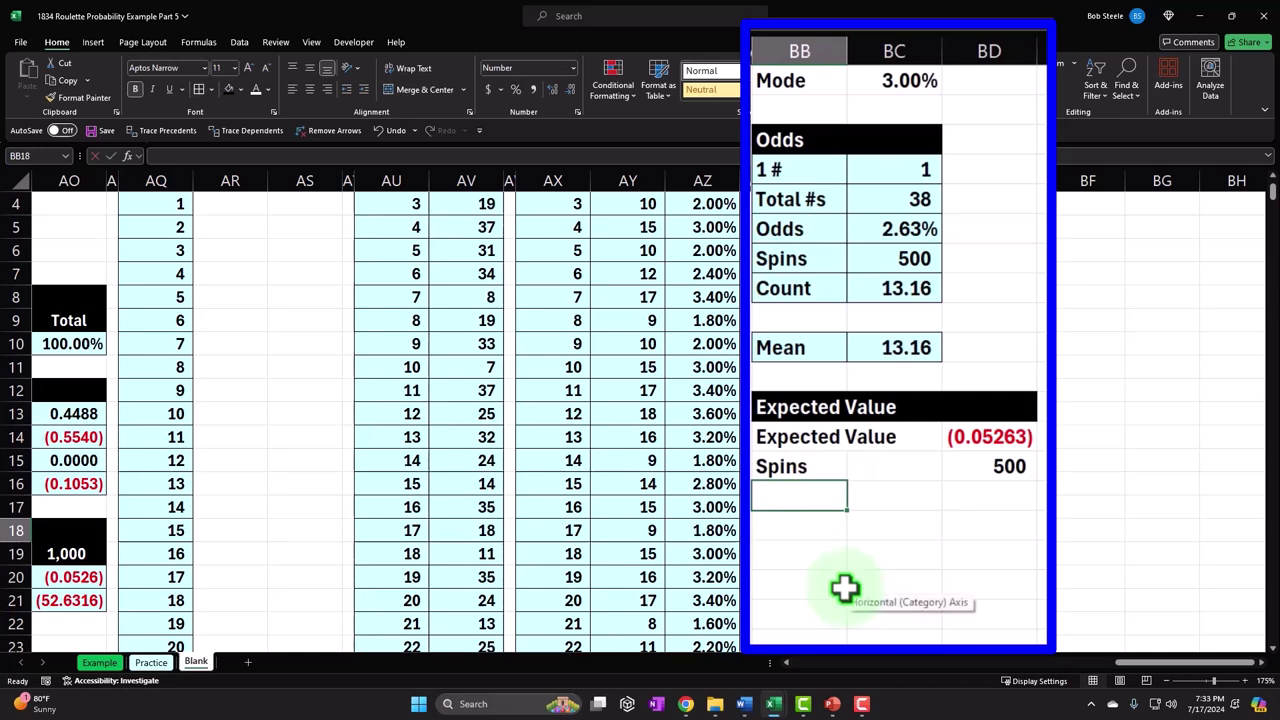
Add an Expected value row =BD16*BD17 showing (26.316) with three decimals.
text(Expected value)
key(Tab)
key(Tab)
text(=)
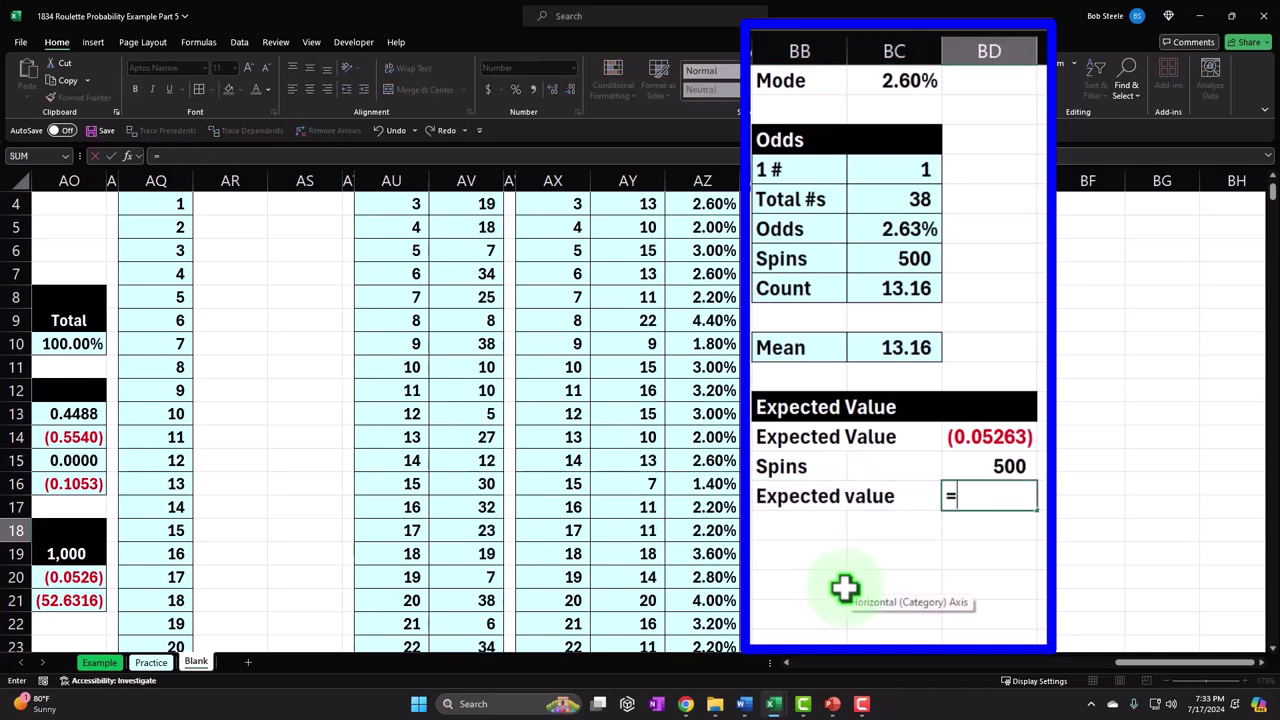
key(Up)
key(Up)
text(*)
key(Up)
key(Return)
key(Up)
key(Right)
key(Right)
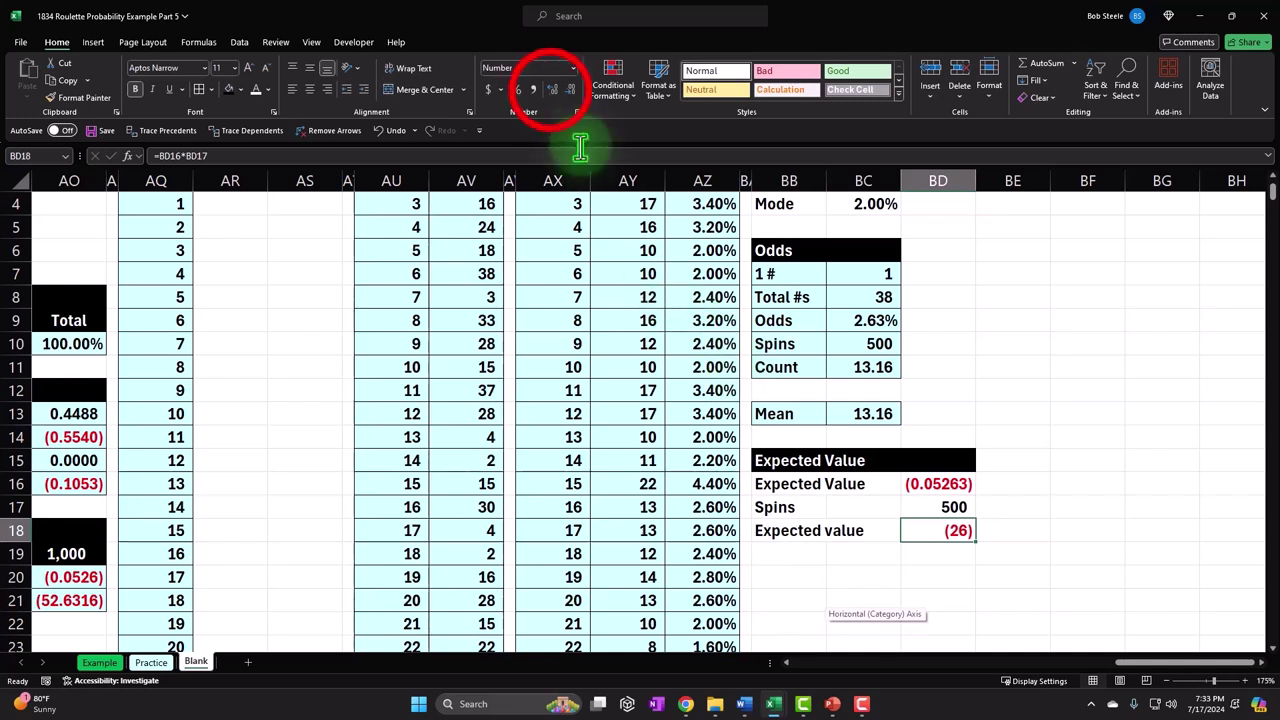
click(552, 90)
click(552, 90)
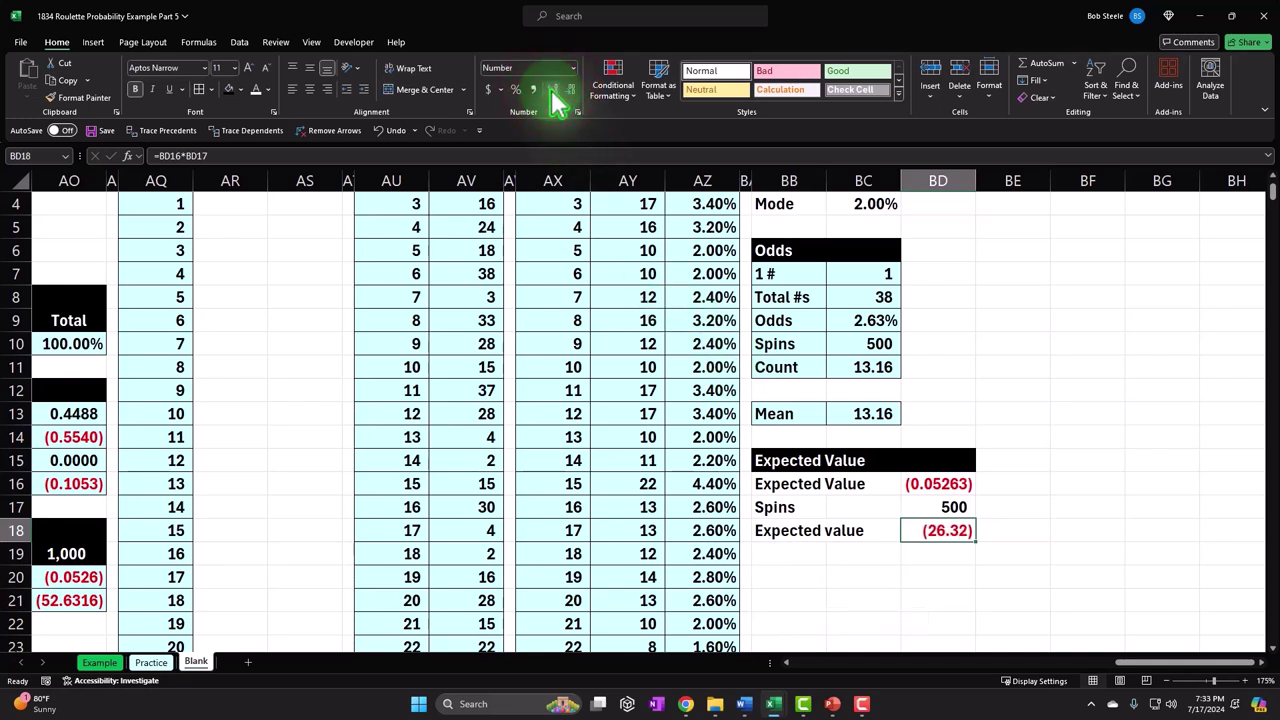
click(552, 90)
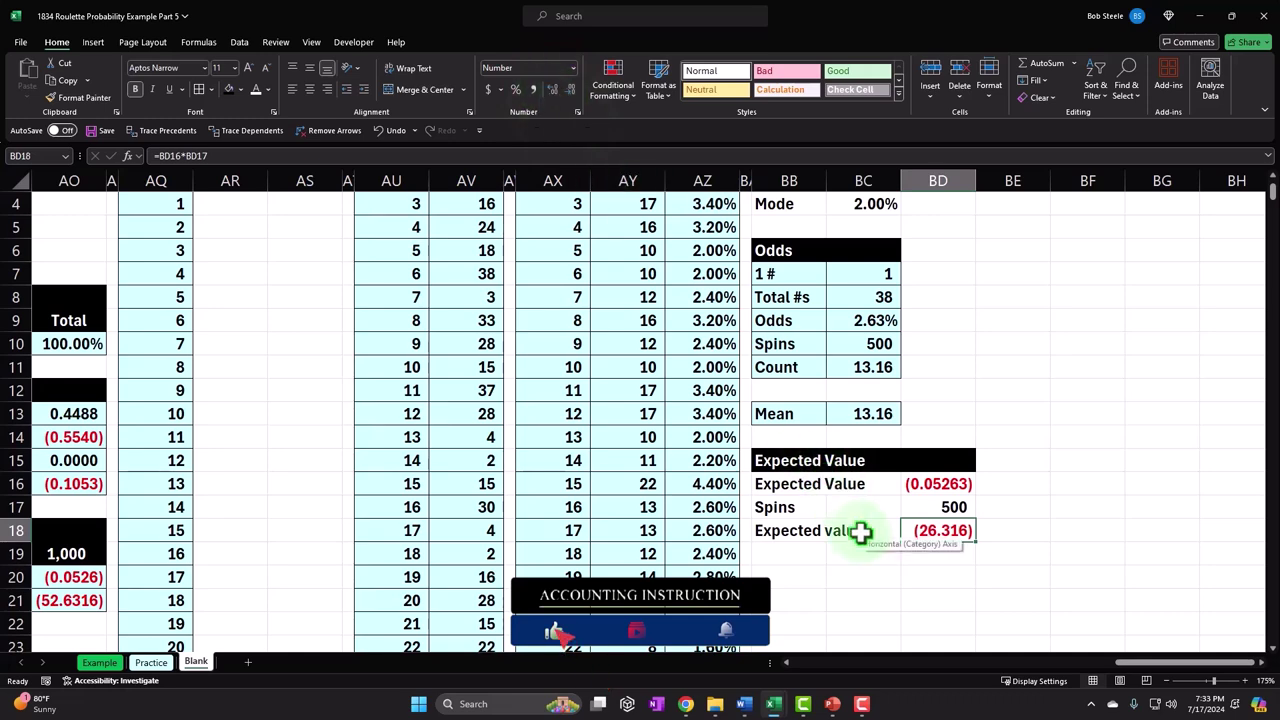
Enter a Bet row in BB20 with the amount 4.
click(796, 576)
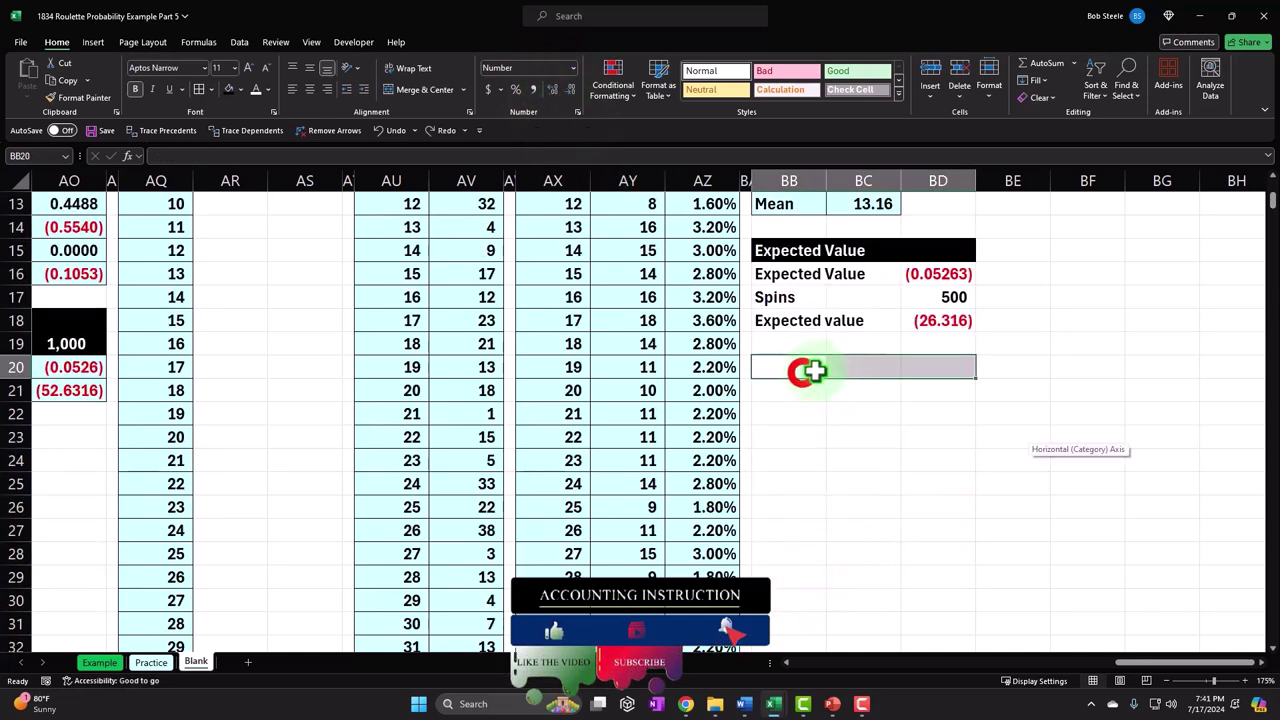
click(808, 371)
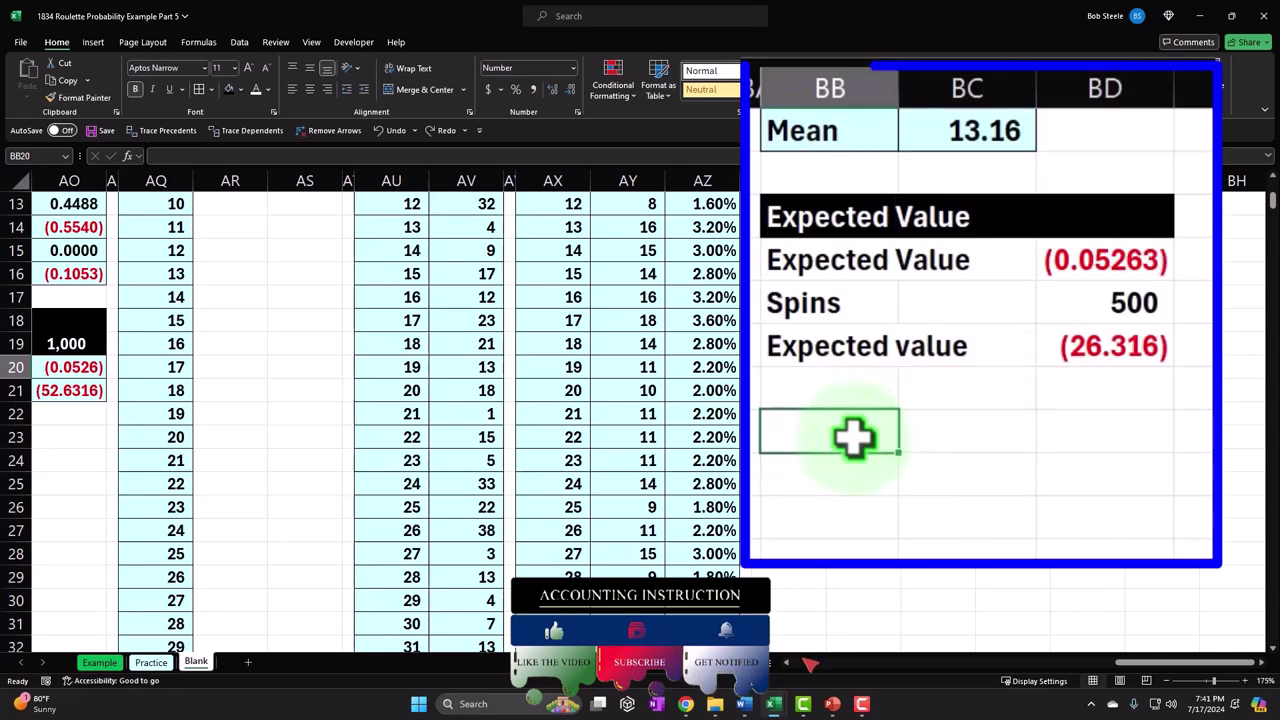
text(Bet)
key(Tab)
key(Tab)
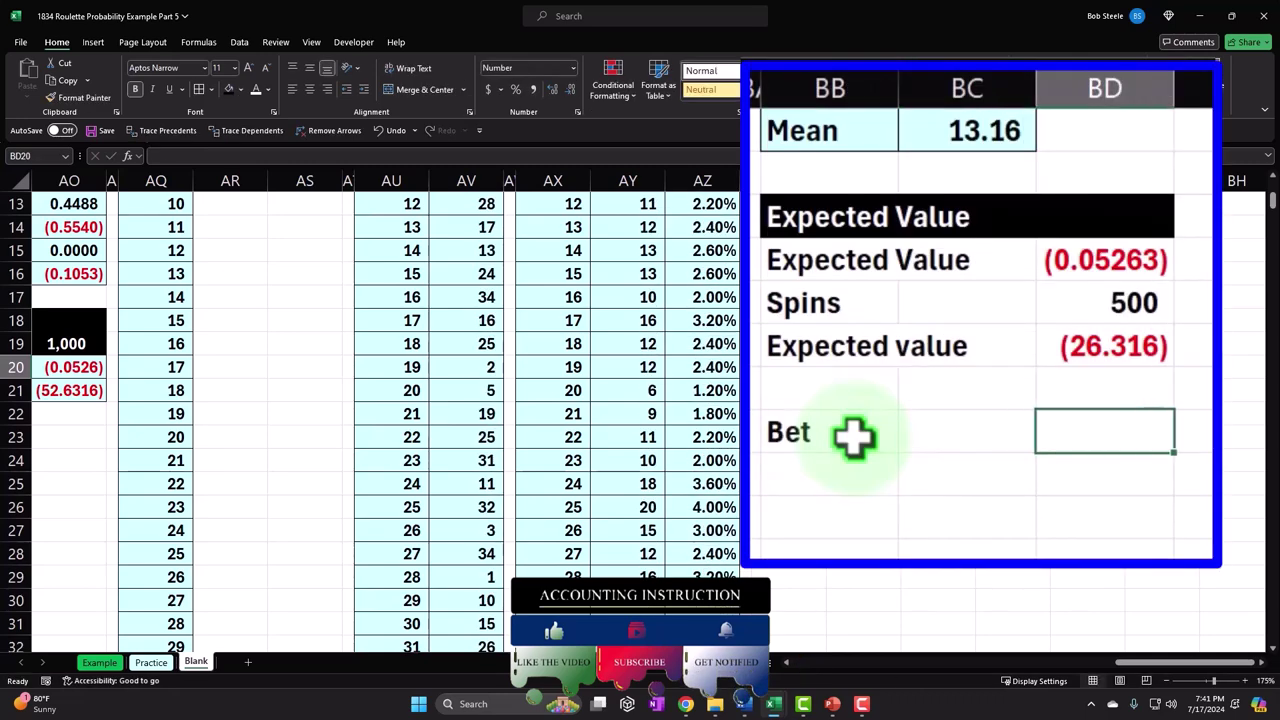
text(4)
key(Return)
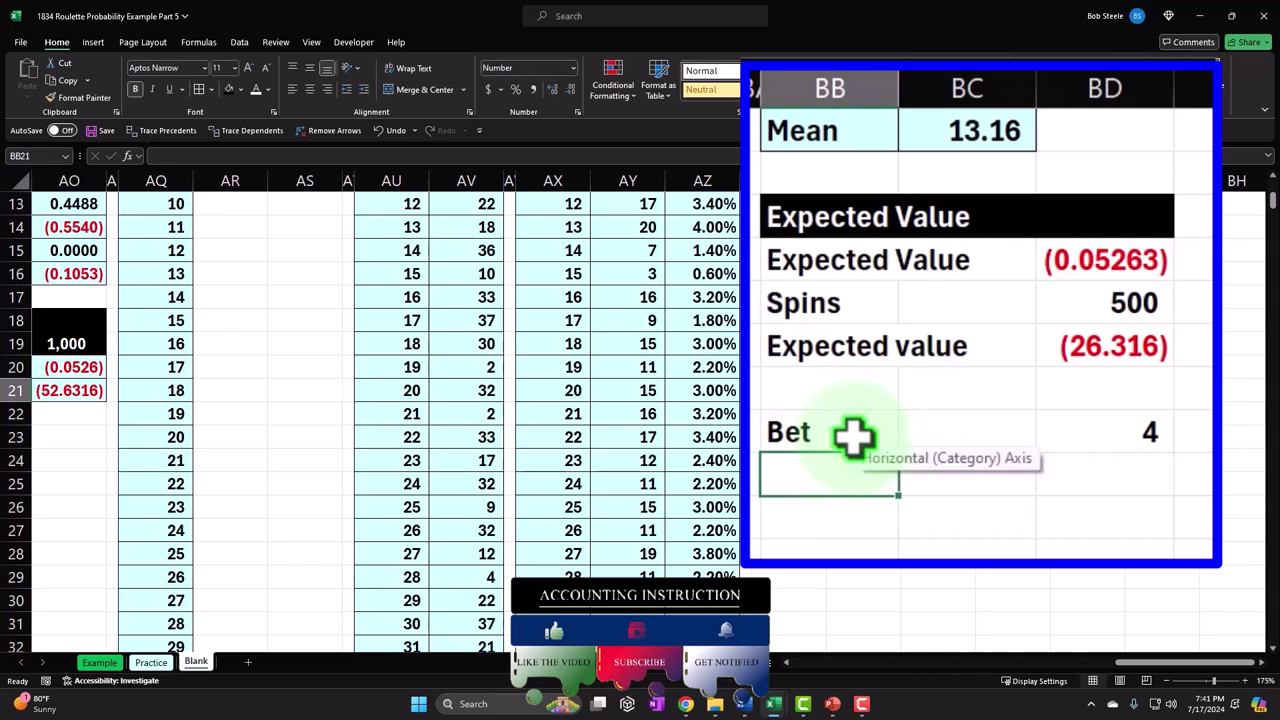
Add Wins, Losses and Total headers in BC21:BE21 and a Count label in BB22.
key(Right)
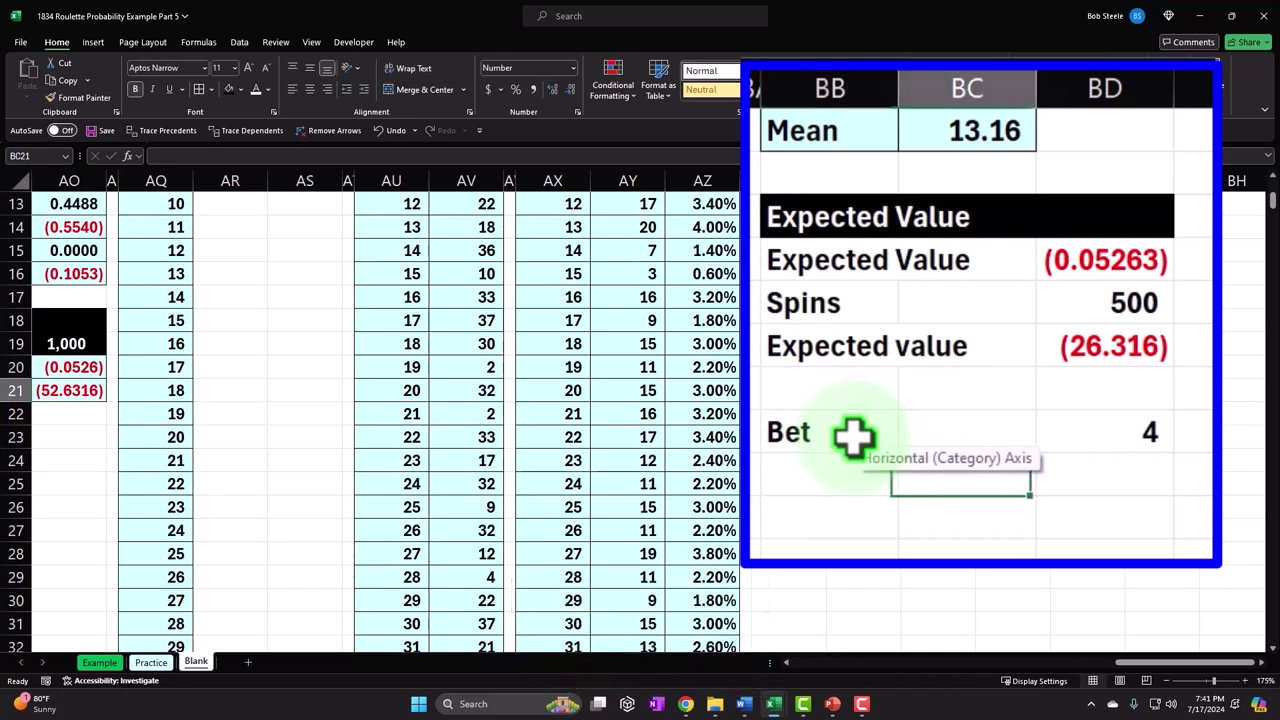
text(Wins)
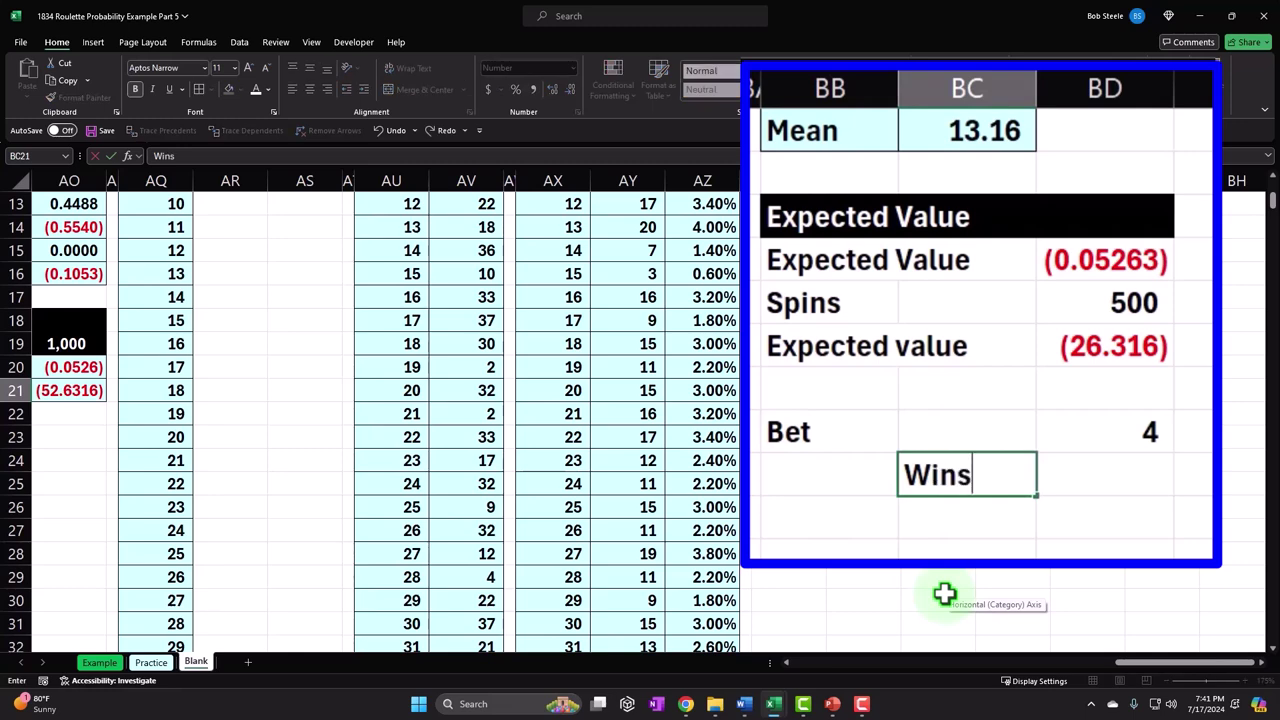
key(Tab)
text(Losses)
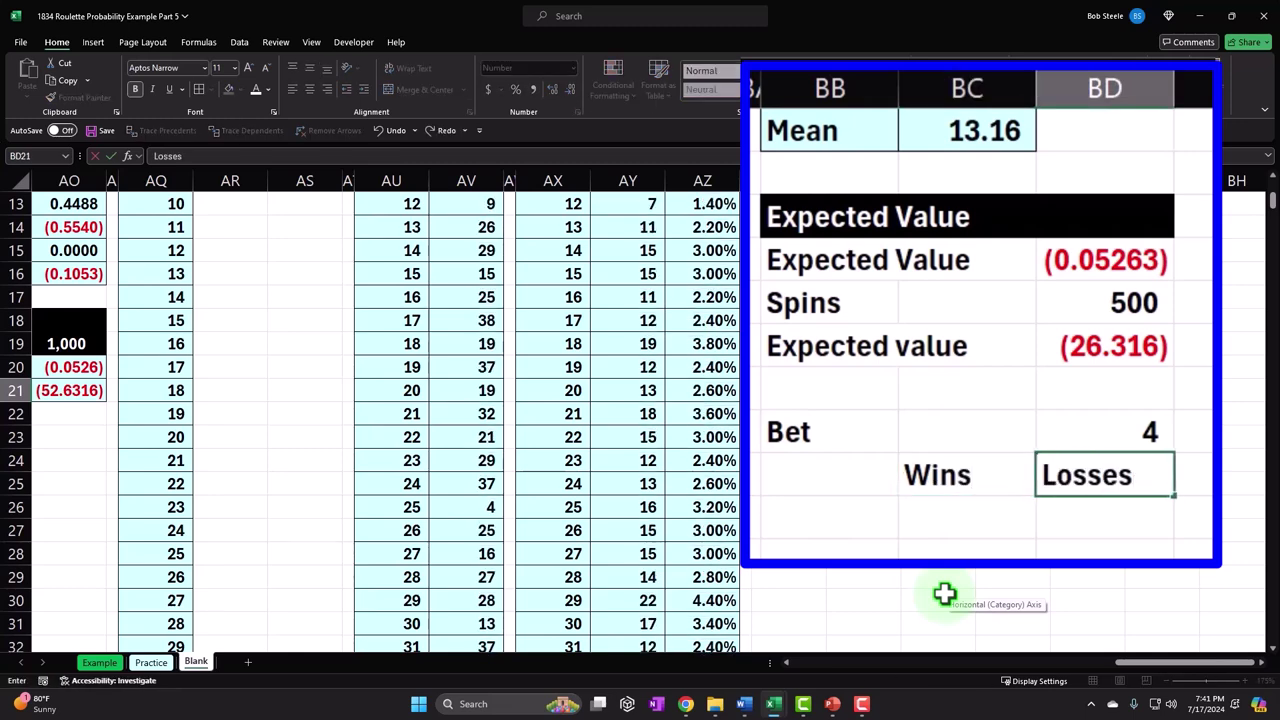
key(Tab)
text(Tota)
key(Return)
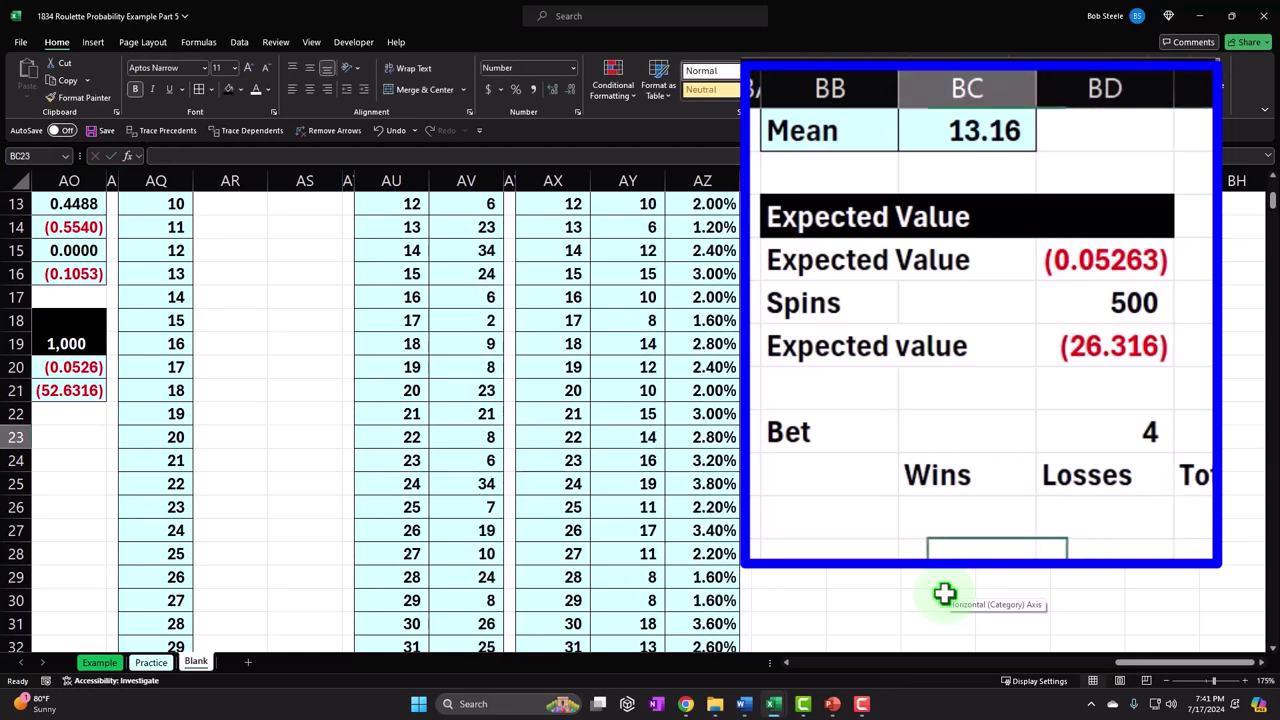
key(Left)
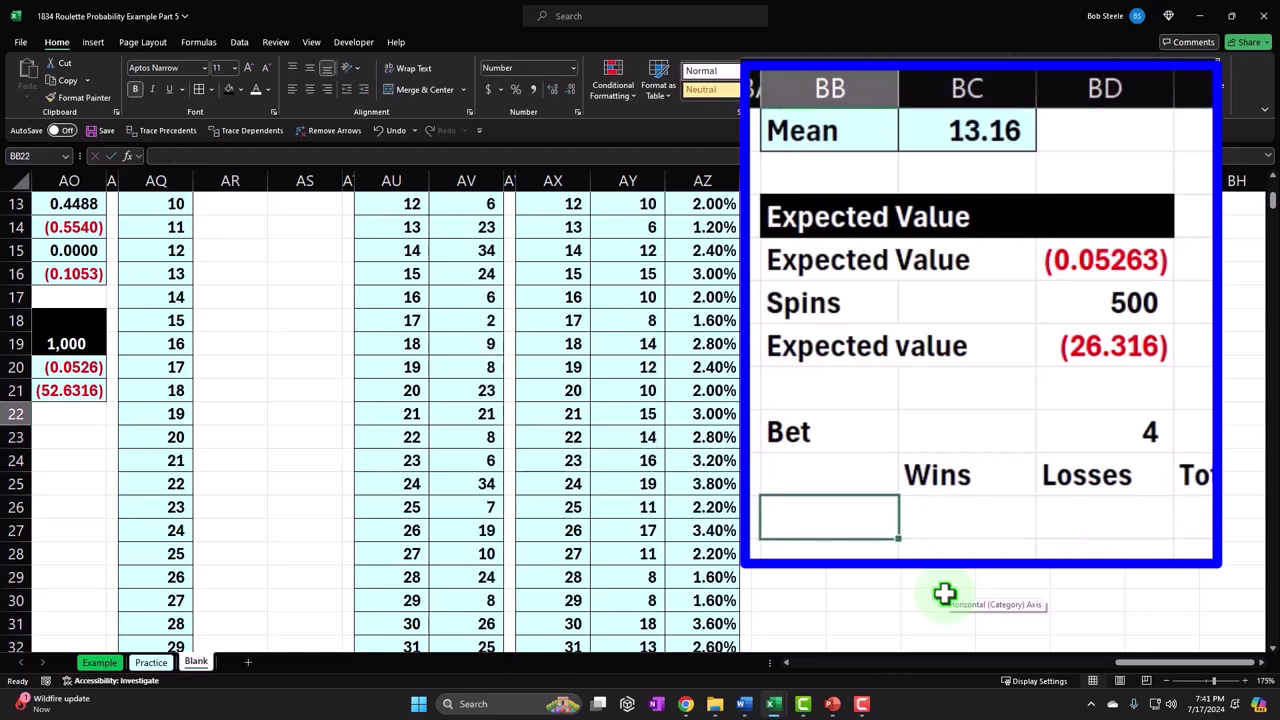
text(COunt)
key(BackSpace)
key(BackSpace)
key(BackSpace)
key(BackSpace)
text(ount)
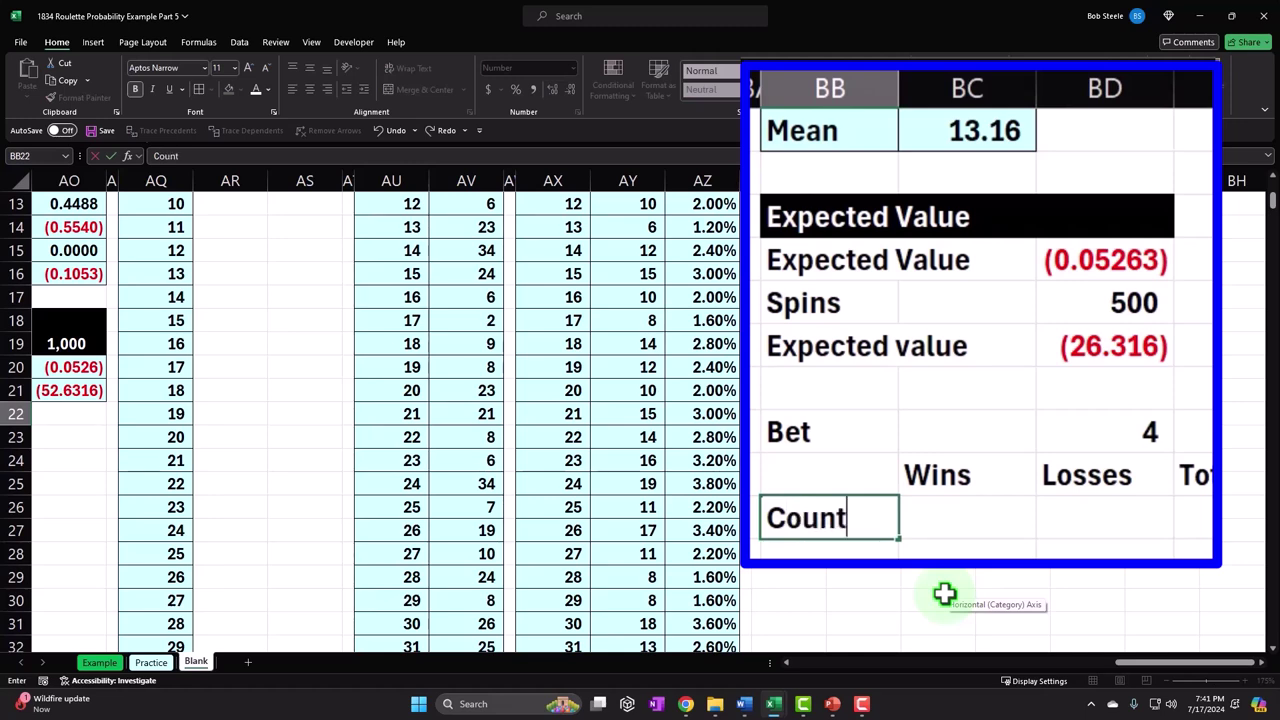
key(Tab)
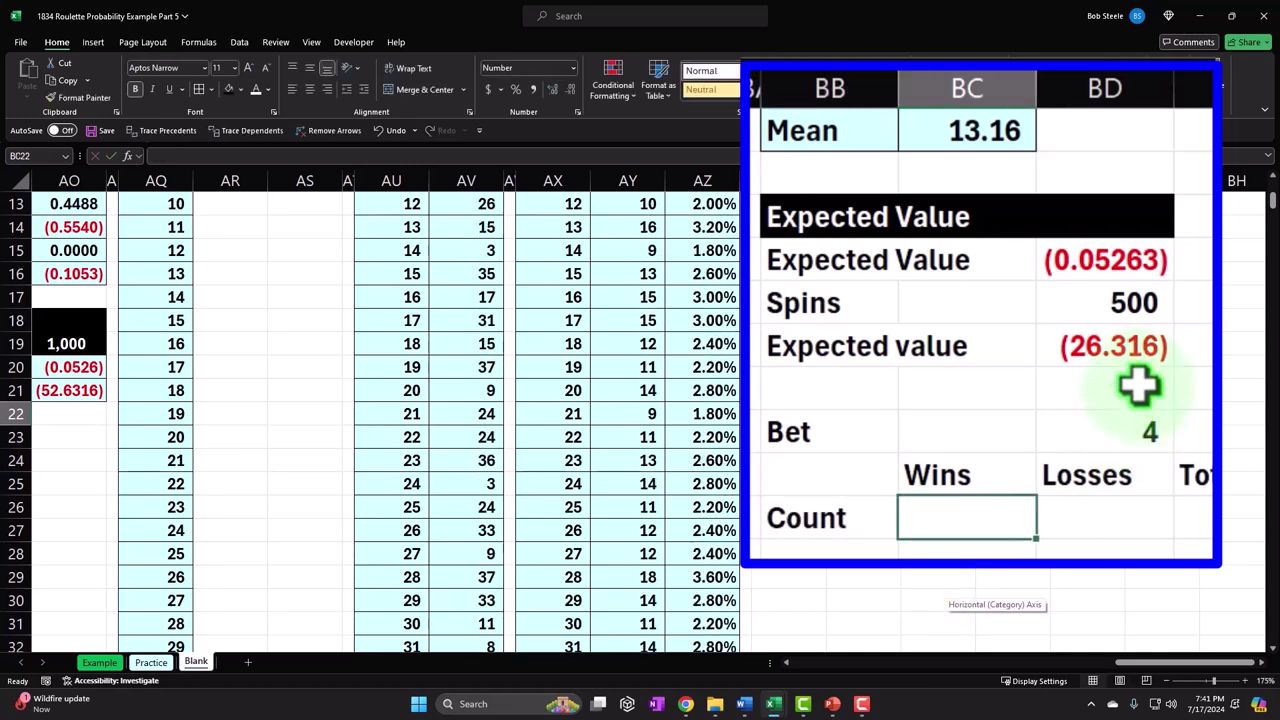
Count wins in BC22 with =COUNTIF(AV2:AV501,BD20), giving 13.
text(=counti)
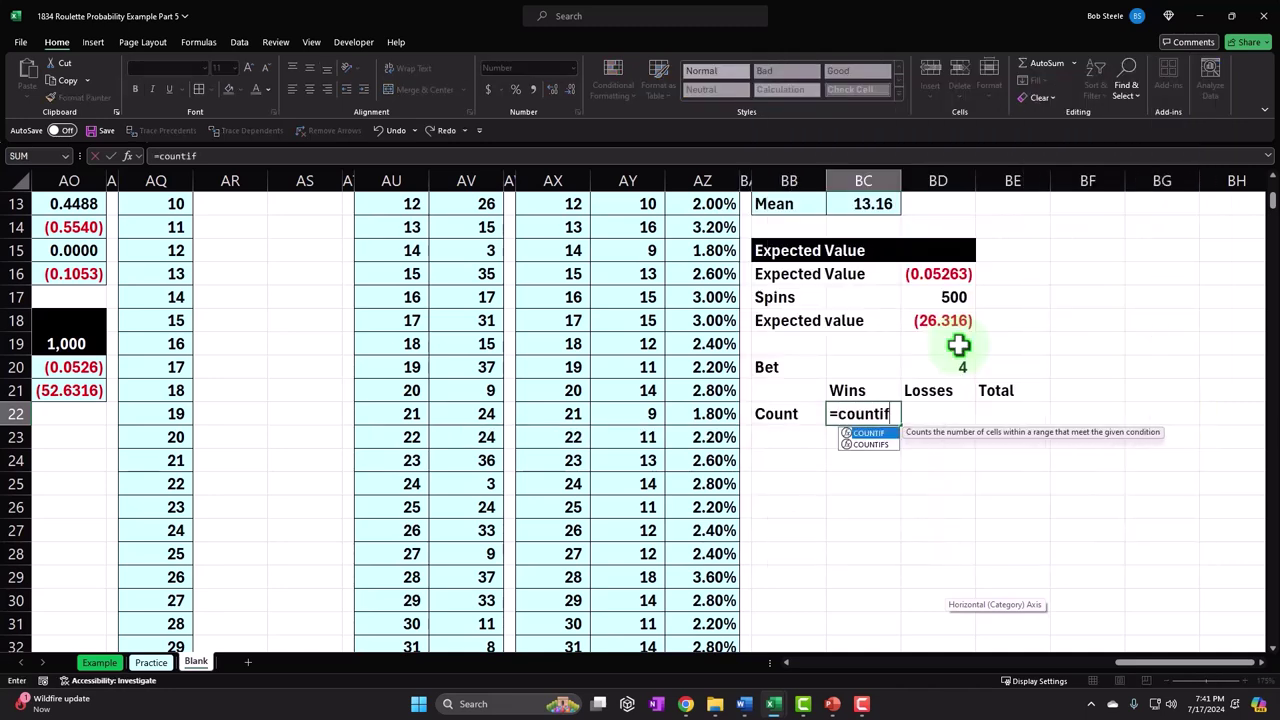
text(f)
key(Tab)
scroll(766, 280, up, 4)
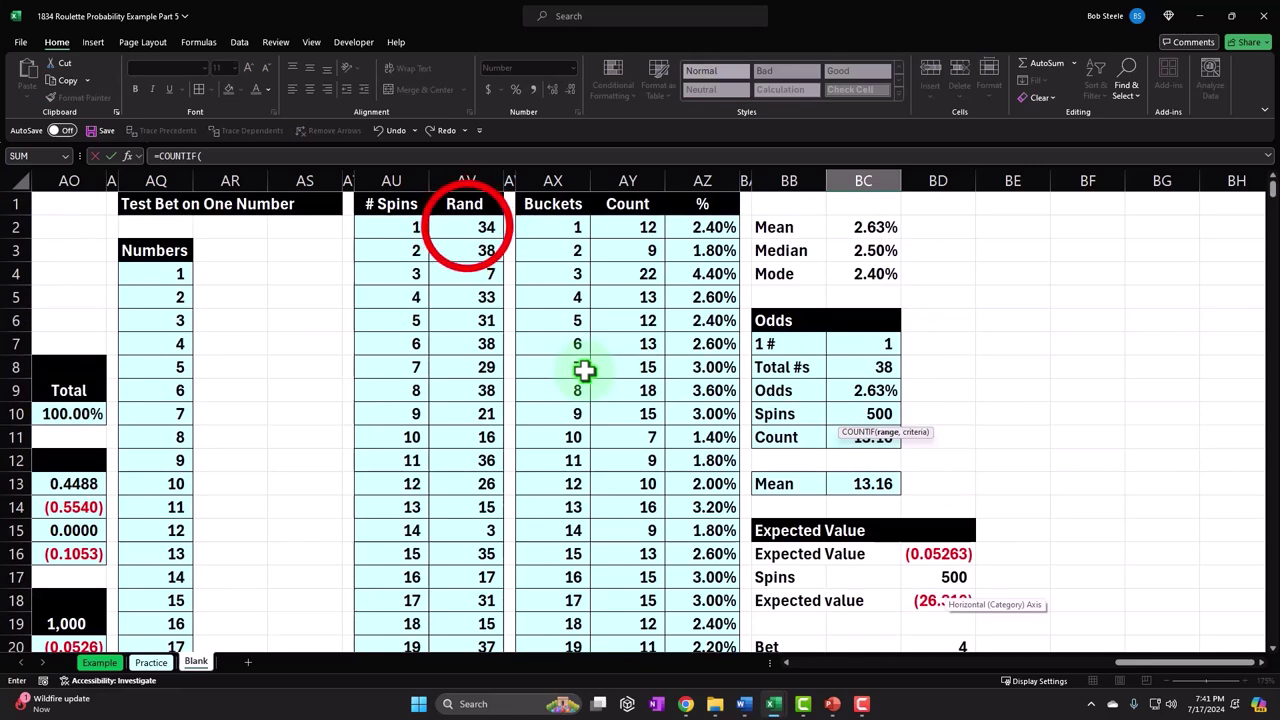
click(467, 227)
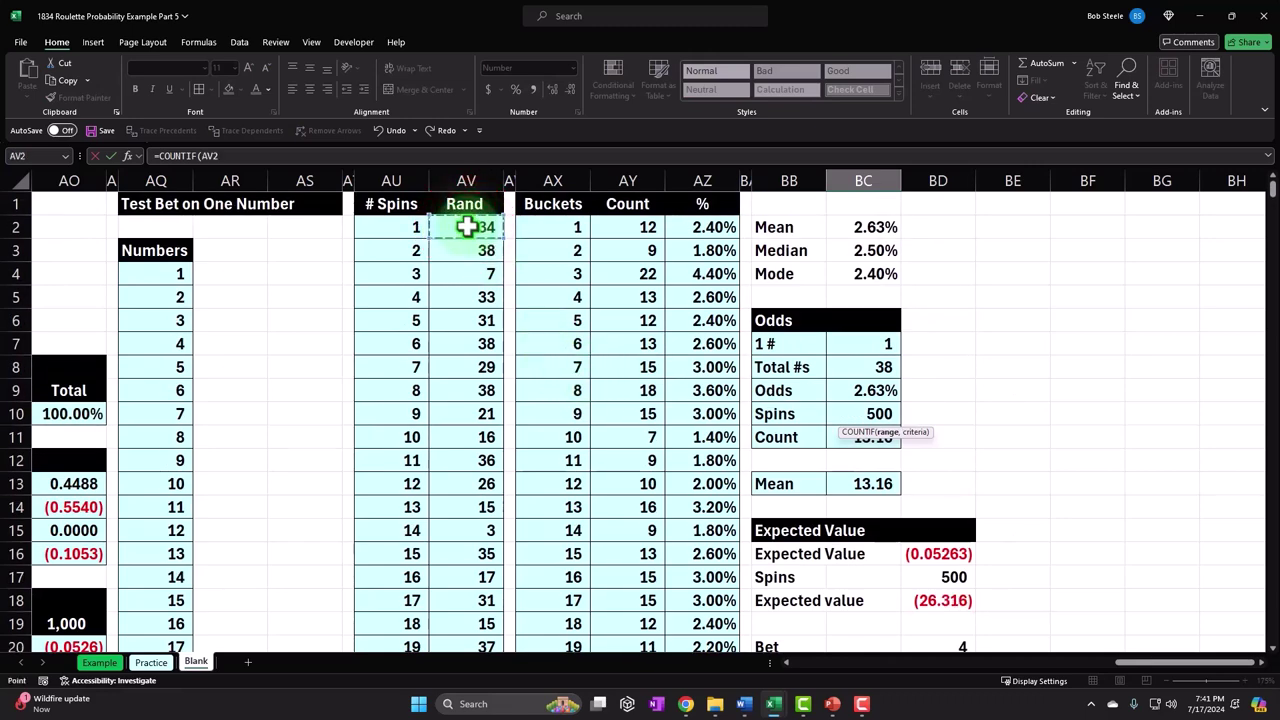
key(ctrl+shift+Down)
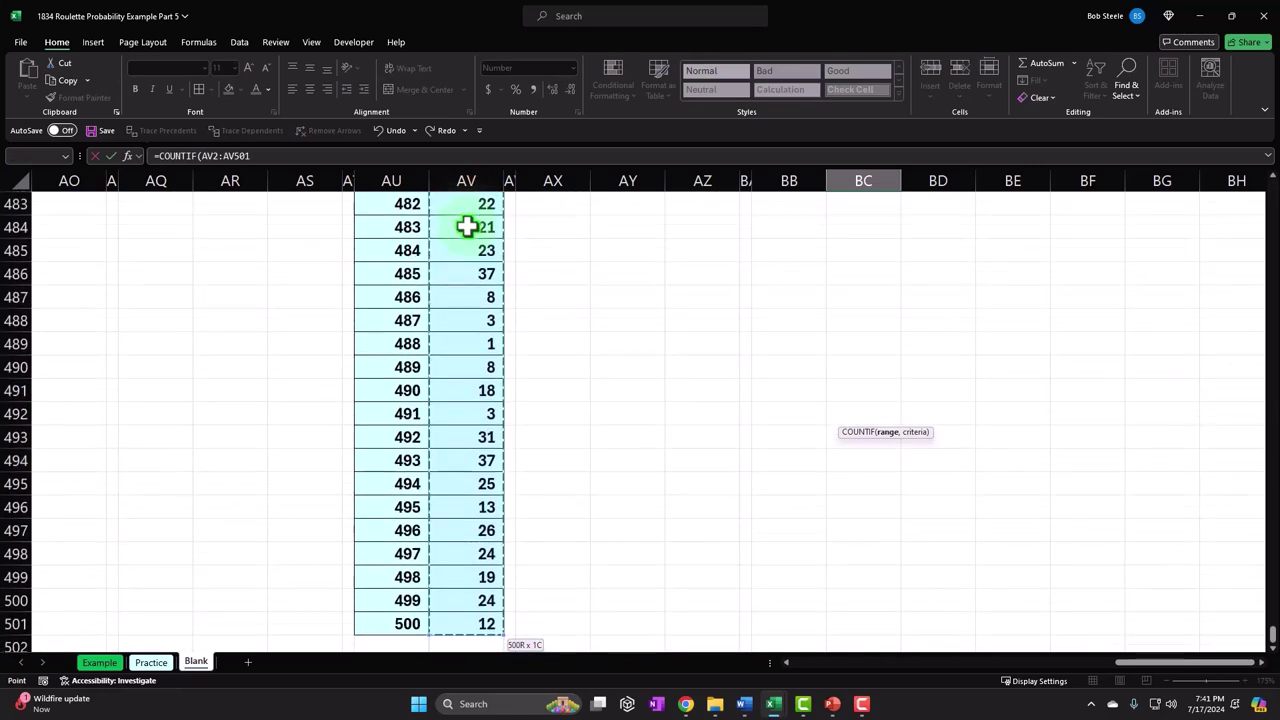
key(ctrl+BackSpace)
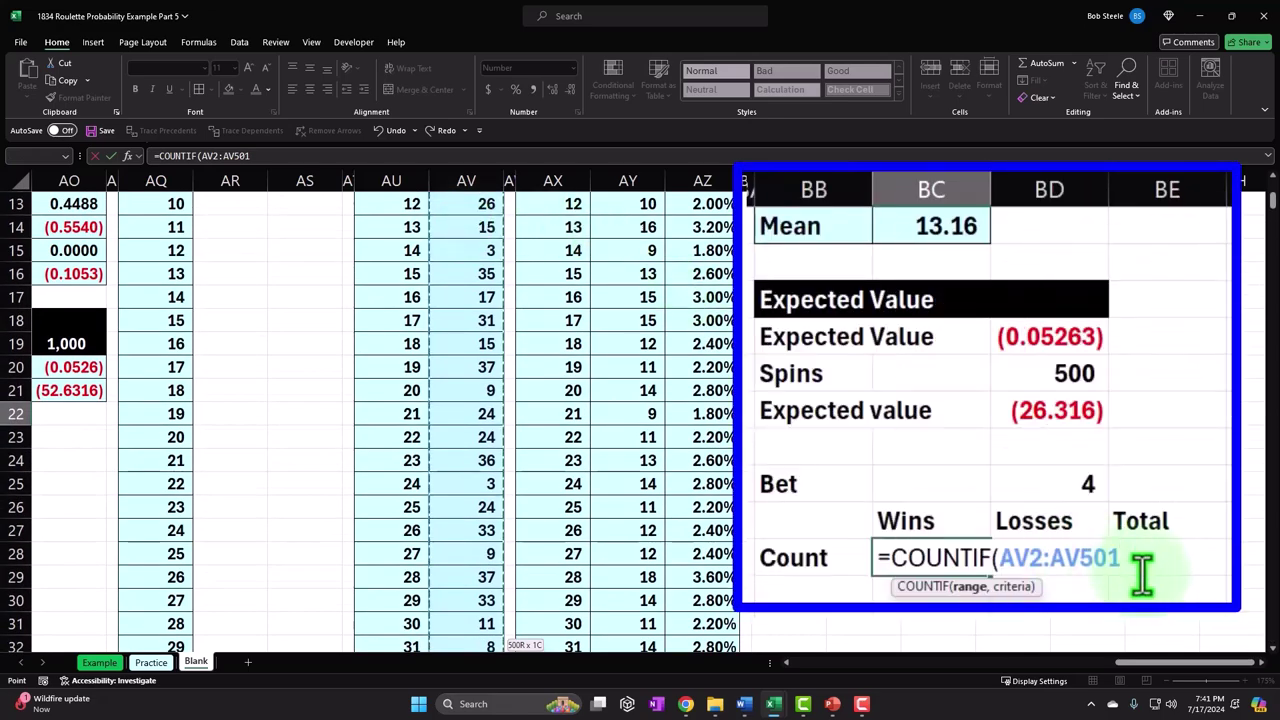
text(,)
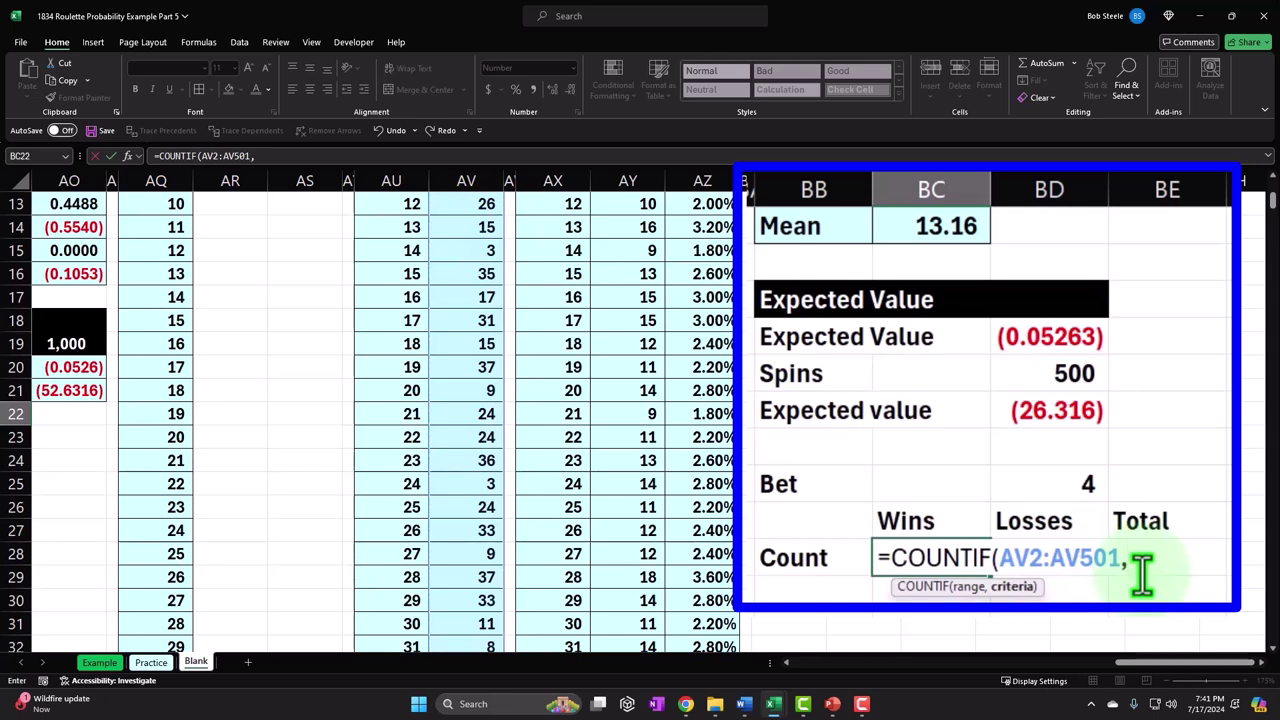
click(1085, 484)
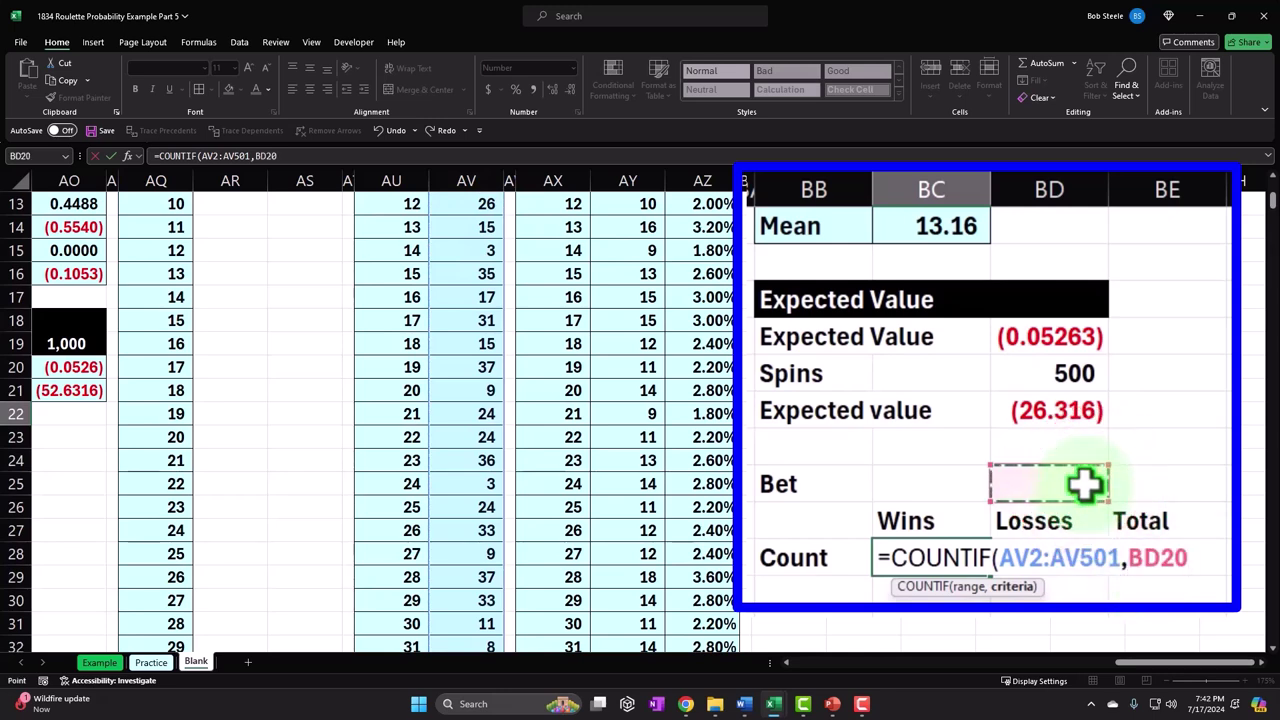
key(Return)
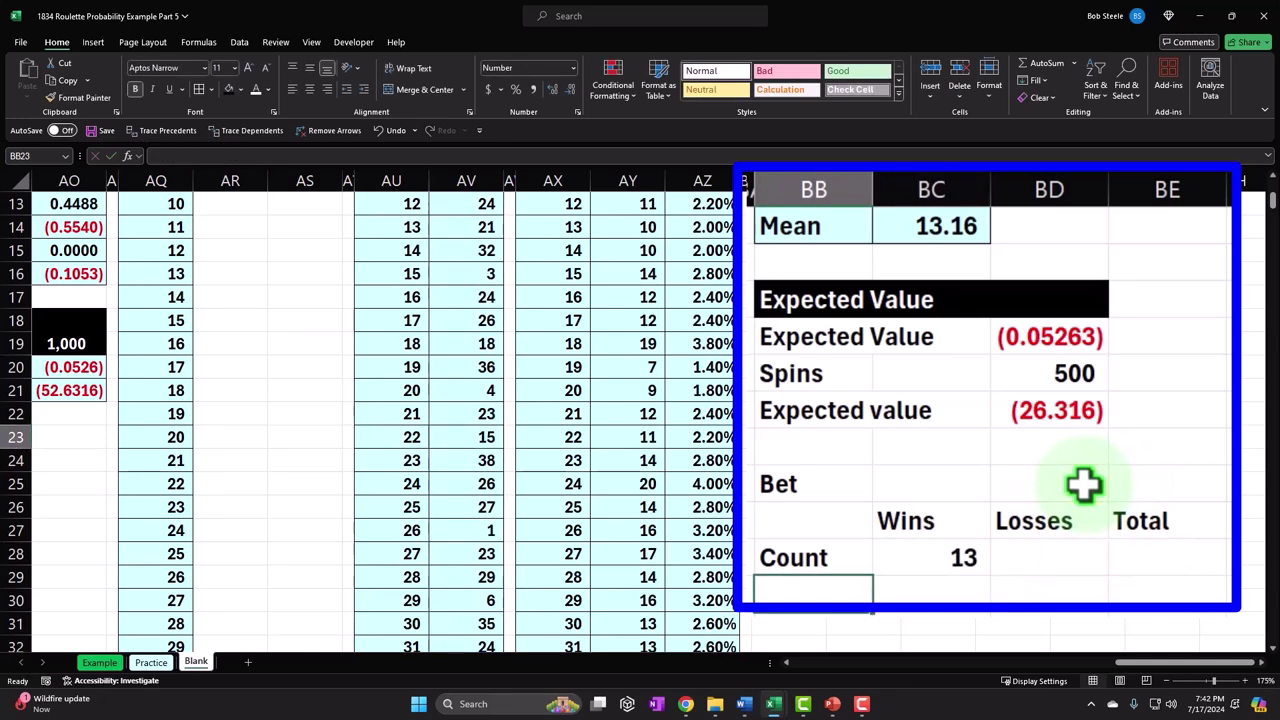
key(Right)
key(Right)
key(Up)
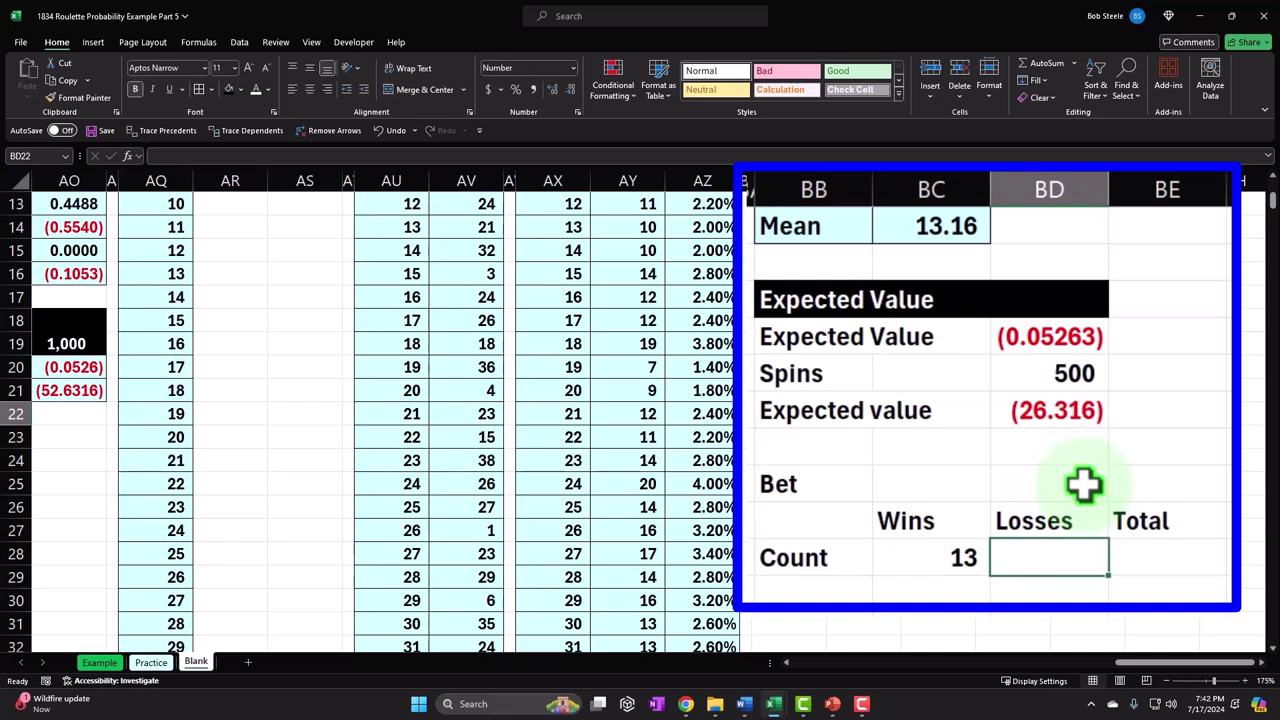
Enter =500-BC22 for Losses and =SUM(BC22:BD22) for Total in the Count row.
text(=500)
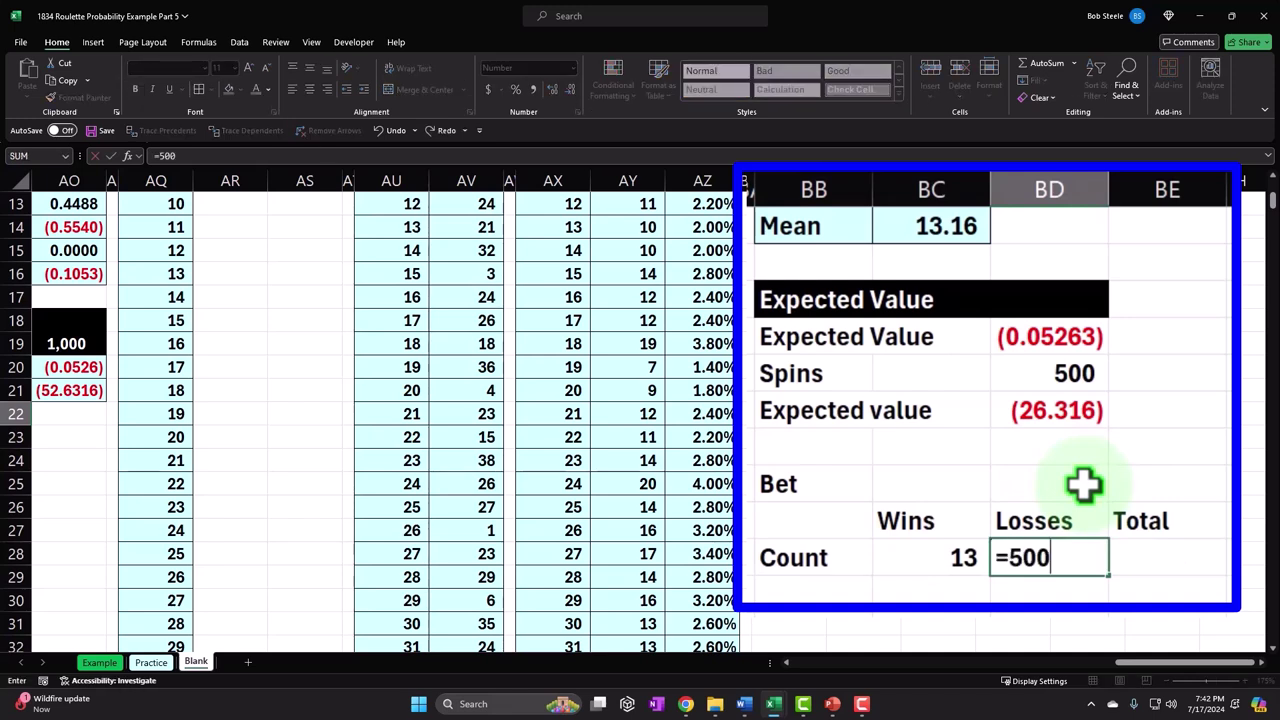
text(-)
key(Left)
key(Tab)
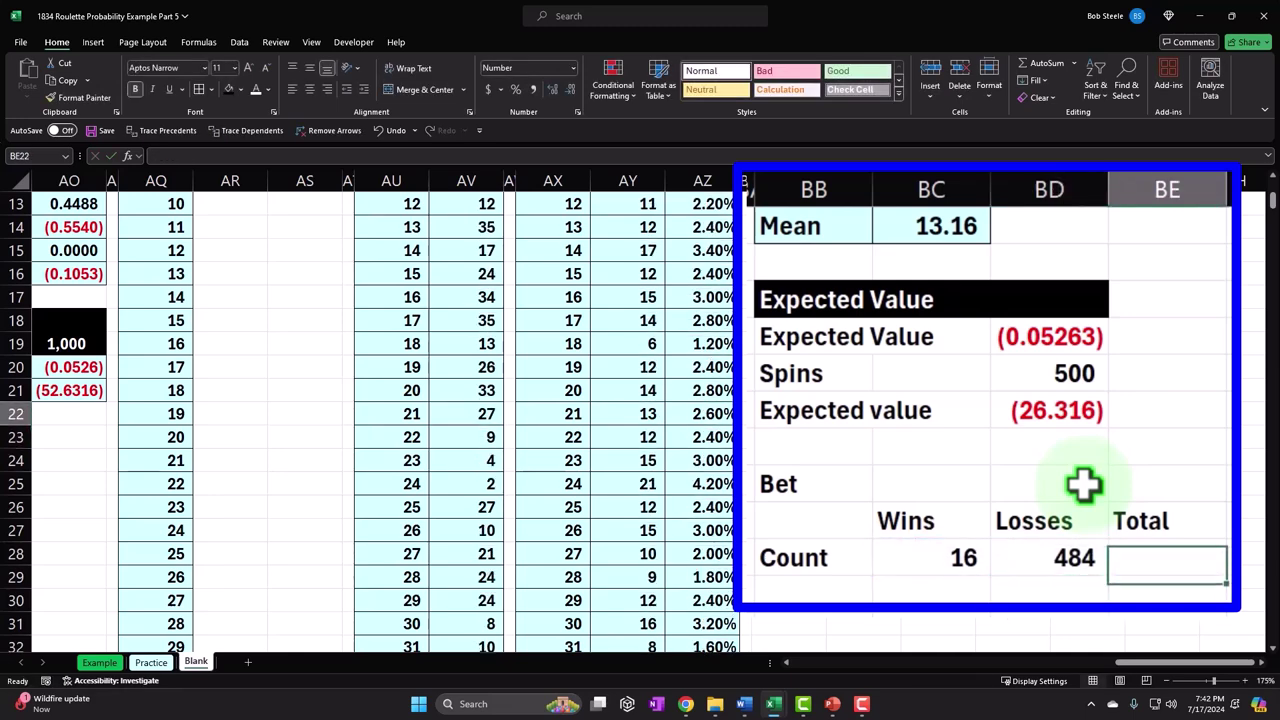
text(=sum)
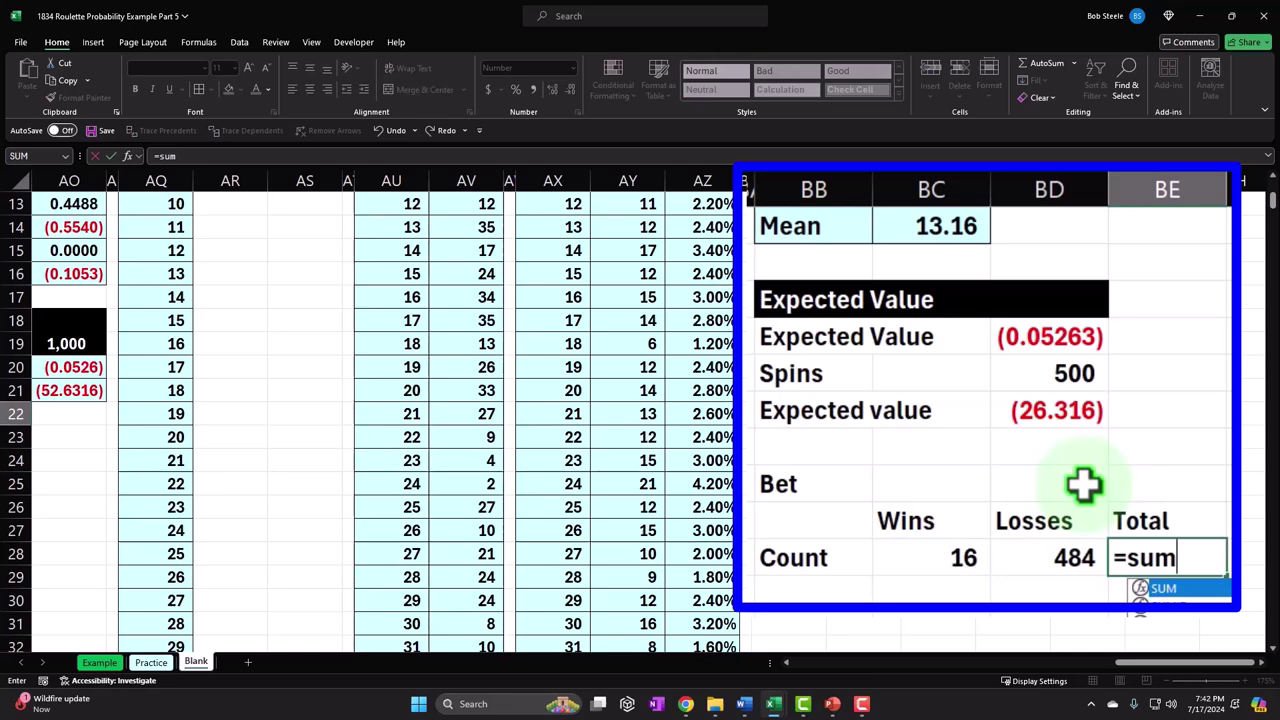
text(()
key(Left)
key(shift+Left)
key(Return)
key(Up)
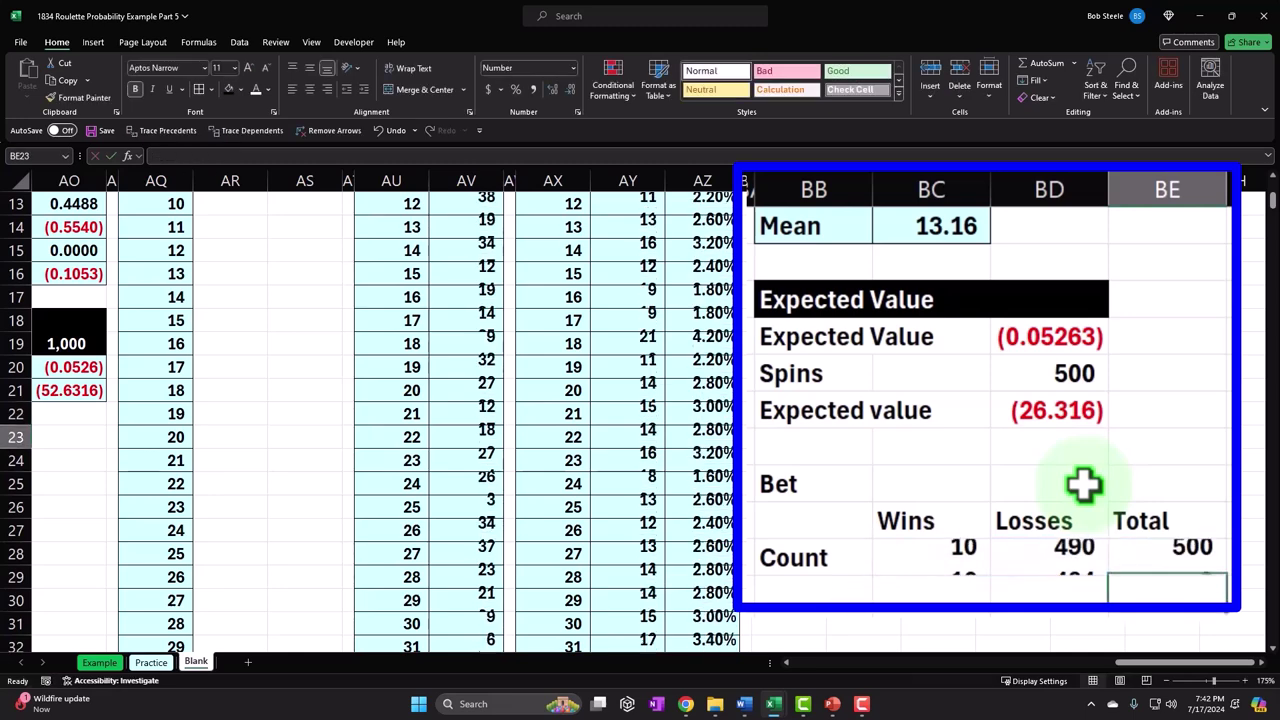
Re-enter the Losses formula =500-BC22, then clear the Losses cell.
click(1064, 560)
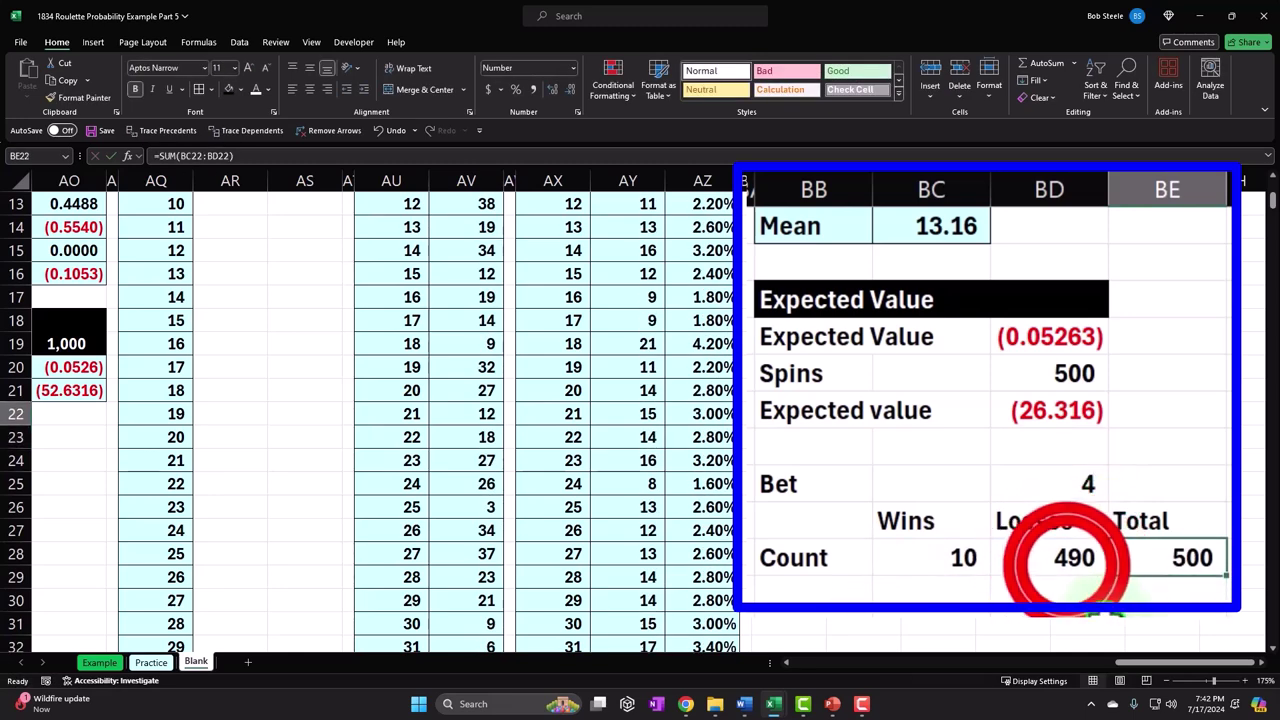
text(=500-BC22)
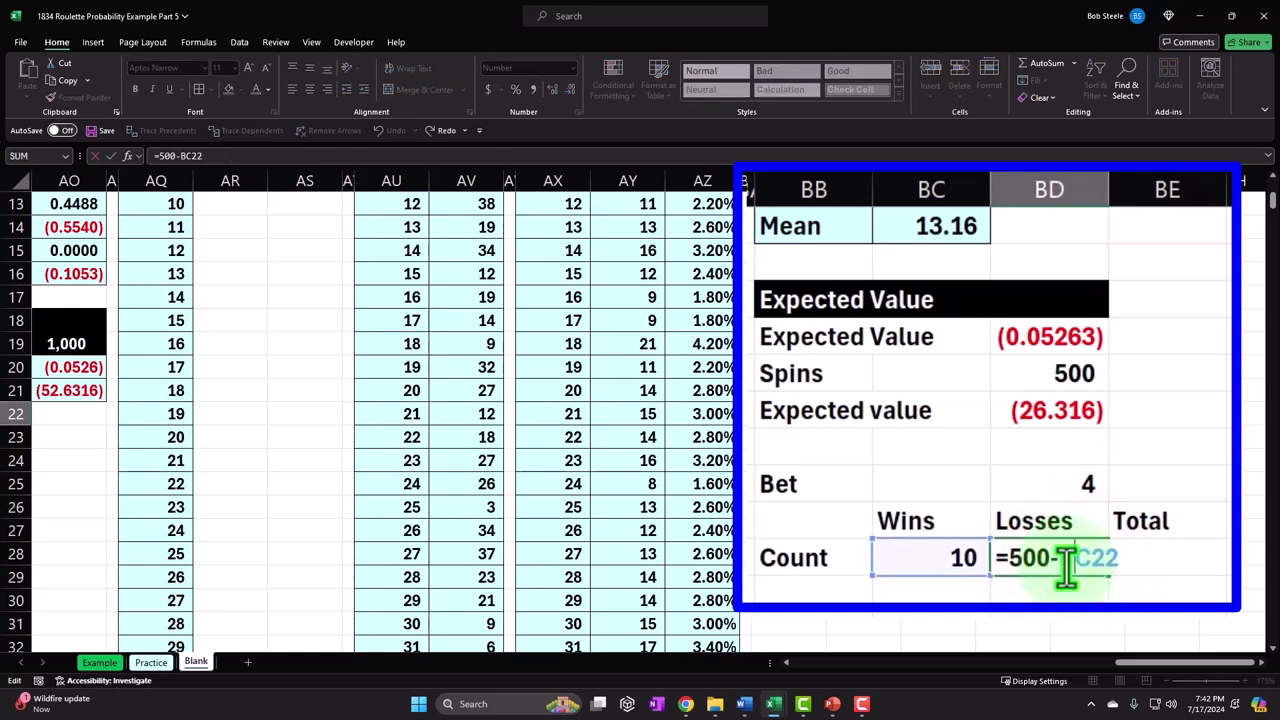
key(Return)
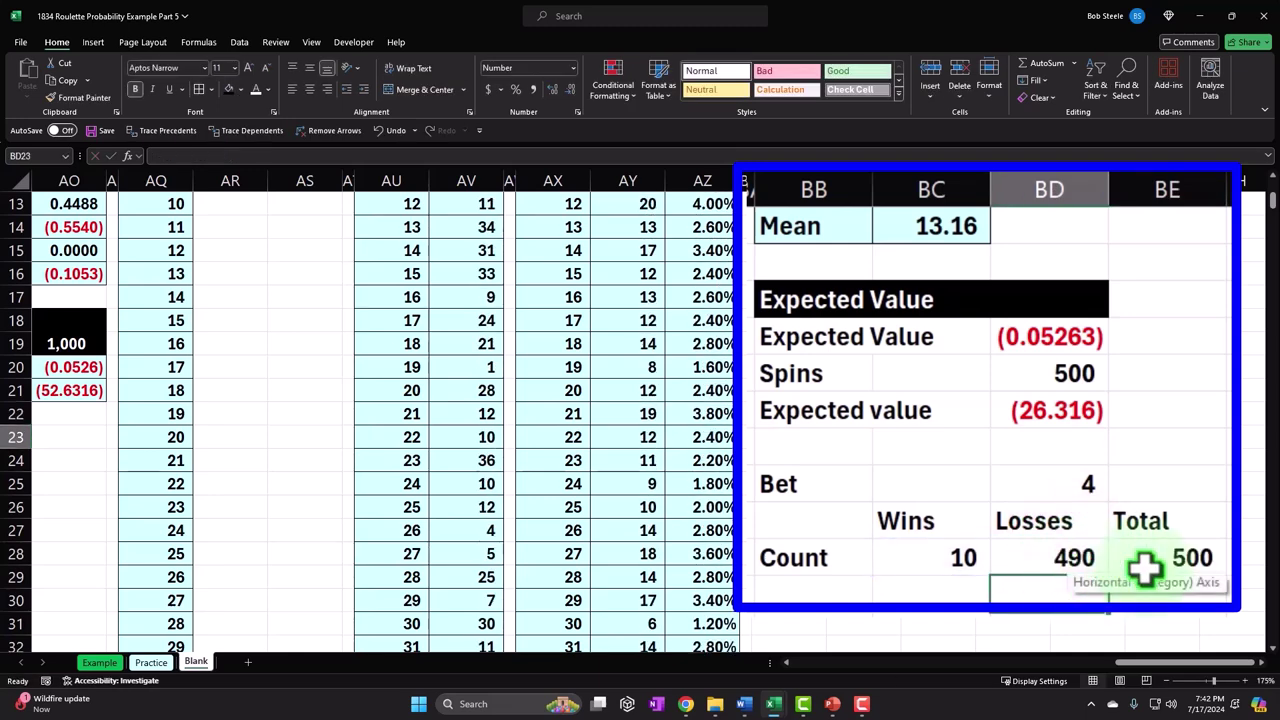
click(1063, 562)
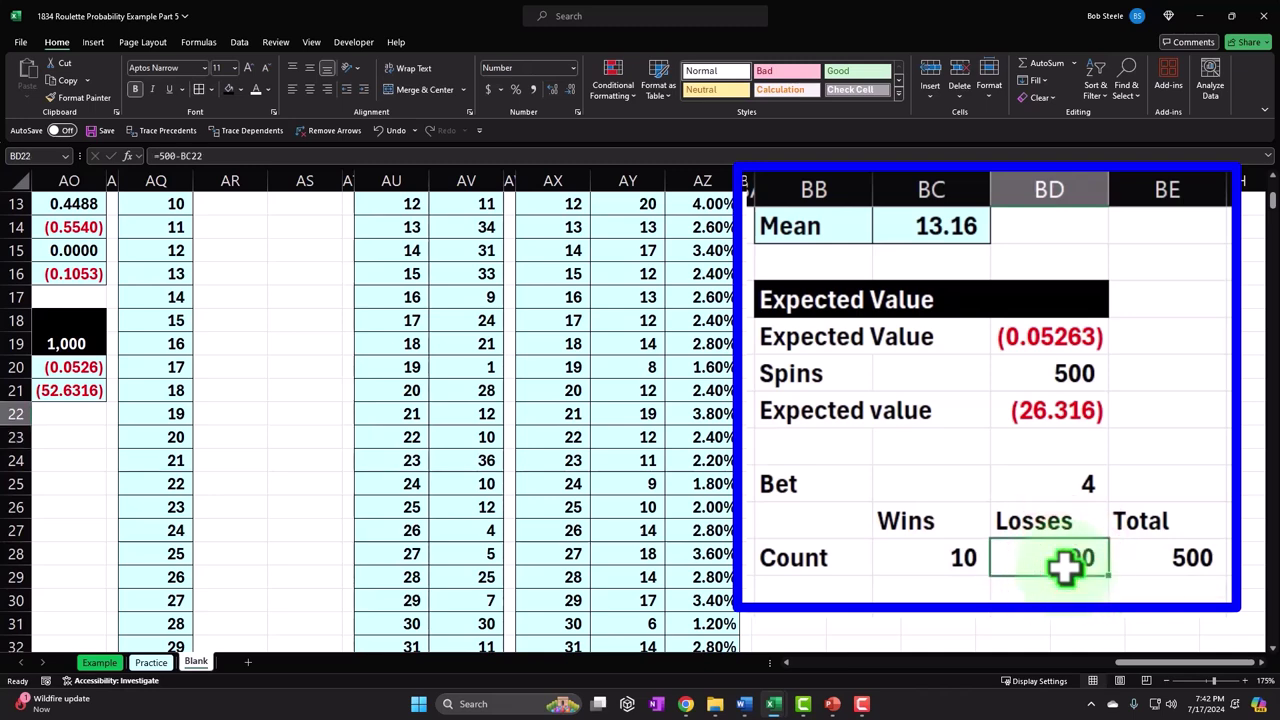
key(Delete)
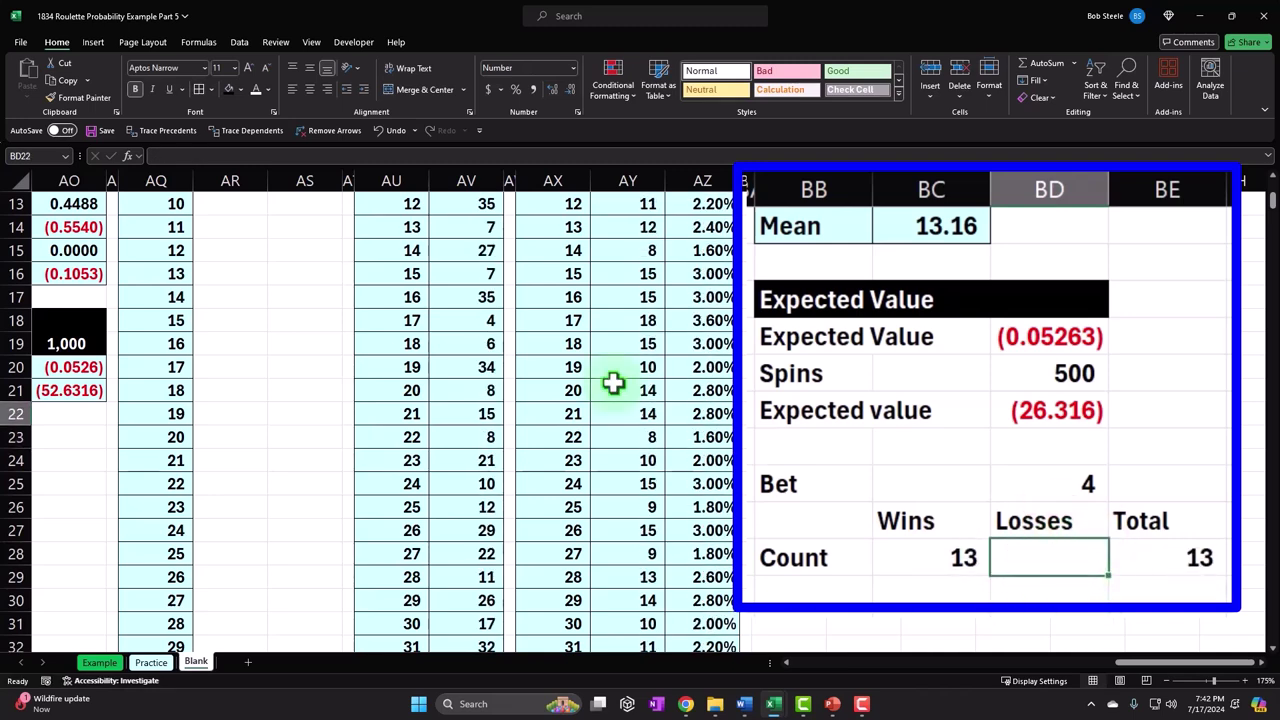
scroll(478, 393, up, 4)
scroll(478, 393, down, 2)
scroll(478, 393, down, 1)
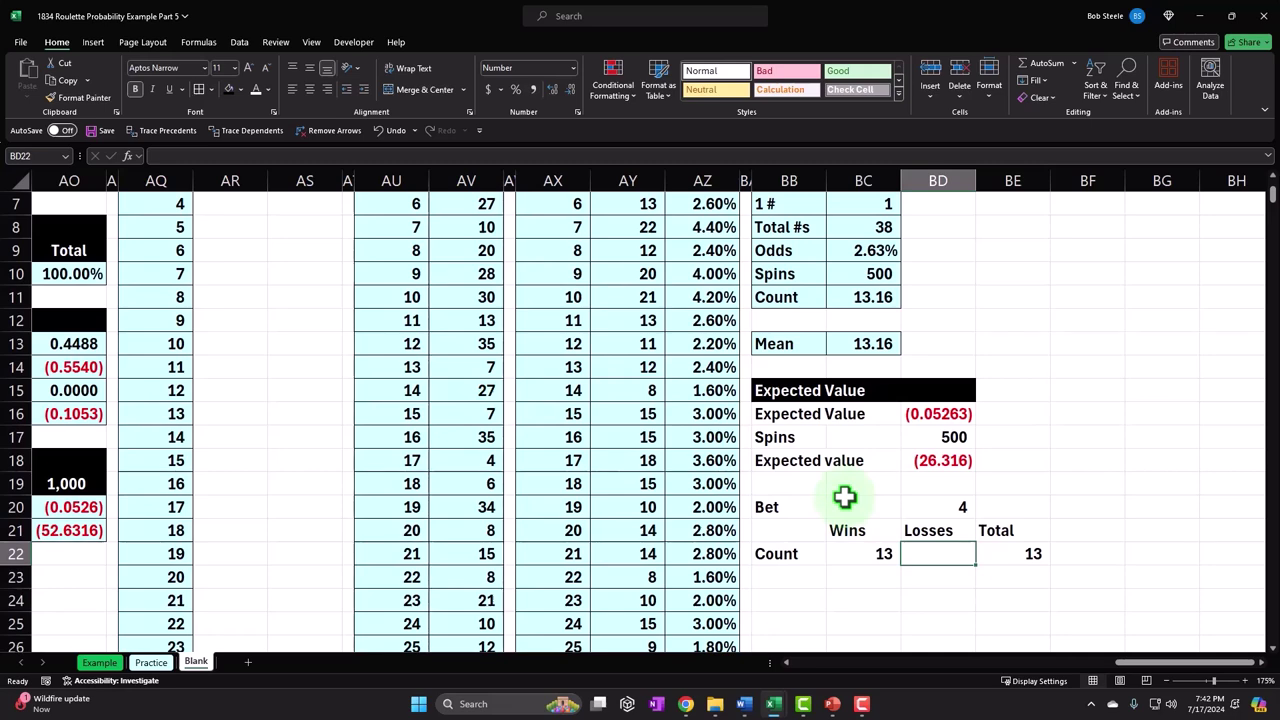
Count Losses with =COUNTIF(AV2:AV501,"<>"&BD20), giving 491, and confirm the Total sums to 500.
text(=countif()
key(Left)
key(Left)
key(Left)
key(Left)
key(Up)
key(Up)
key(Up)
key(Up)
key(Up)
key(Up)
key(Up)
key(Up)
key(Up)
key(Up)
key(Up)
key(Up)
key(Up)
key(Up)
key(Up)
key(Up)
key(Up)
key(Up)
key(Up)
key(Up)
key(Left)
key(Left)
key(Left)
key(Left)
key(Down)
key(ctrl+shift+Down)
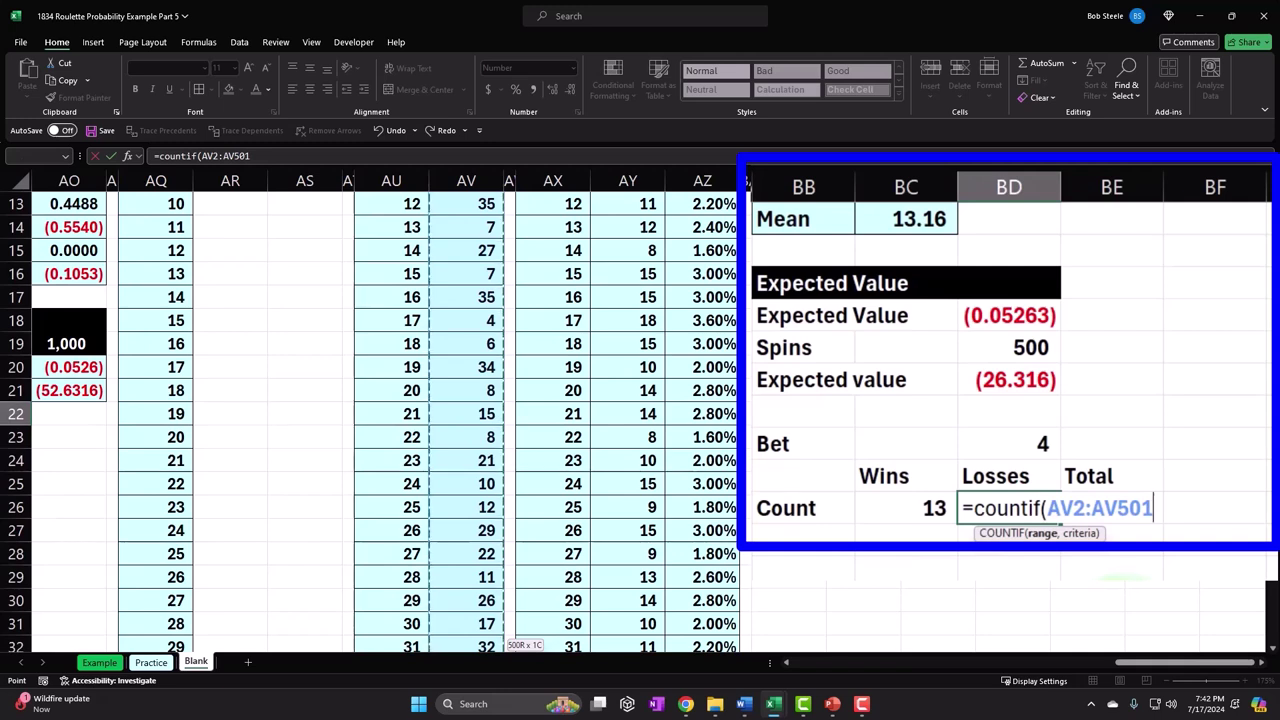
text(,)
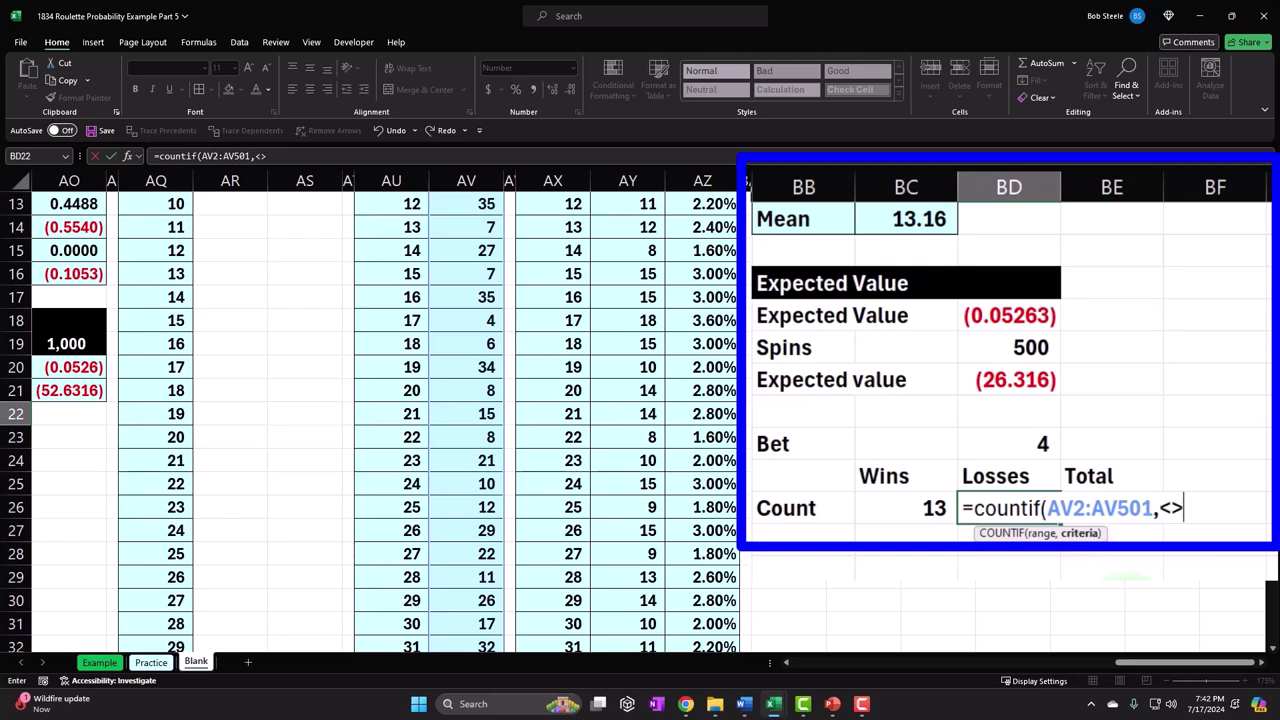
text(<>)
click(1040, 445)
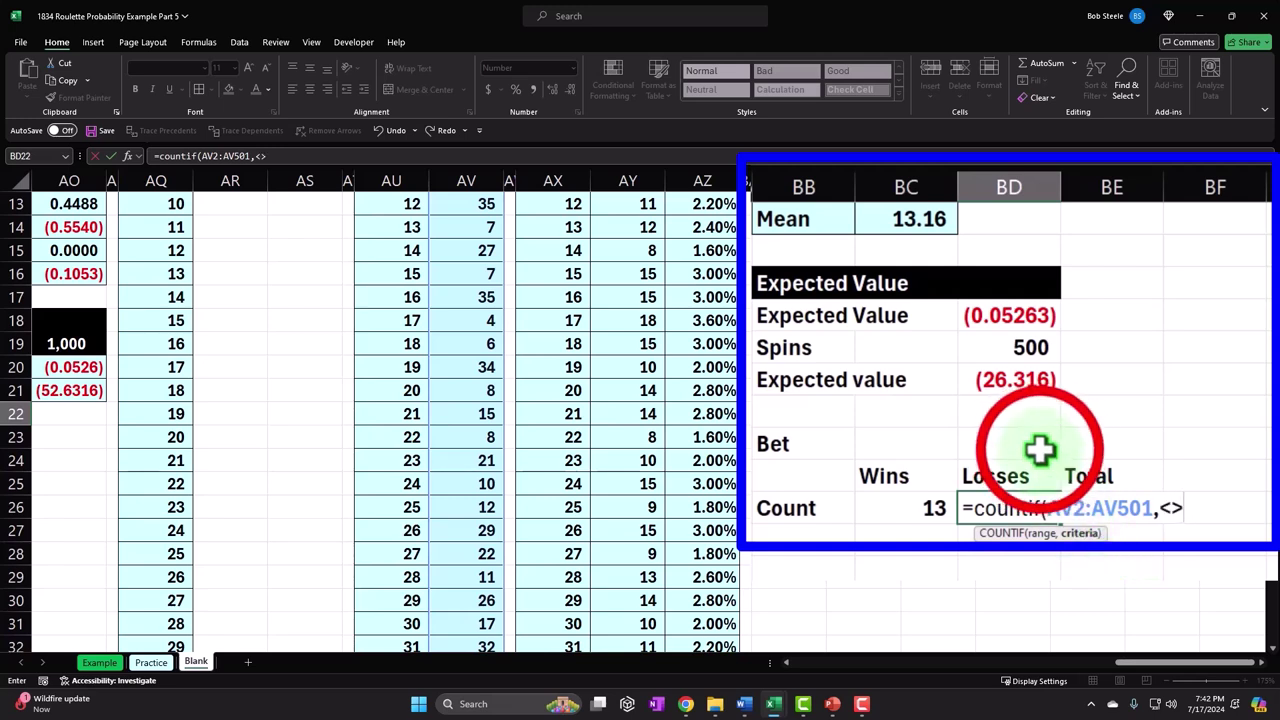
click(1160, 508)
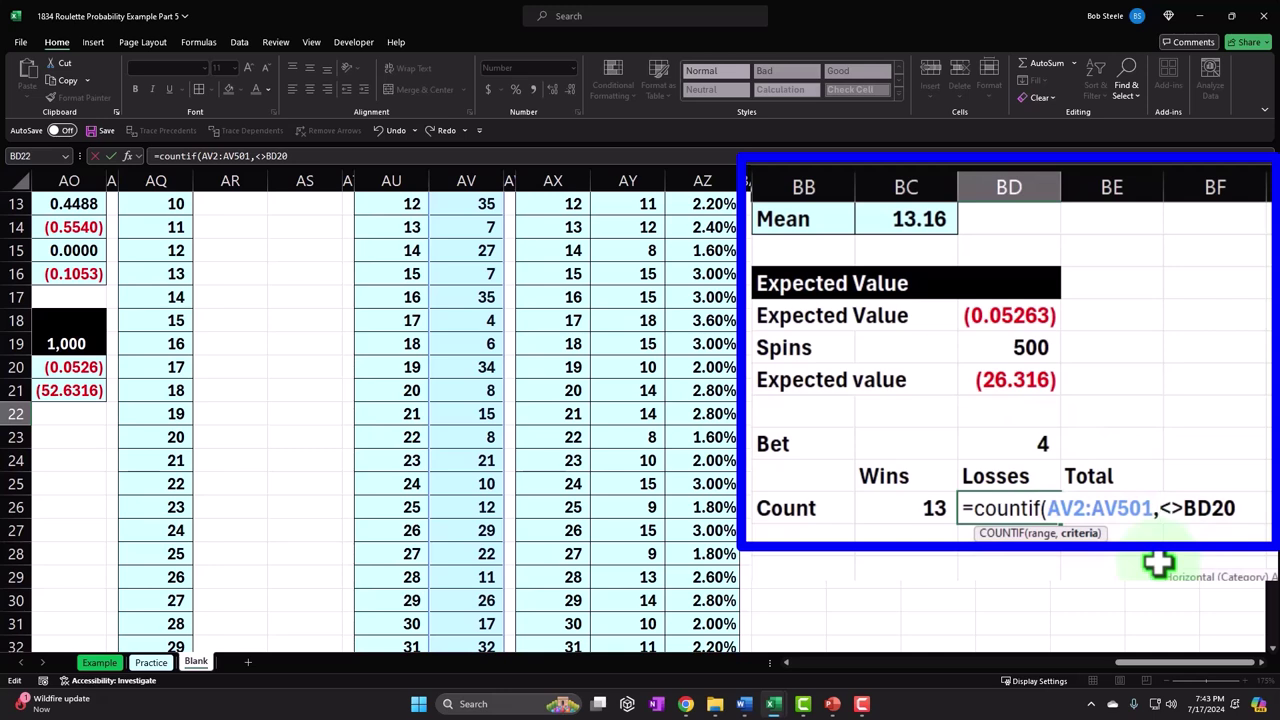
text(")
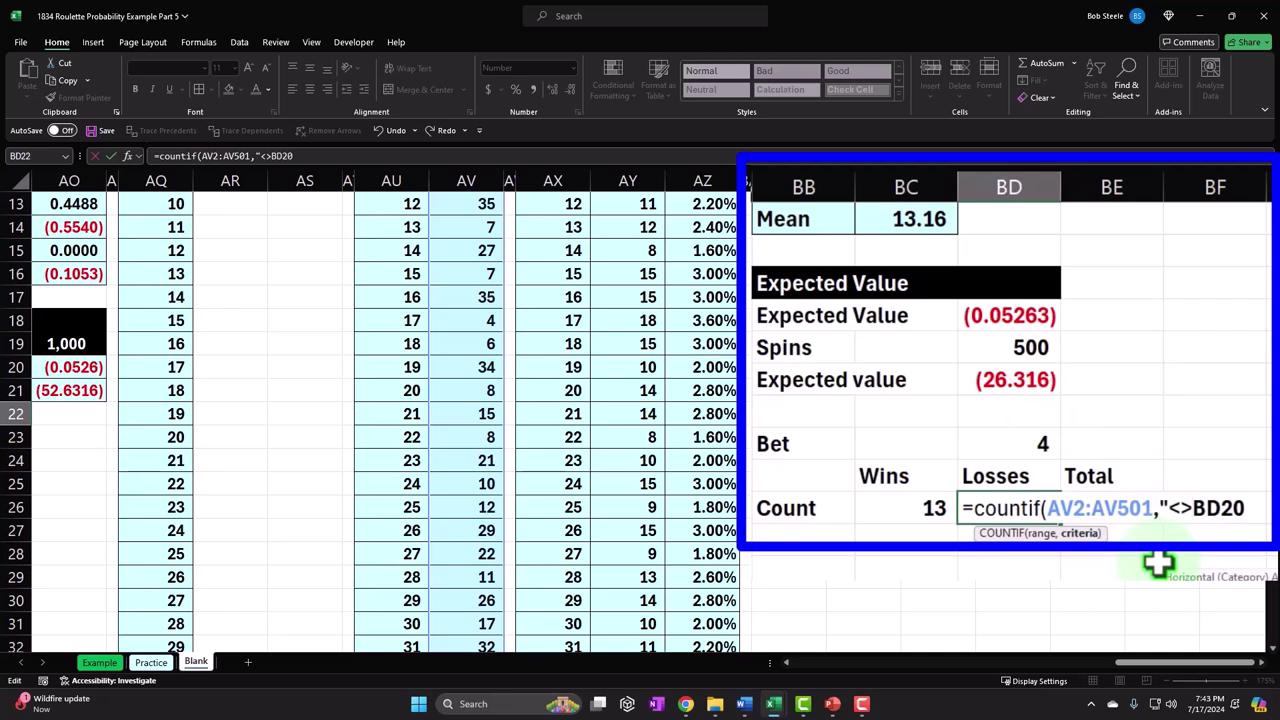
key(Right)
key(Right)
text(")
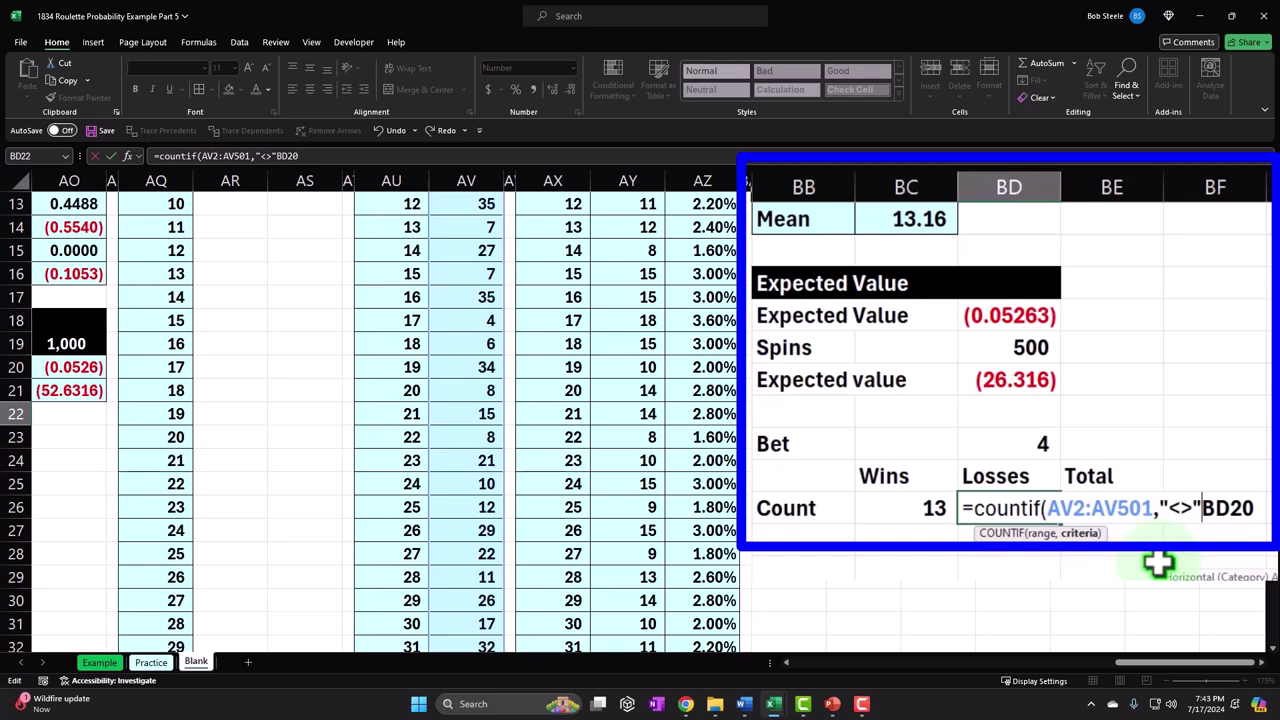
text(&)
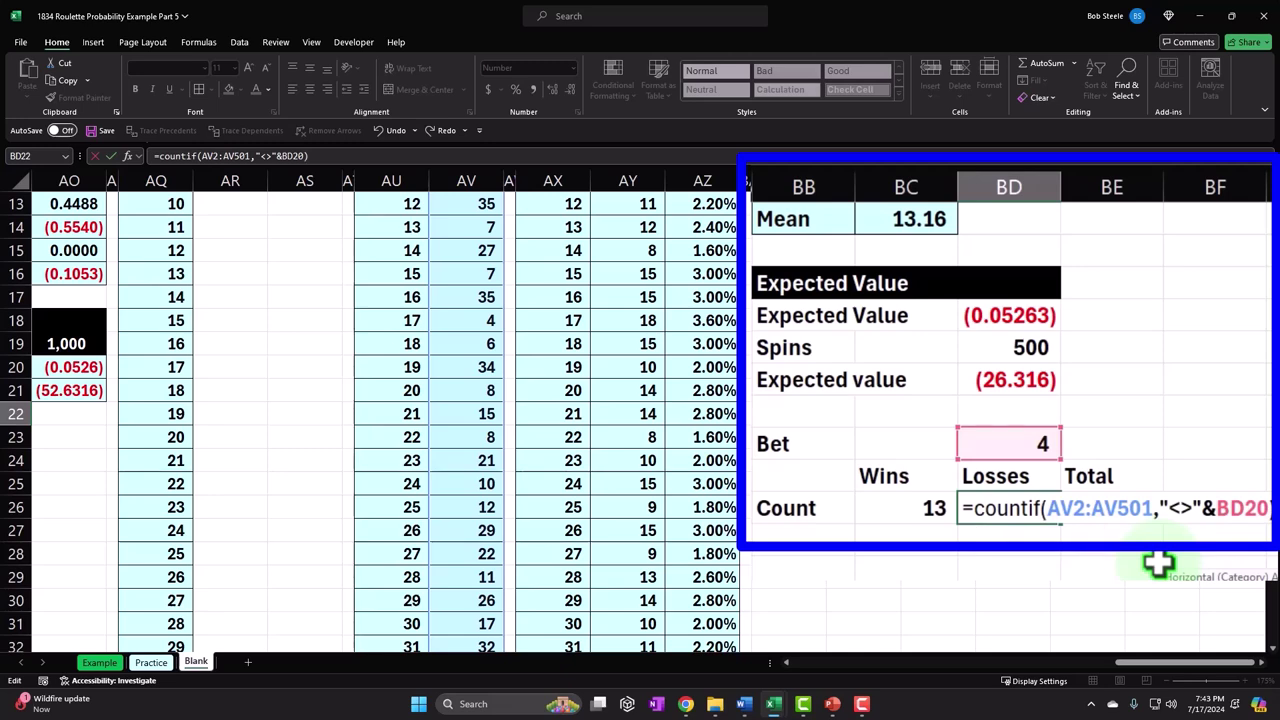
key(Return)
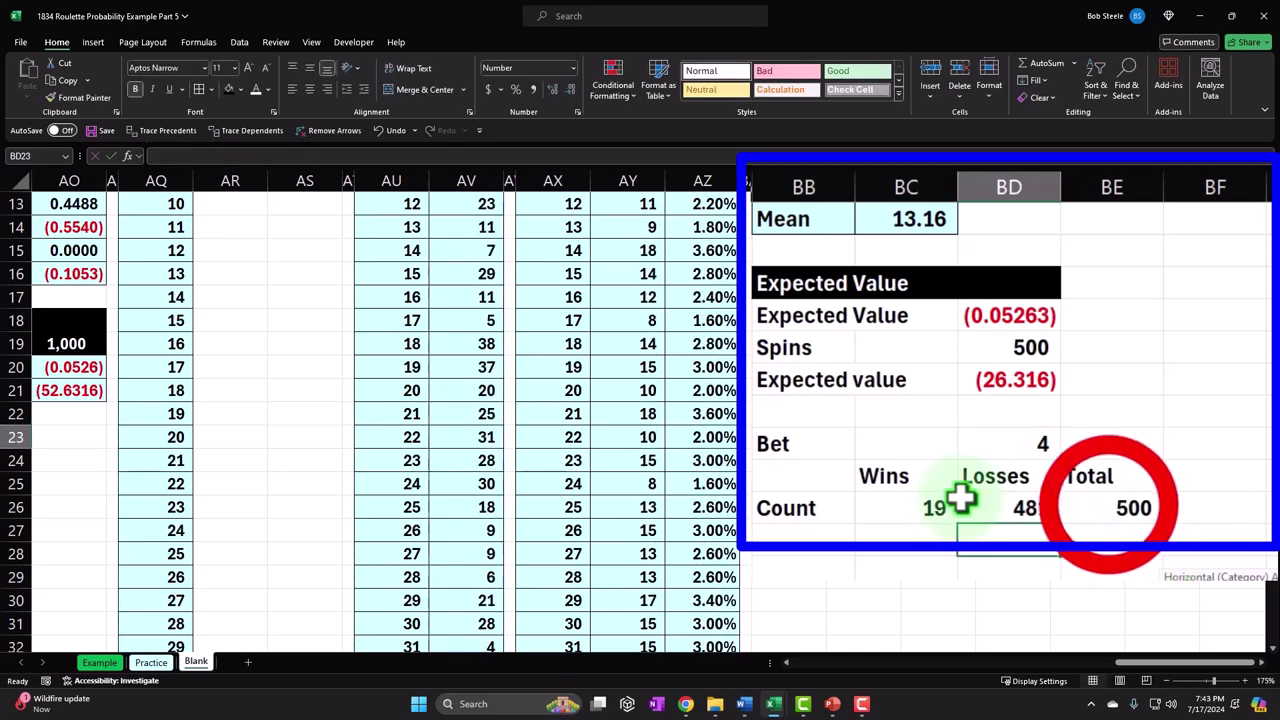
double_click(1086, 507)
key(Return)
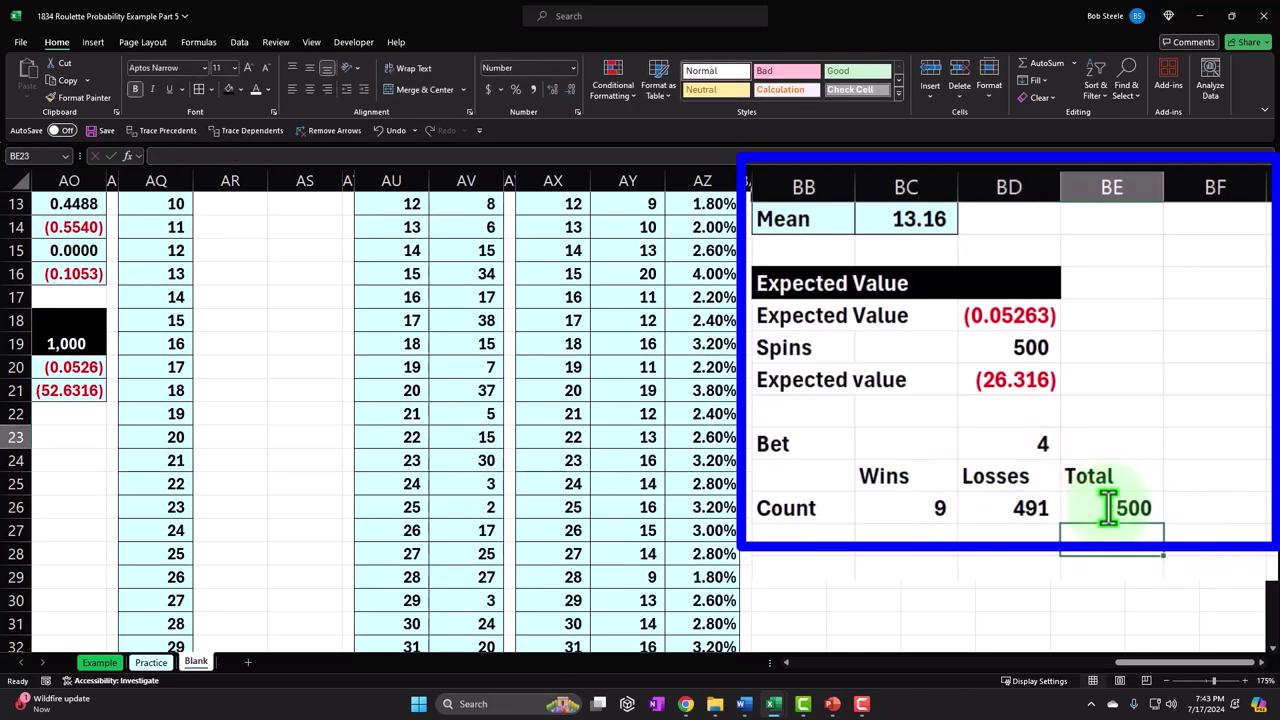
Add a Pay out label and link the Wins payout to 35 with =X4.
scroll(1010, 413, up, 4)
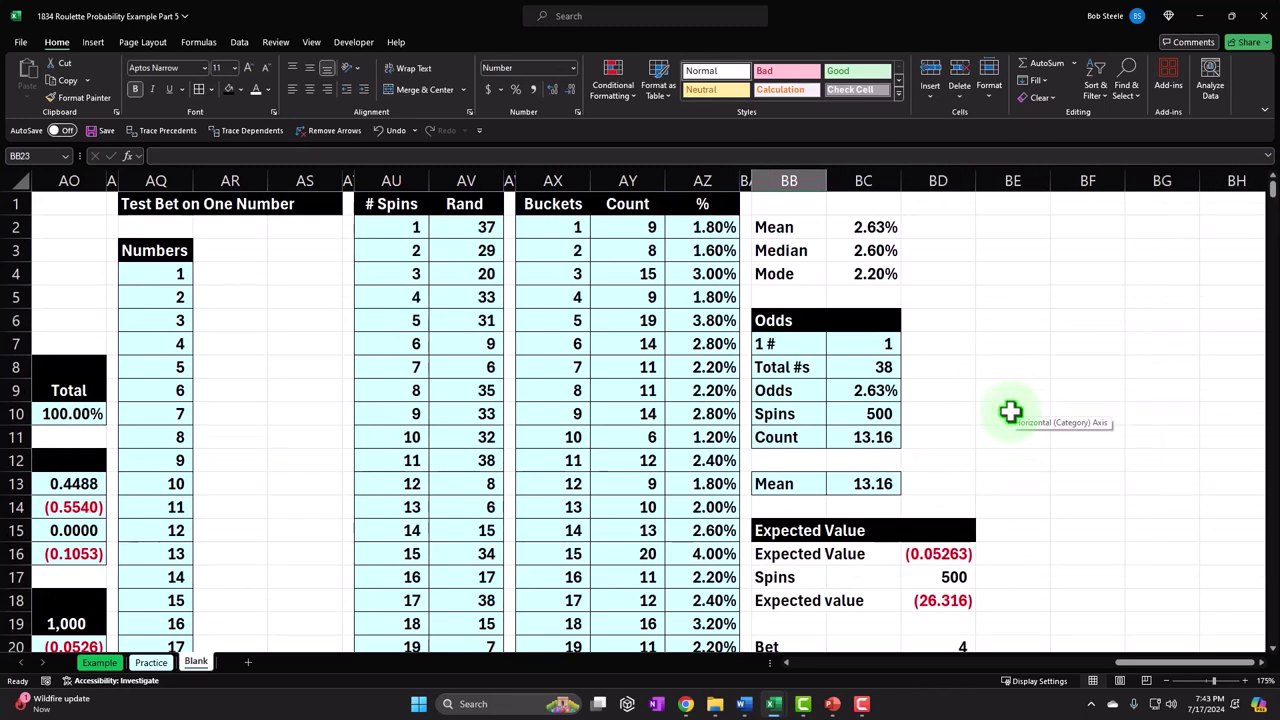
scroll(1010, 413, down, 3)
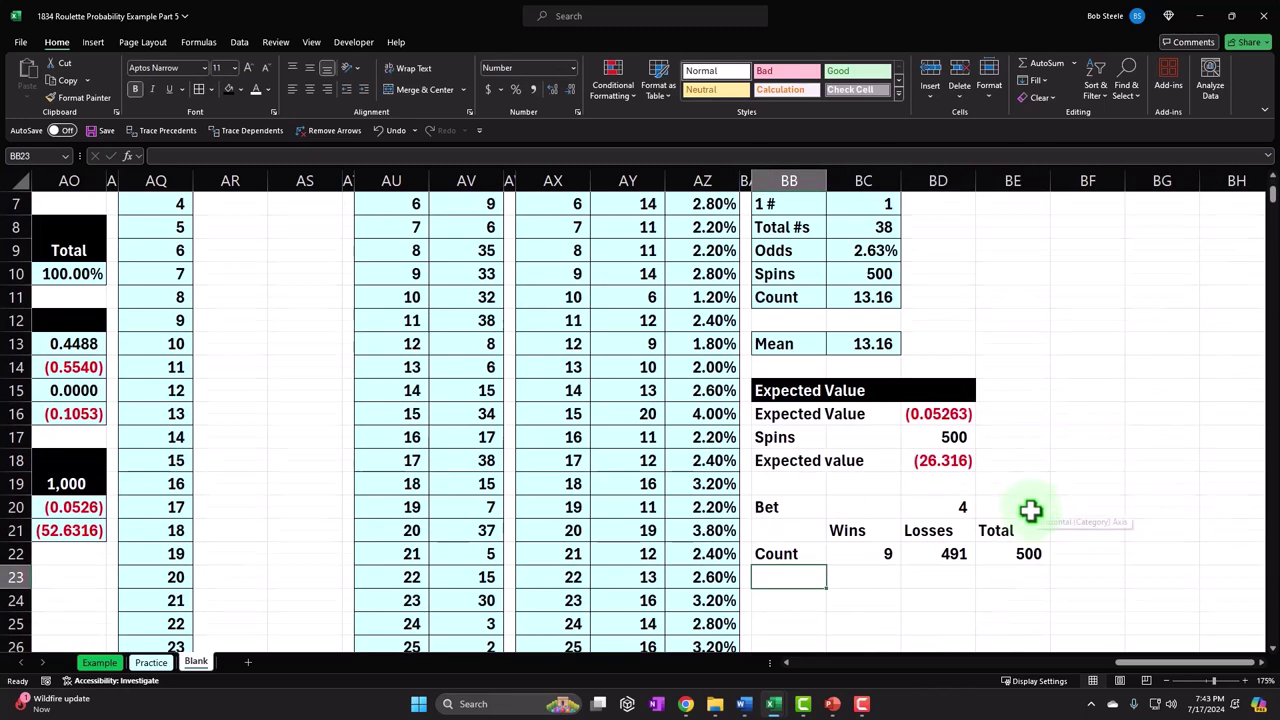
text(Pay)
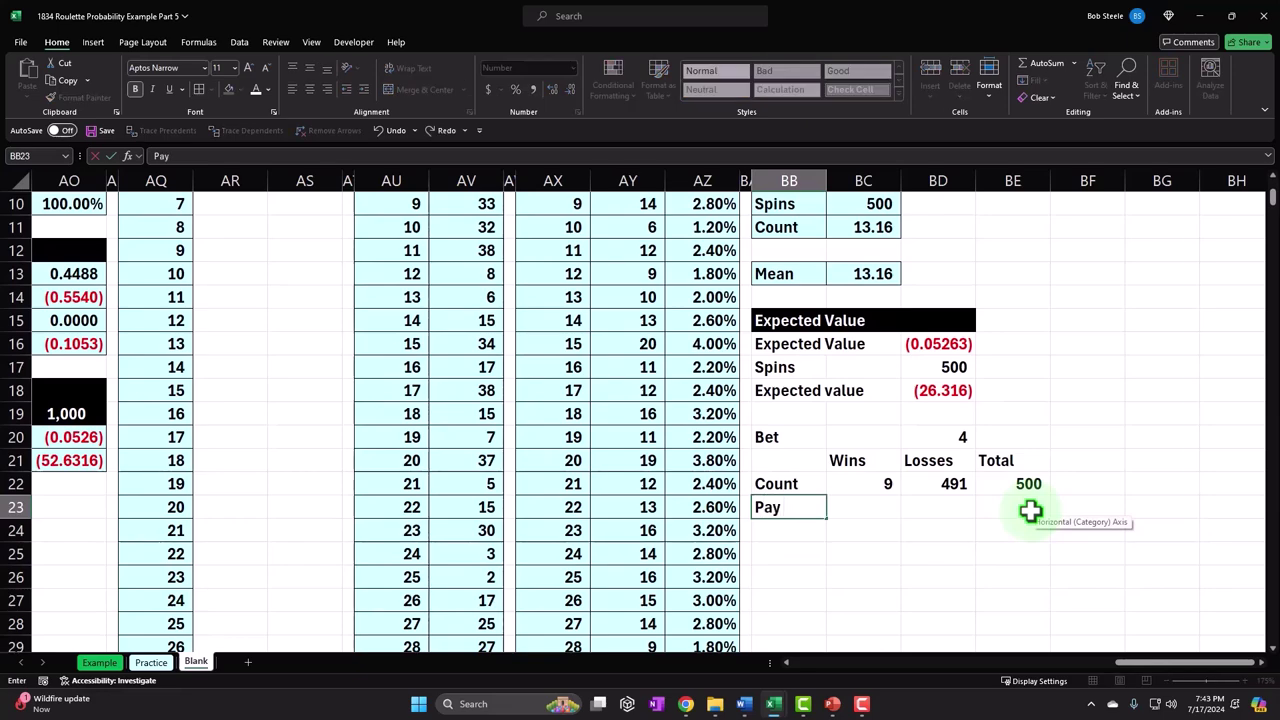
text( out)
key(Tab)
text(=)
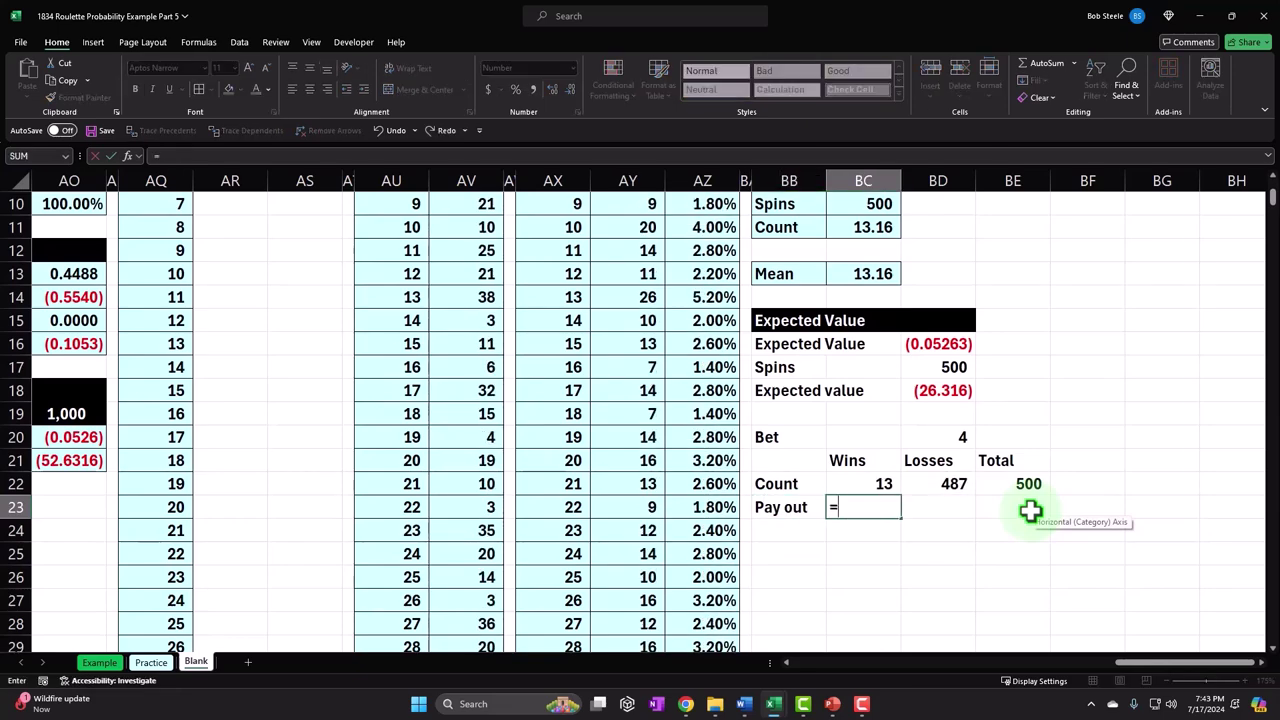
key(Left)
key(Left)
key(Left)
key(Left)
key(Left)
key(Left)
key(Left)
key(Left)
key(Left)
key(Left)
key(Left)
key(Left)
key(Left)
key(Left)
key(Left)
key(Left)
key(Left)
key(Left)
key(Left)
key(Left)
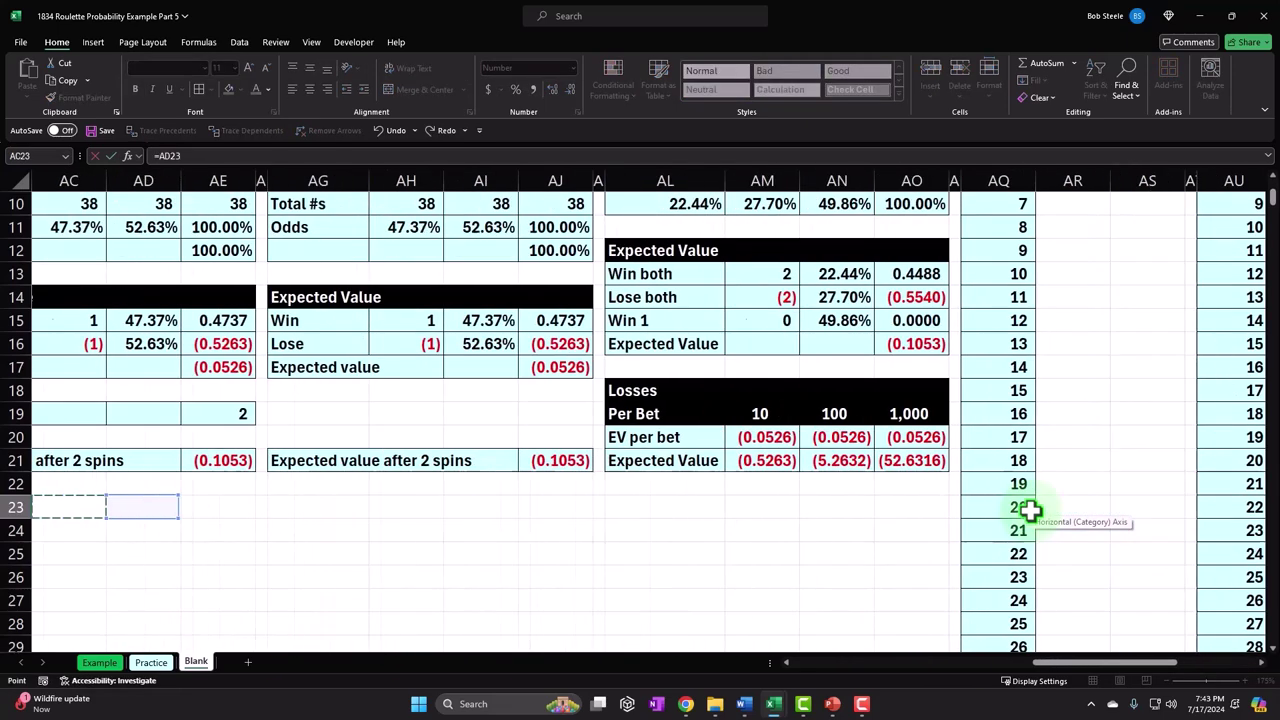
scroll(800, 250, up, 3)
click(793, 262)
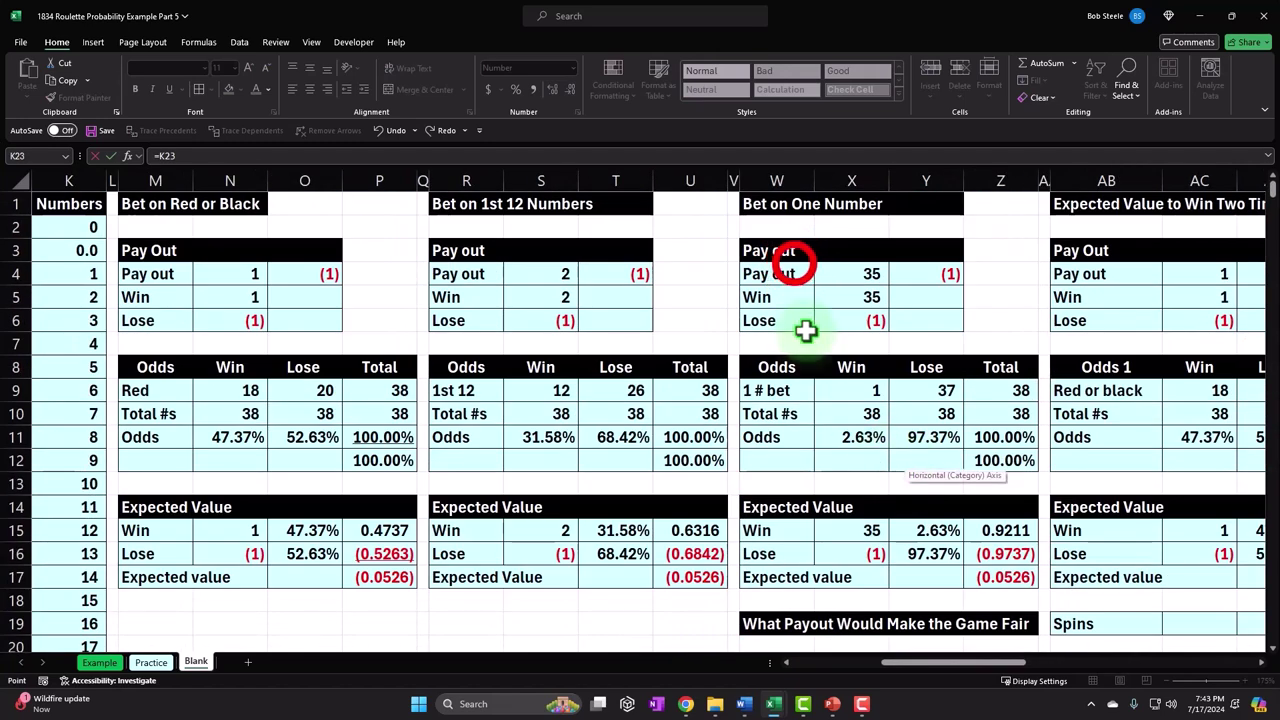
key(Right)
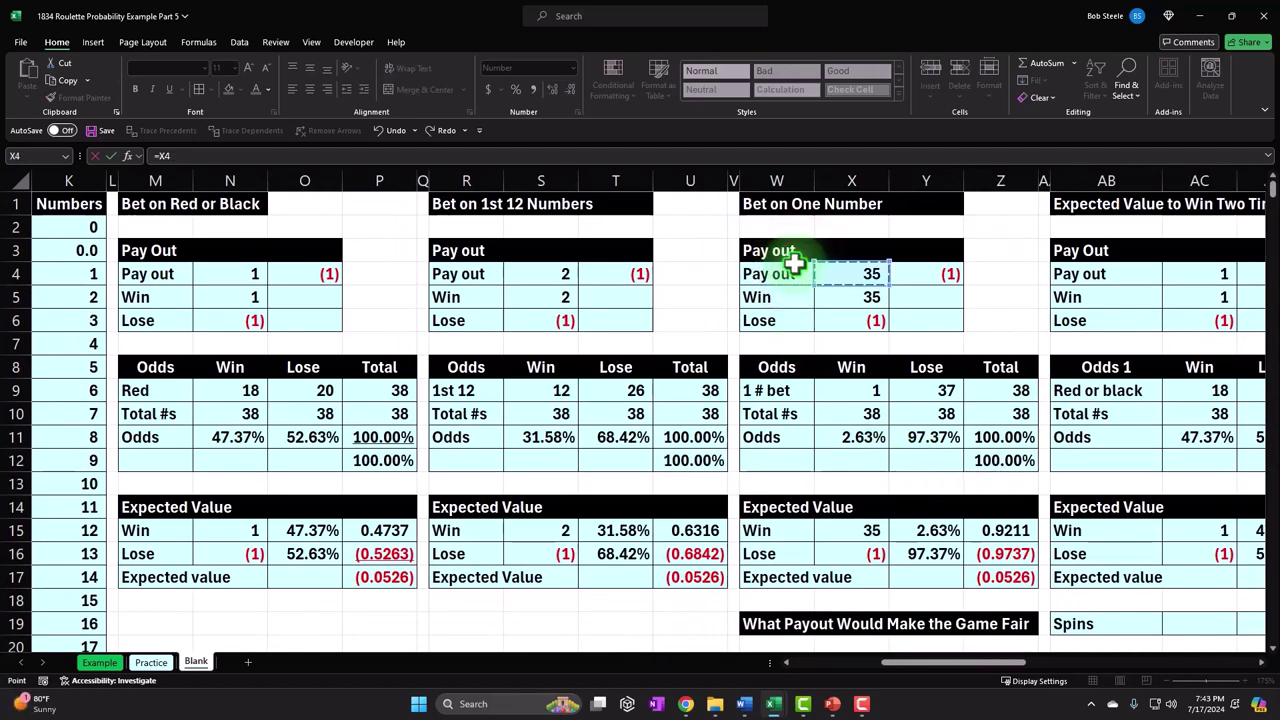
key(Return)
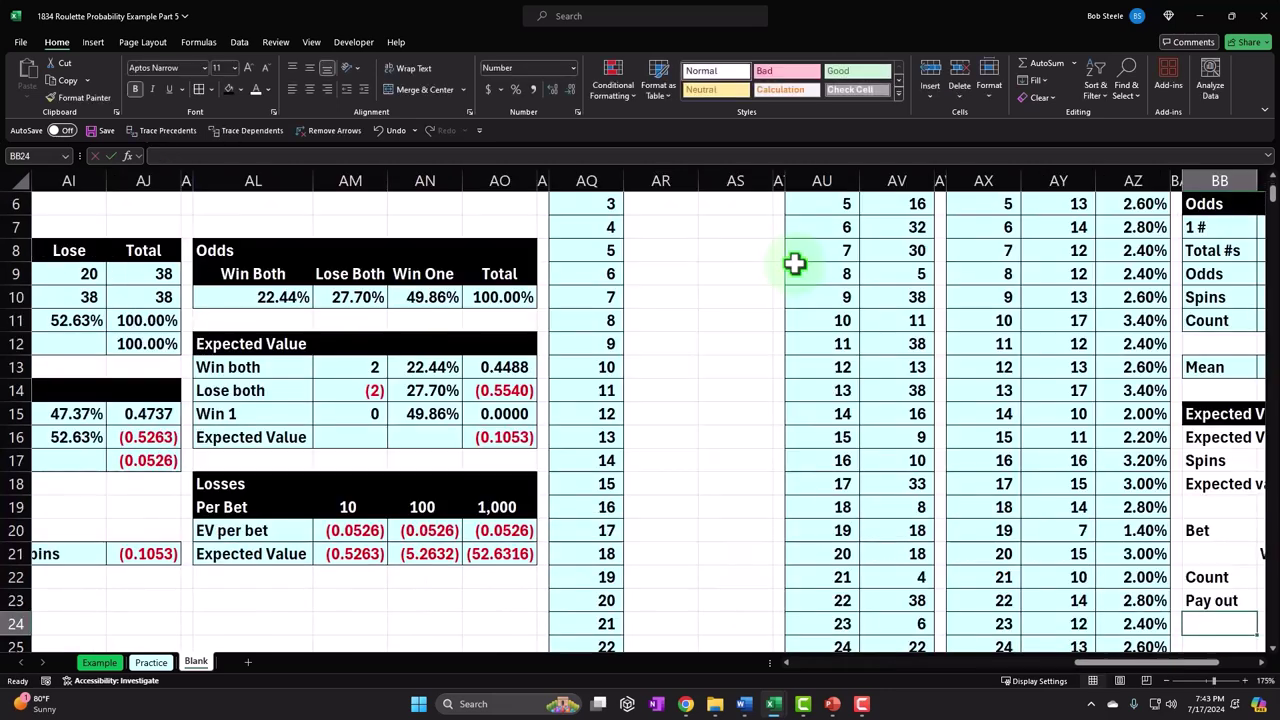
Link the Losses payout to (1) from the payout table with =Y4.
key(Left)
key(Left)
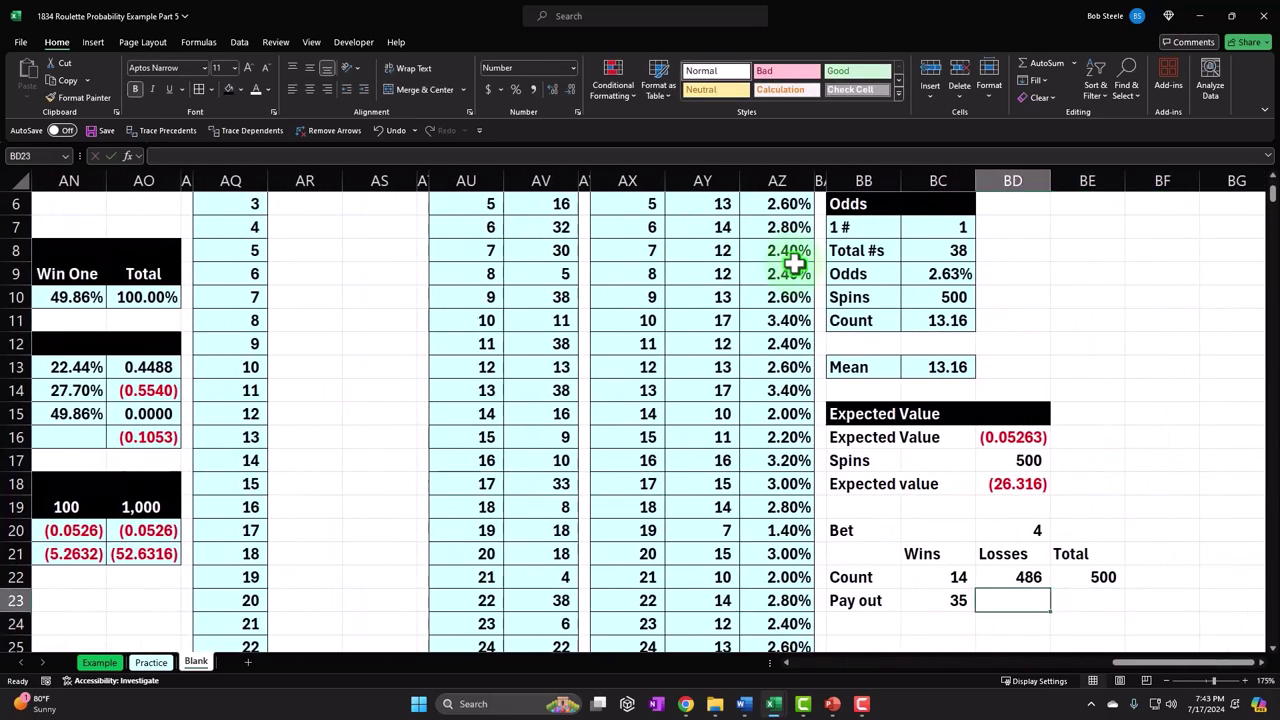
text(=)
key(Left)
key(Left)
key(Left)
key(Left)
key(Left)
key(Left)
key(Left)
key(Left)
key(Left)
key(Left)
key(Left)
key(Left)
key(Left)
key(Left)
key(Left)
key(Left)
key(Left)
key(Left)
key(Left)
key(Left)
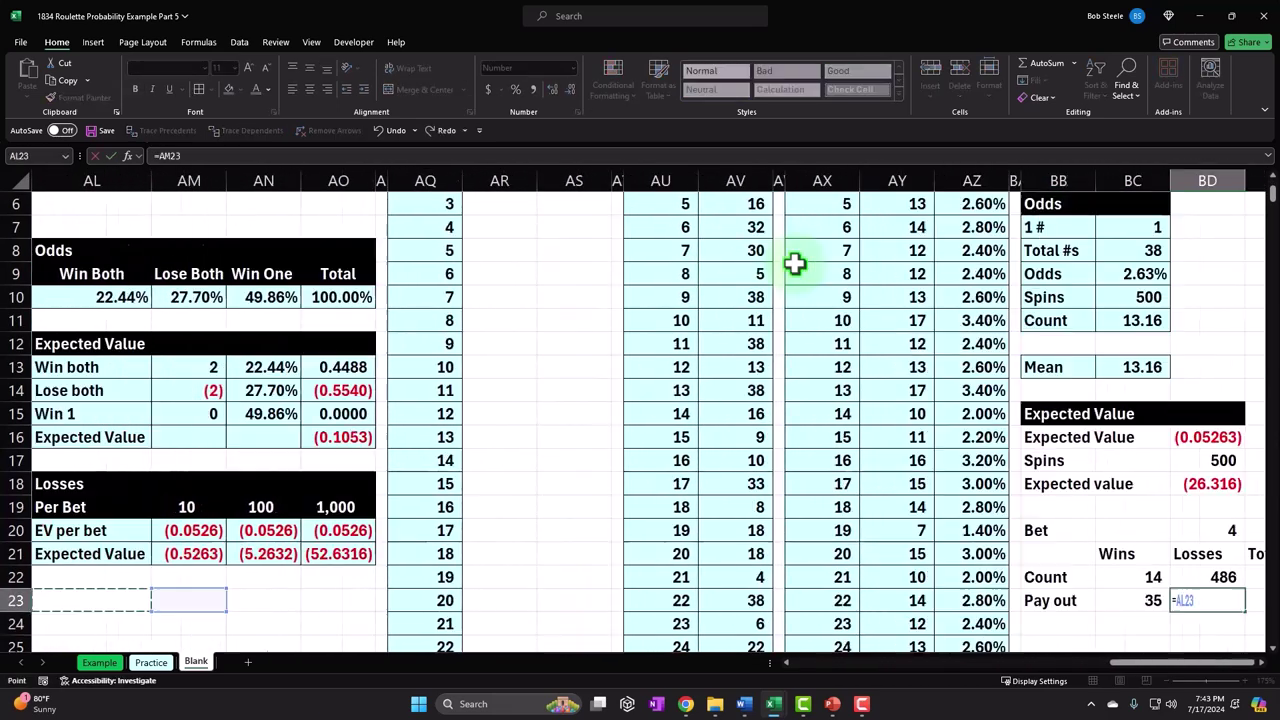
key(Left)
key(Left)
key(Left)
key(Left)
key(Left)
key(Left)
key(Left)
key(Left)
key(Left)
key(Left)
key(Left)
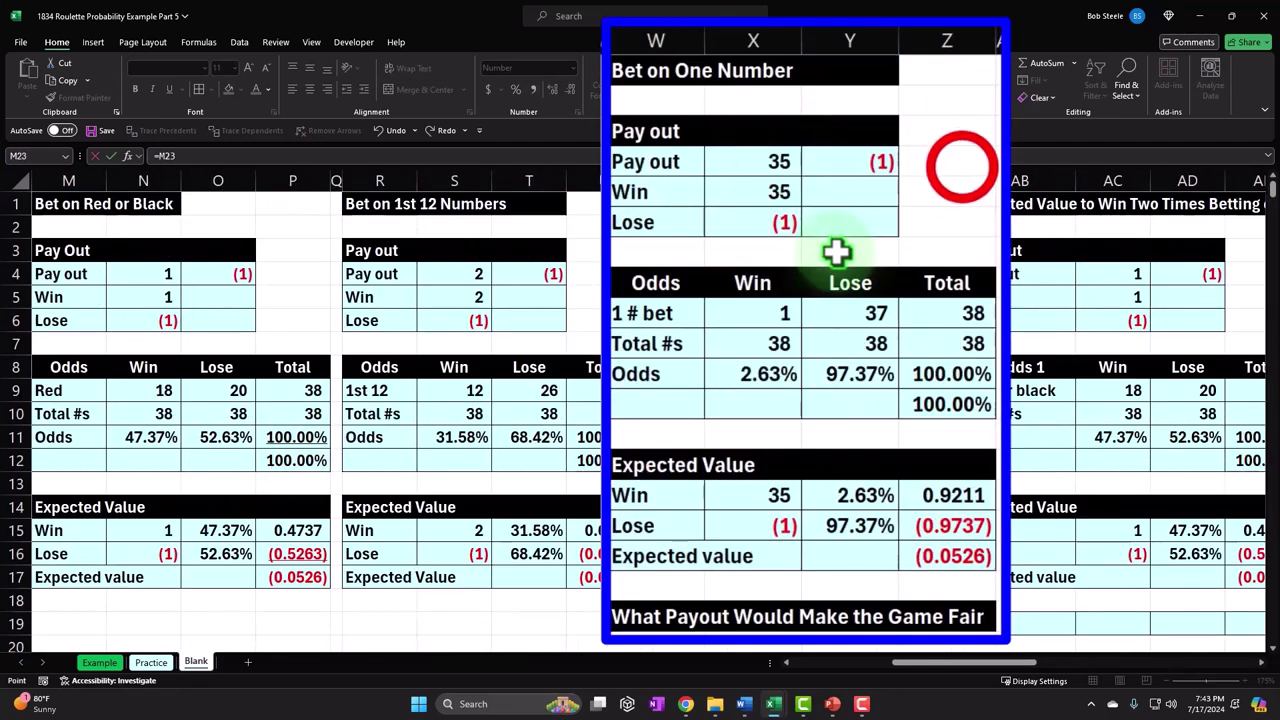
click(962, 167)
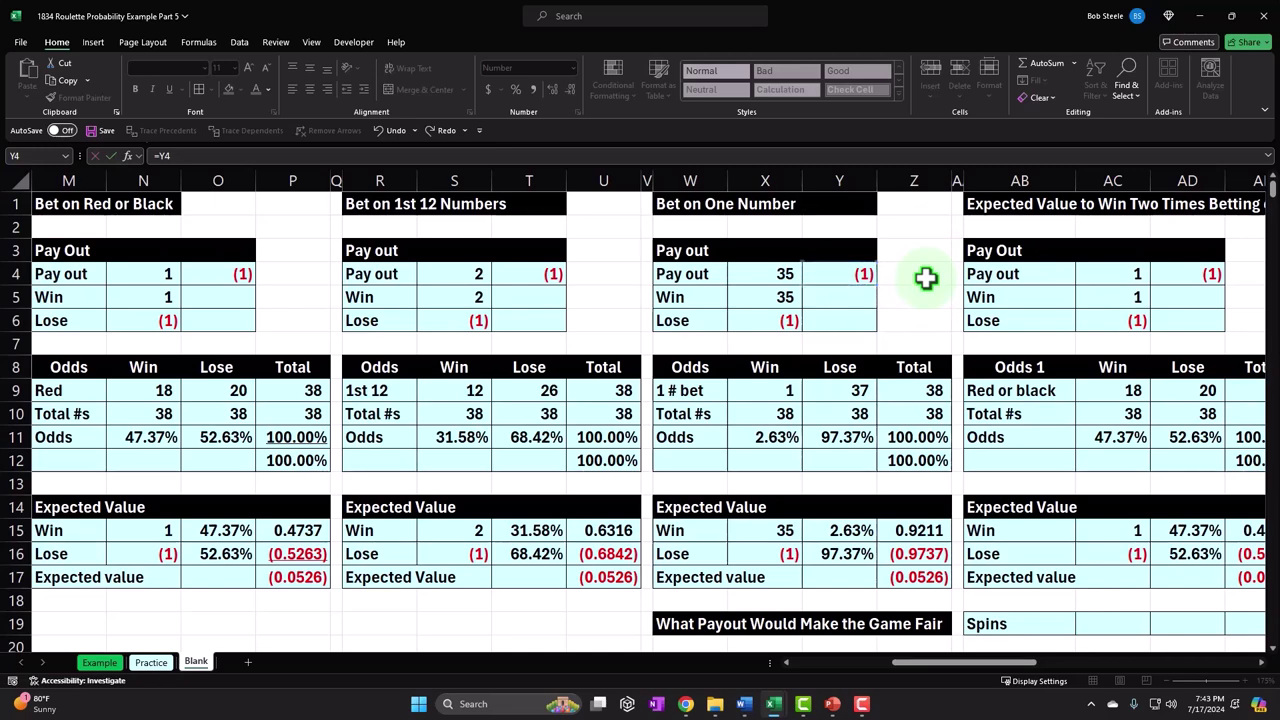
key(Return)
key(Right)
key(Right)
key(Right)
key(Right)
key(Right)
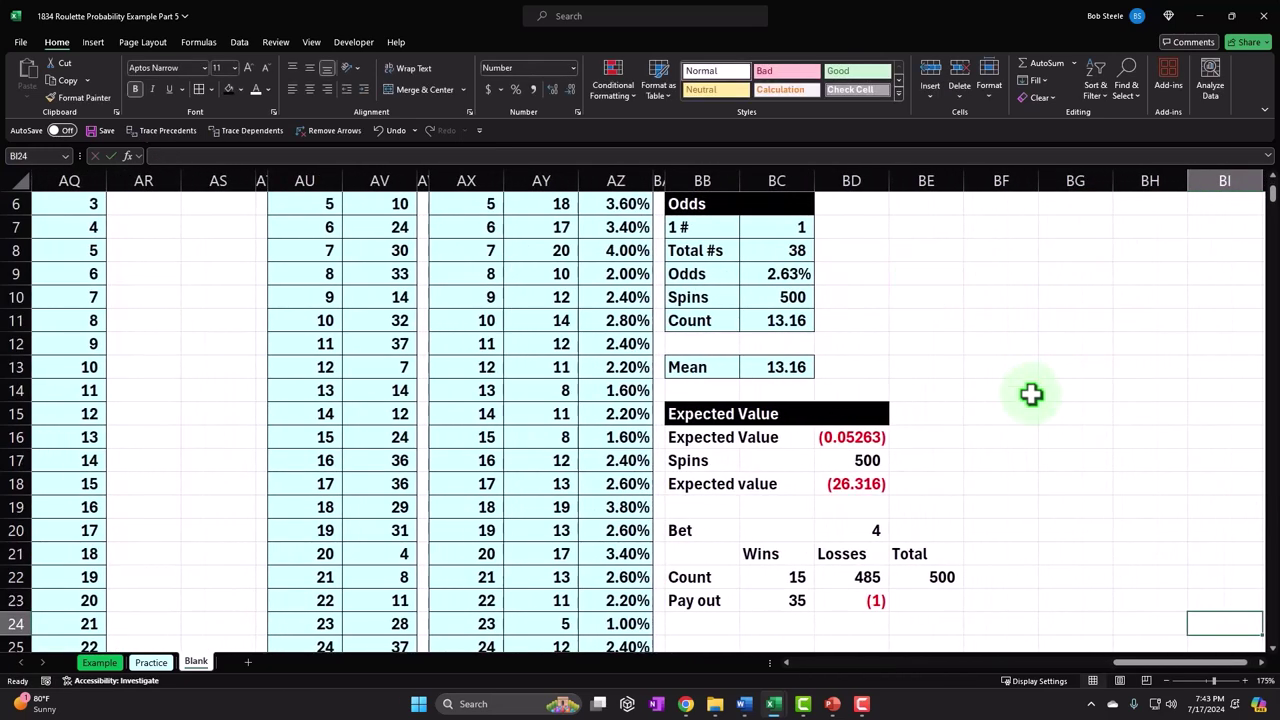
scroll(1028, 391, down, 2)
scroll(1034, 410, down, 1)
click(698, 484)
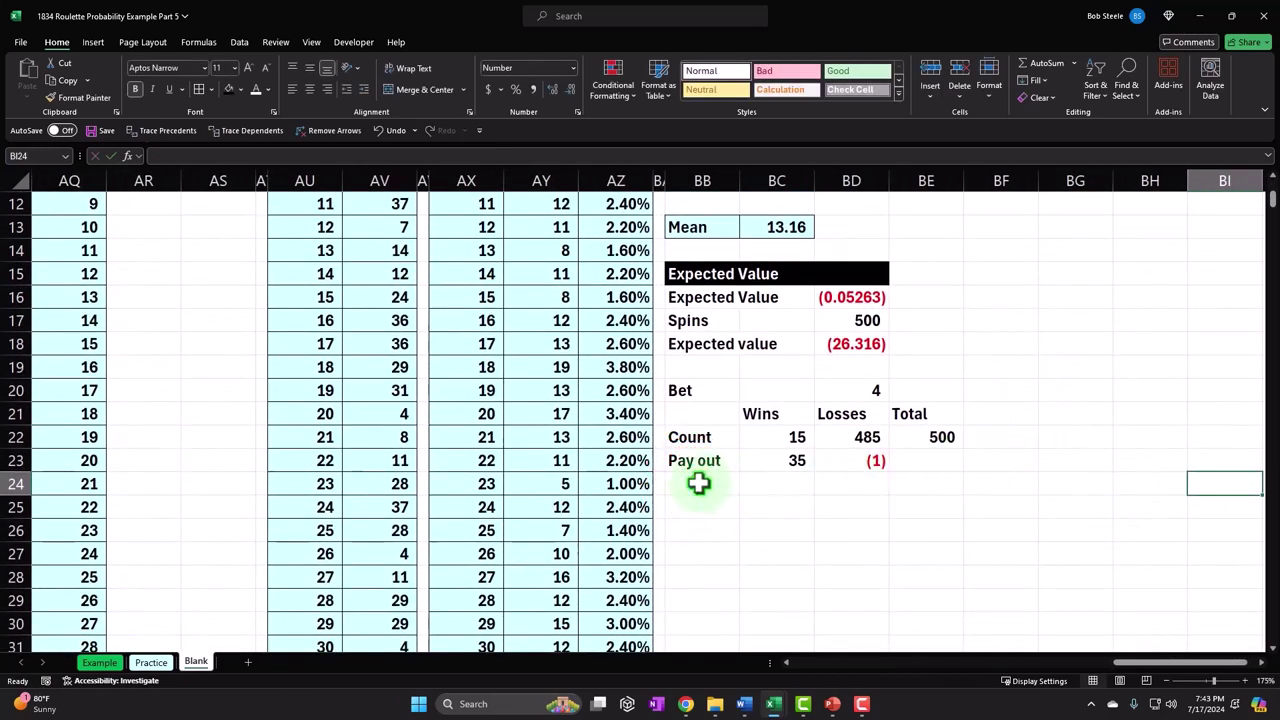
Label the row Total and multiply the win count by its payout with =BC22*BC23.
text(Total)
key(Tab)
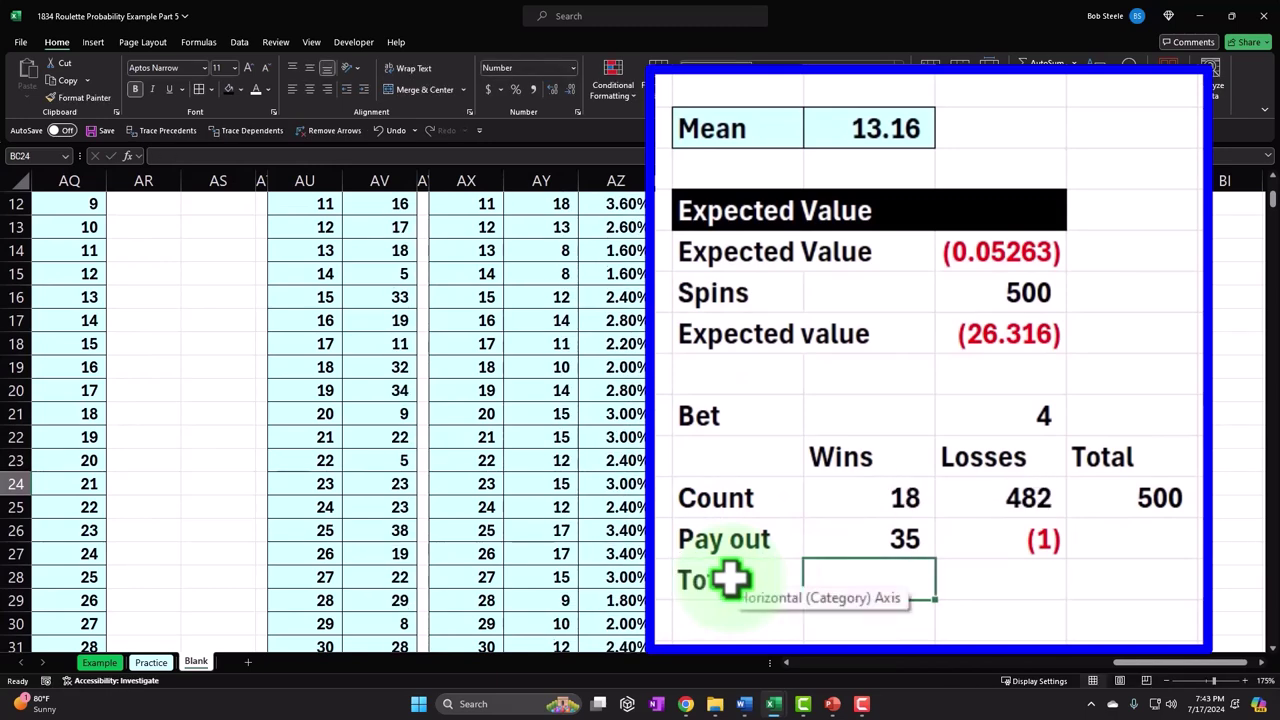
text(=)
key(Up)
key(Up)
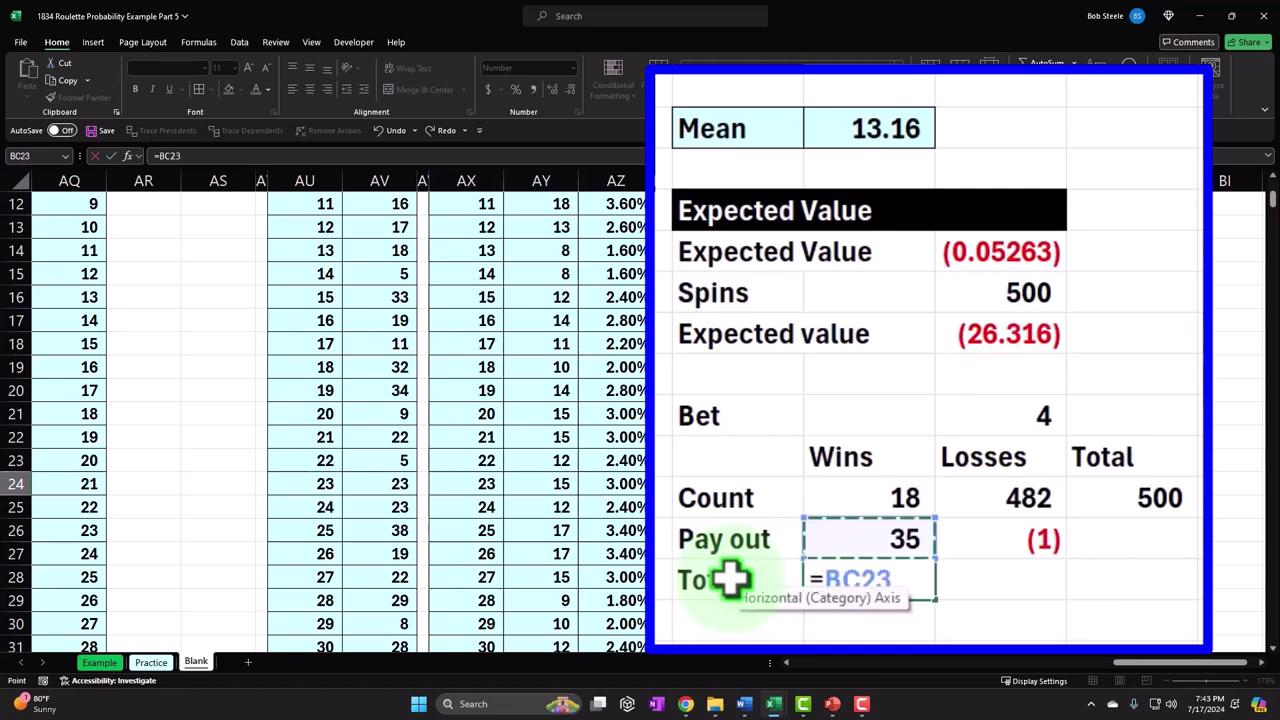
text(*)
key(Up)
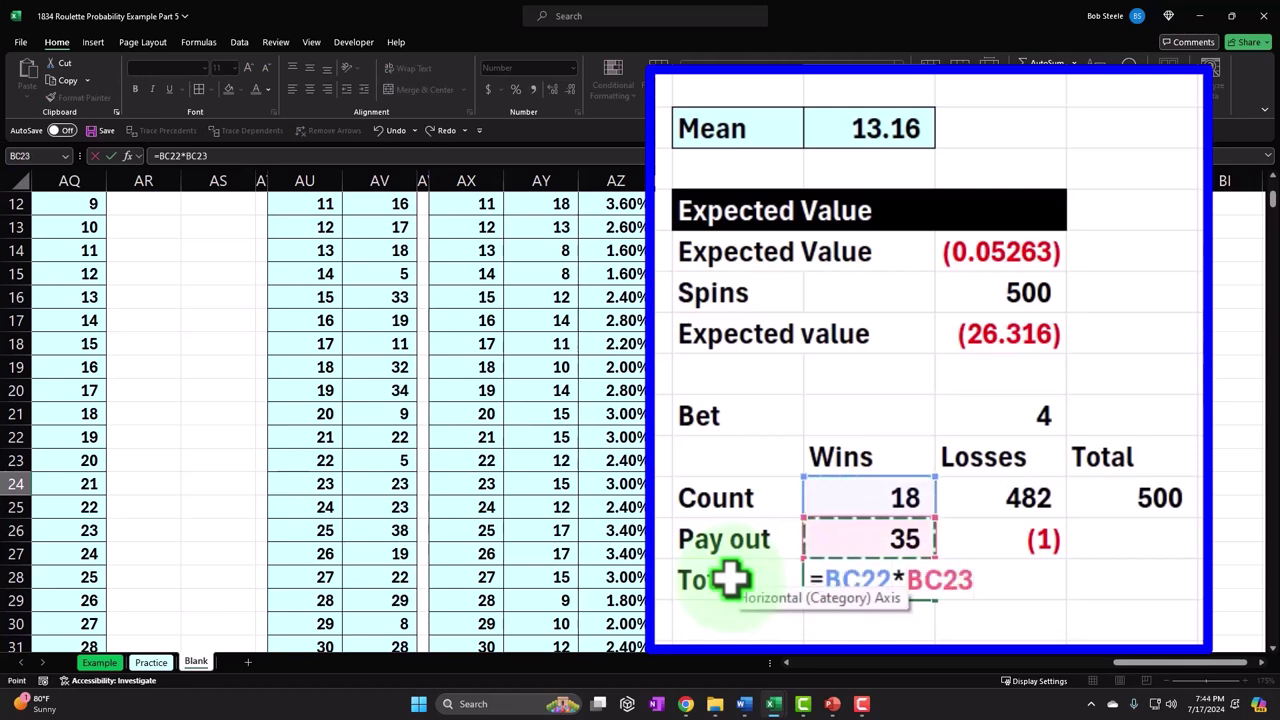
key(Tab)
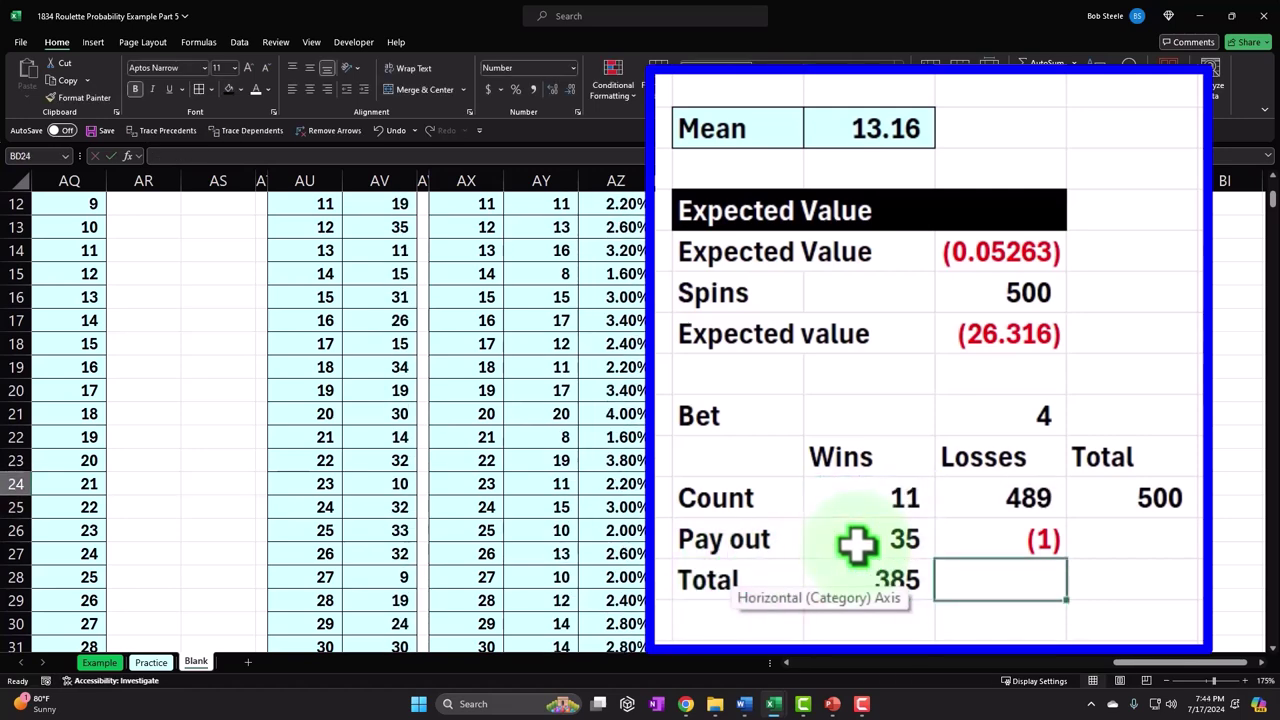
Multiply the loss count by its payout with =BD22*BD23.
text(=)
key(Up)
key(Up)
text(*)
key(Up)
key(Return)
key(Right)
key(Up)
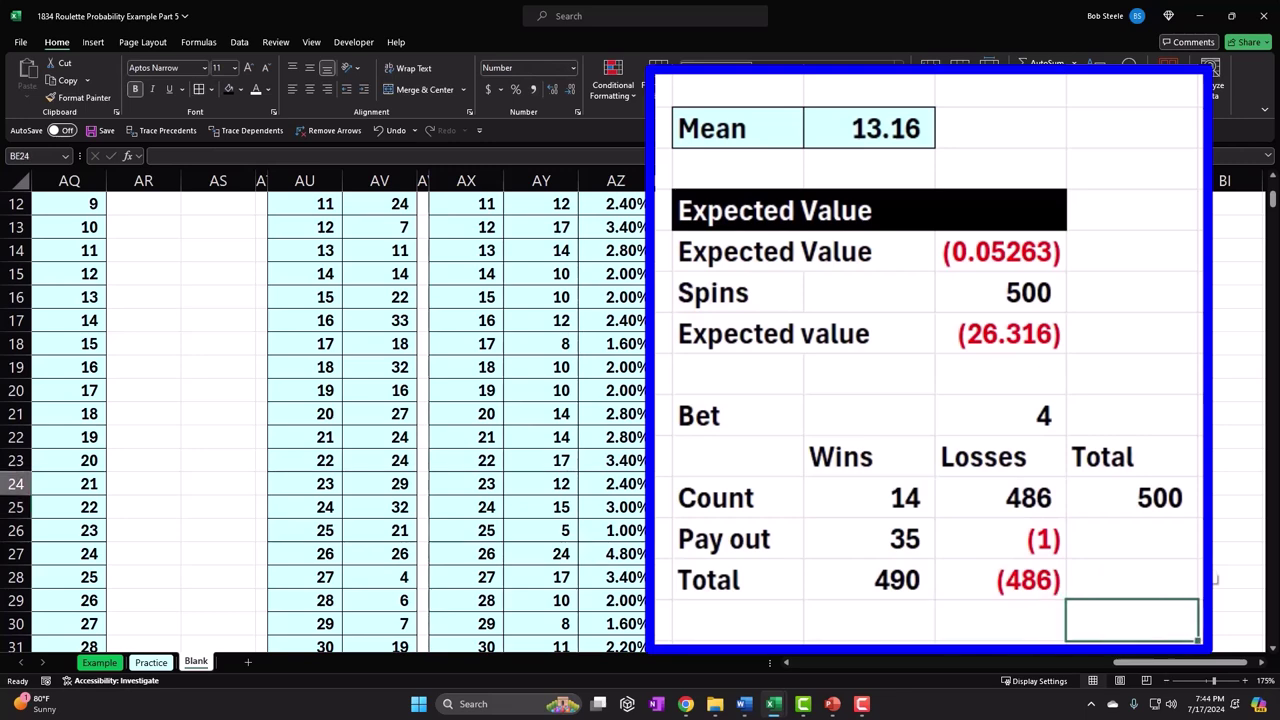
Sum the win and loss totals in BE24 with =SUM(BC24:BD24), showing (68).
text(=sum()
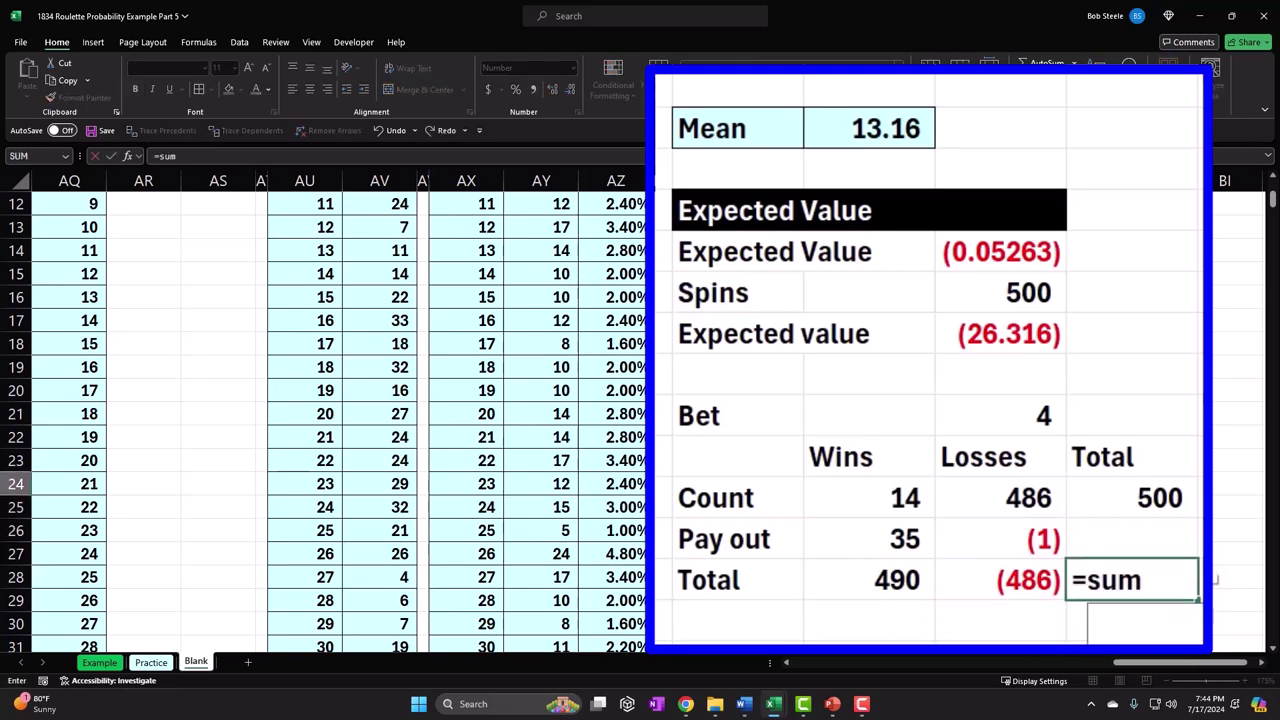
key(Left)
key(shift+Left)
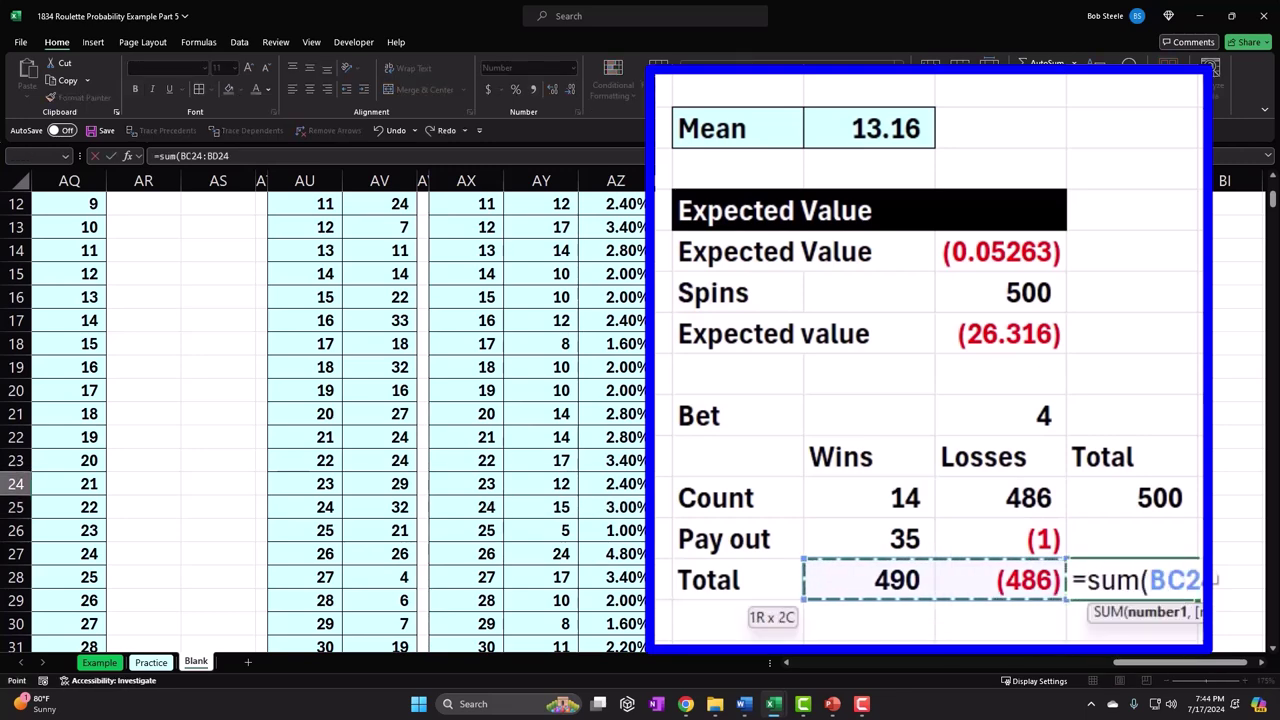
key(Return)
key(Up)
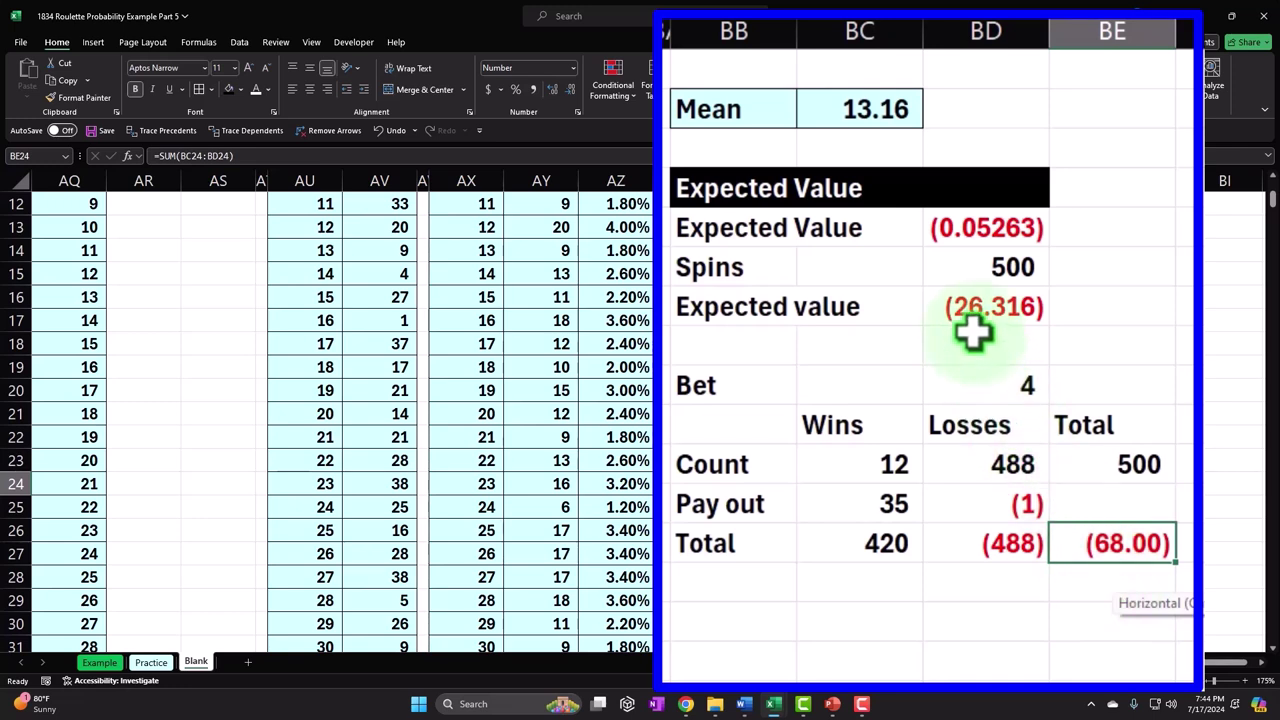
Label the row Difference, enter =BD18-BE24, and show two more decimal places.
click(727, 619)
text(Differe)
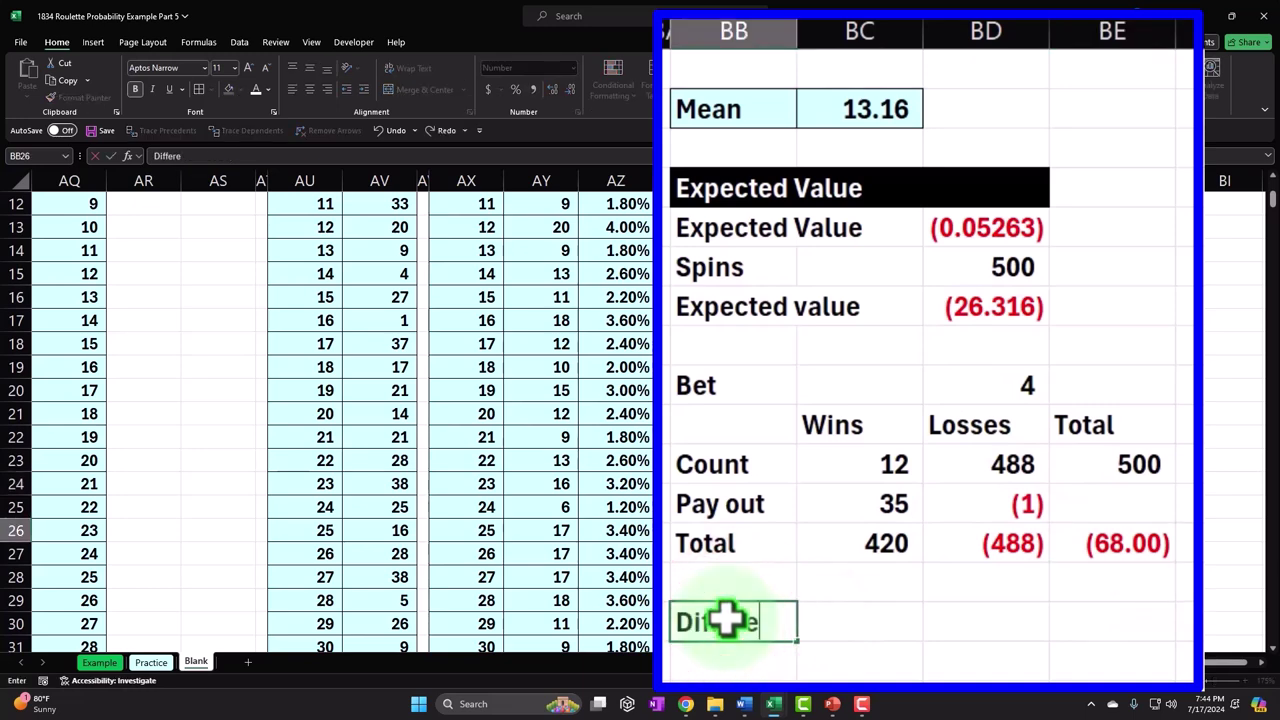
key(Tab)
key(Tab)
key(Tab)
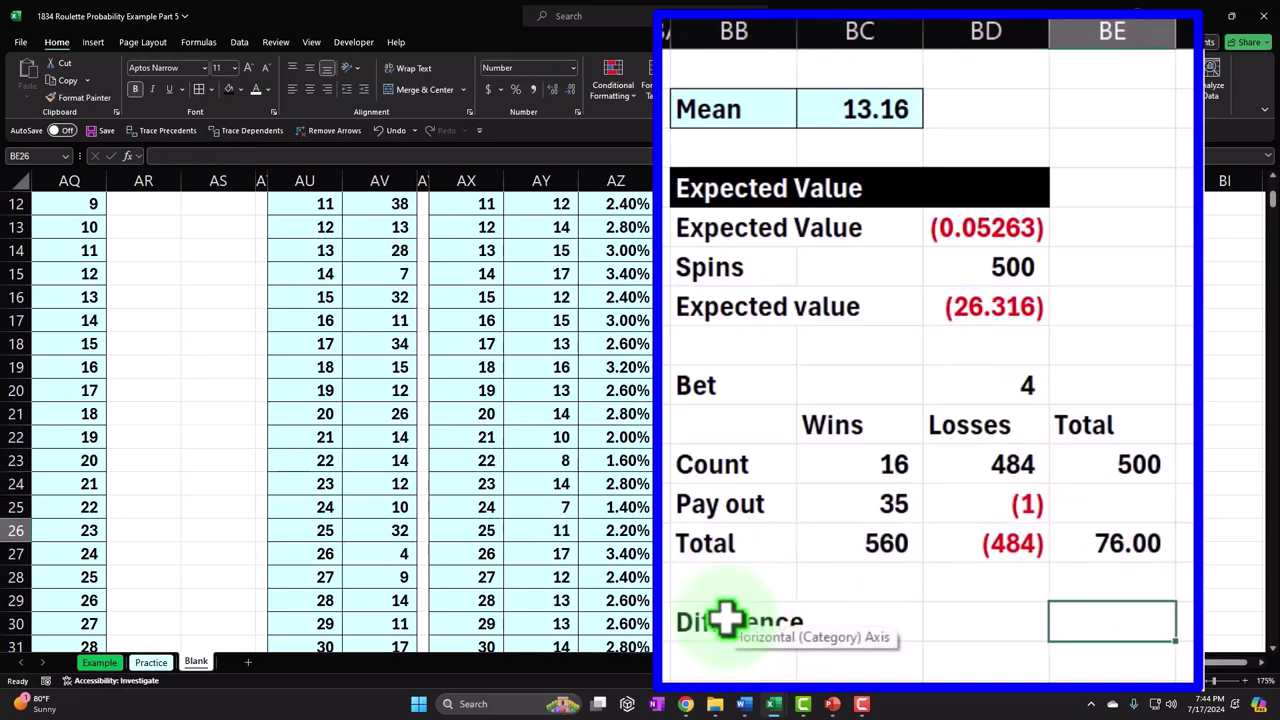
text(=)
click(968, 311)
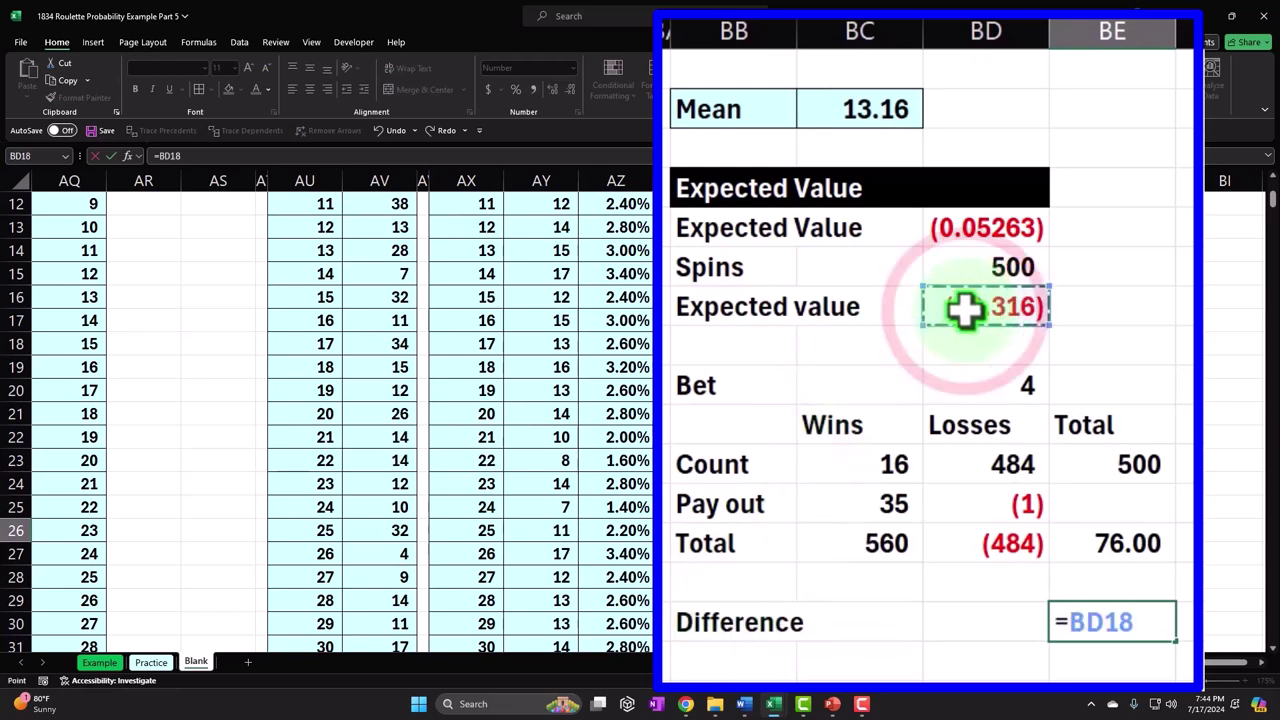
text(-)
key(Up)
key(Up)
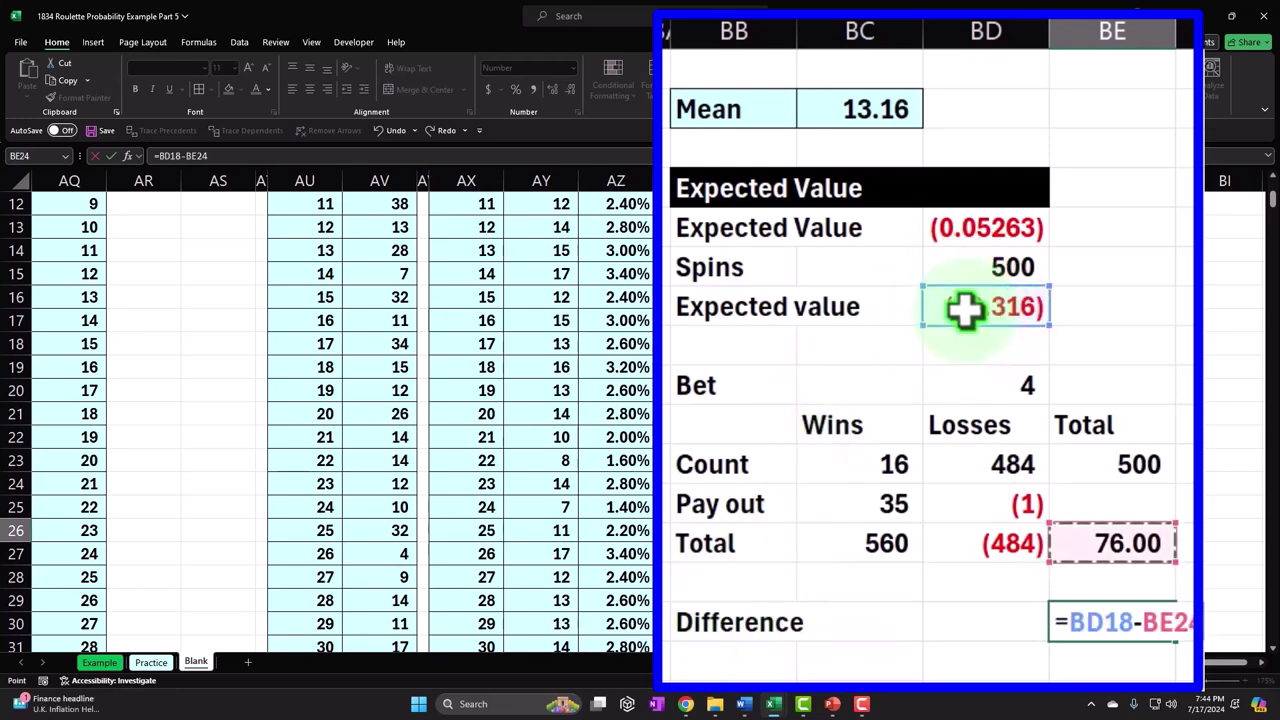
key(Return)
key(Up)
key(Right)
key(Right)
key(Right)
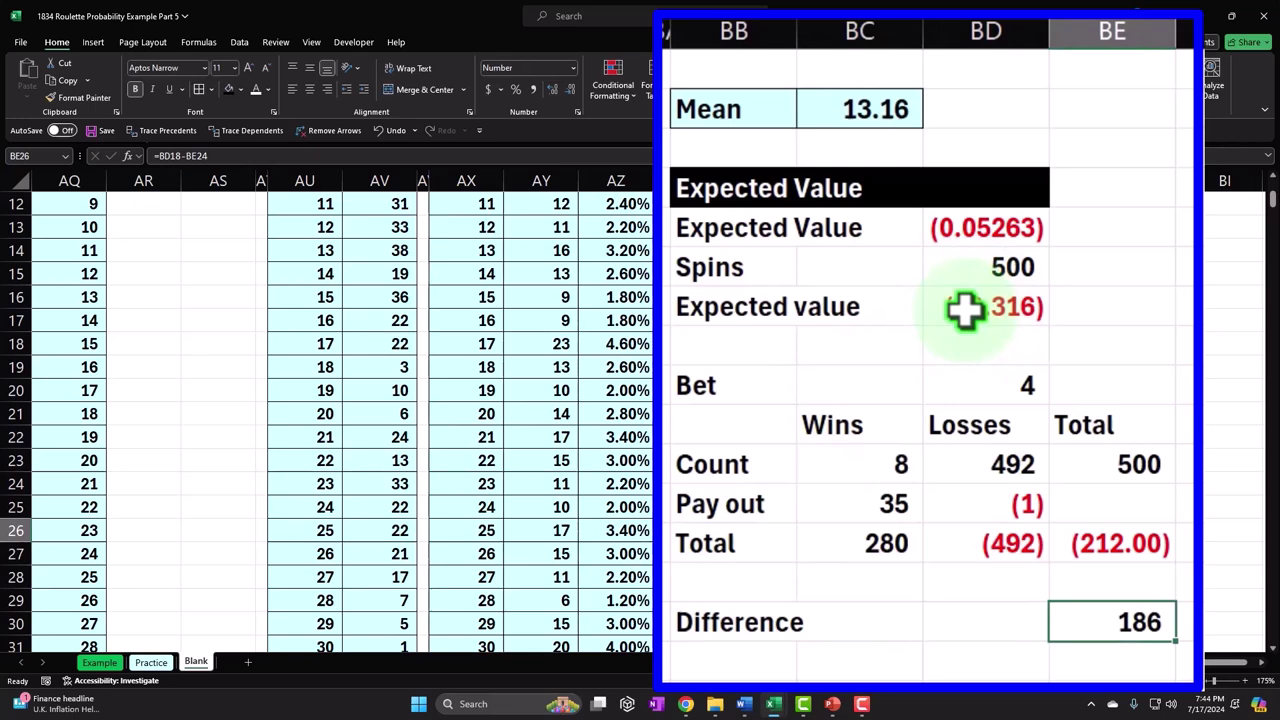
click(552, 89)
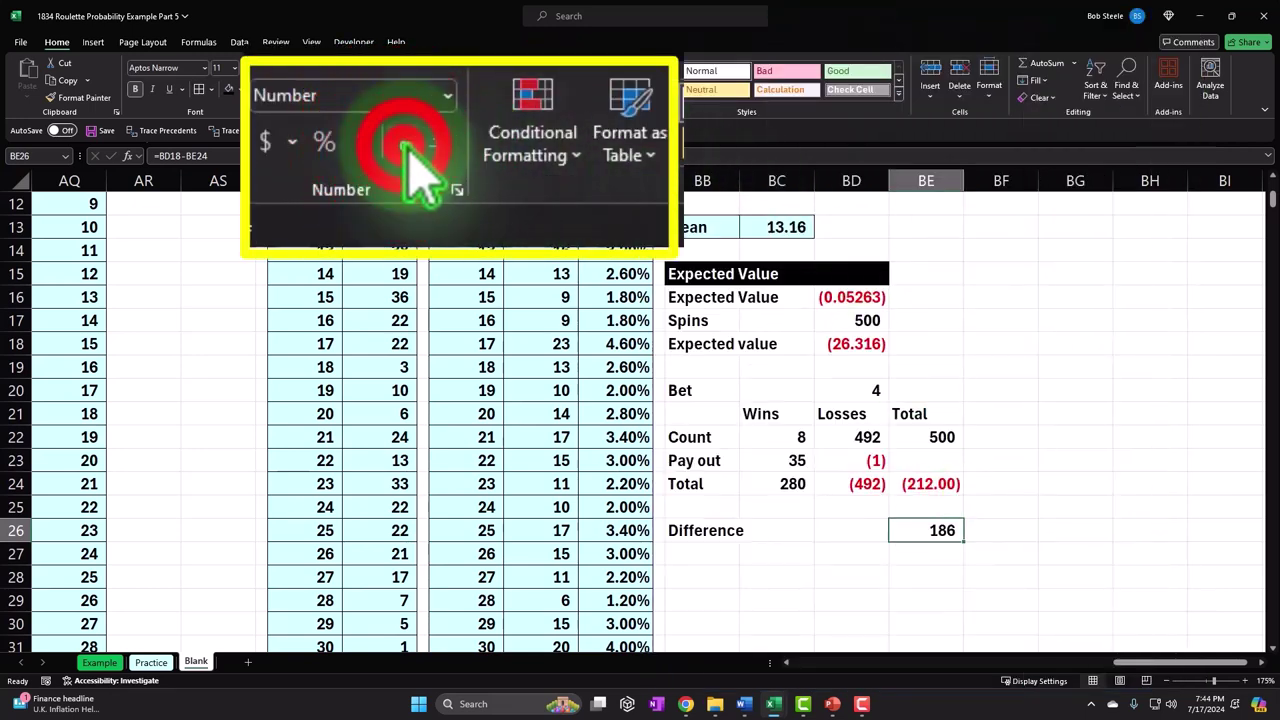
click(552, 89)
Re-commit the Difference formula repeatedly so the simulated spins recalculate.
double_click(926, 531)
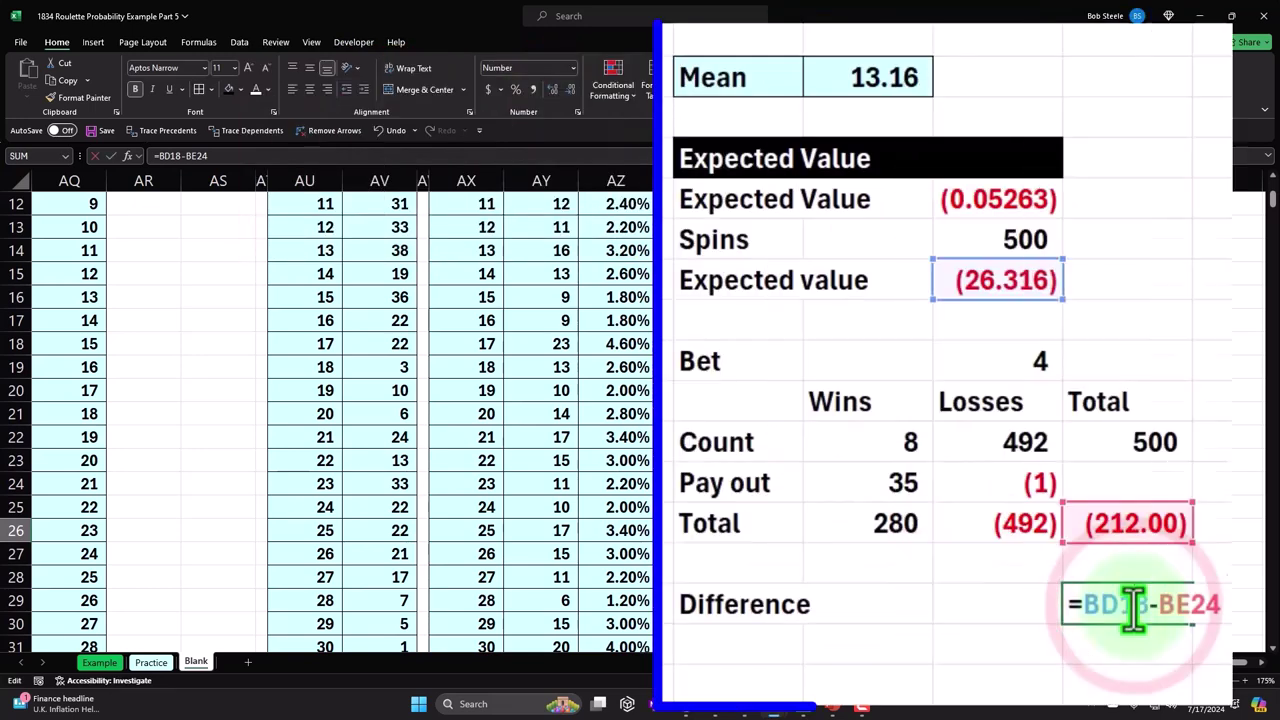
key(Return)
double_click(1133, 605)
key(Return)
double_click(1133, 605)
key(Return)
double_click(1136, 605)
double_click(1136, 605)
key(Return)
double_click(1137, 607)
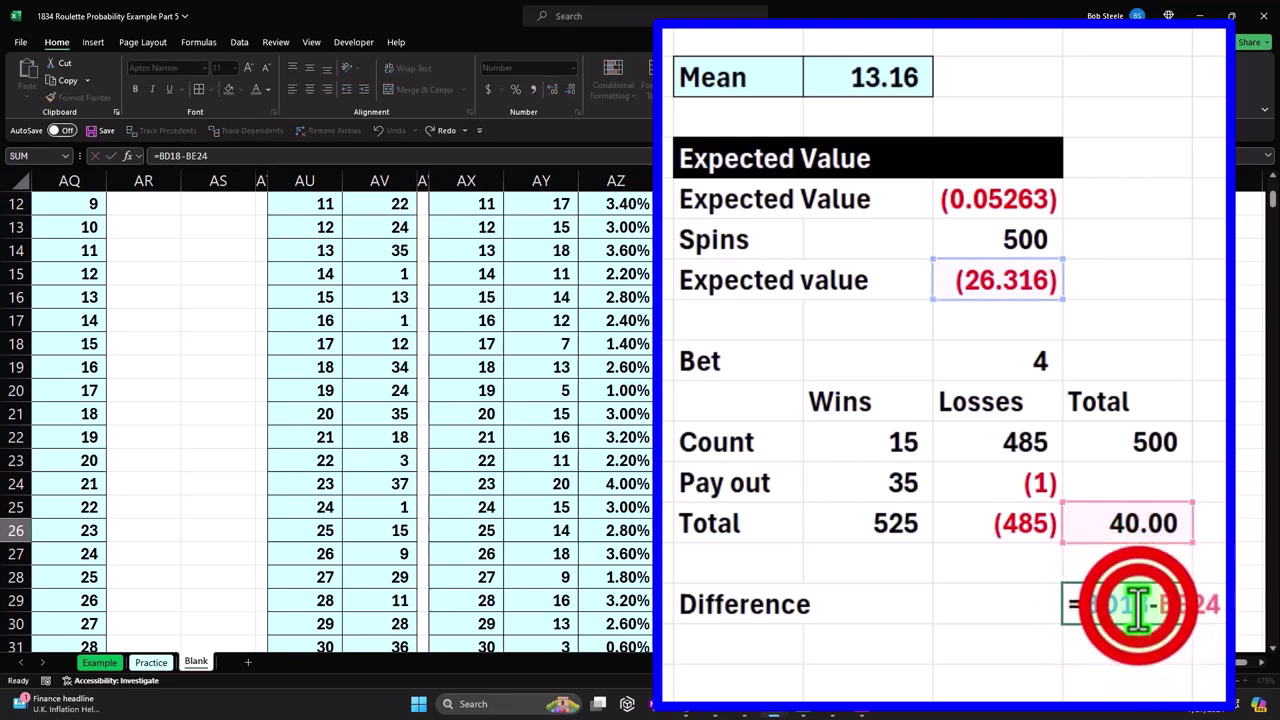
key(Return)
double_click(1138, 608)
key(Return)
double_click(1142, 612)
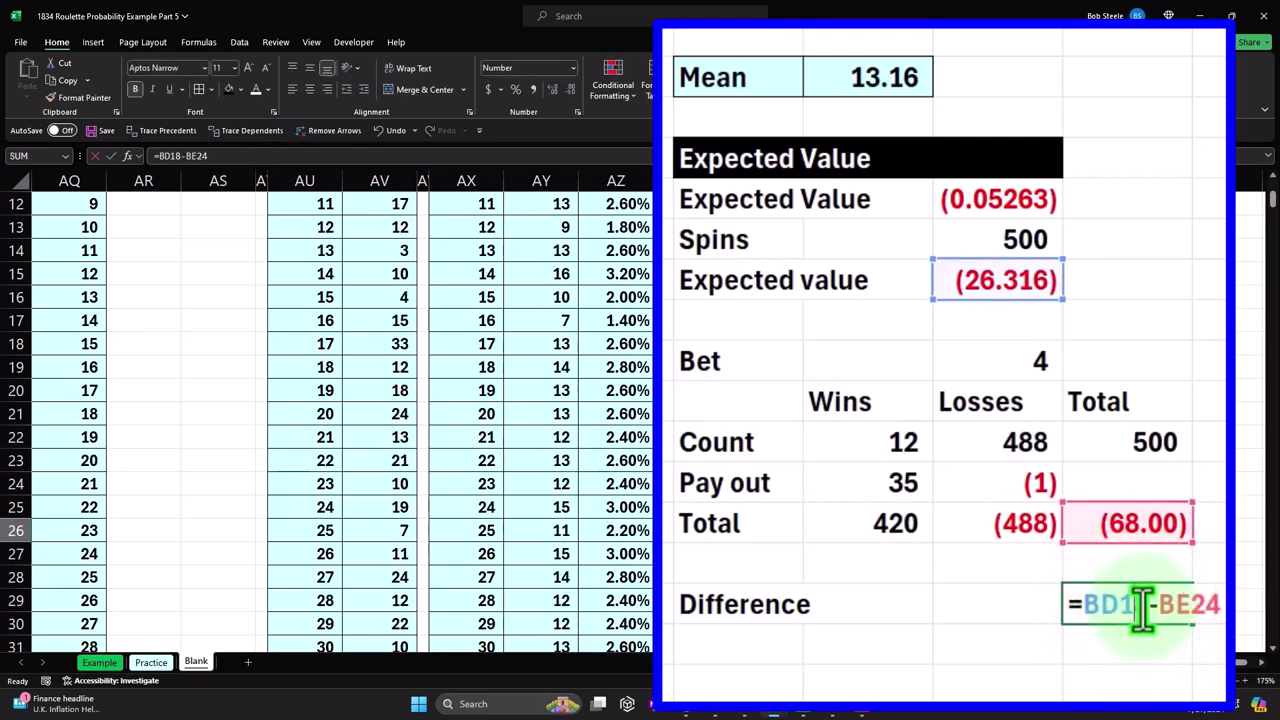
key(Return)
double_click(1145, 613)
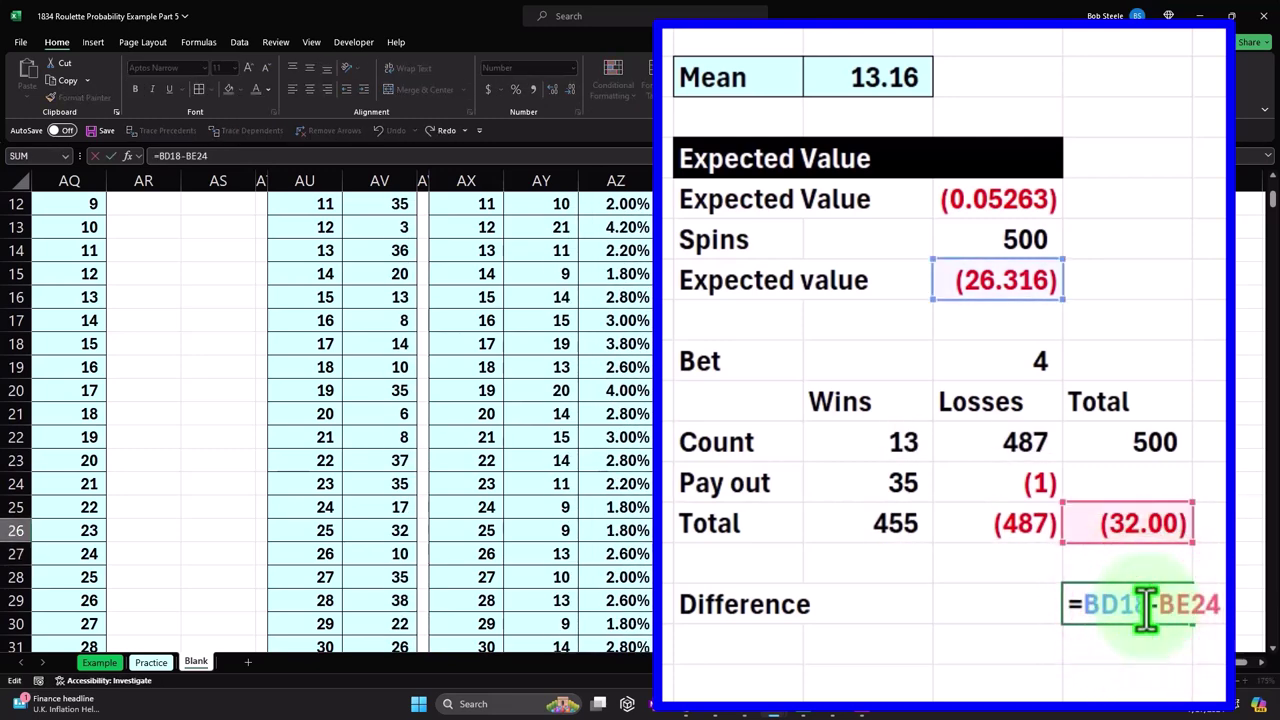
key(Return)
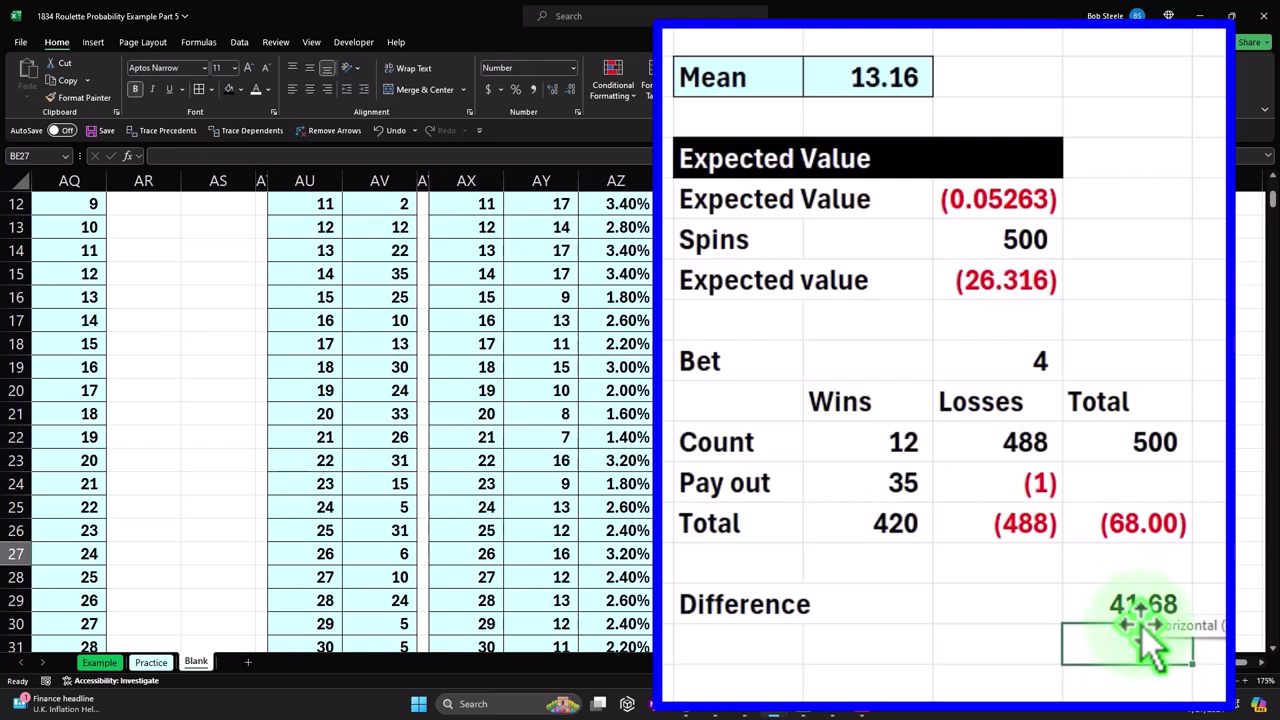
double_click(1128, 604)
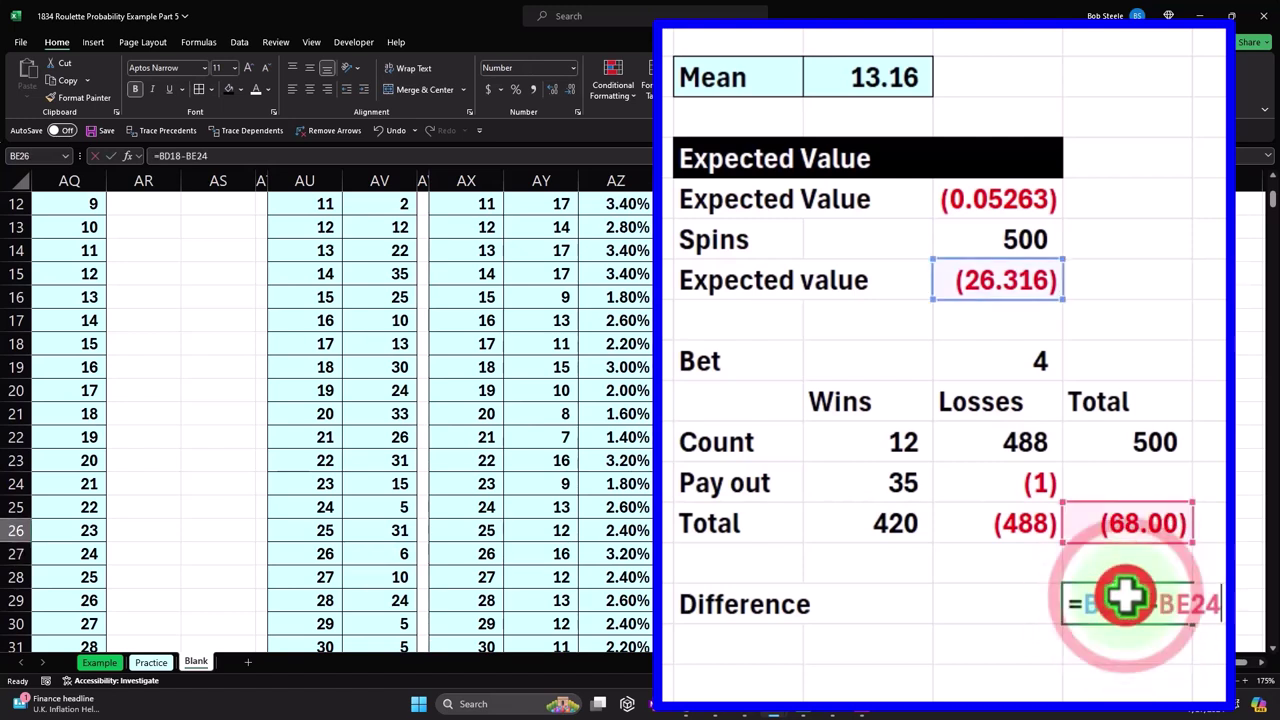
click(1118, 602)
double_click(1122, 604)
key(Return)
click(1122, 604)
double_click(1122, 604)
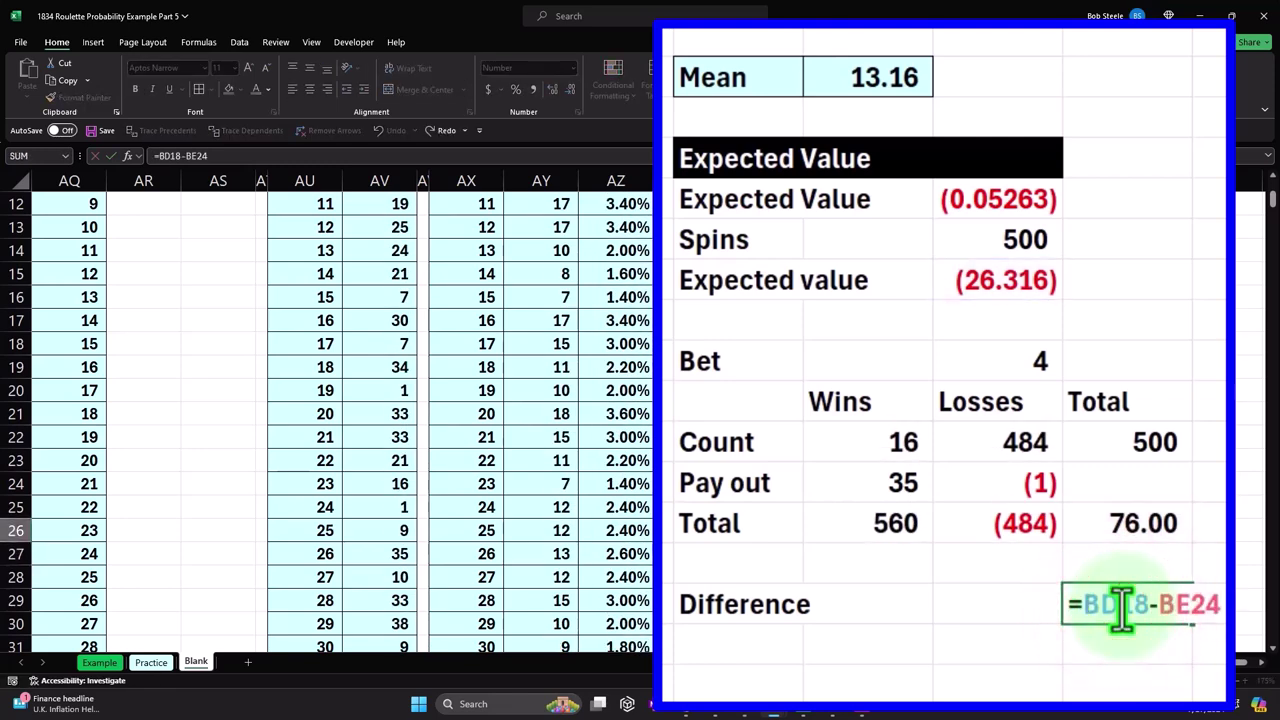
key(Return)
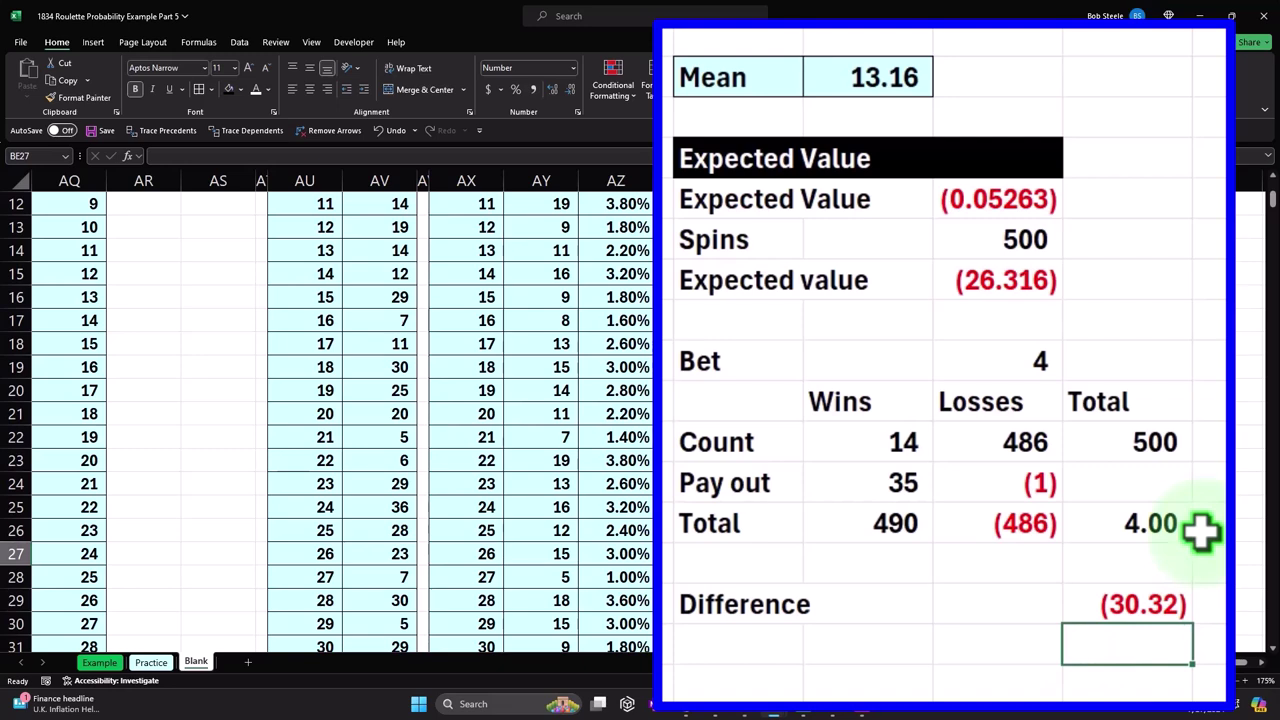
Inspect the per-spin expected value in BD16 and the 500-spin expected value in BD18.
scroll(969, 489, up, 4)
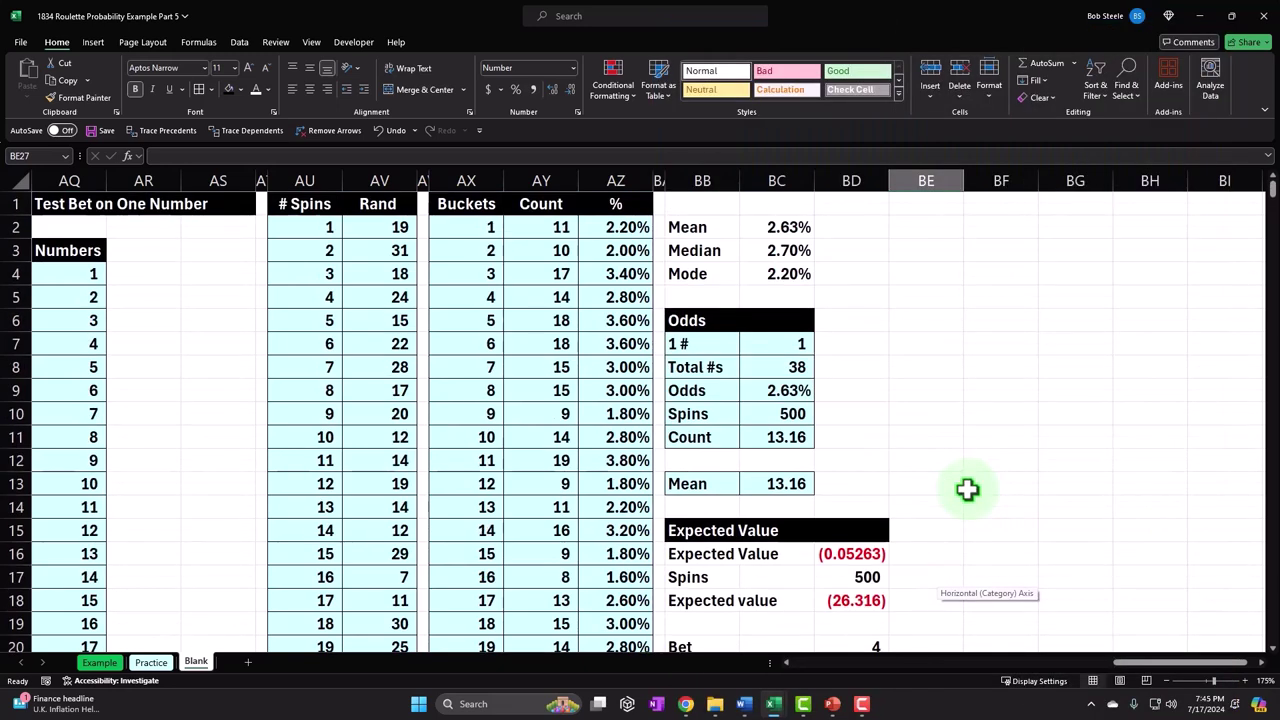
scroll(967, 489, down, 1)
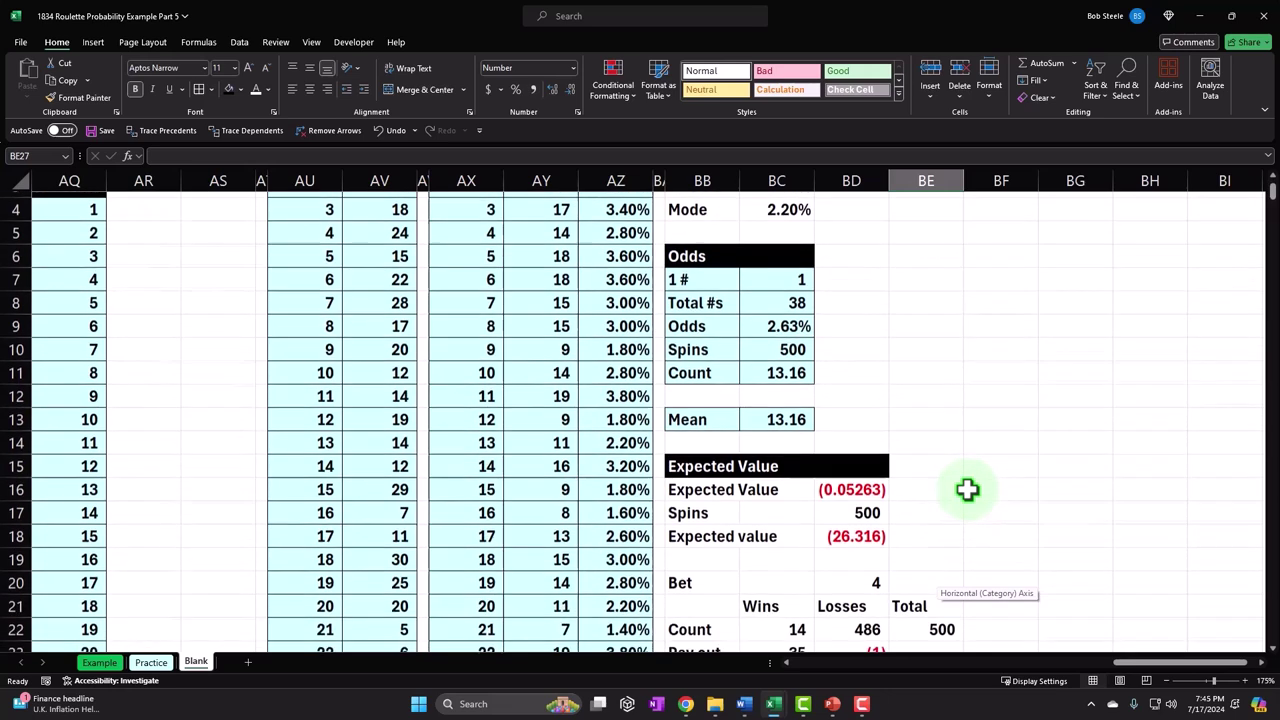
click(850, 487)
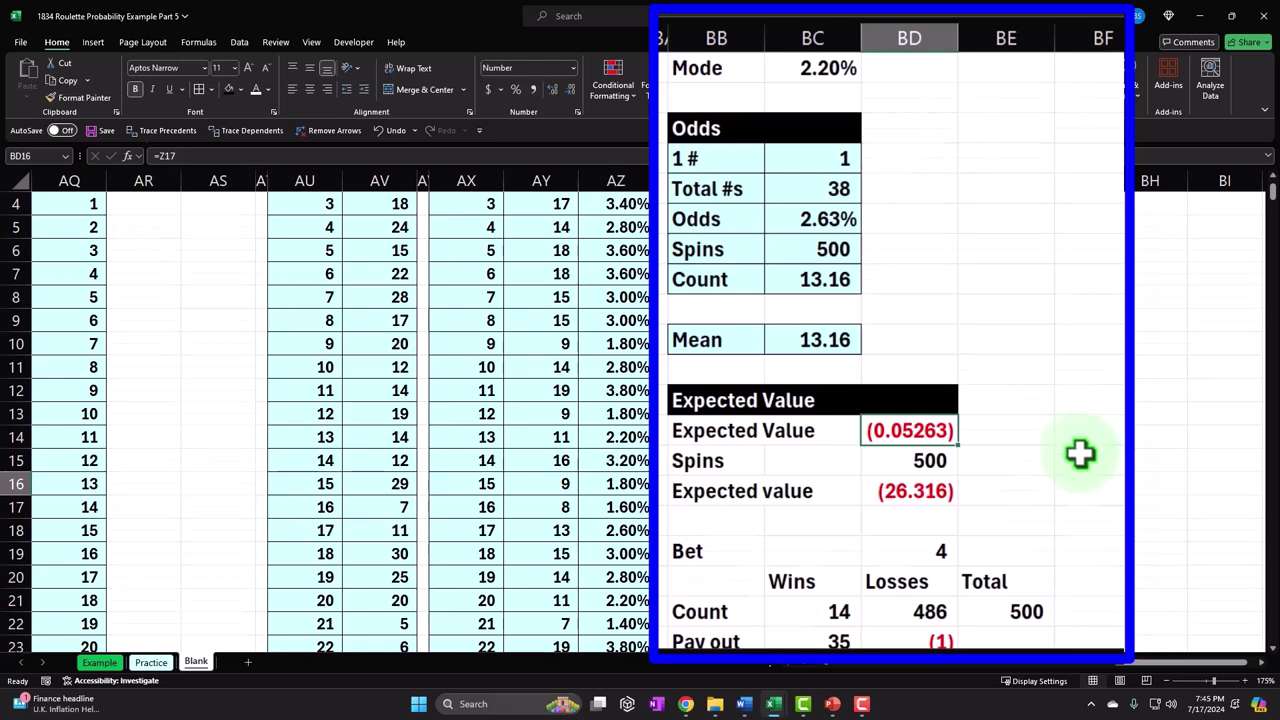
scroll(1079, 456, down, 1)
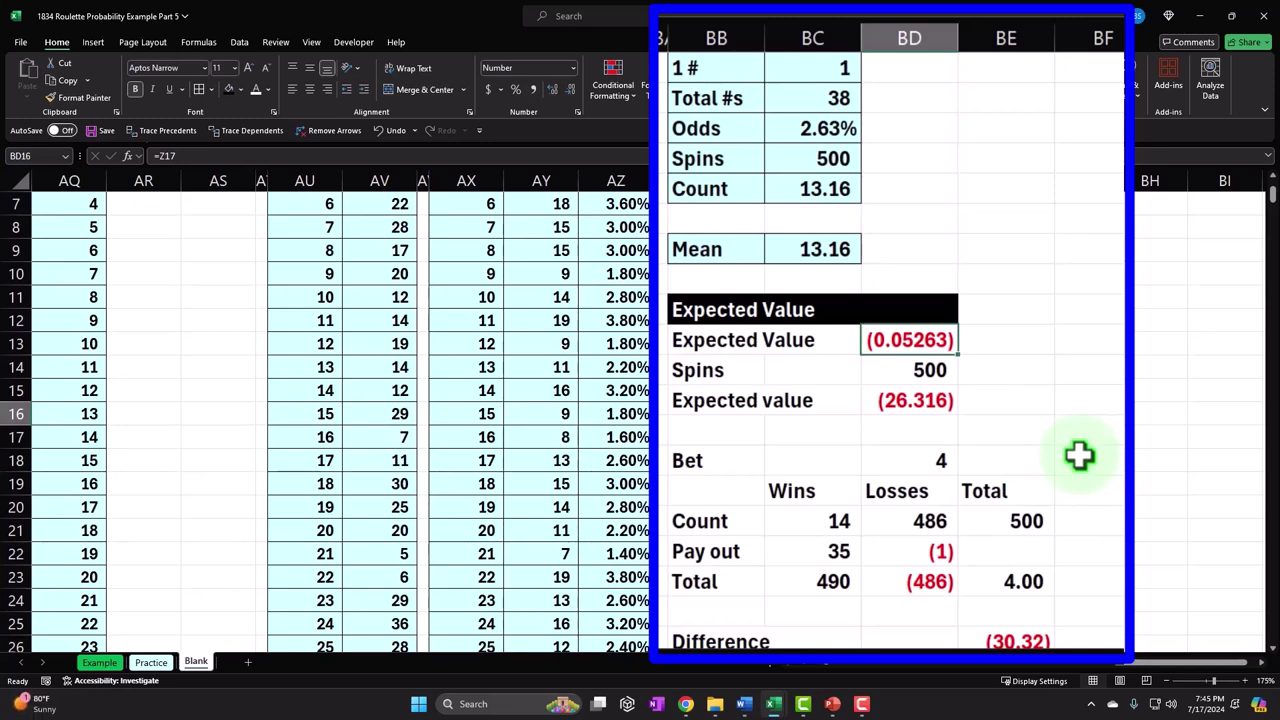
scroll(1079, 456, down, 1)
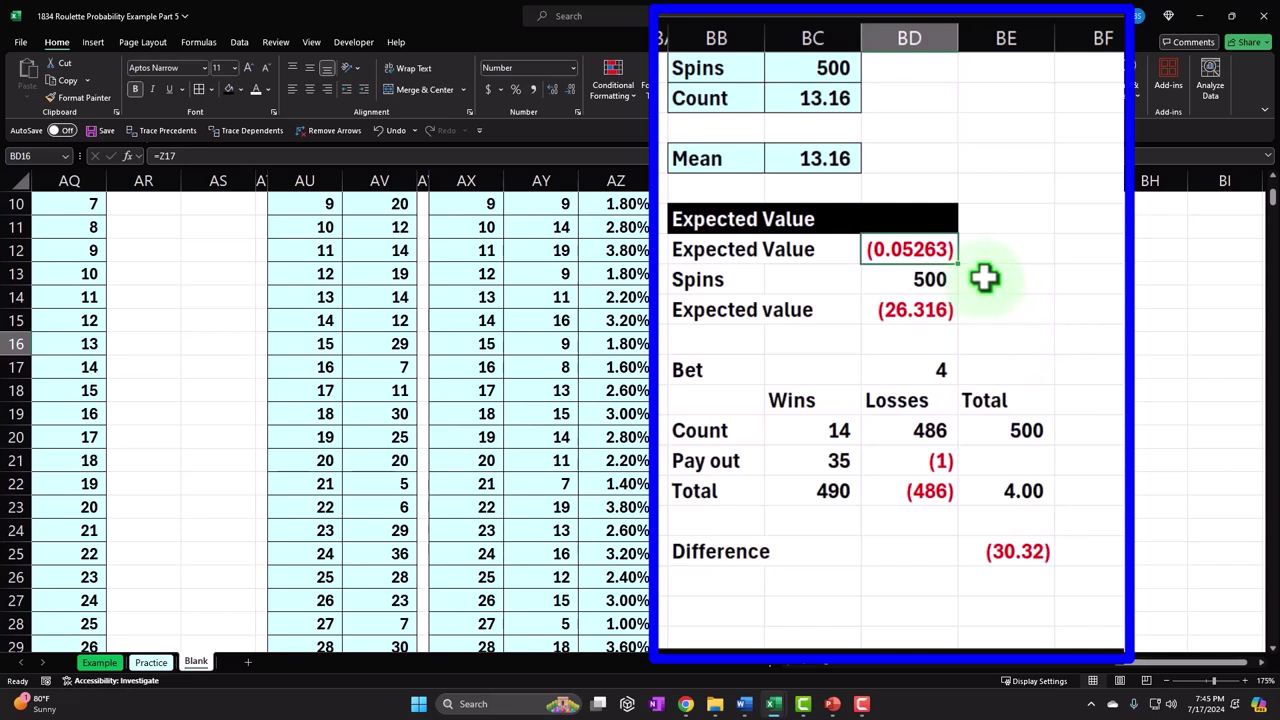
click(950, 312)
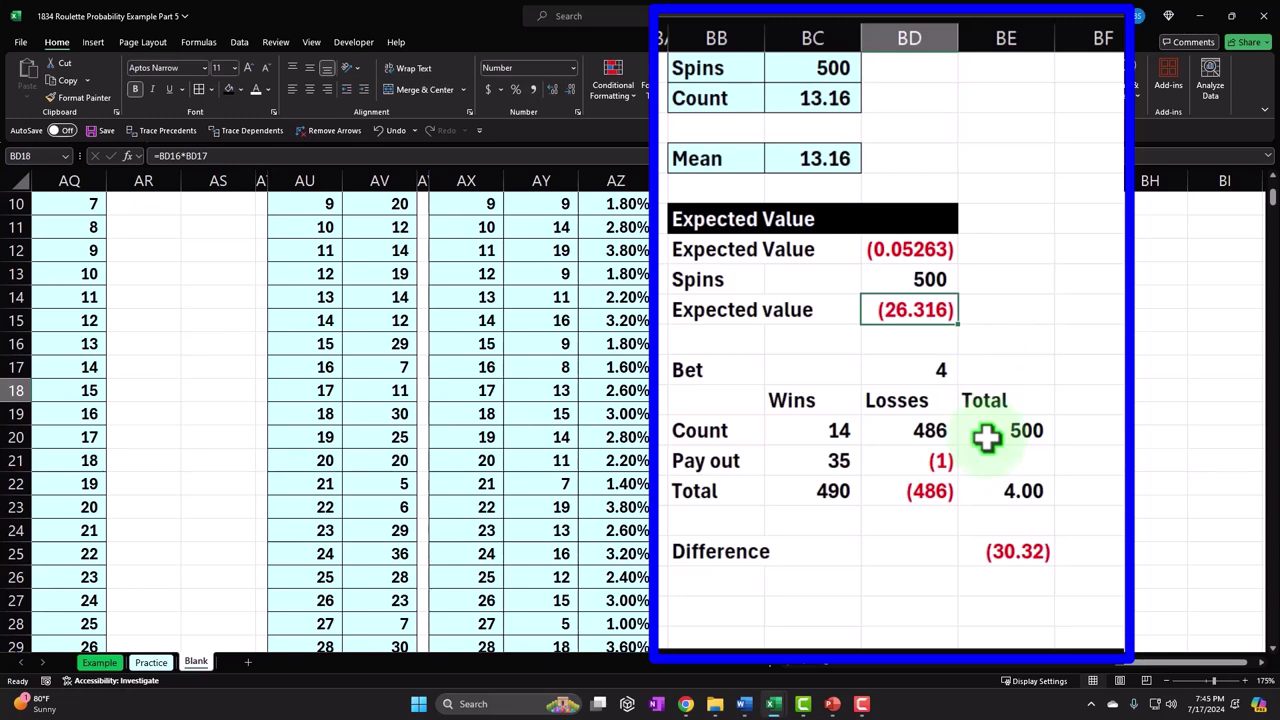
Review the Wins/Losses COUNTIF counts, payouts, totals and Difference formulas, now 11 wins and 77.68.
double_click(816, 434)
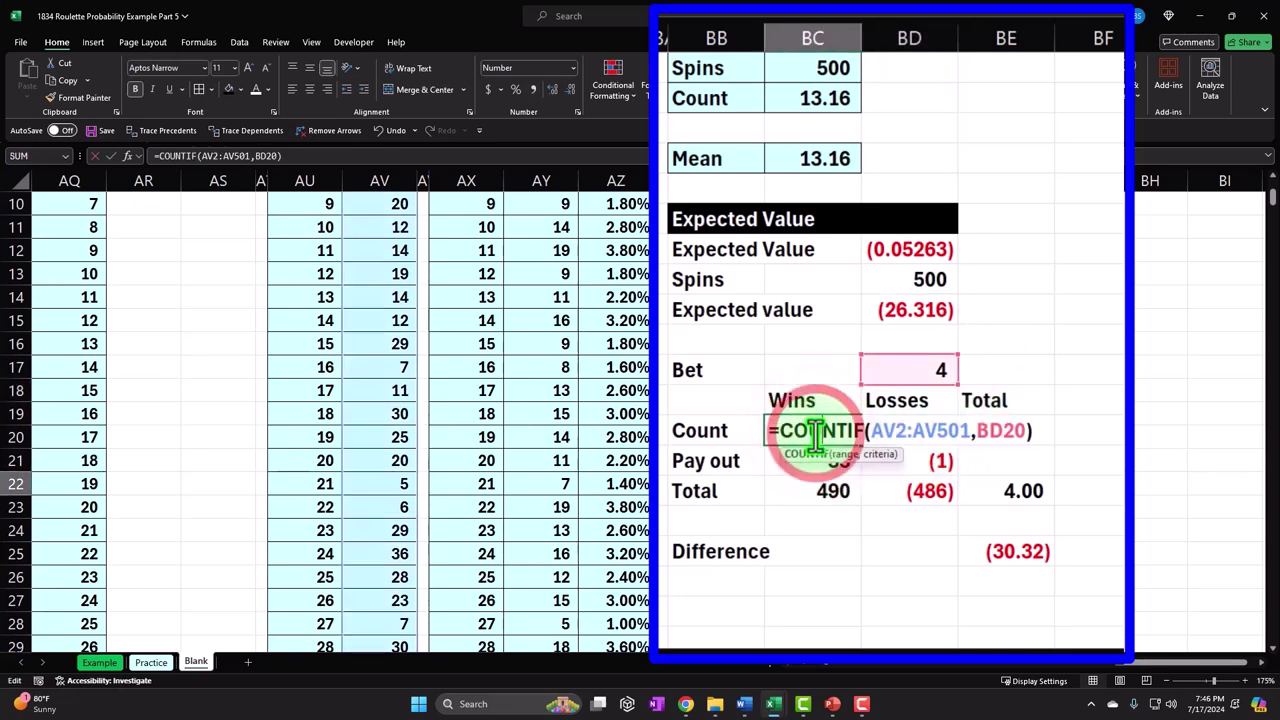
key(Return)
click(808, 460)
double_click(808, 460)
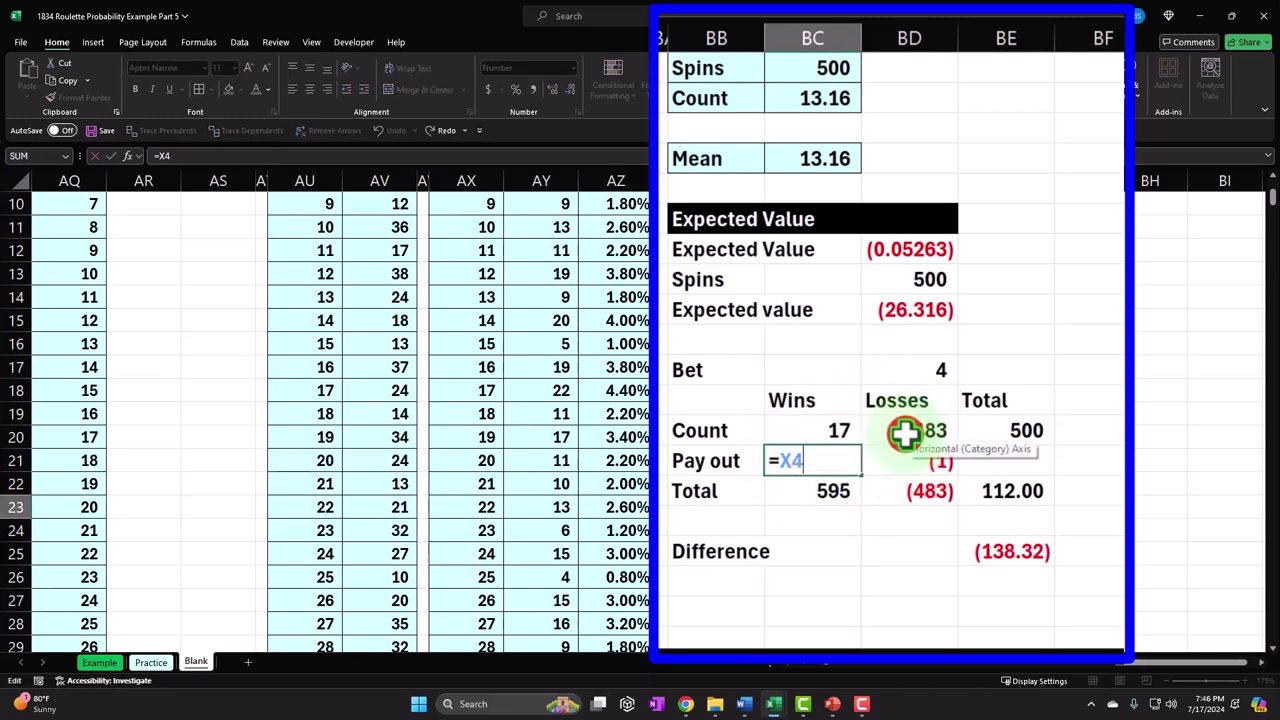
double_click(905, 430)
key(Return)
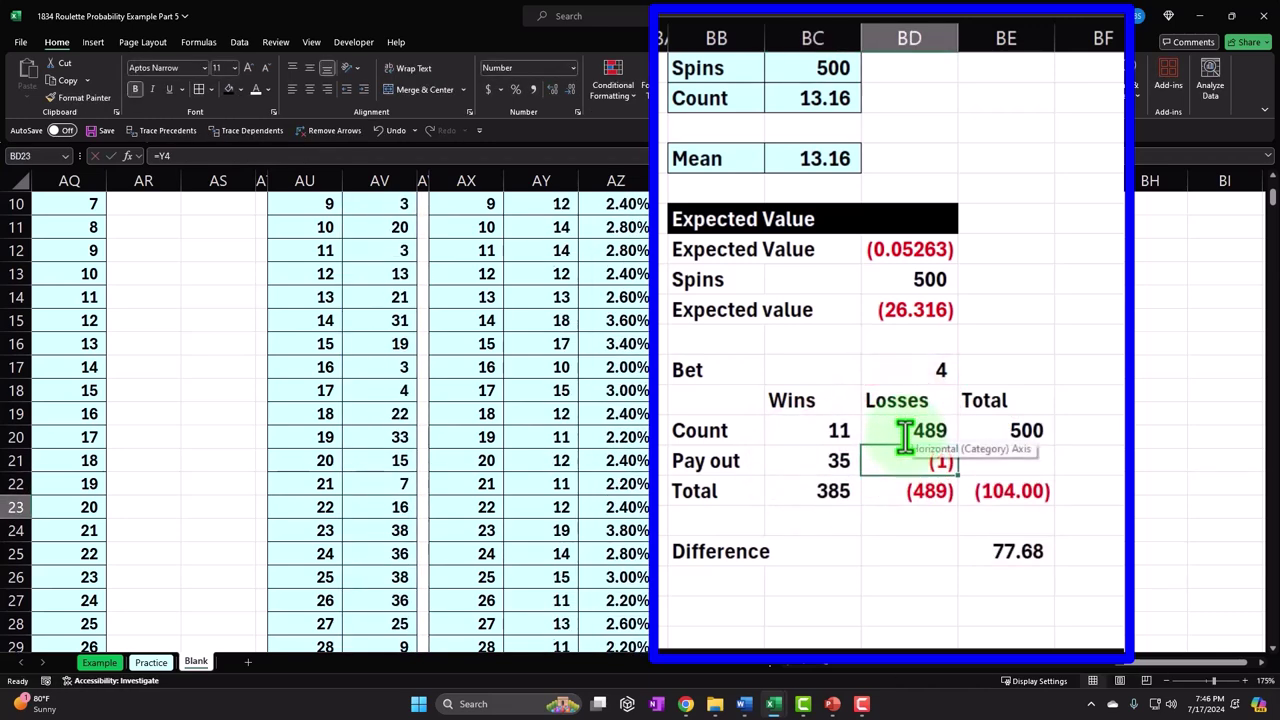
click(838, 458)
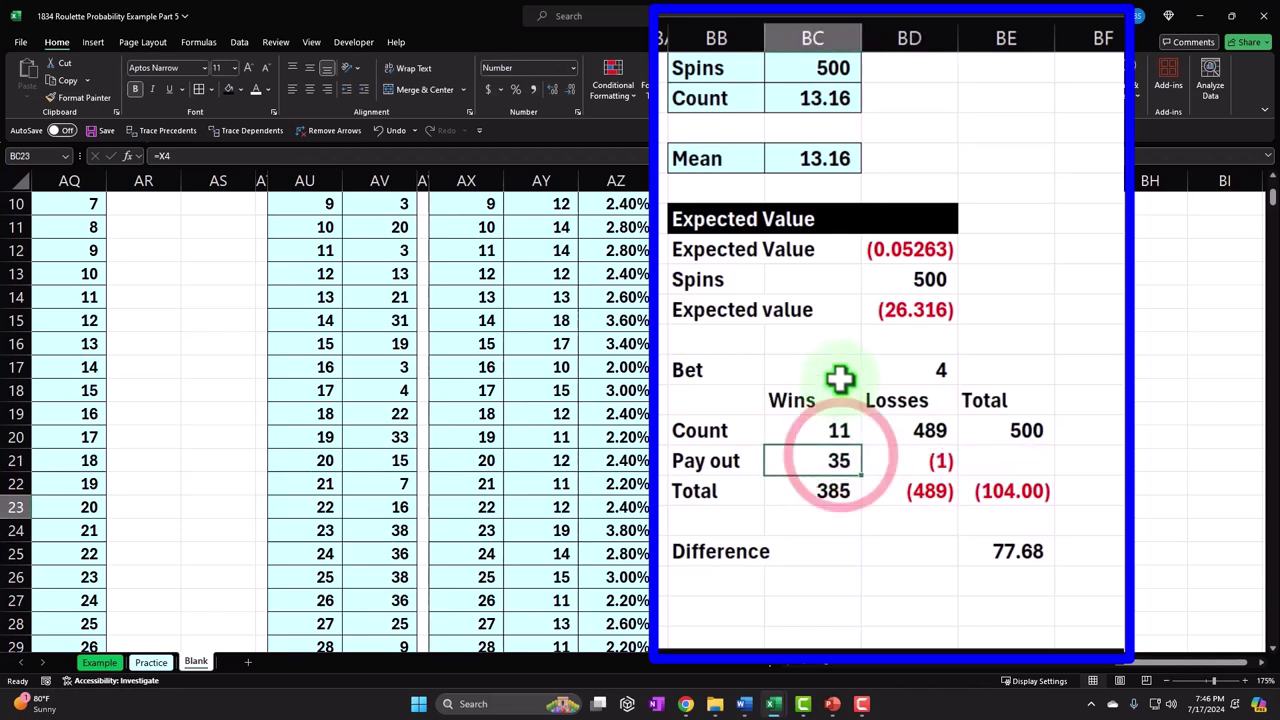
key(Right)
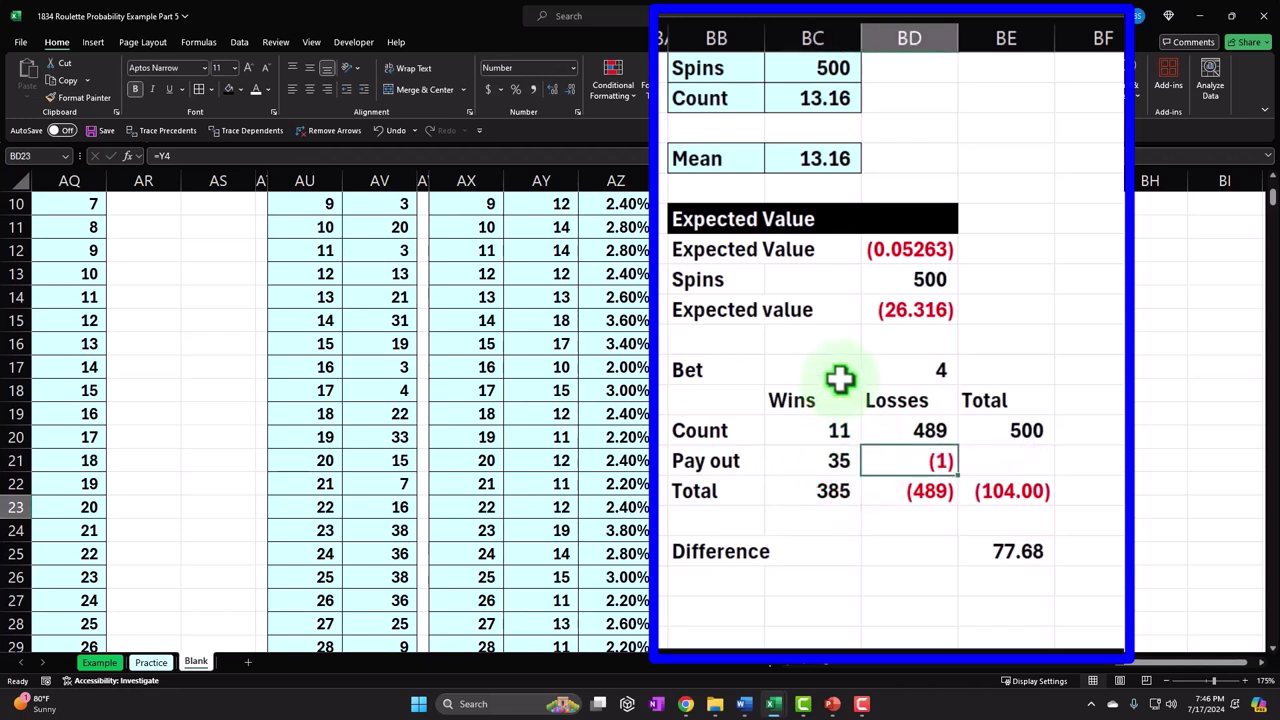
key(Down)
key(Right)
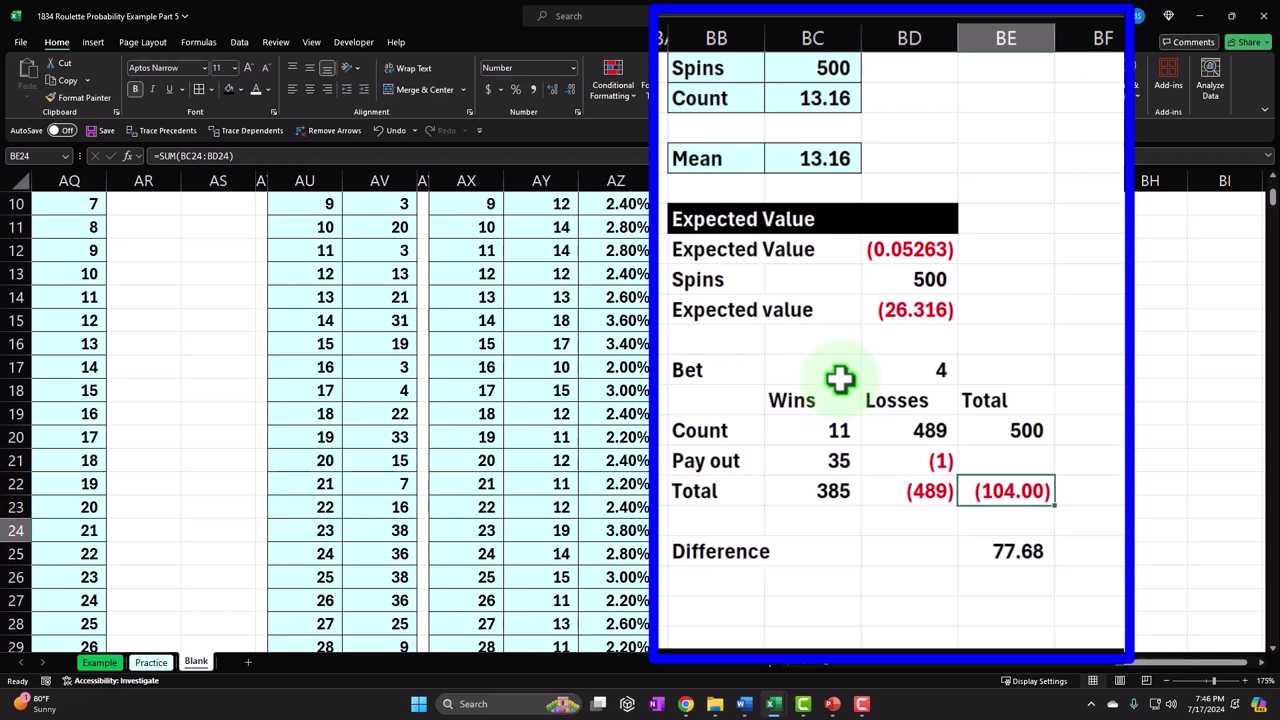
key(Down)
key(Down)
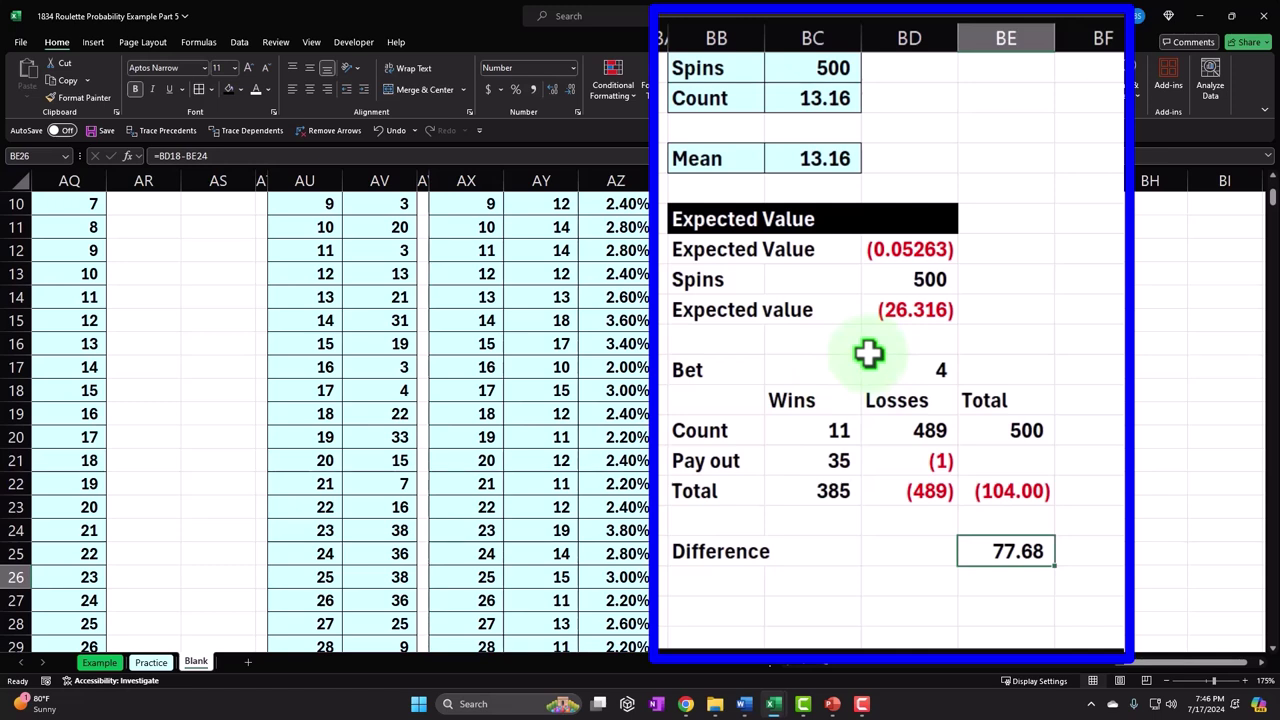
Fill the Bet and heading rows black and centre the Wins, Losses and Total headings.
click(720, 370)
drag(720, 370, 1000, 405)
click(229, 89)
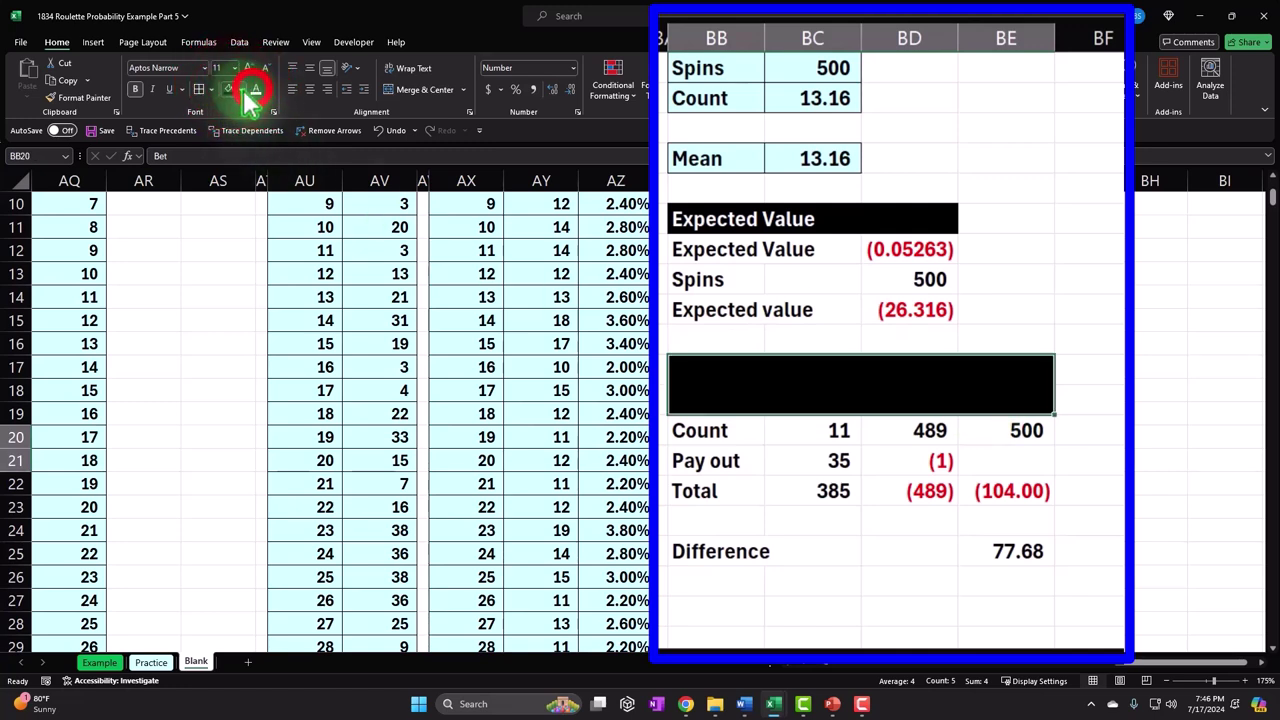
drag(791, 398, 984, 403)
click(309, 89)
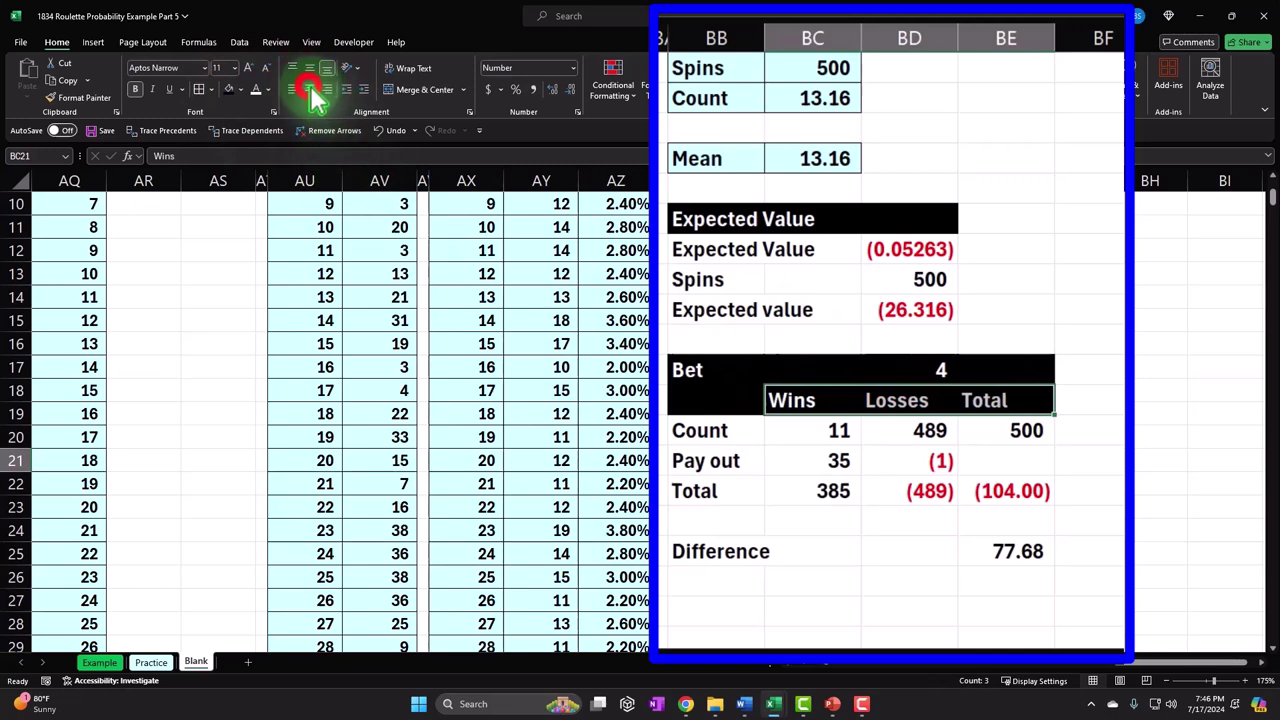
Fill the Expected Value block light cyan.
drag(693, 333, 860, 388)
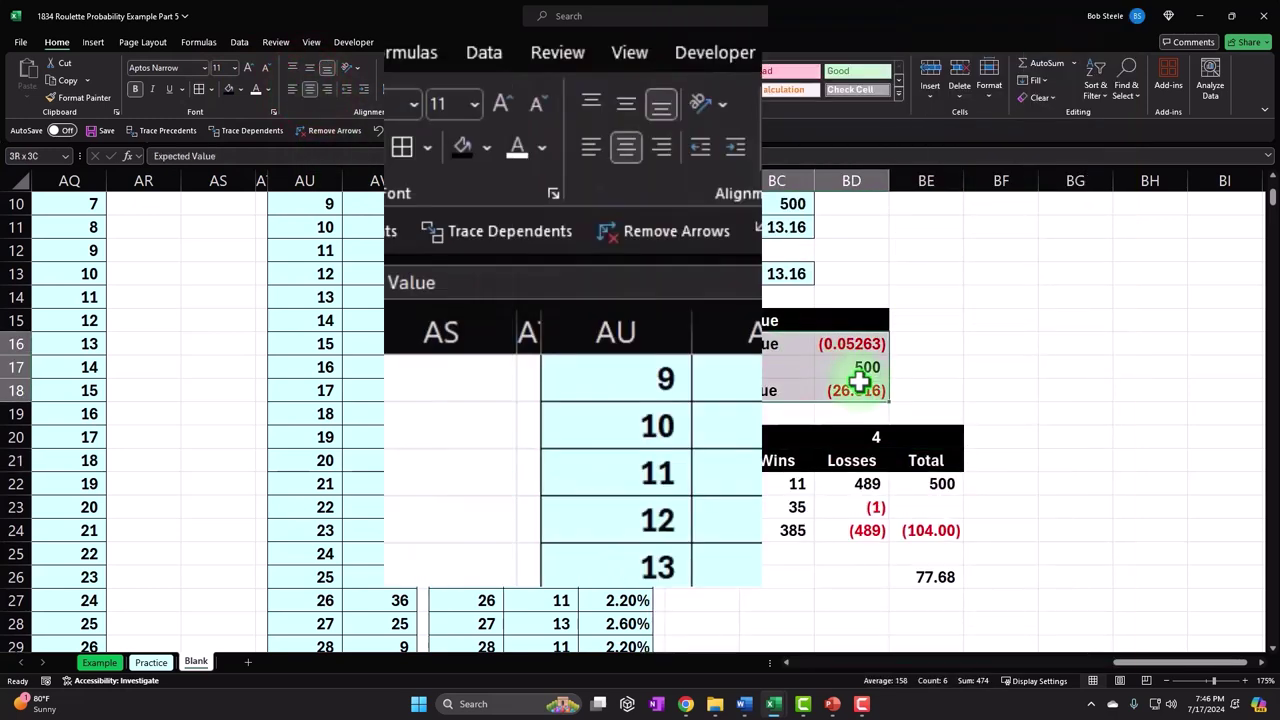
click(487, 148)
click(459, 477)
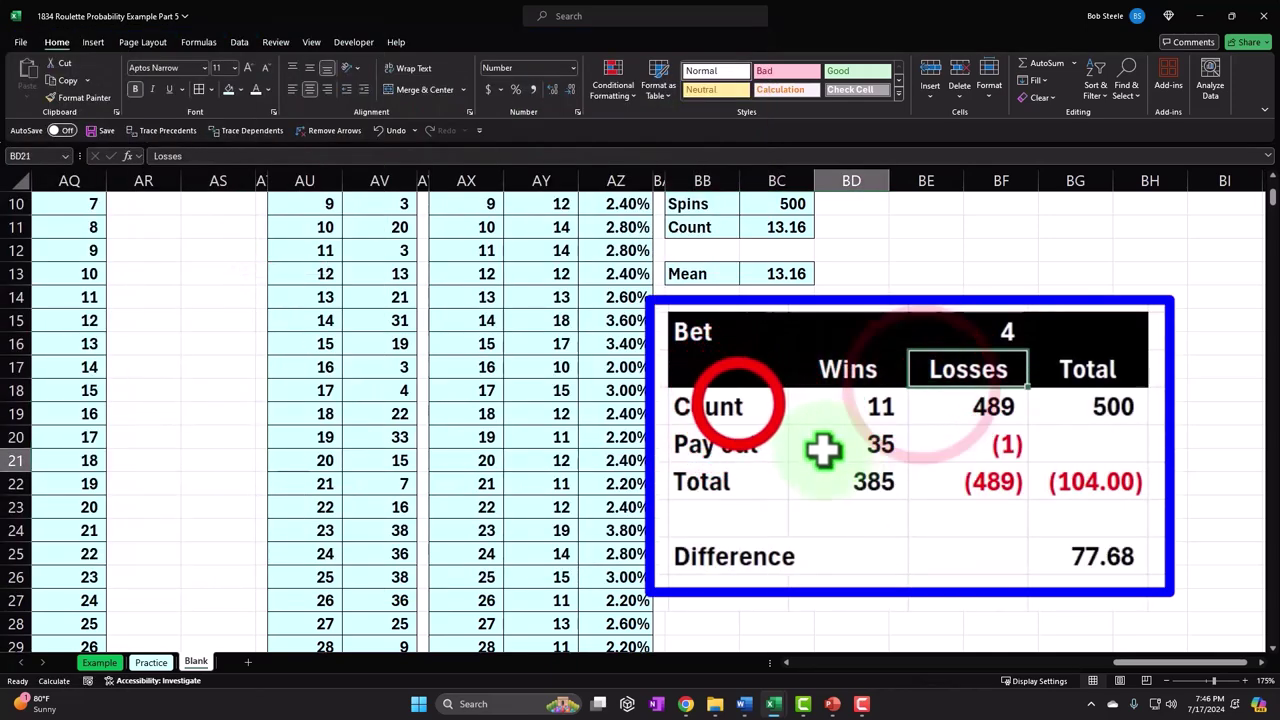
Add borders to the Count through Total rows and the Difference row.
mouse_move(740, 406)
mouse_down()
mouse_move(1060, 450)
mouse_move(926, 530)
mouse_up()
click(200, 89)
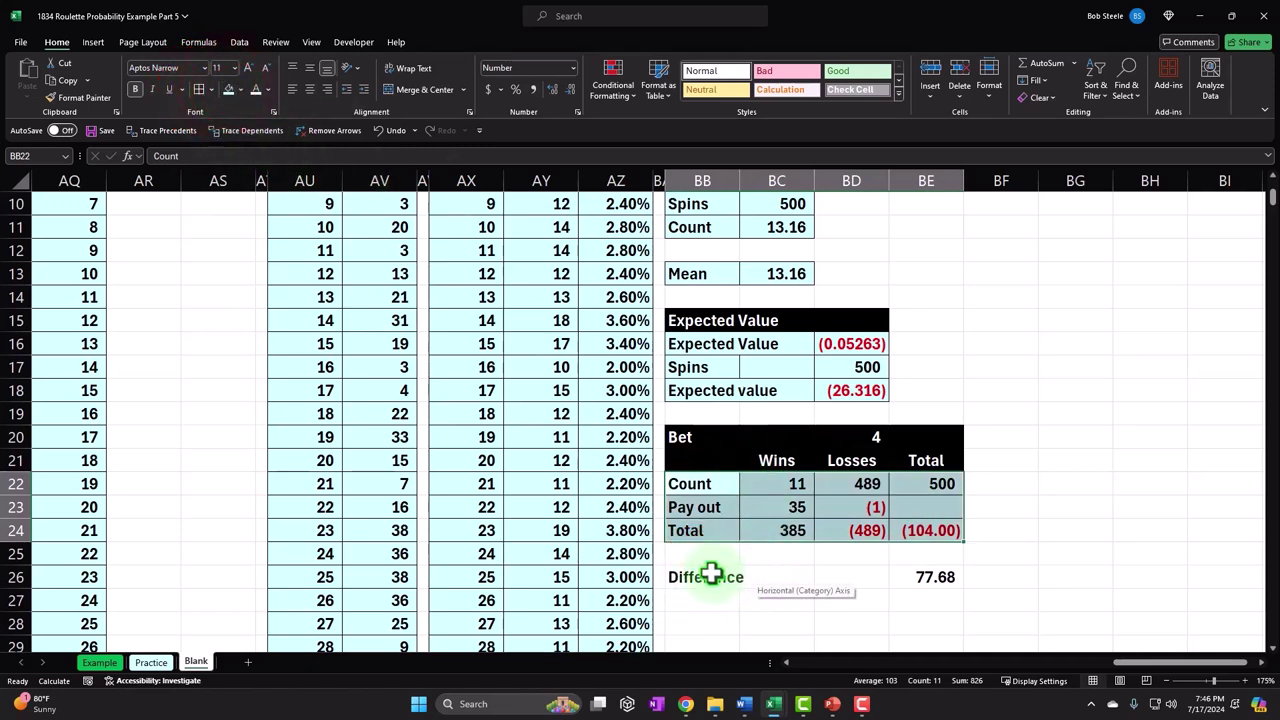
drag(714, 578, 903, 577)
click(200, 89)
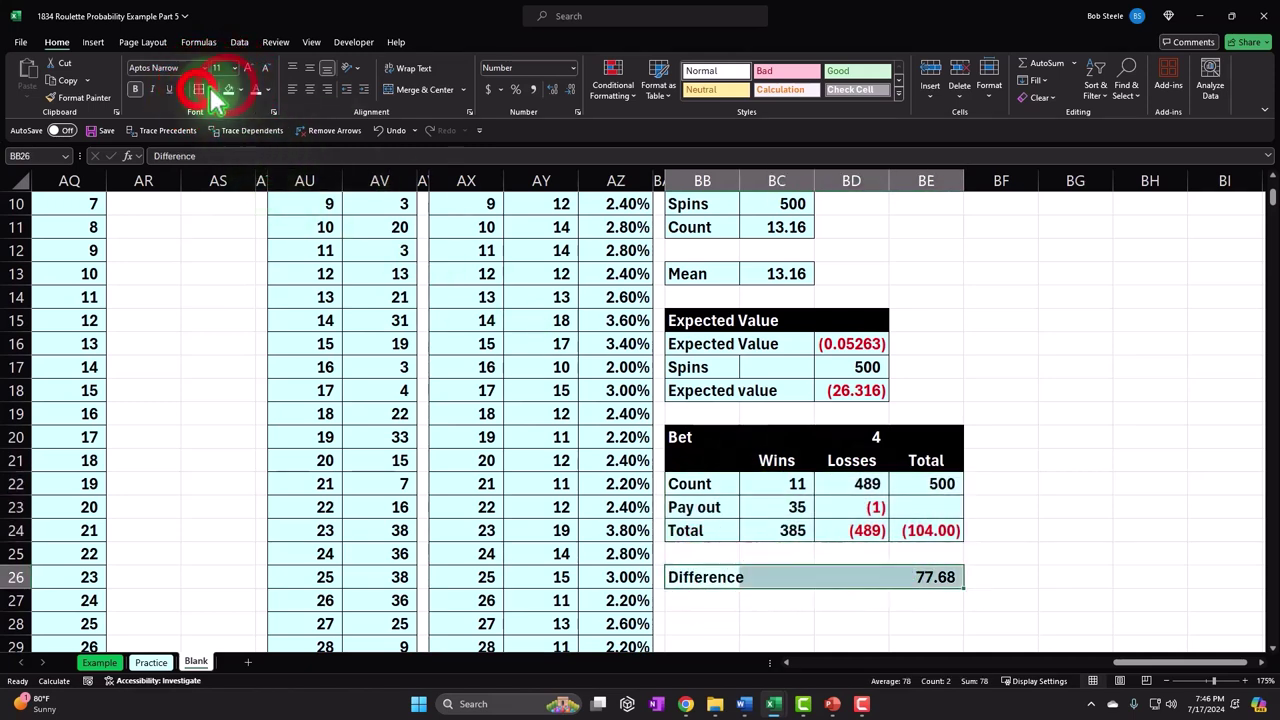
scroll(792, 440, up, 3)
drag(705, 228, 776, 262)
Add borders to the Mean, Median and Mode cells and select percentages AZ2:AZ39.
click(200, 89)
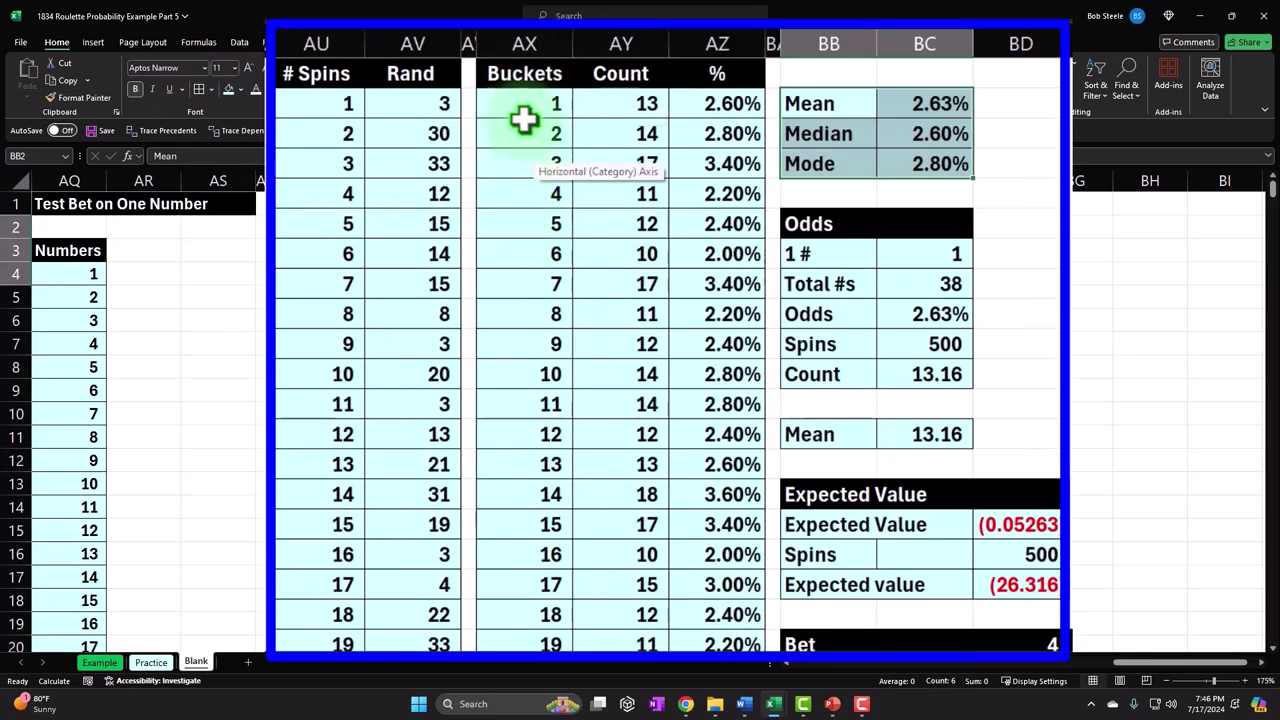
click(706, 104)
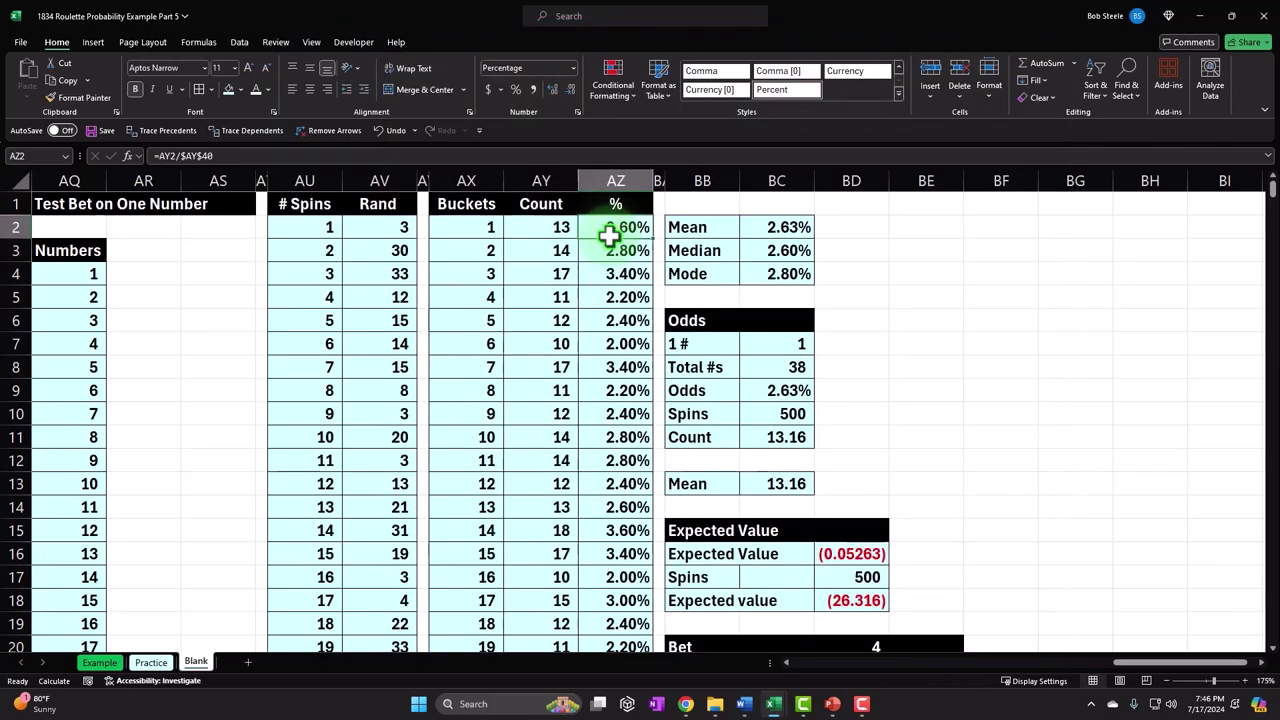
key(ctrl+shift+Down)
key(ctrl+shift+Up)
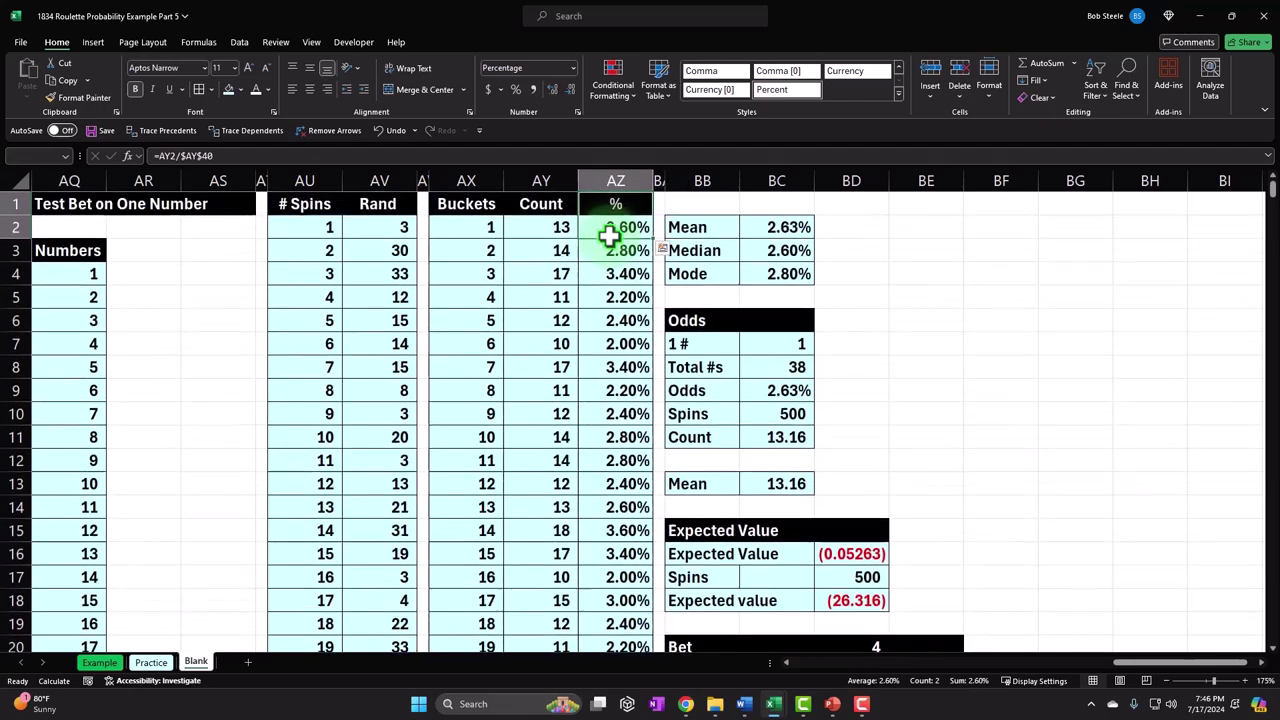
key(ctrl+shift+Down)
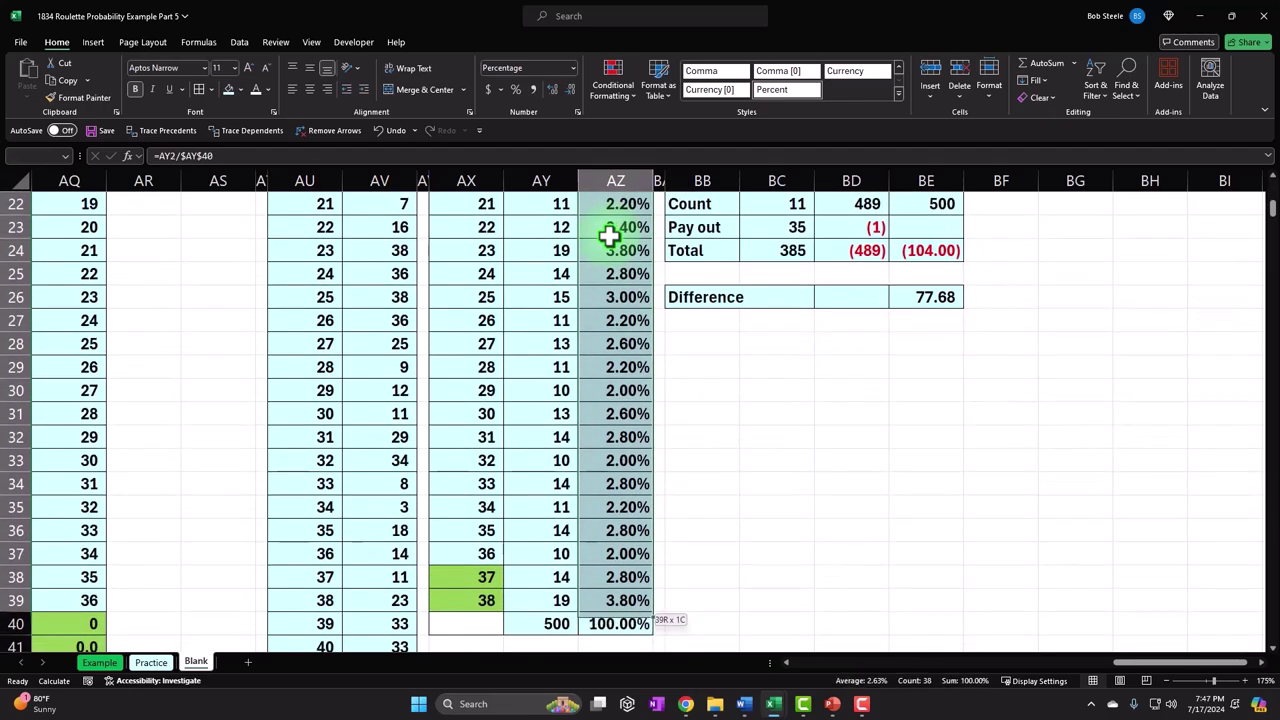
Insert a clustered column chart of the percentages and adjust its size.
scroll(929, 312, up, 6)
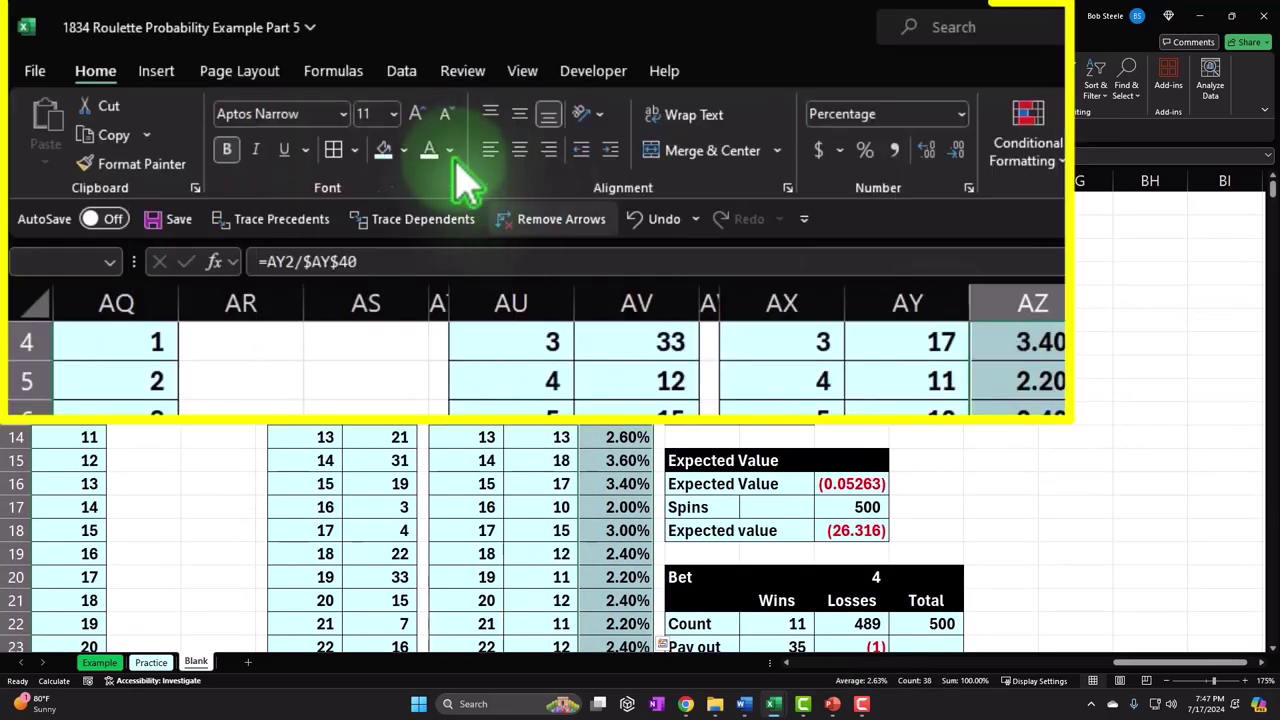
click(160, 68)
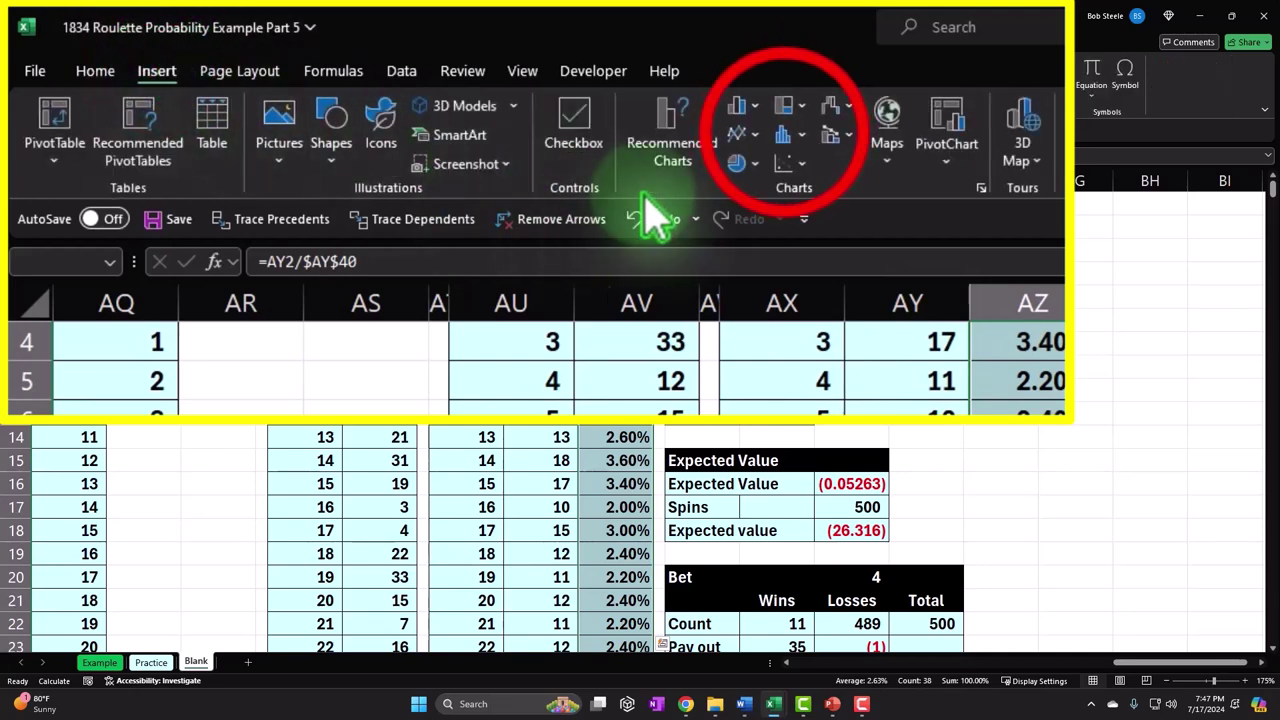
click(786, 133)
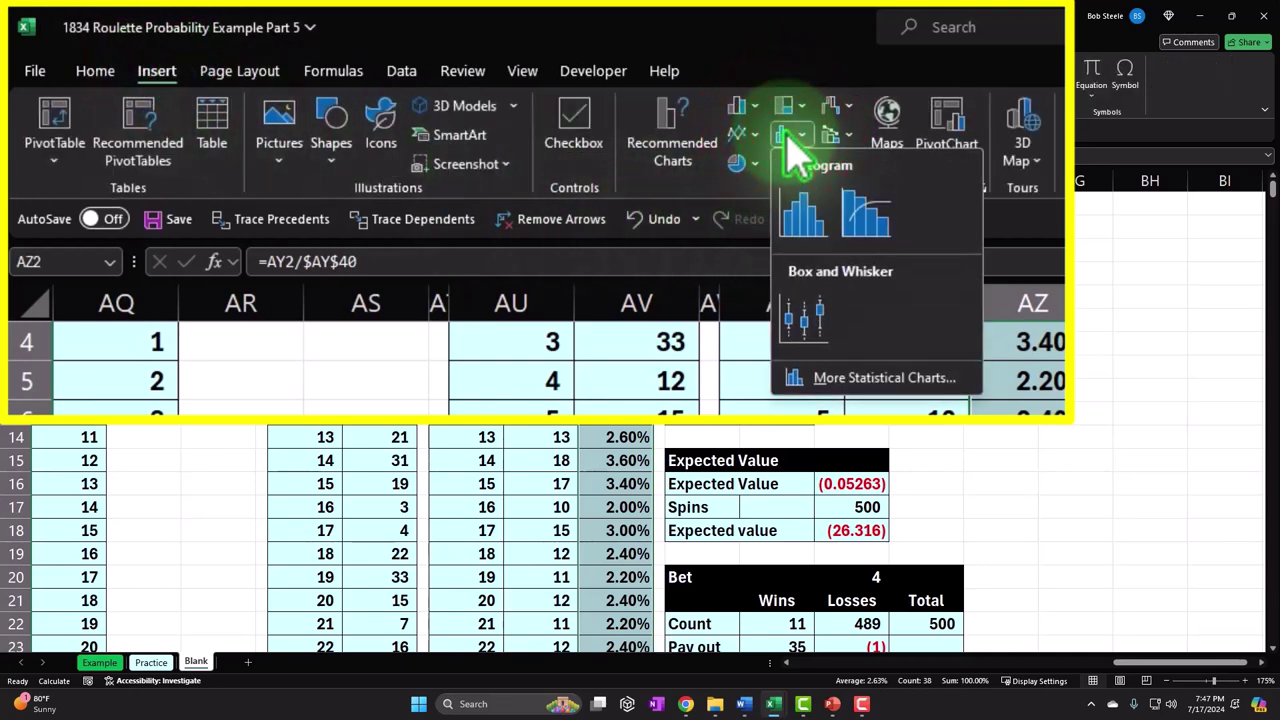
click(790, 135)
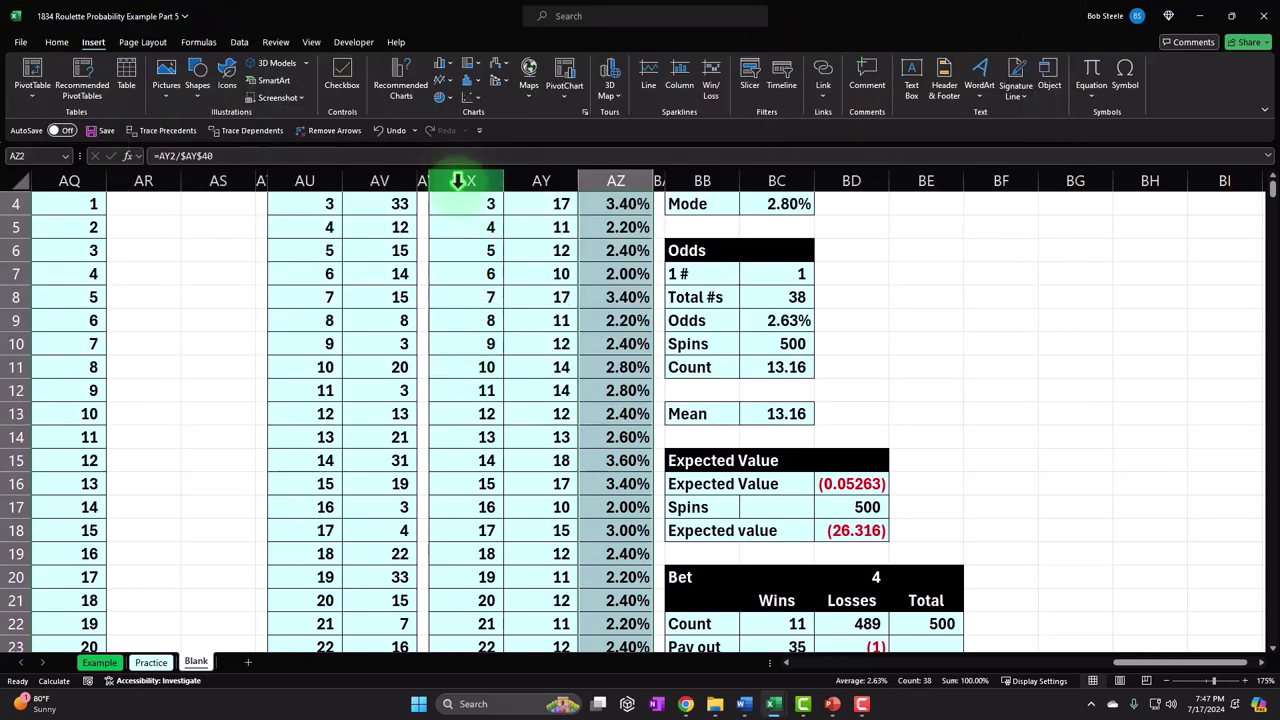
click(440, 65)
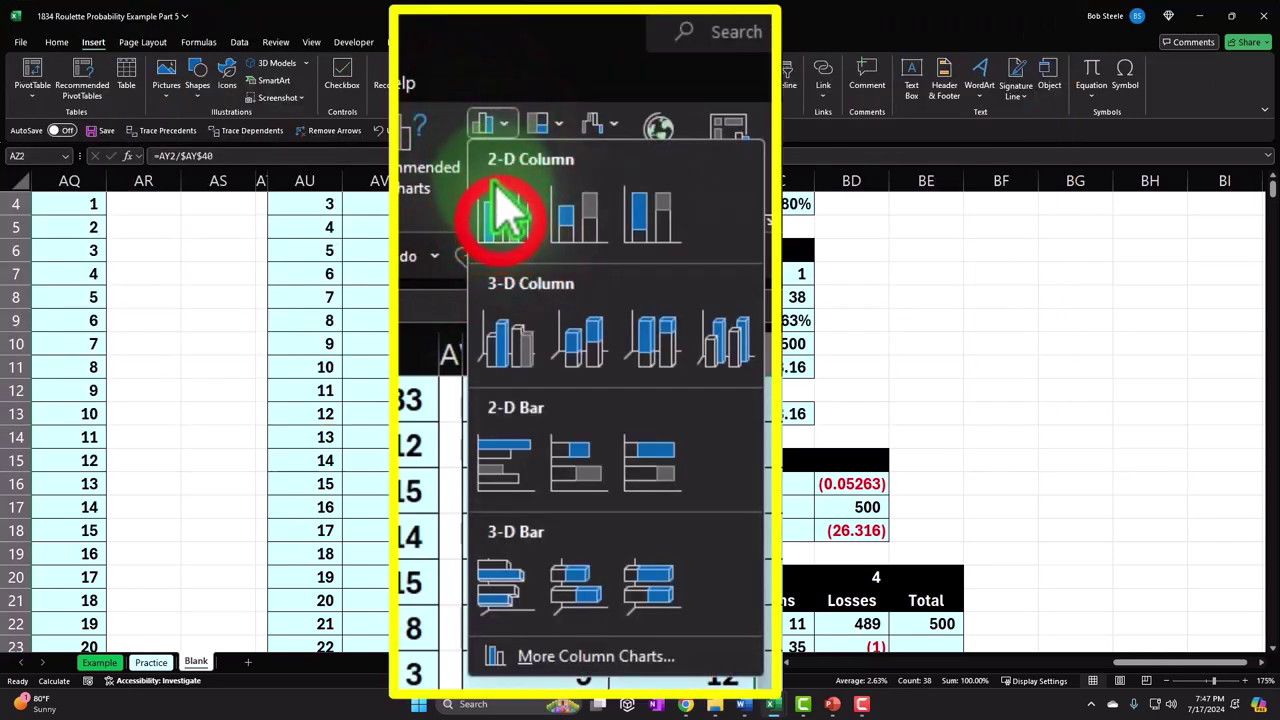
click(453, 110)
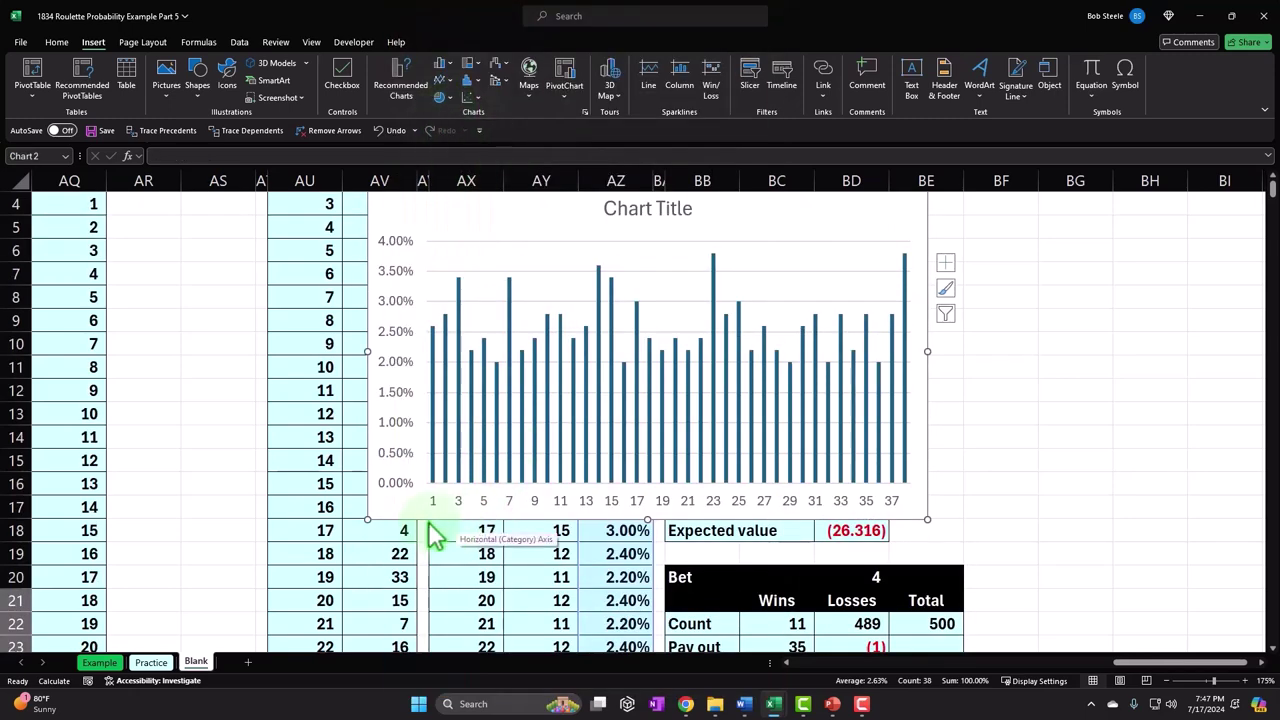
click(928, 520)
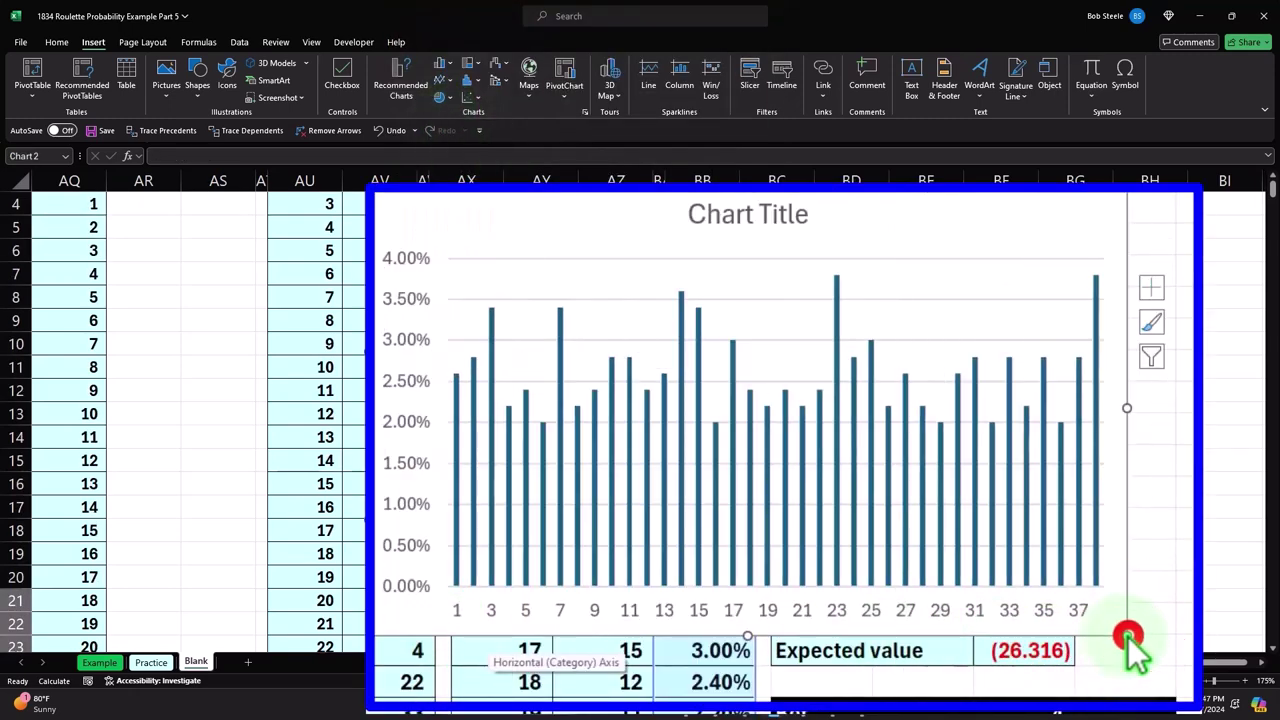
click(1128, 638)
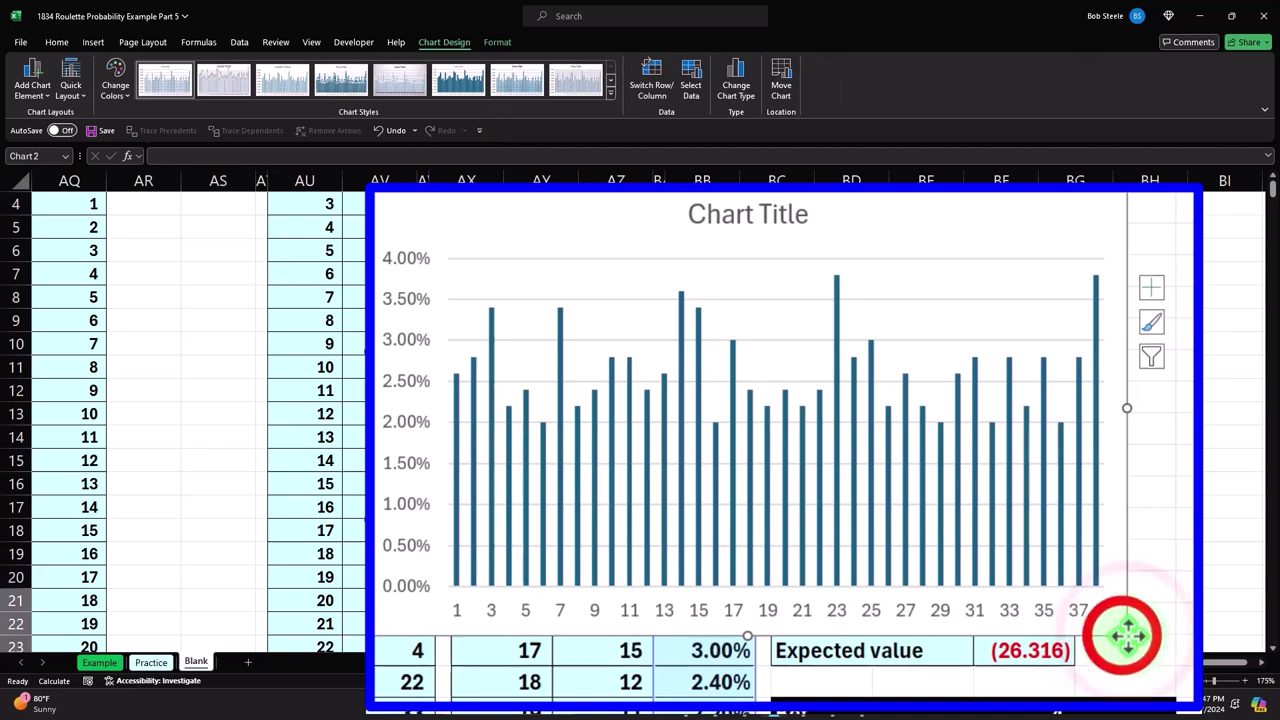
Regenerate the spins by re-entering the RANDBETWEEN formulas in AV4, AV7 and AV10, then select counts AY2:AY39.
click(430, 585)
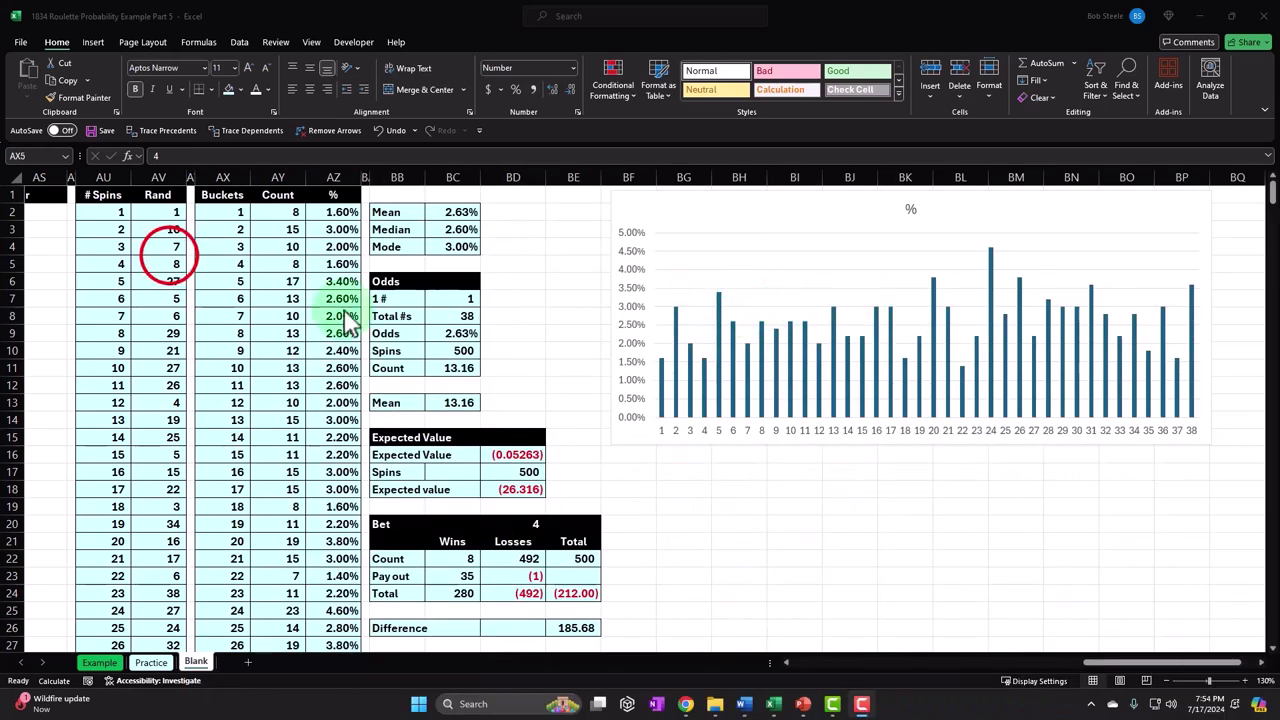
double_click(168, 248)
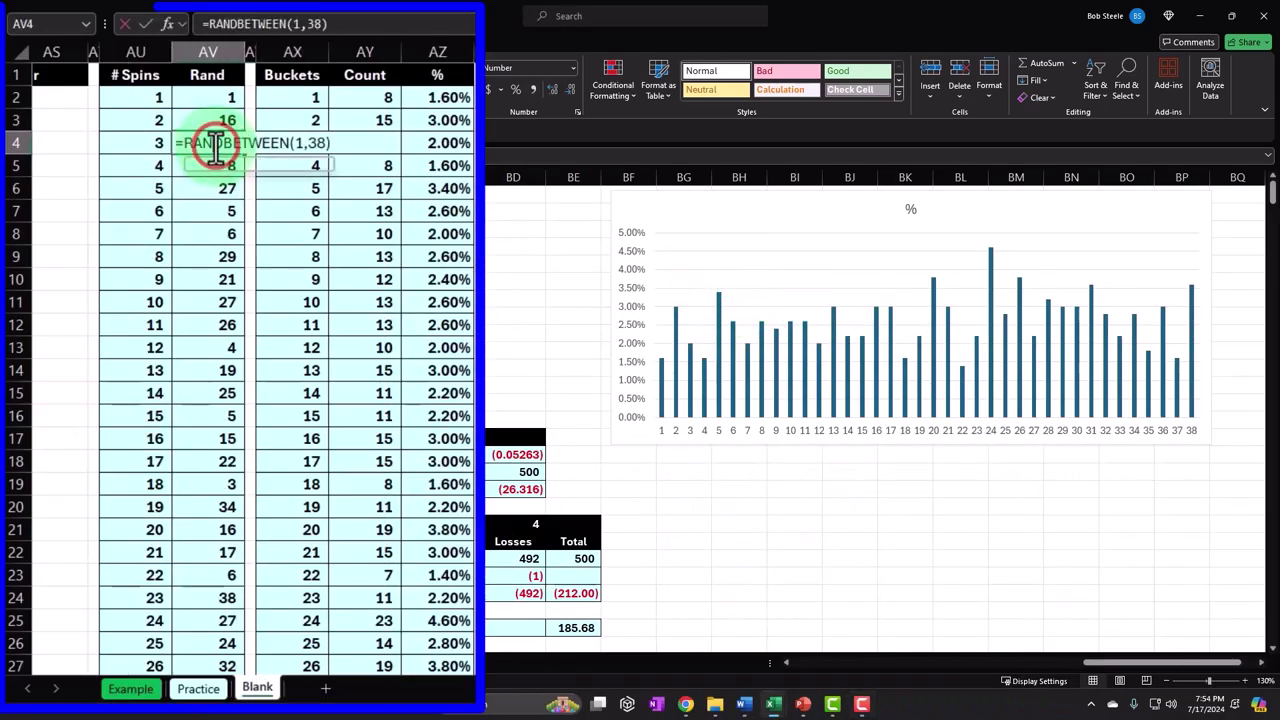
key(Return)
double_click(206, 208)
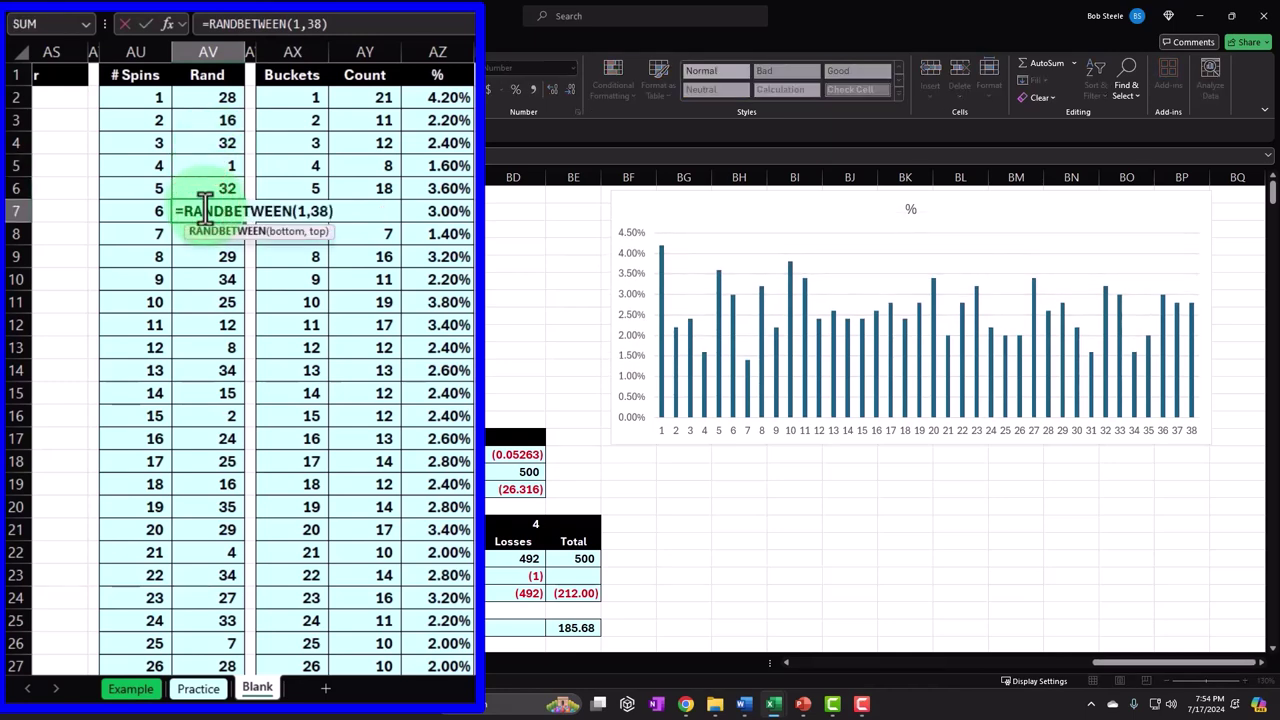
key(Return)
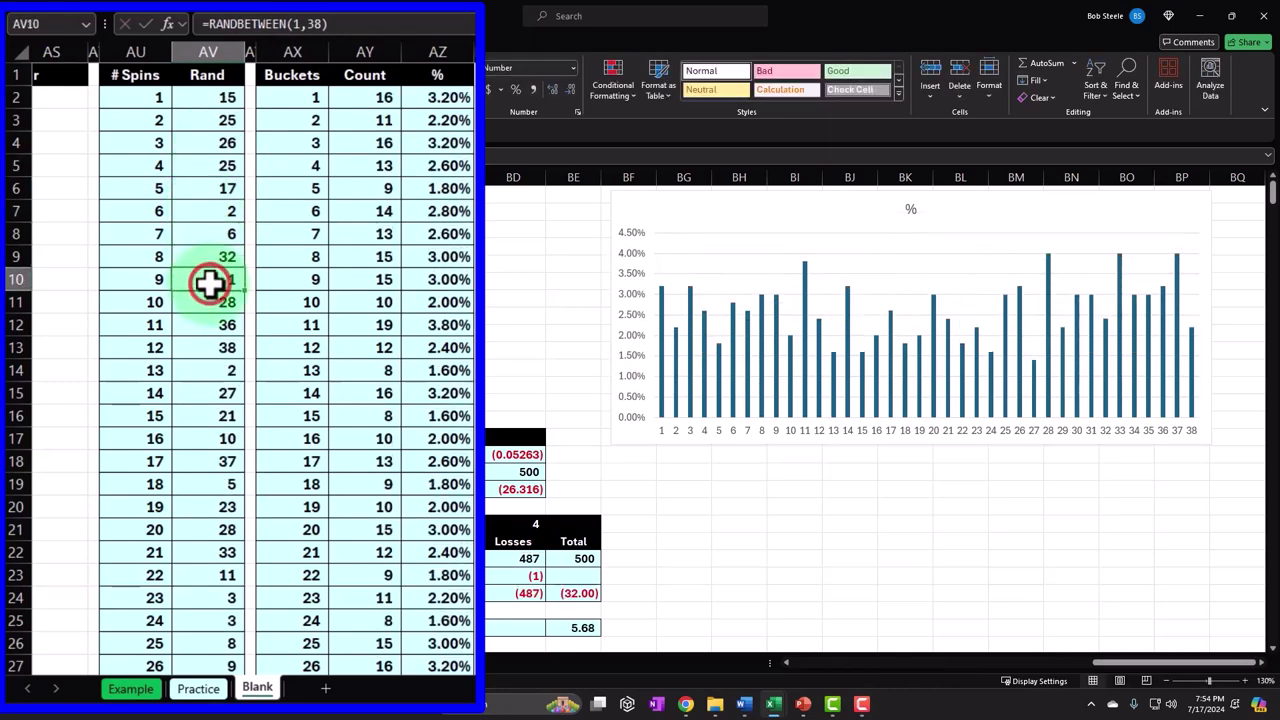
double_click(208, 280)
key(Return)
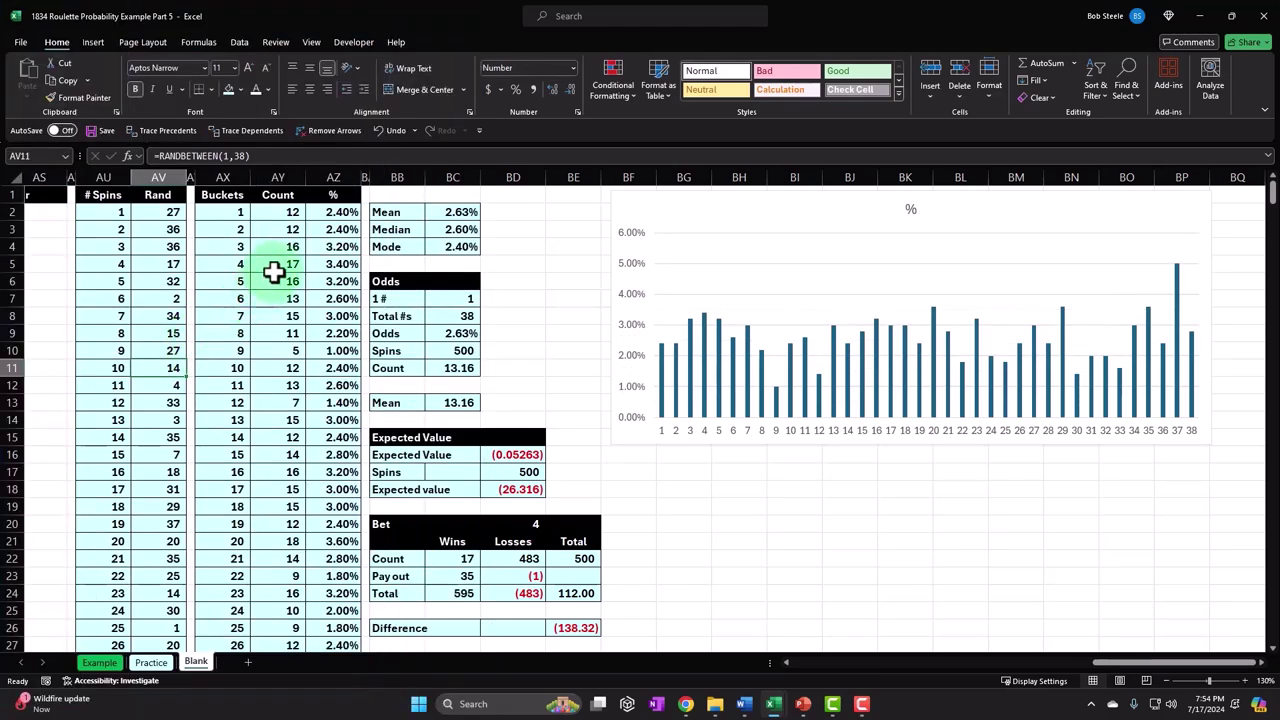
drag(280, 212, 285, 645)
drag(291, 703, 294, 618)
Insert a clustered column chart of the counts titled 'count'.
scroll(594, 397, up, 5)
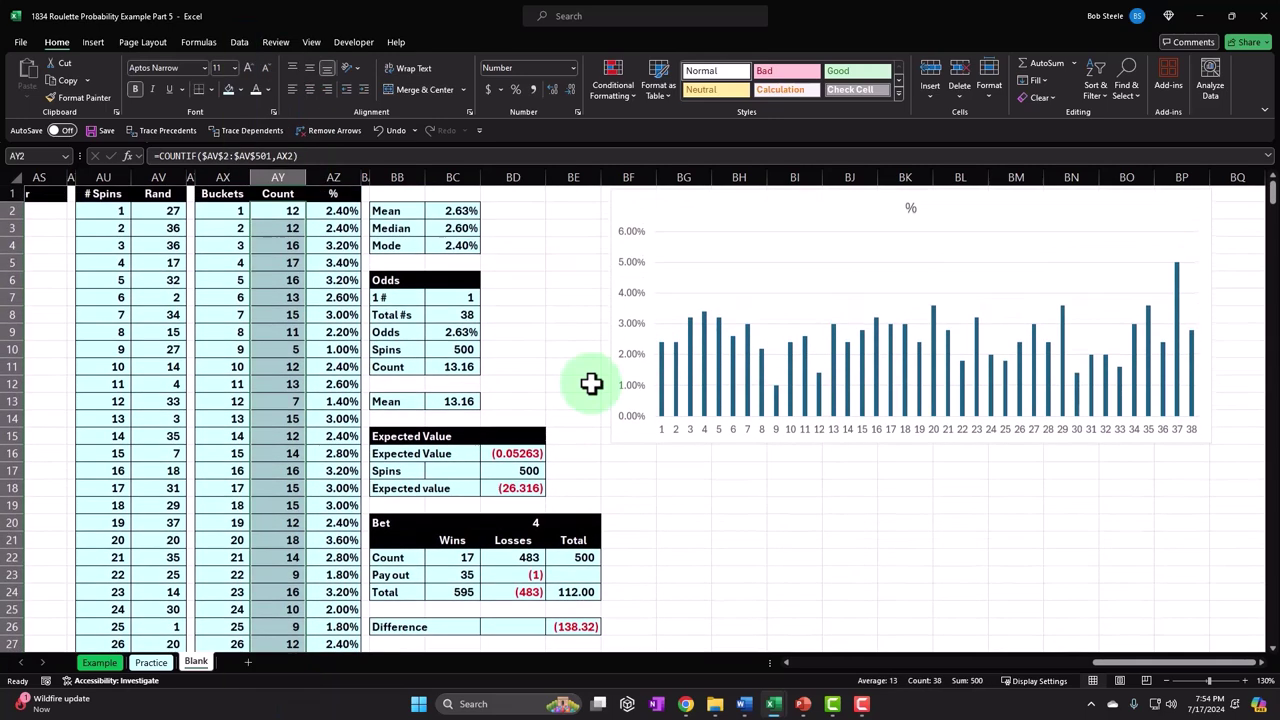
click(160, 51)
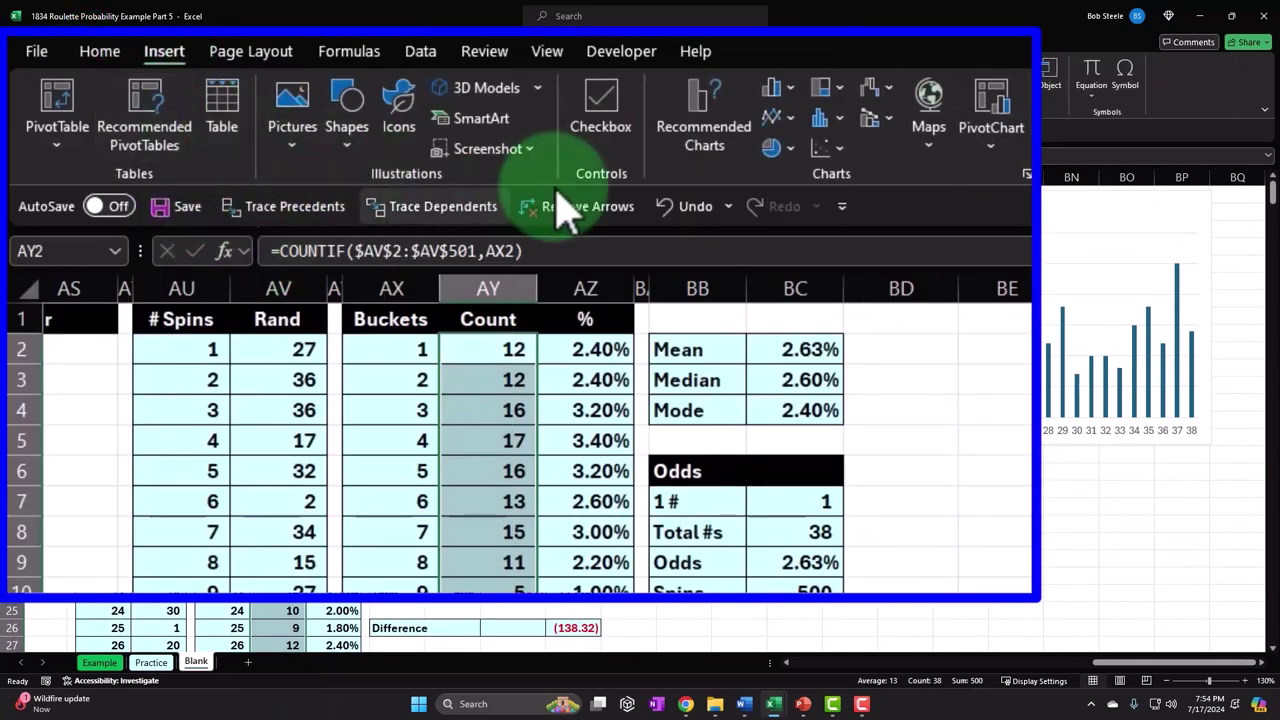
click(770, 88)
click(795, 157)
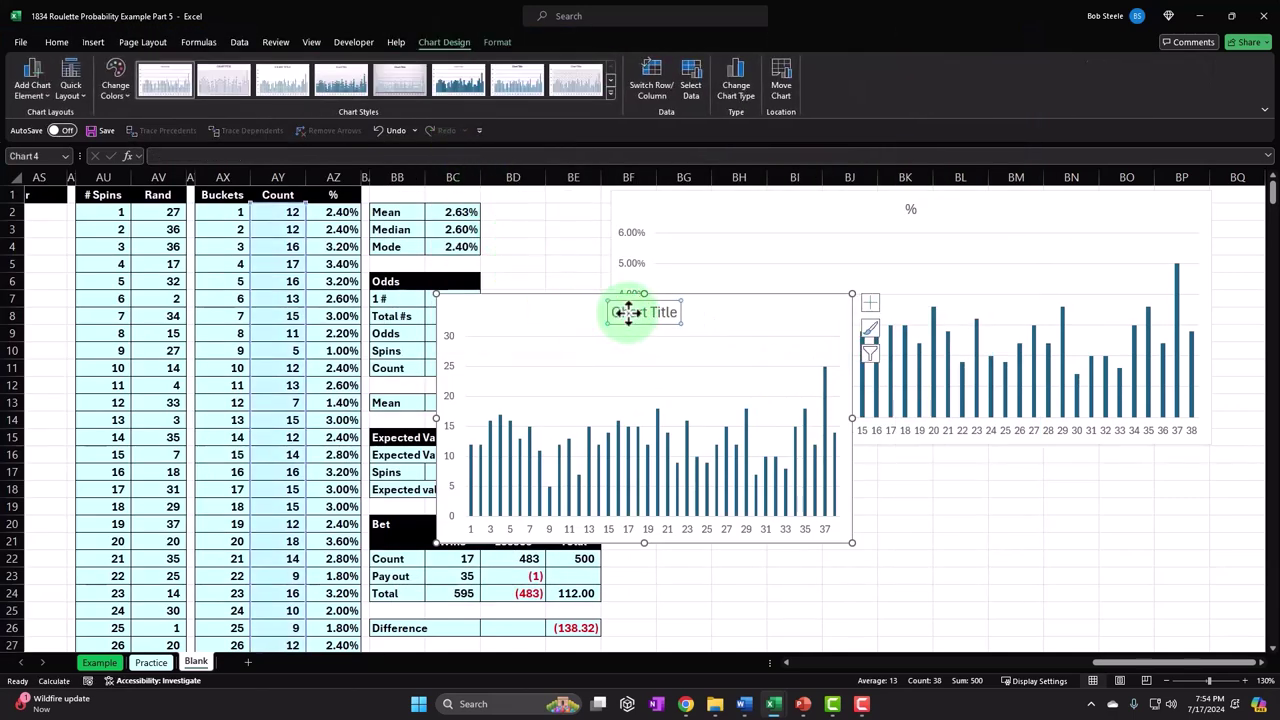
text(count)
key(Return)
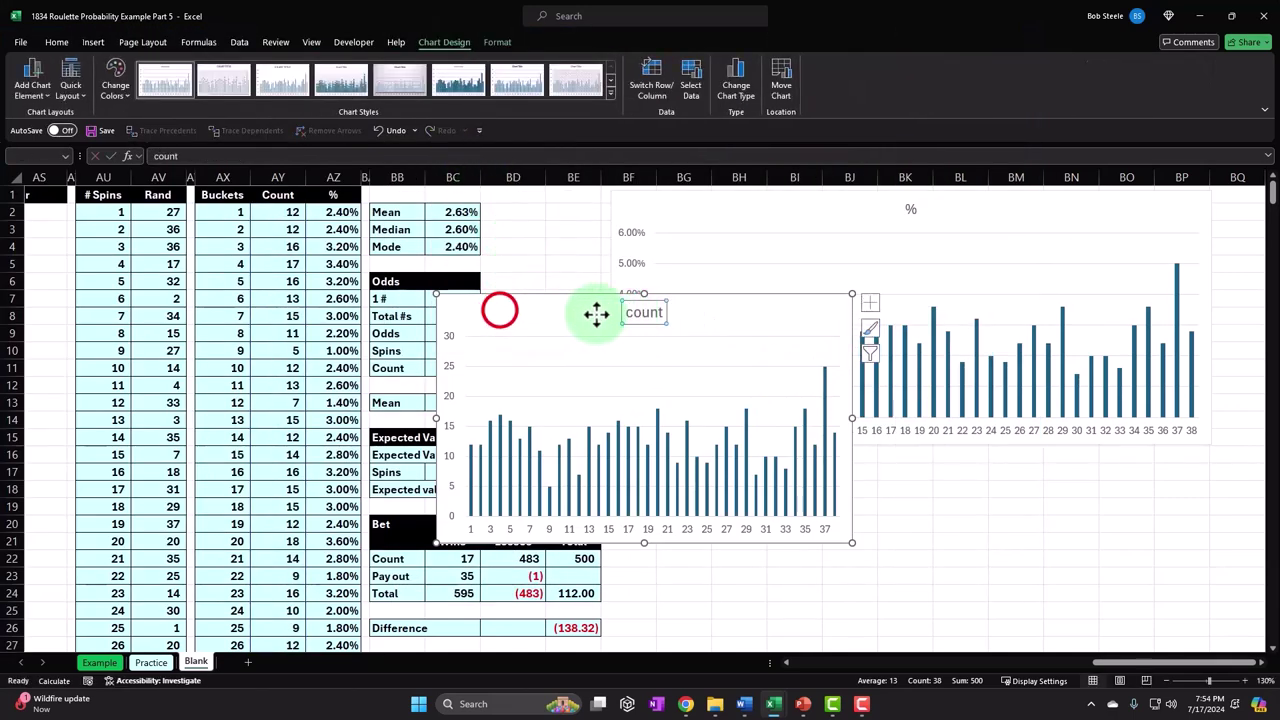
Move the count chart below the % chart and widen it.
drag(500, 309, 669, 472)
scroll(986, 486, down, 3)
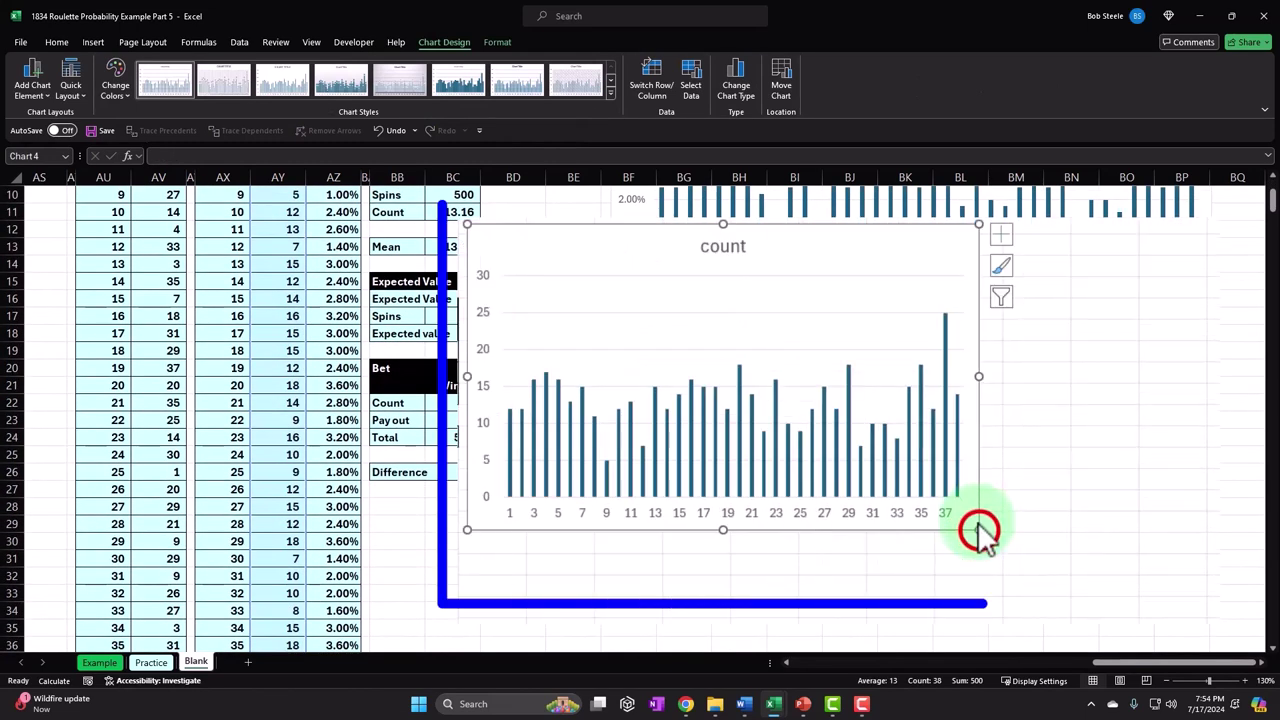
drag(977, 529, 1207, 579)
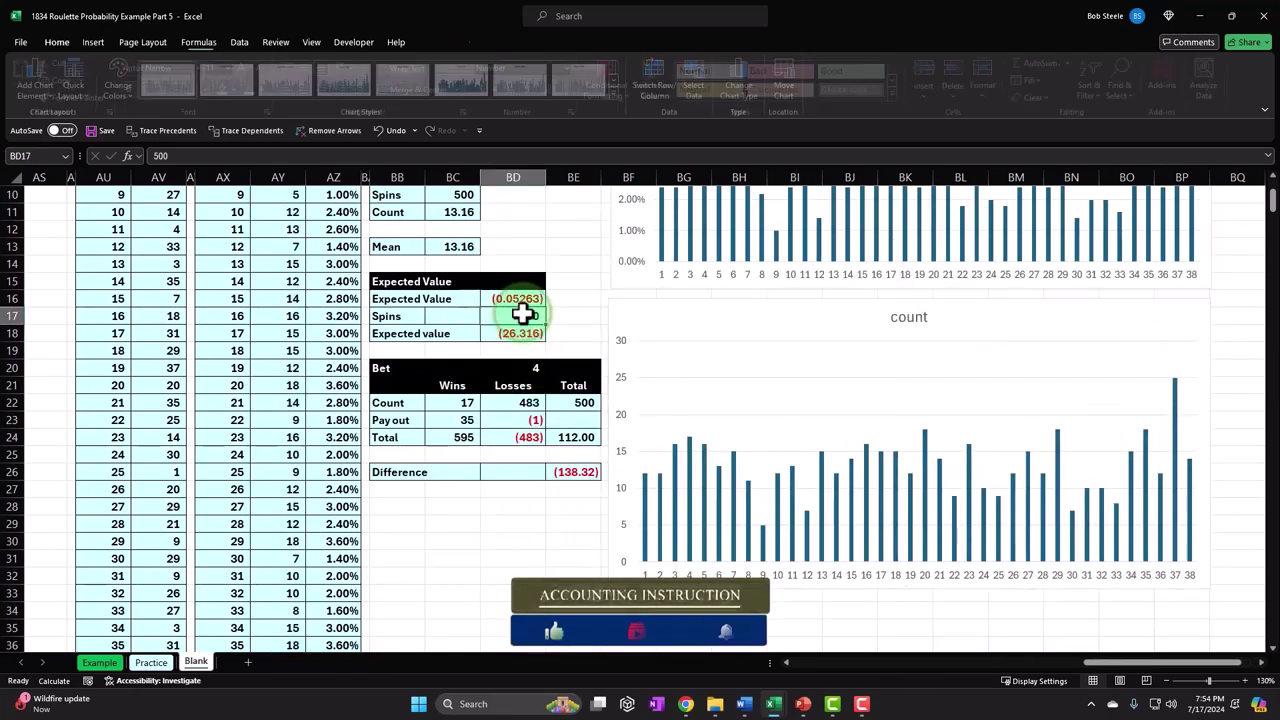
click(520, 316)
scroll(496, 400, up, 2)
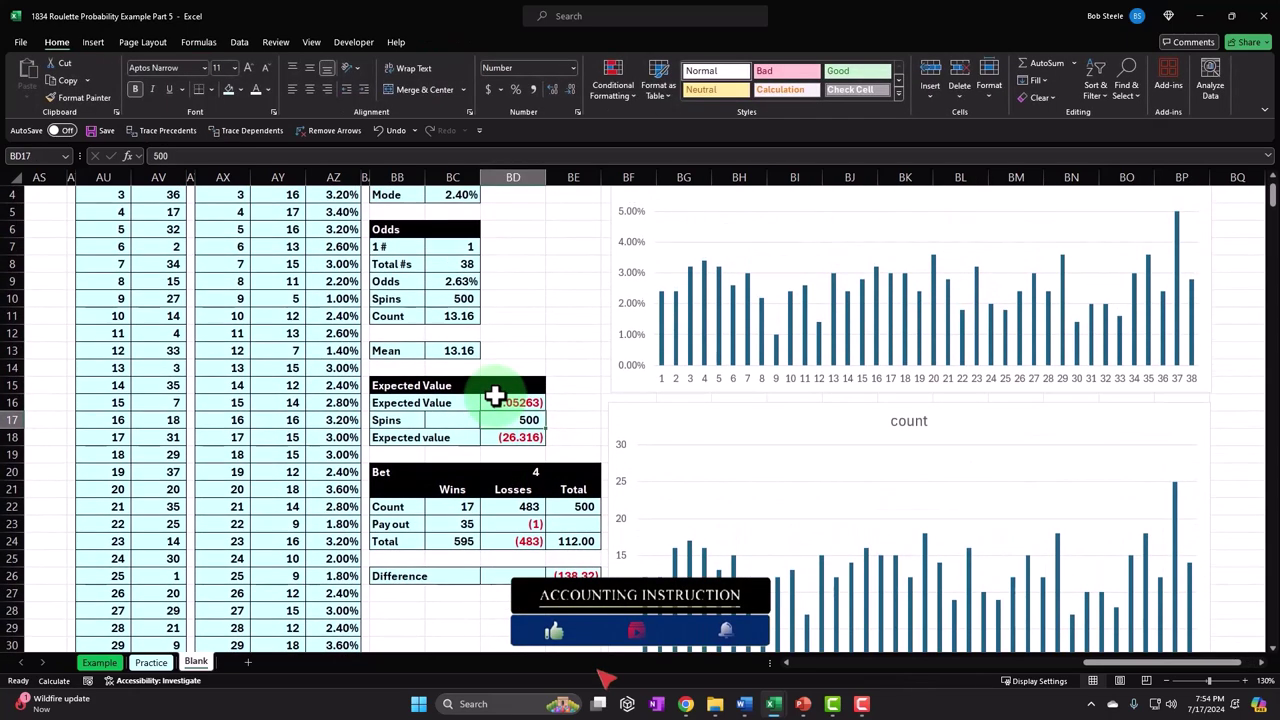
Regenerate the spins by re-entering the RANDBETWEEN formulas in AV16 and AV17.
scroll(496, 398, up, 1)
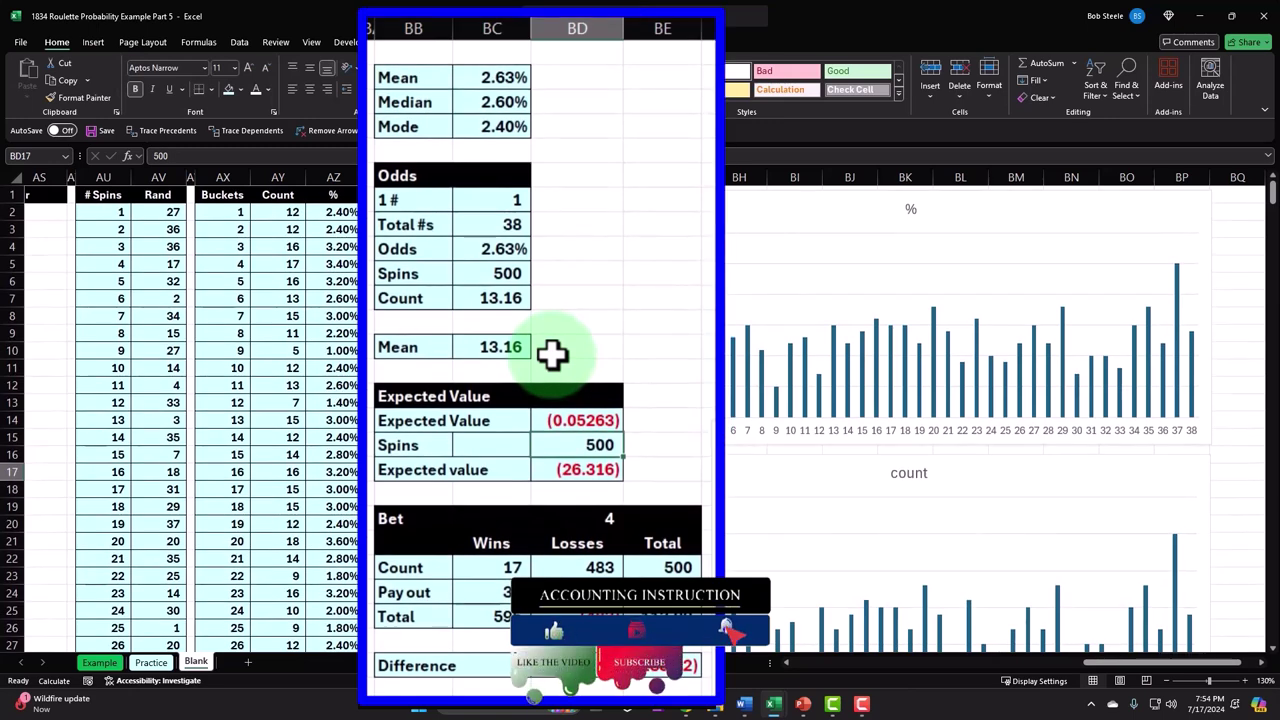
scroll(543, 345, down, 2)
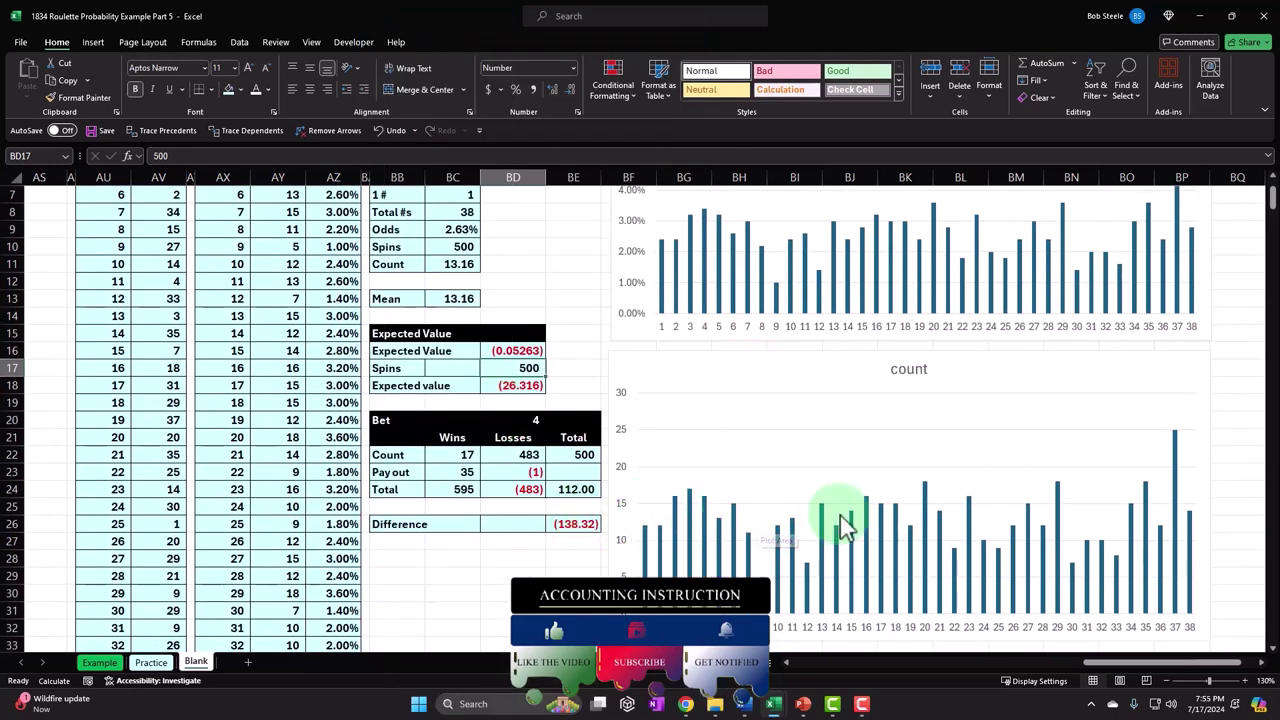
double_click(334, 343)
key(Return)
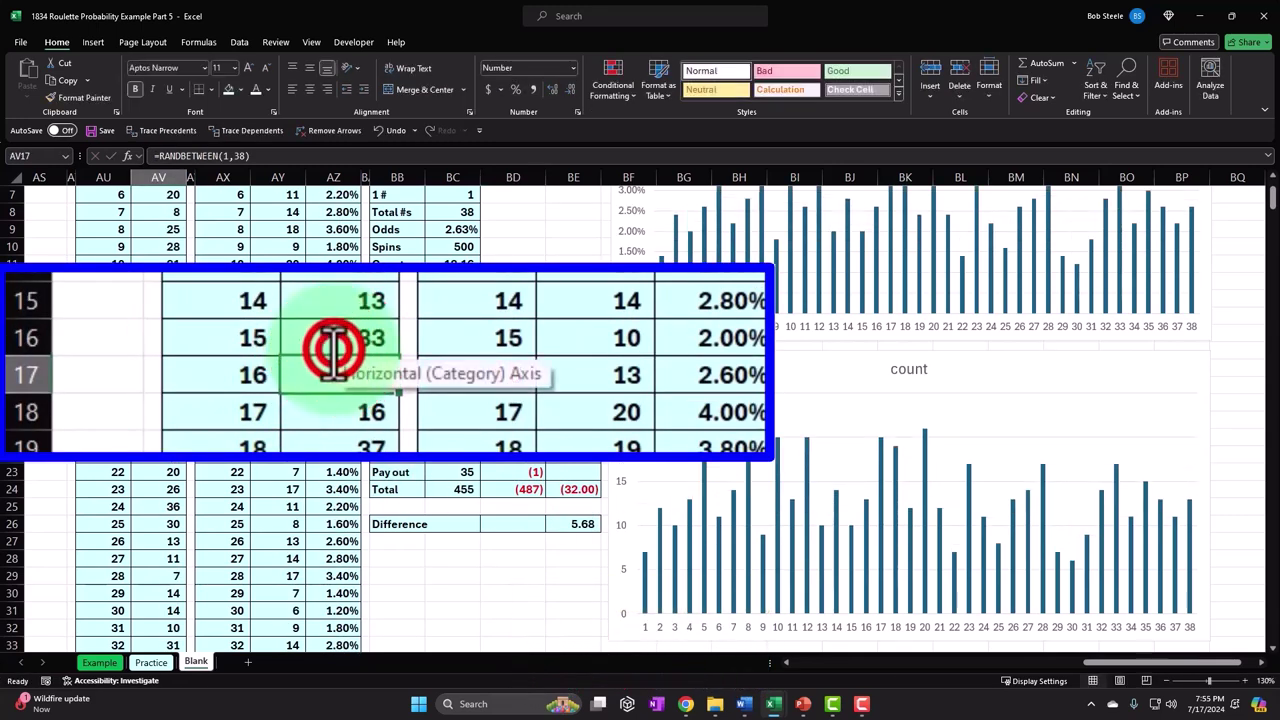
double_click(334, 343)
key(Return)
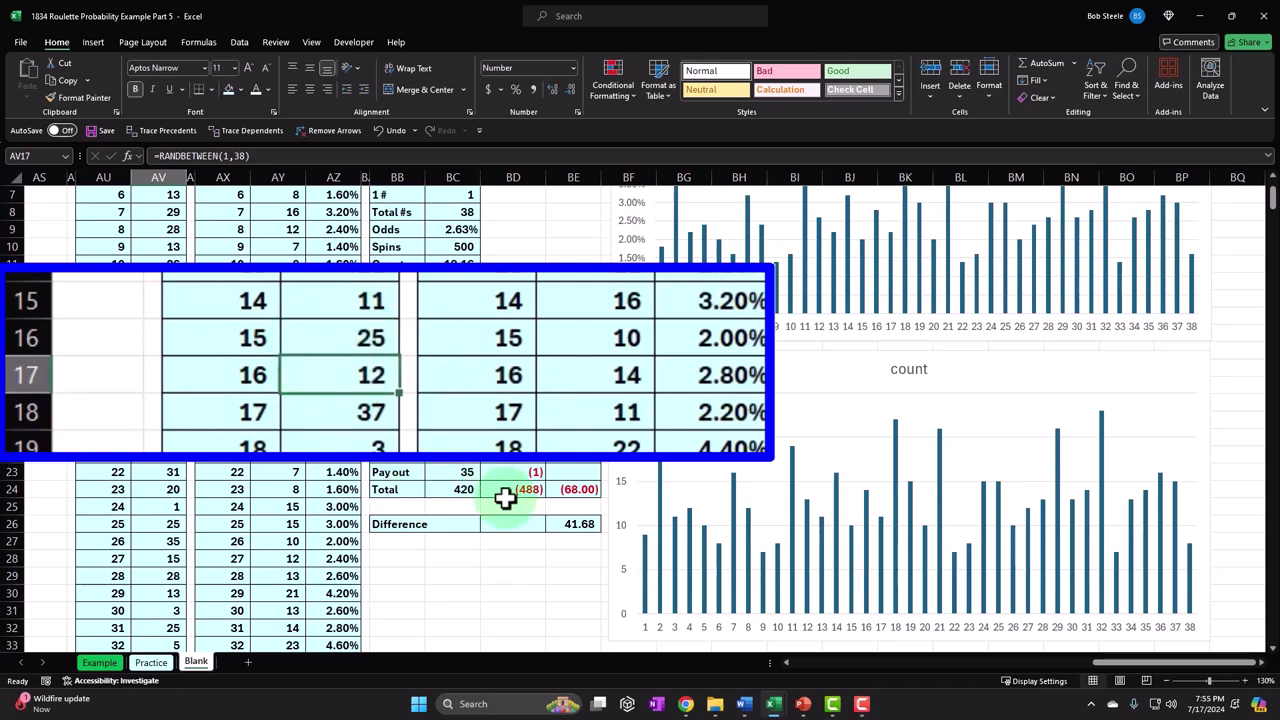
click(170, 364)
key(Return)
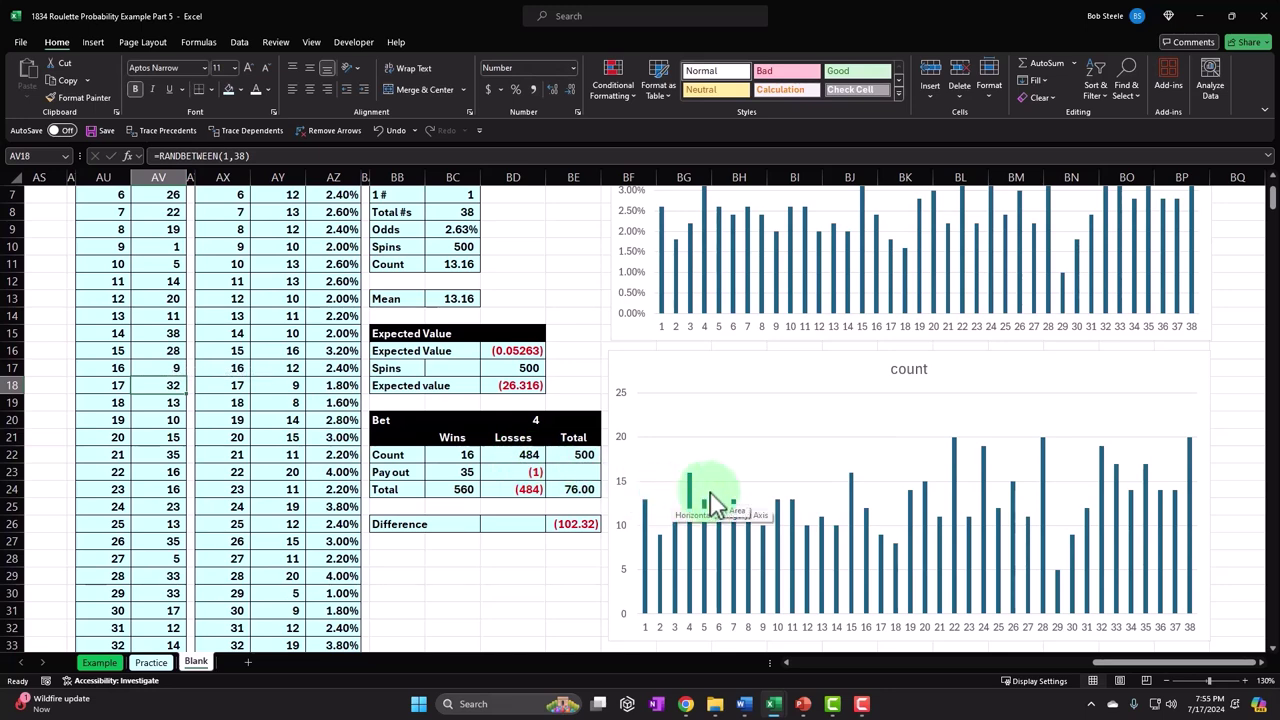
Return to column A to view the roulette layout and odds tables.
scroll(712, 500, up, 2)
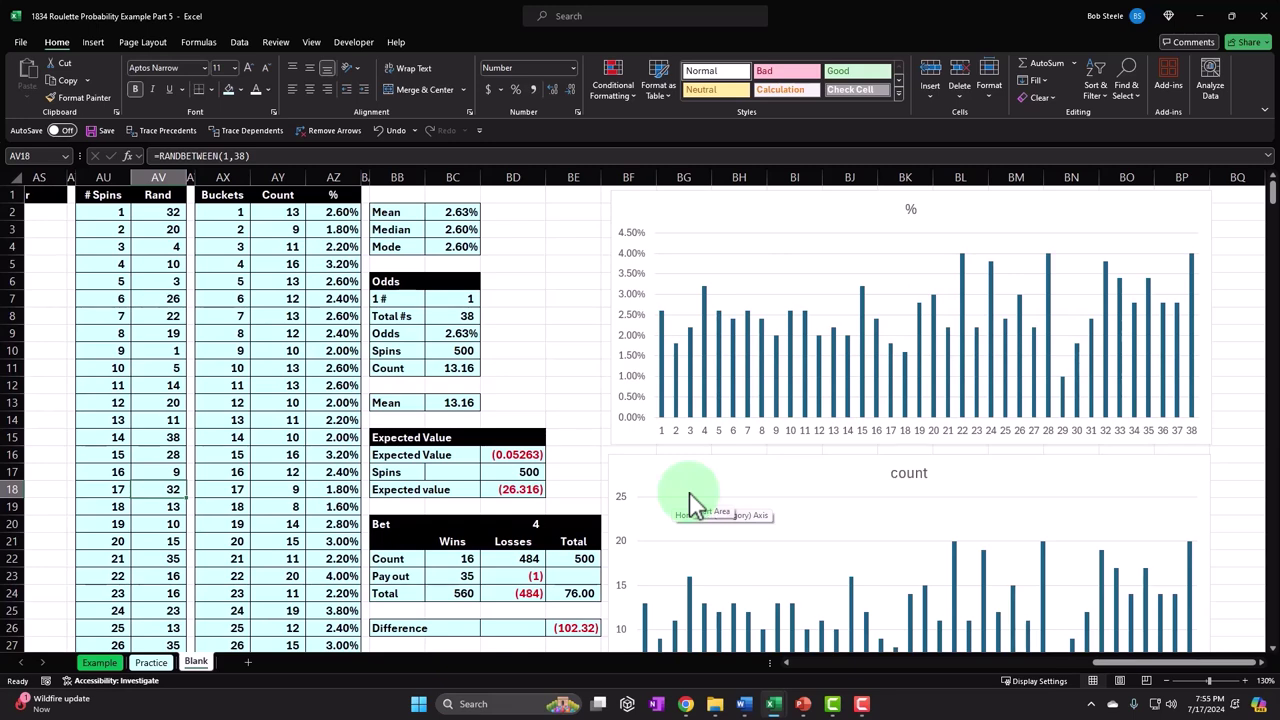
click(242, 266)
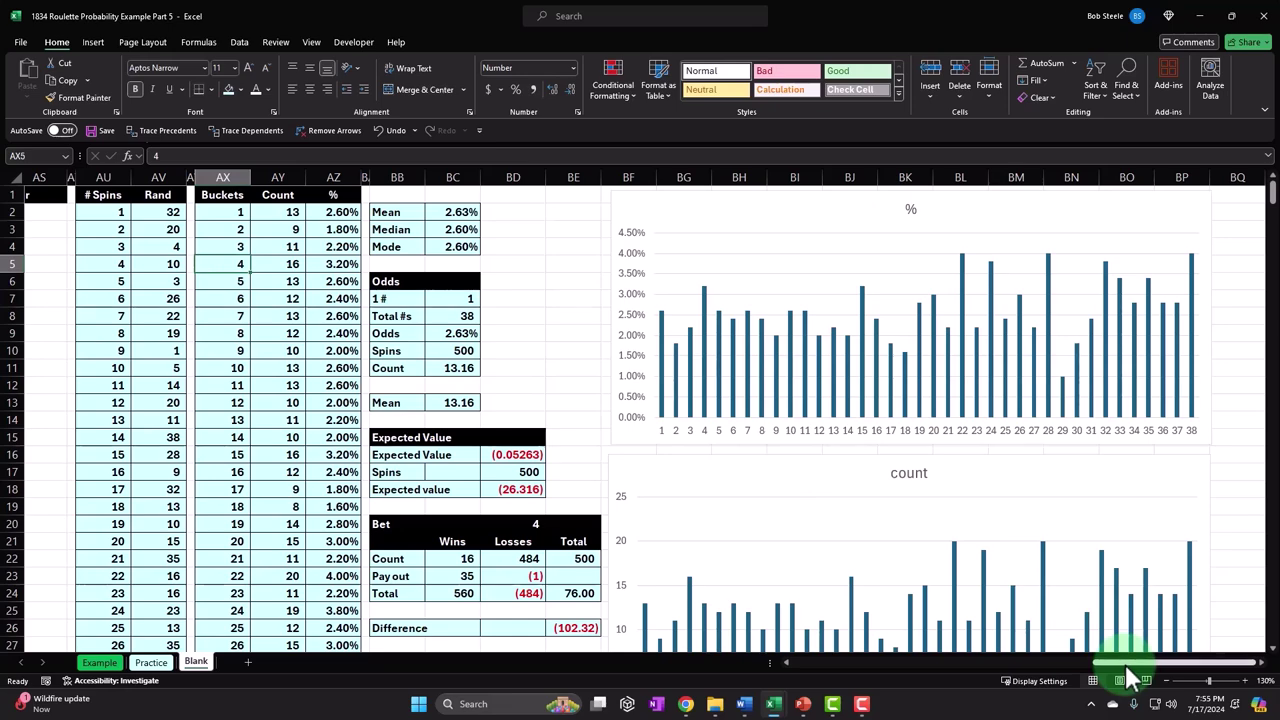
drag(1126, 665, 503, 660)
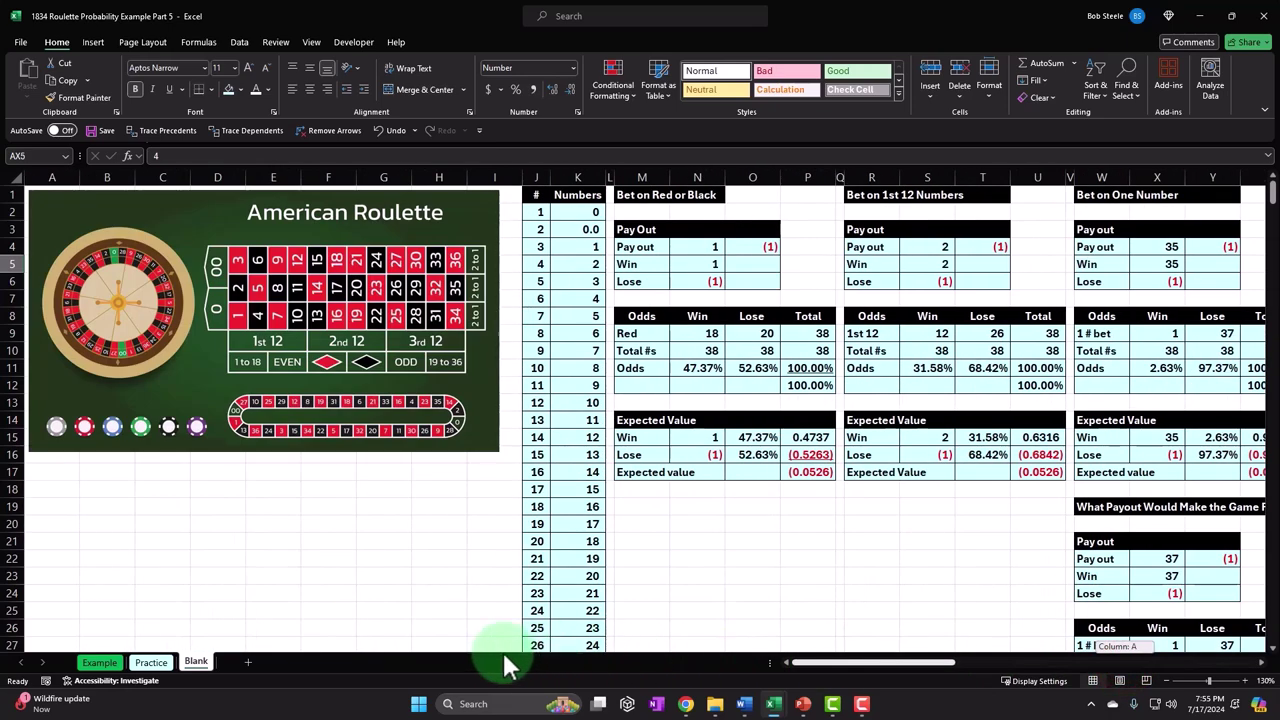